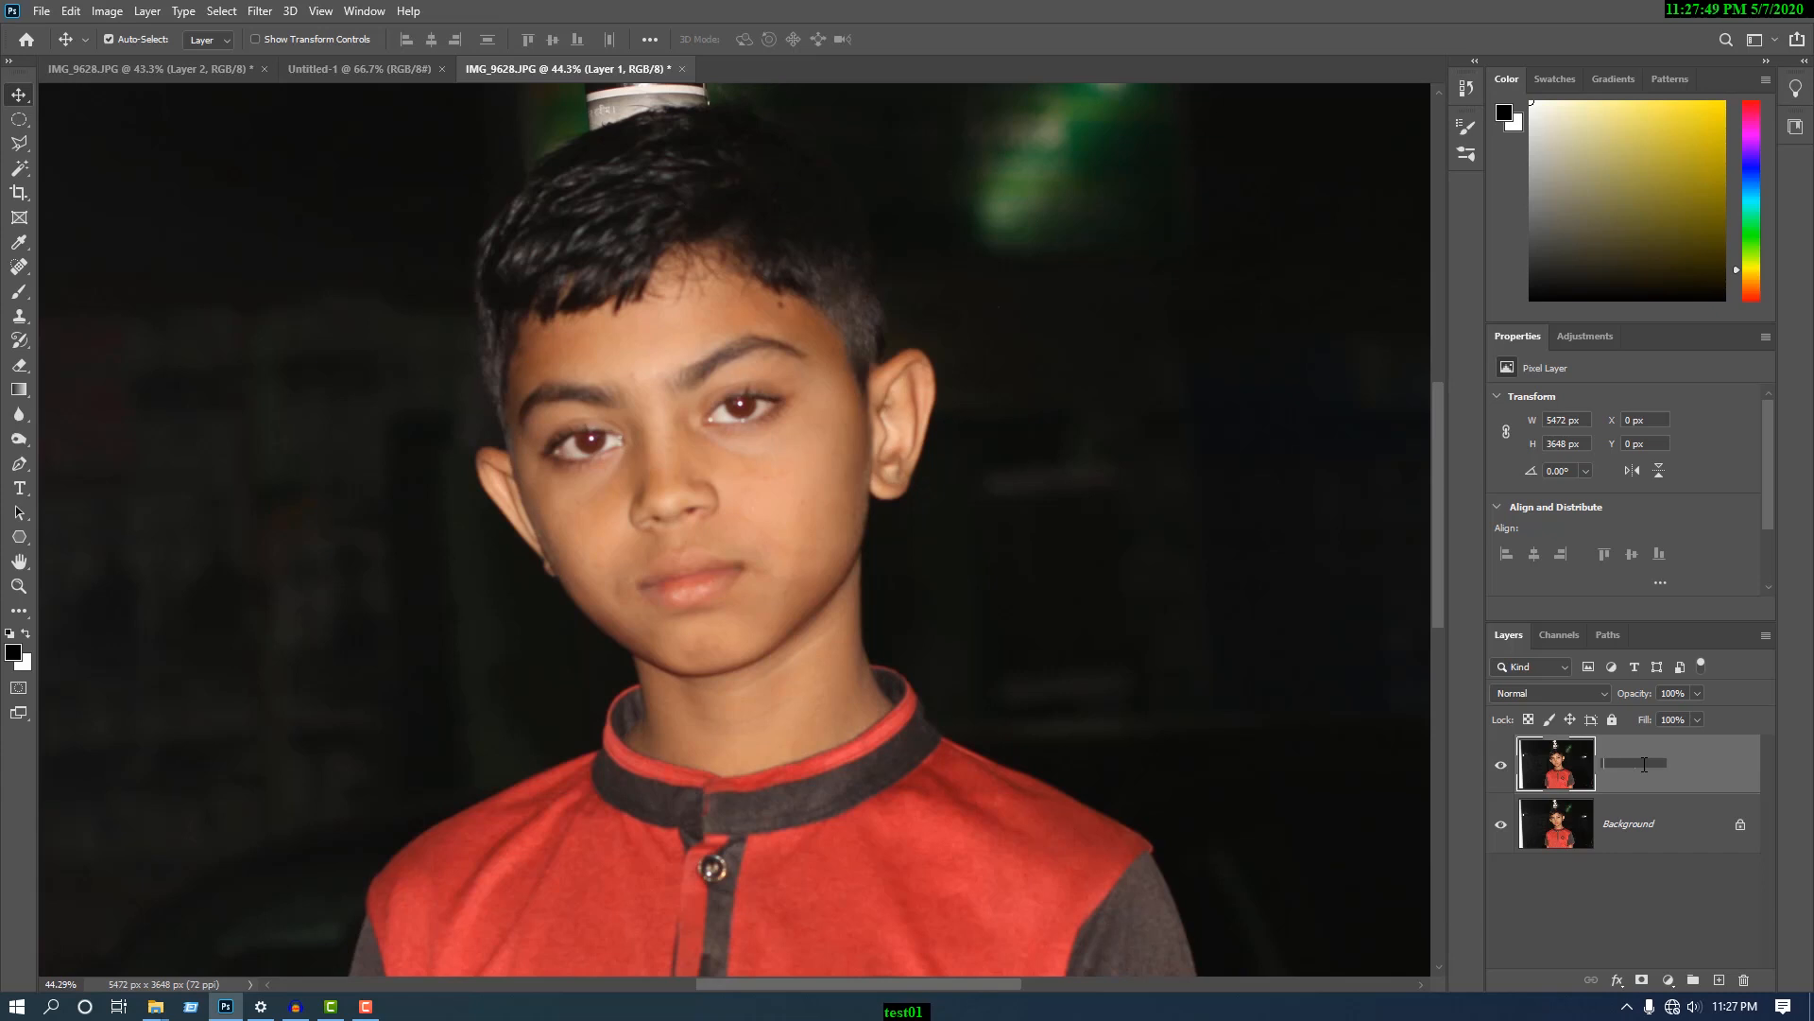
- Rename the duplicated photo layer as "renove spot"
{"action": "type", "text": "nov"}
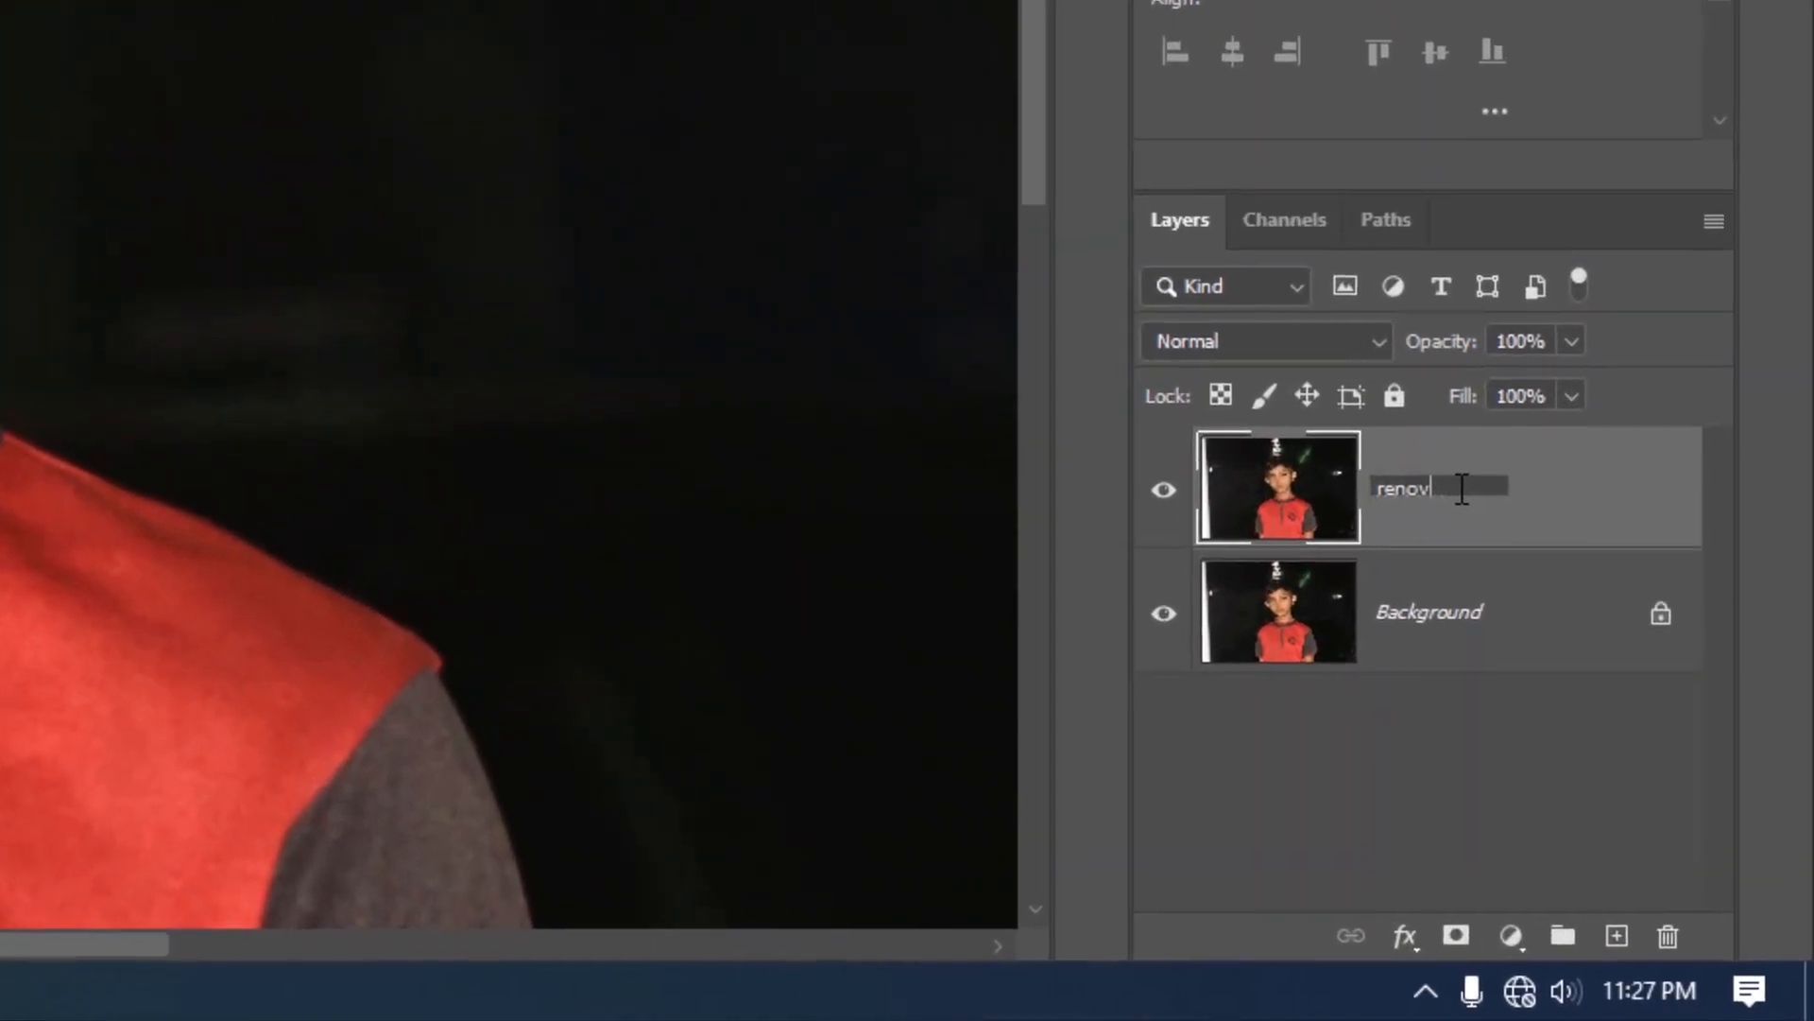
{"action": "type", "text": "e spot"}
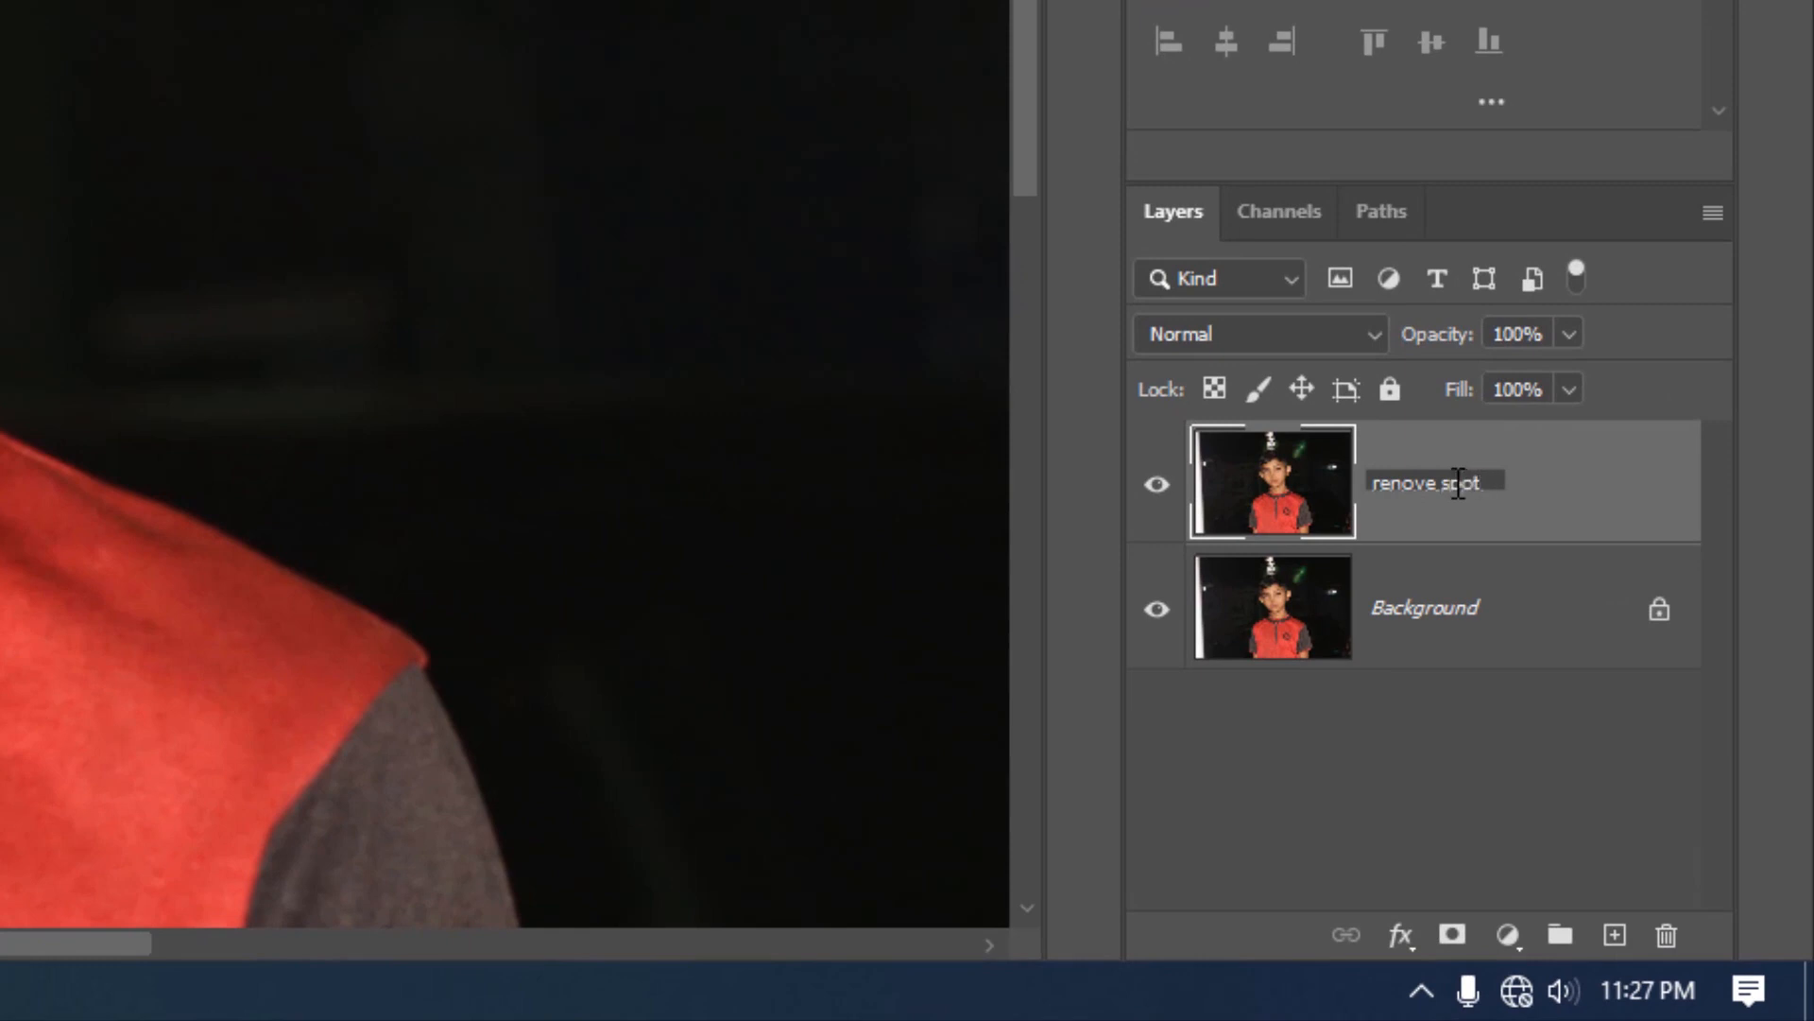
{"action": "left_click", "coordinate": [1547, 538]}
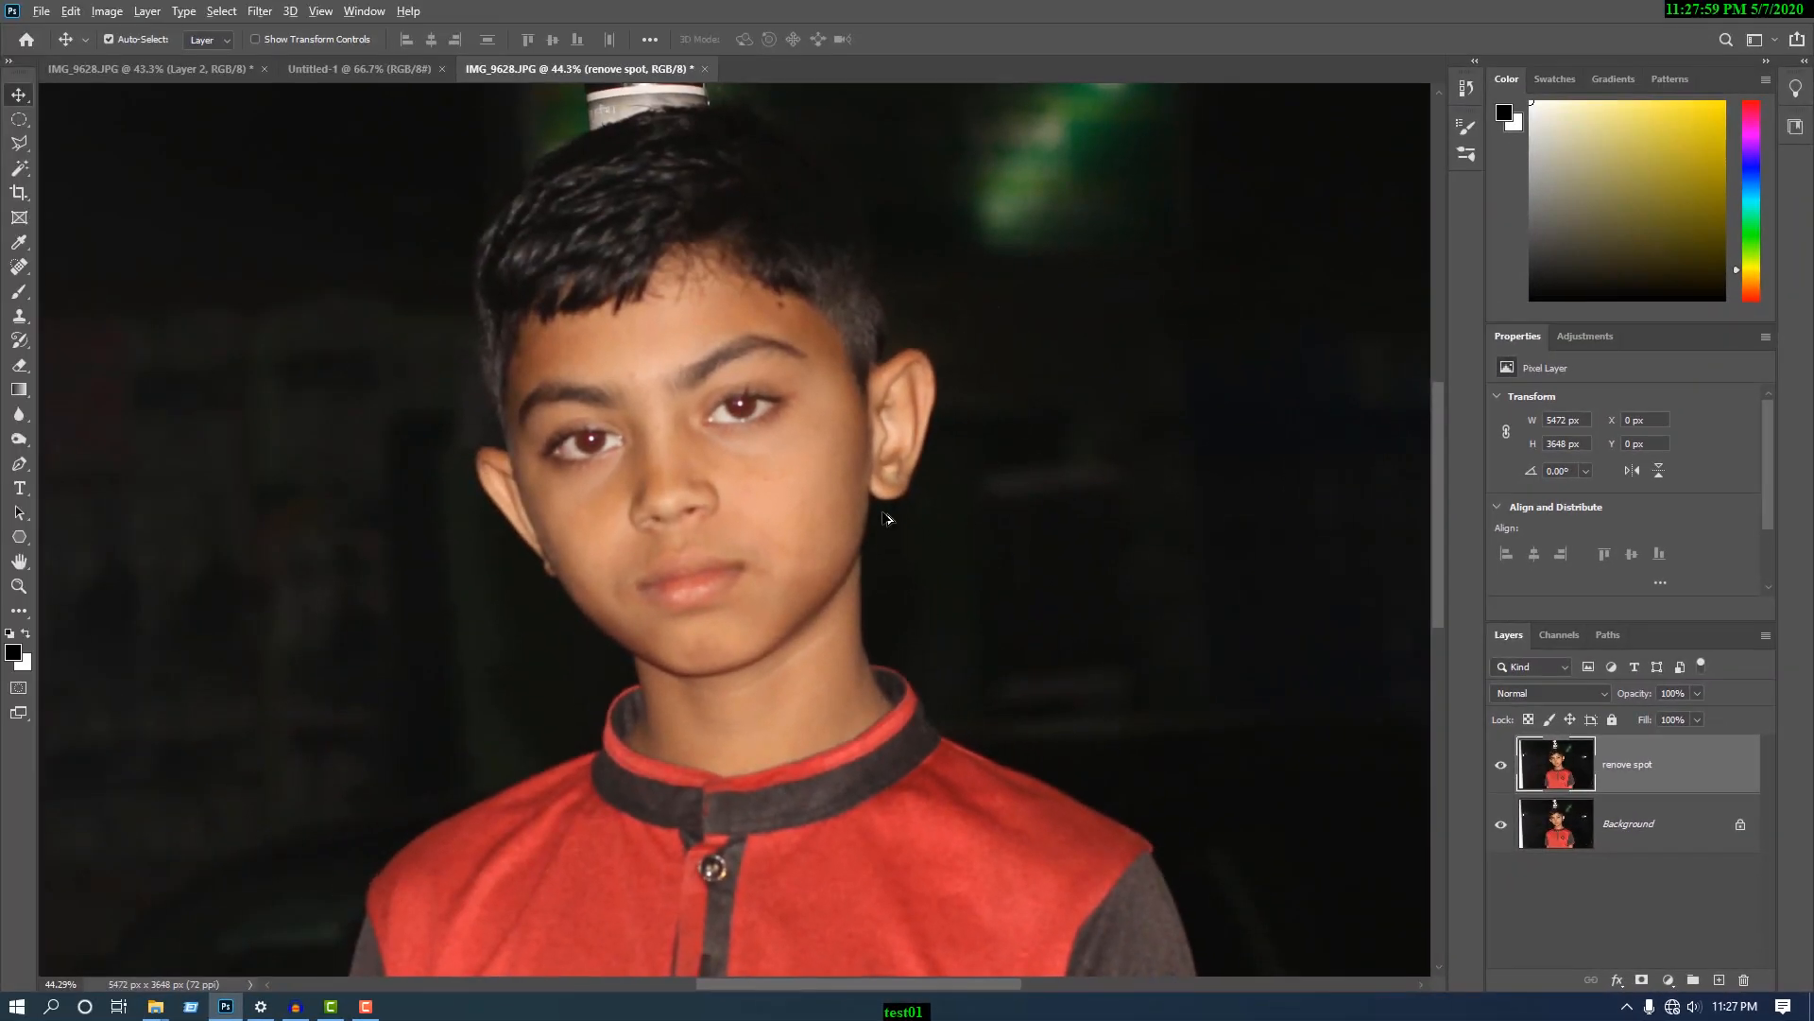
- Remove the dark mole below the hairline and the red marks on the cheek under the eye with the Spot Healing Brush
{"action": "scroll", "coordinate": [740, 451], "scroll_direction": "up", "scroll_amount": 4, "text": "alt"}
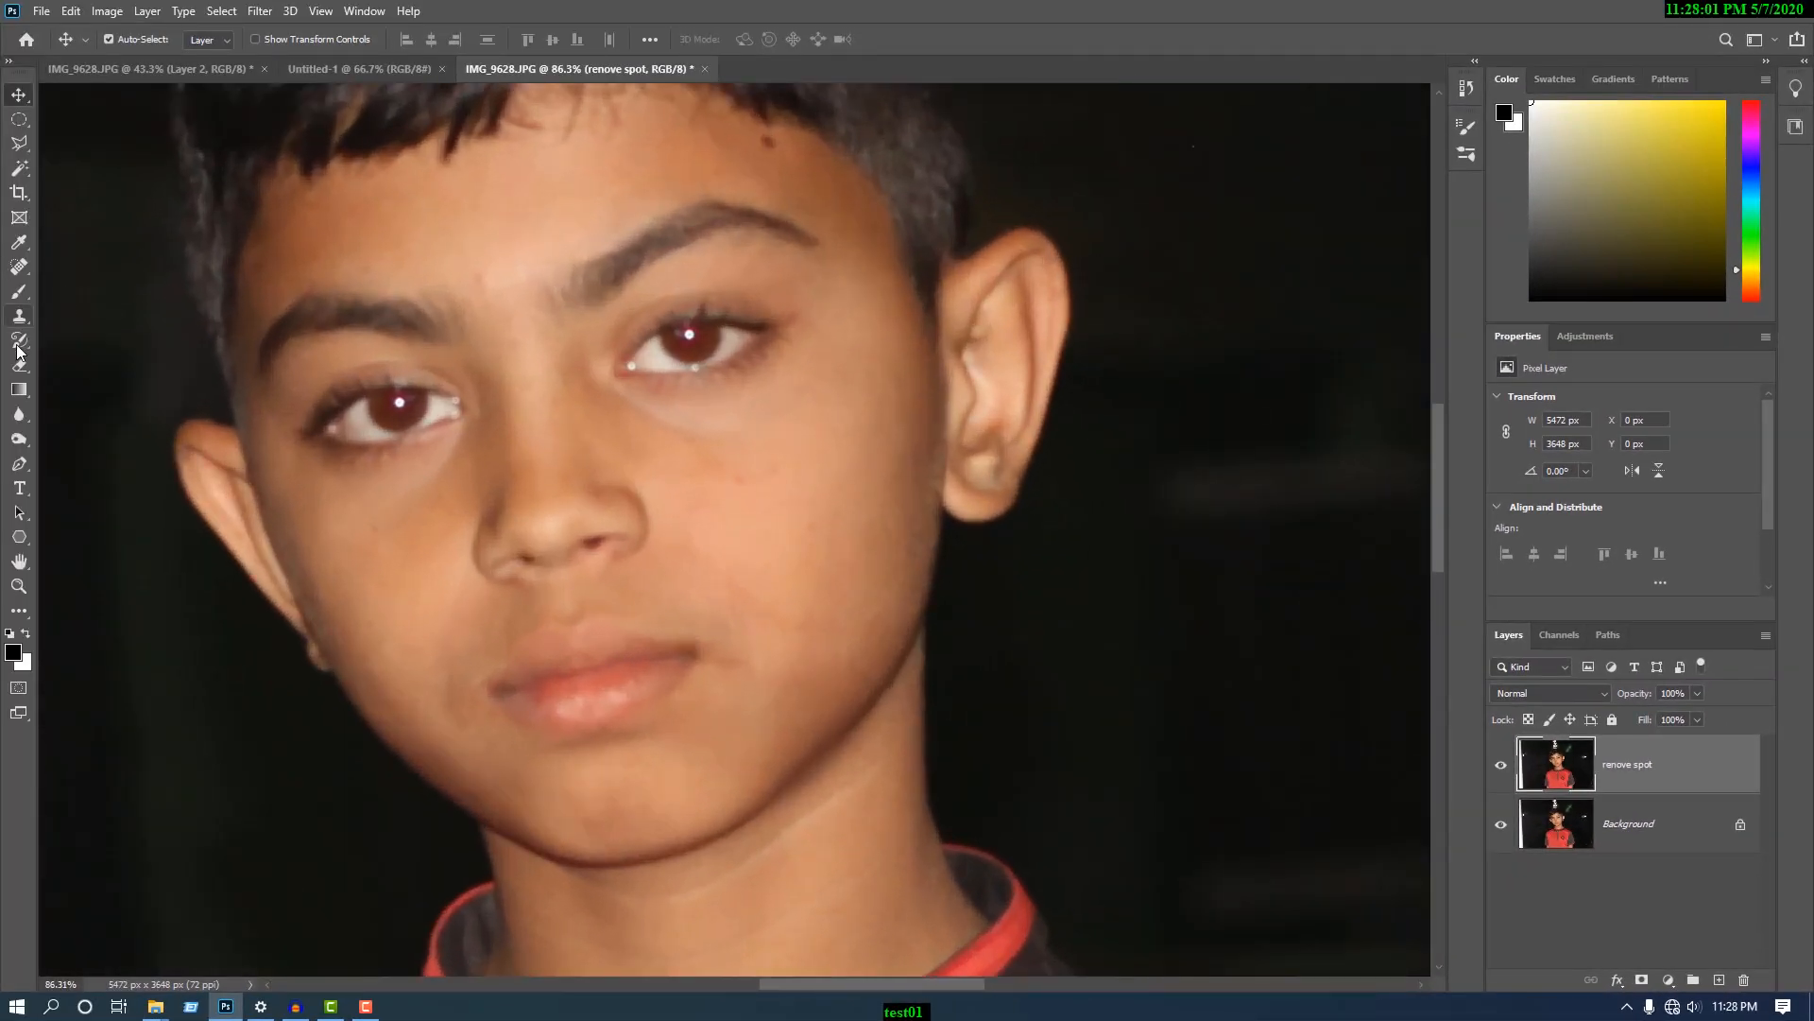
{"action": "left_click", "coordinate": [18, 267]}
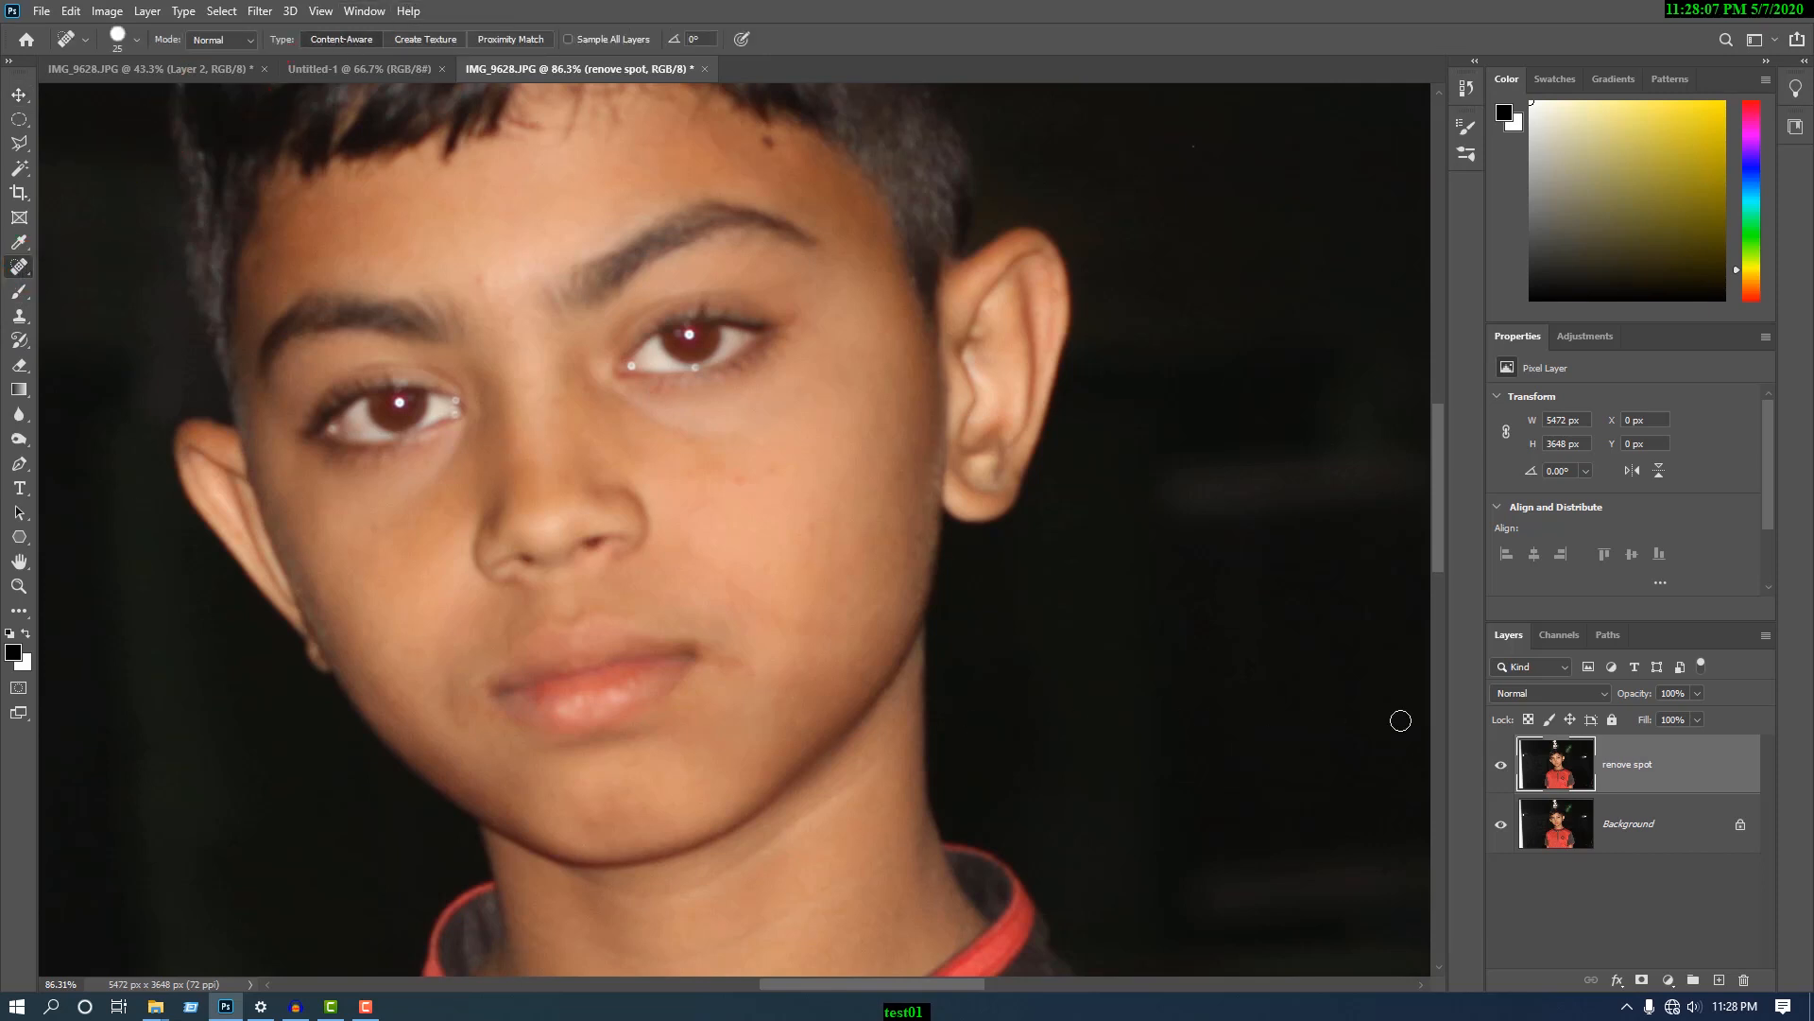
{"action": "scroll", "coordinate": [726, 292], "scroll_direction": "up", "scroll_amount": 2}
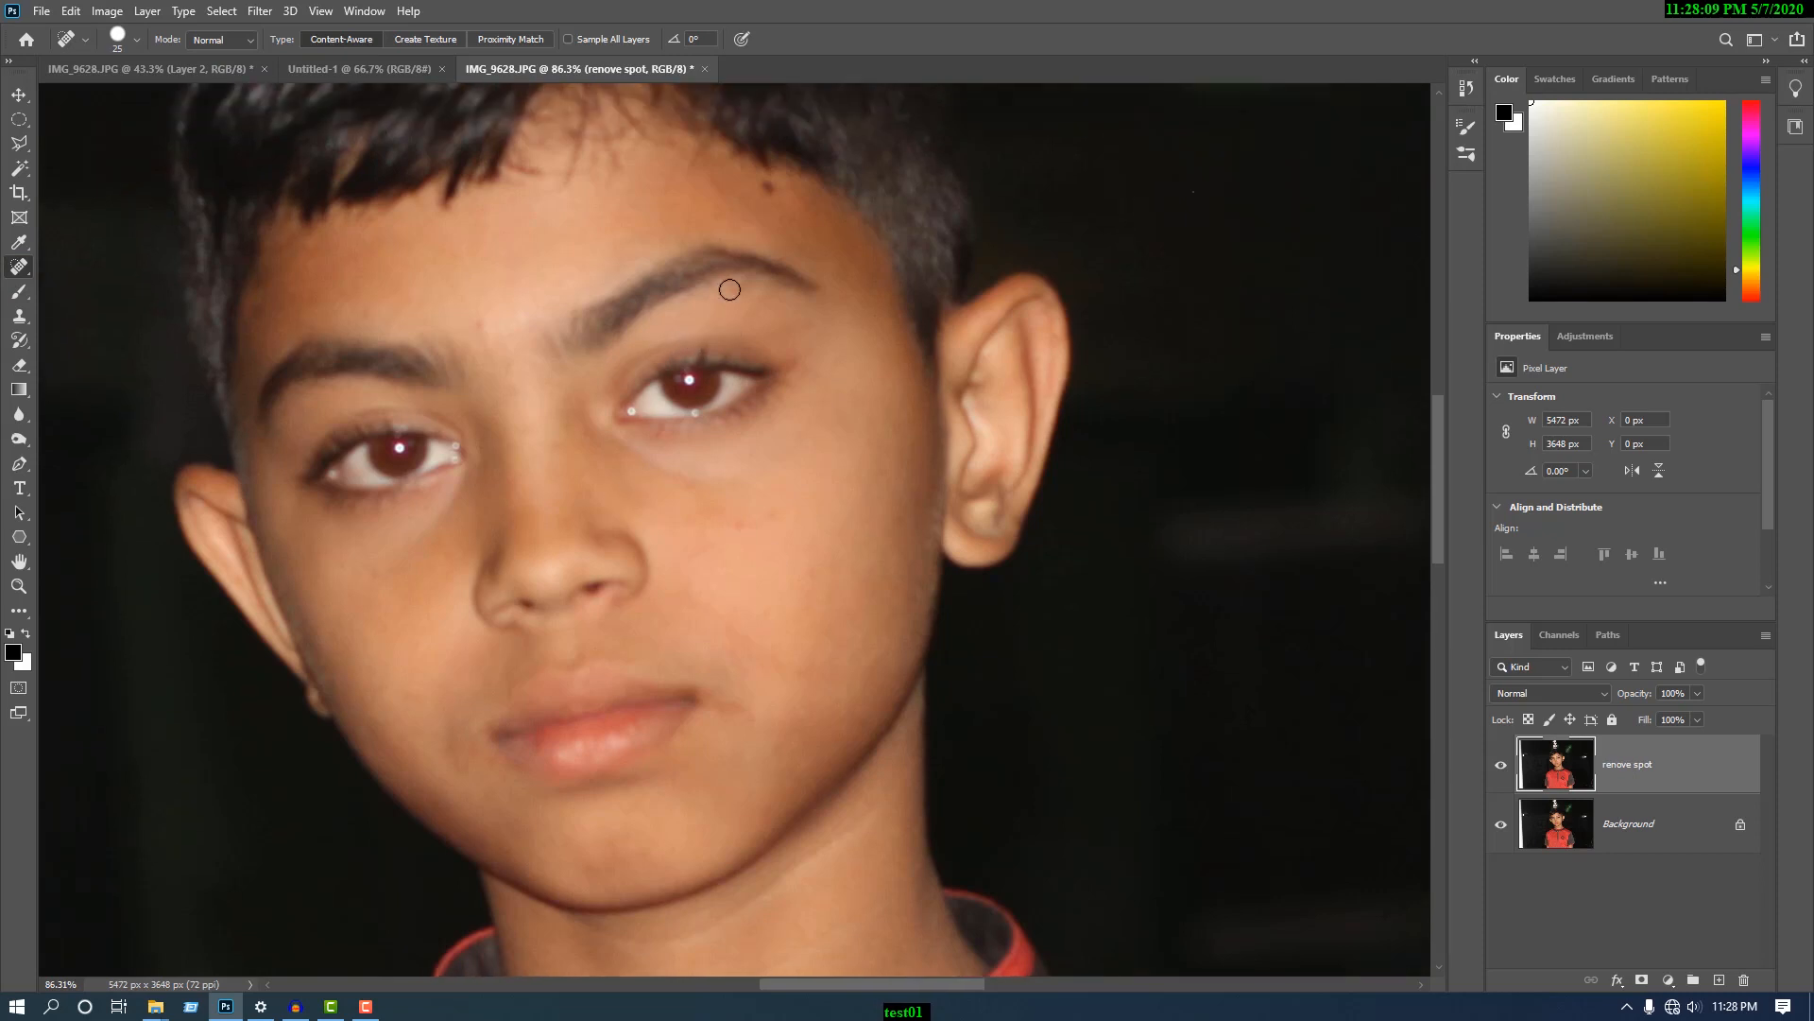
{"action": "scroll", "coordinate": [773, 253], "scroll_direction": "up", "scroll_amount": 3}
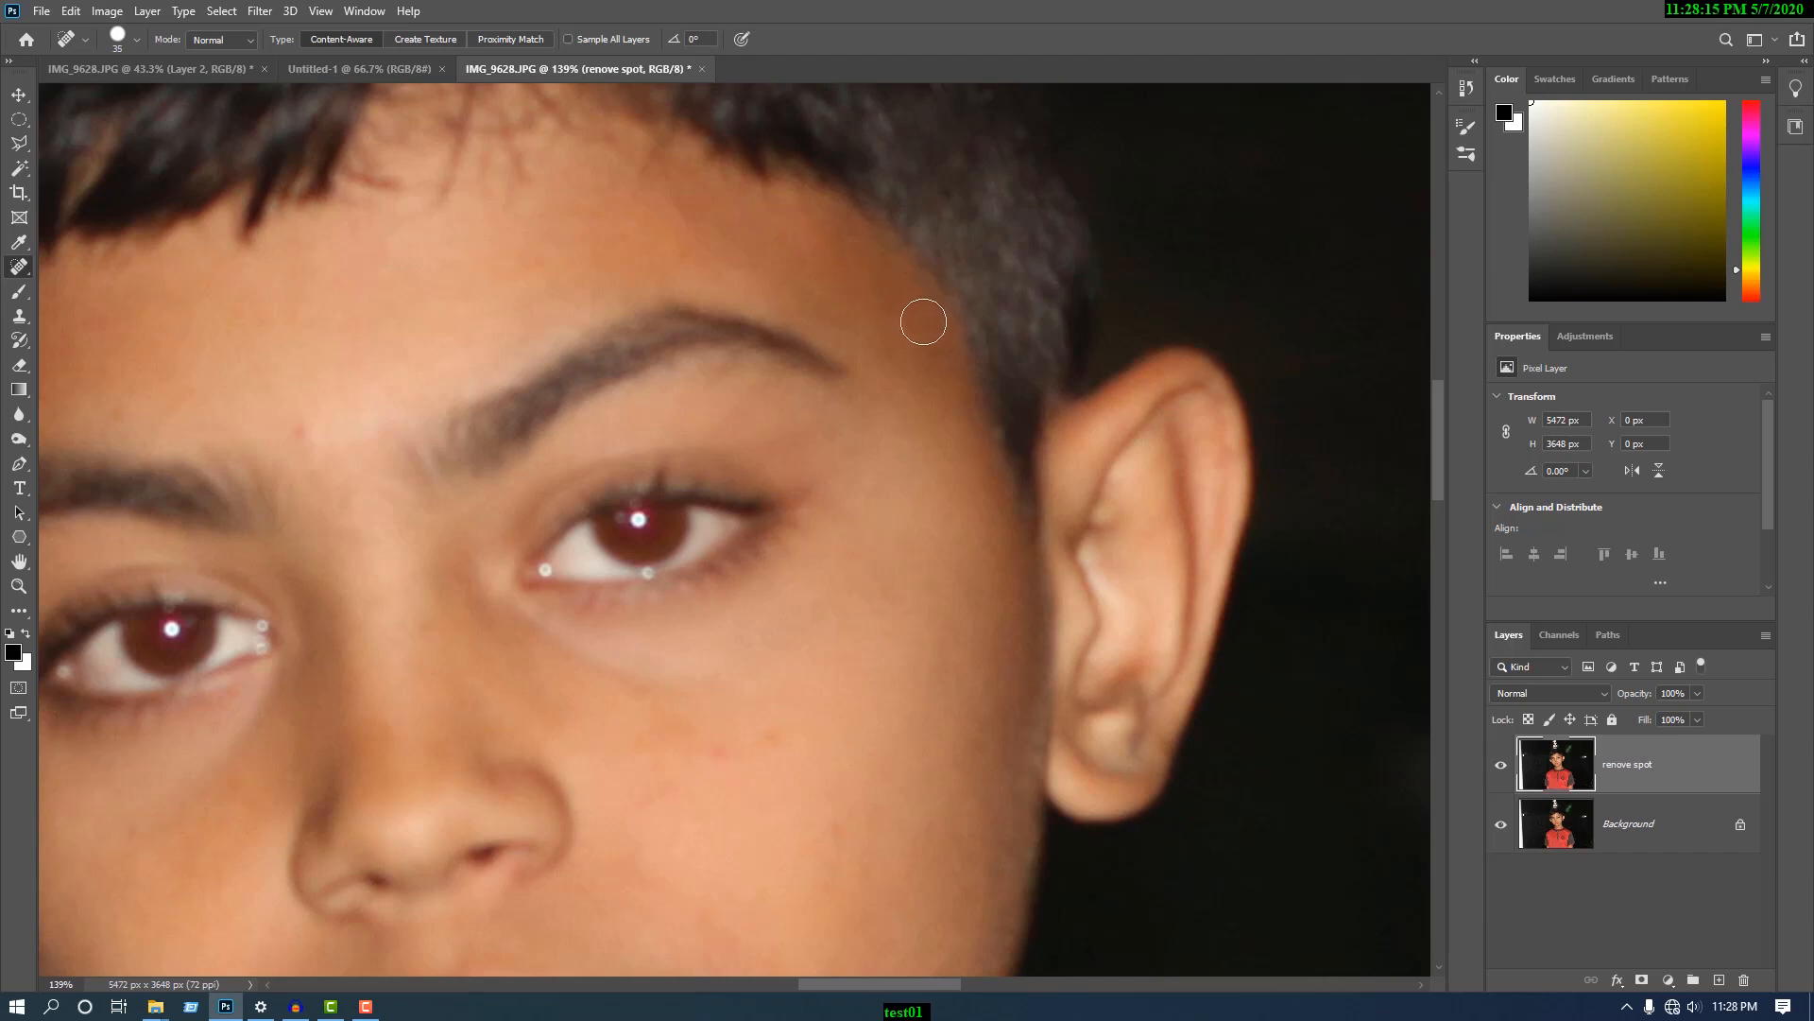
{"action": "scroll", "coordinate": [923, 317], "scroll_direction": "down", "scroll_amount": 2}
{"action": "left_click", "coordinate": [773, 638]}
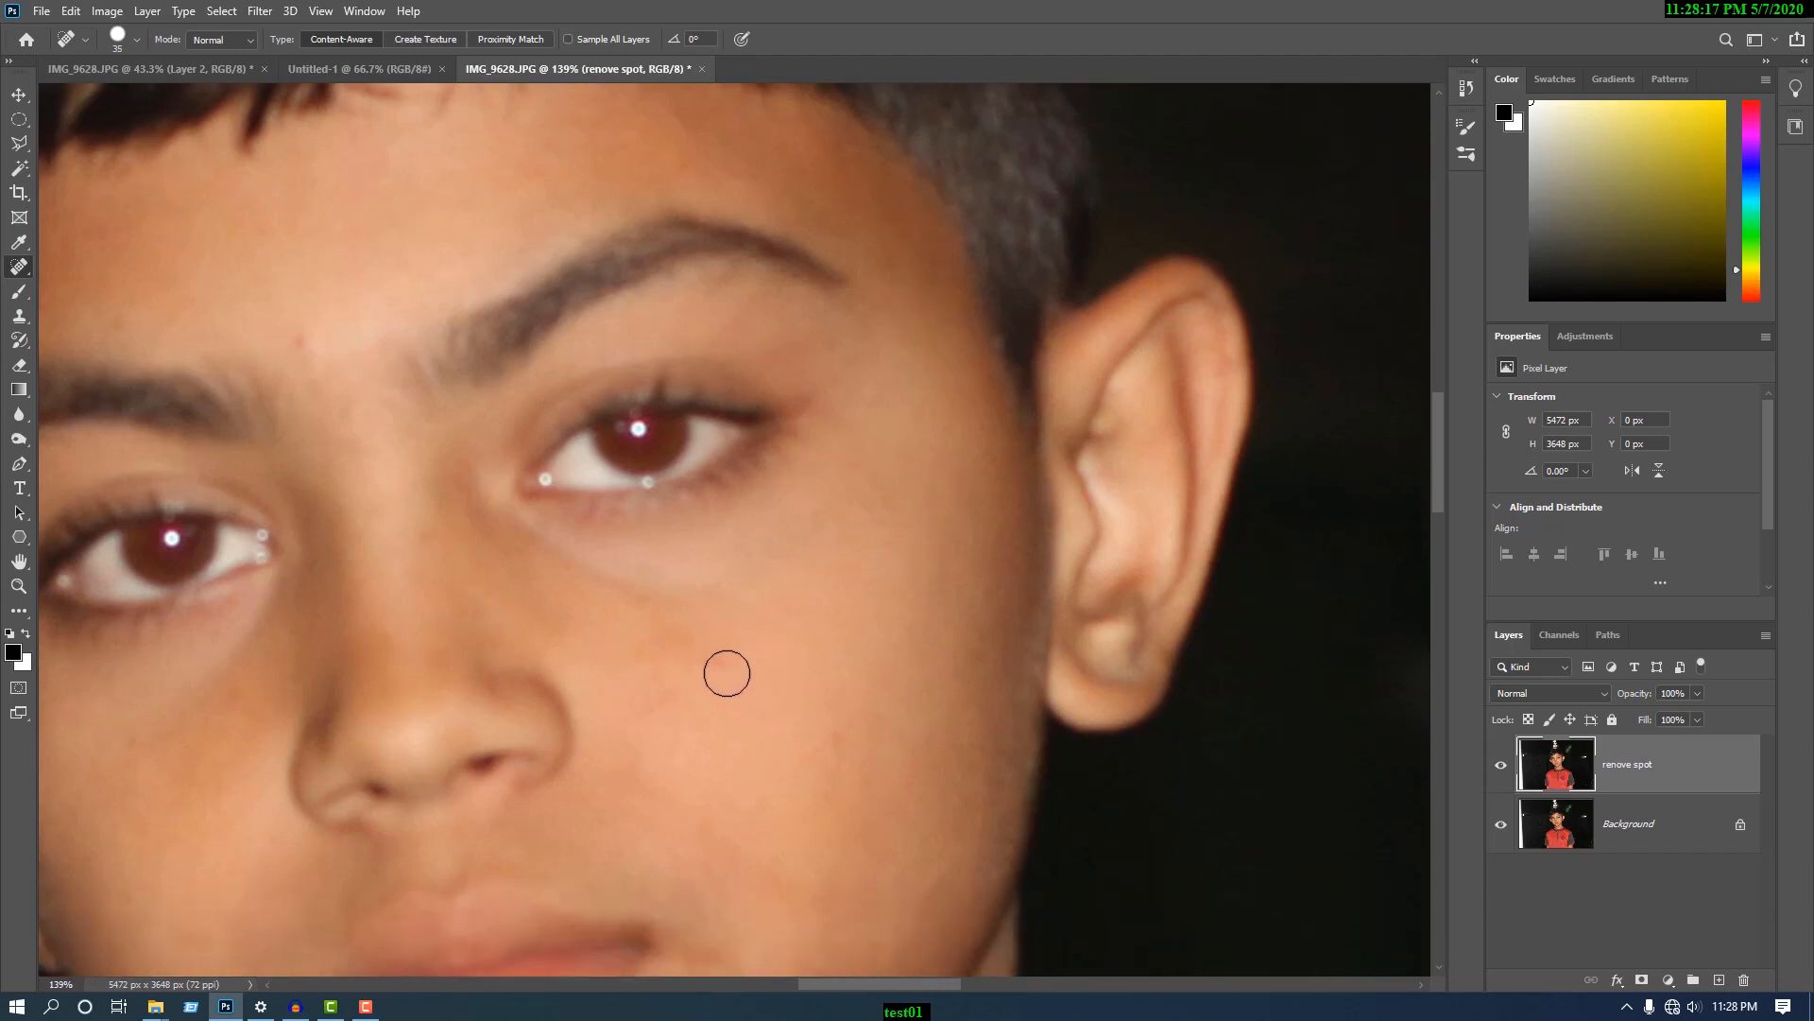
- Heal the small blemishes on the lower cheek and beside the corner of the mouth
{"action": "scroll", "coordinate": [924, 591], "scroll_direction": "down", "scroll_amount": 2}
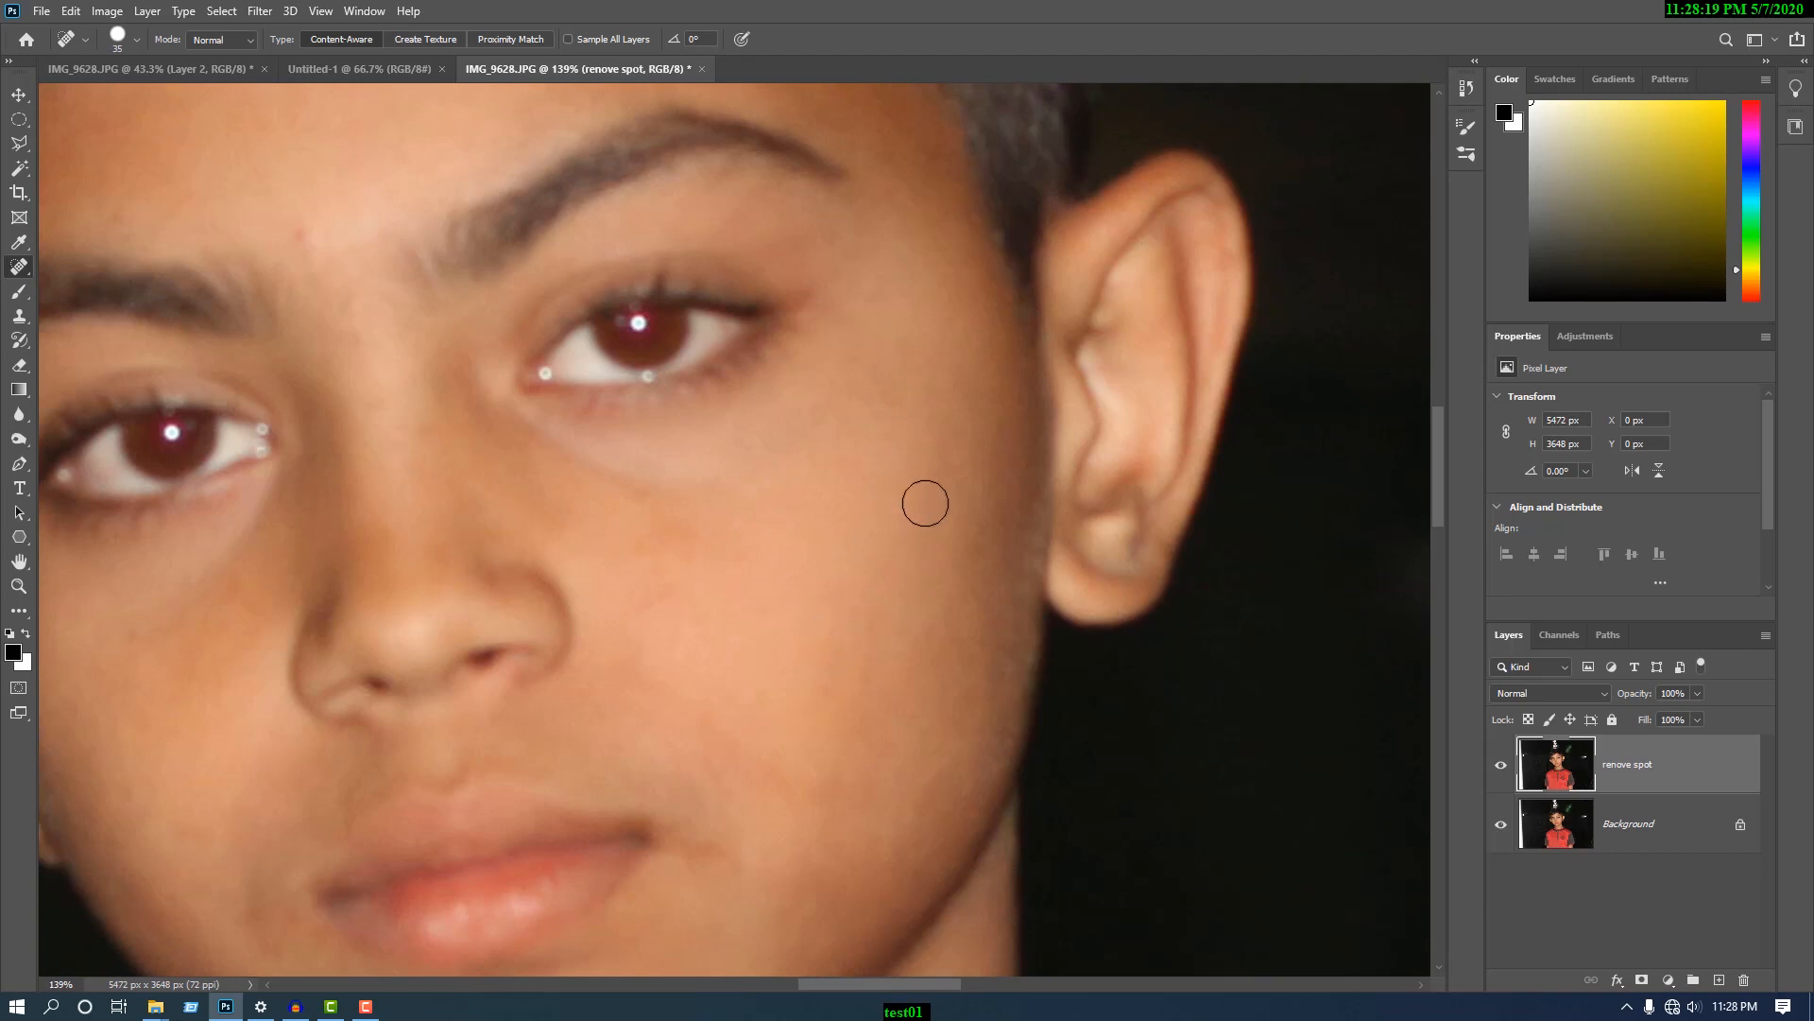
{"action": "scroll", "coordinate": [929, 582], "scroll_direction": "down", "scroll_amount": 3}
{"action": "left_click", "coordinate": [875, 627]}
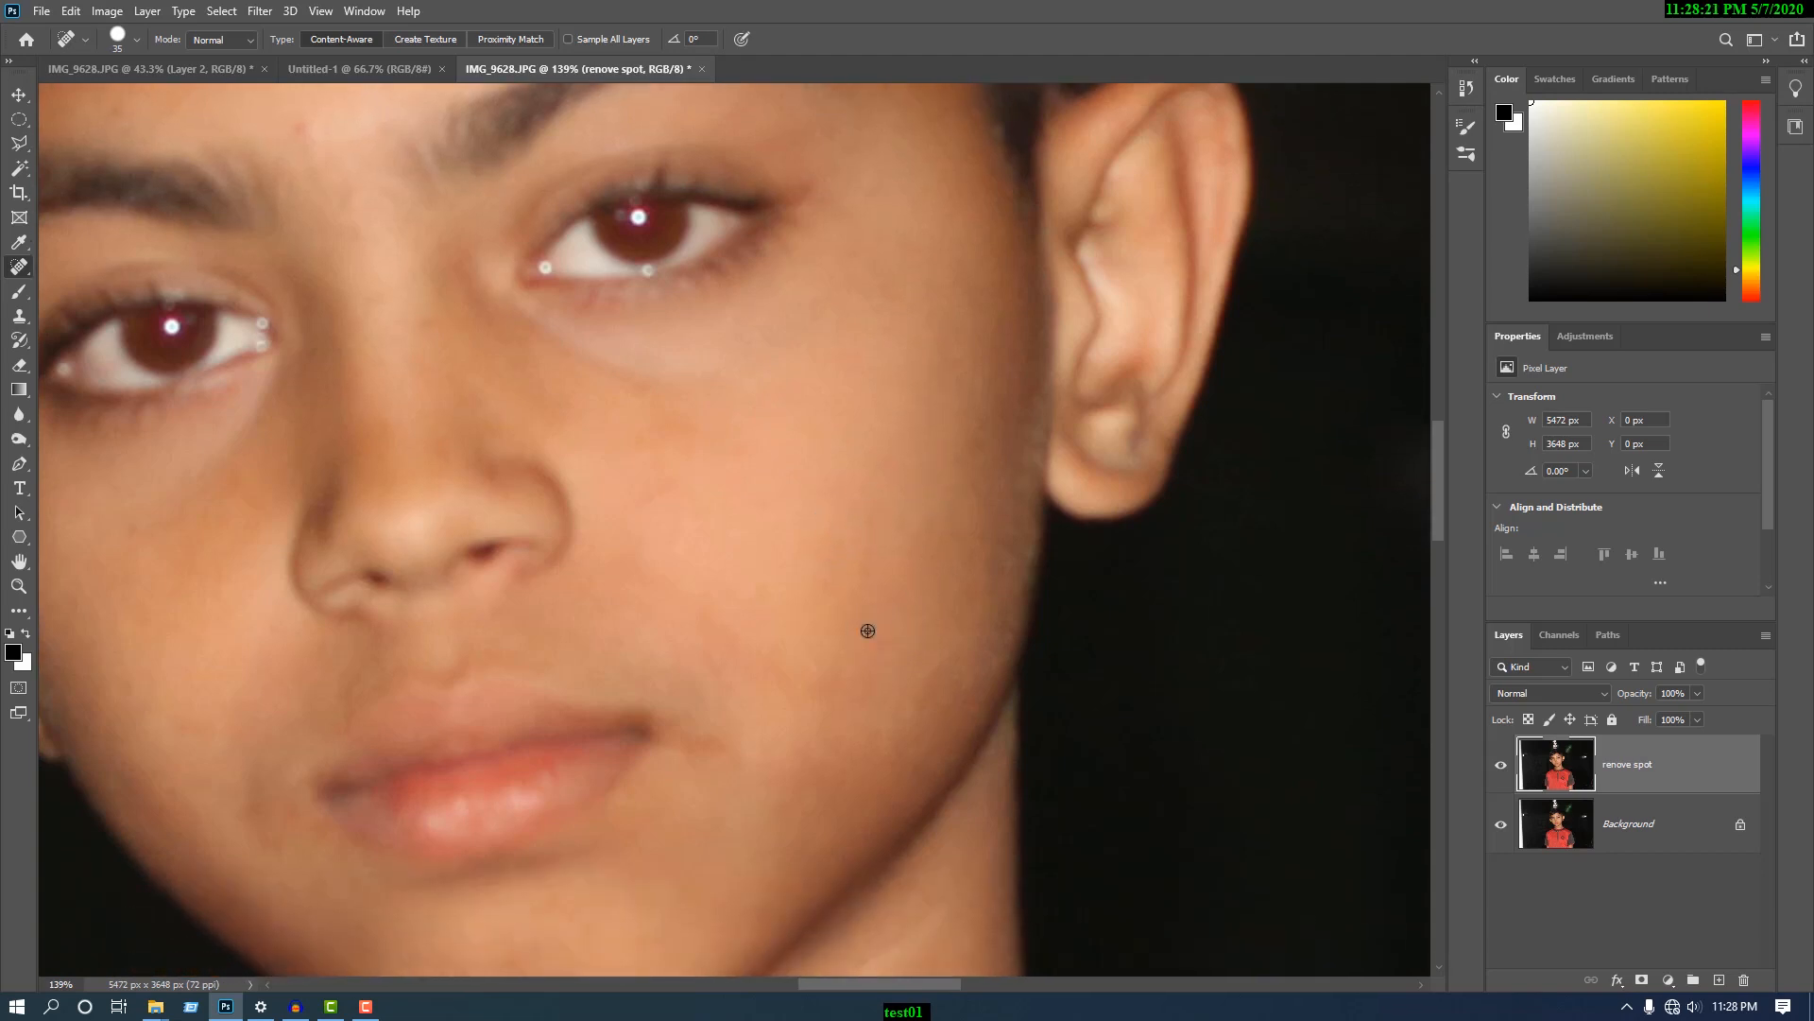
{"action": "scroll", "coordinate": [865, 635], "scroll_direction": "down", "scroll_amount": 1}
{"action": "left_click", "coordinate": [718, 739]}
{"action": "scroll", "coordinate": [972, 599], "scroll_direction": "down", "scroll_amount": 3}
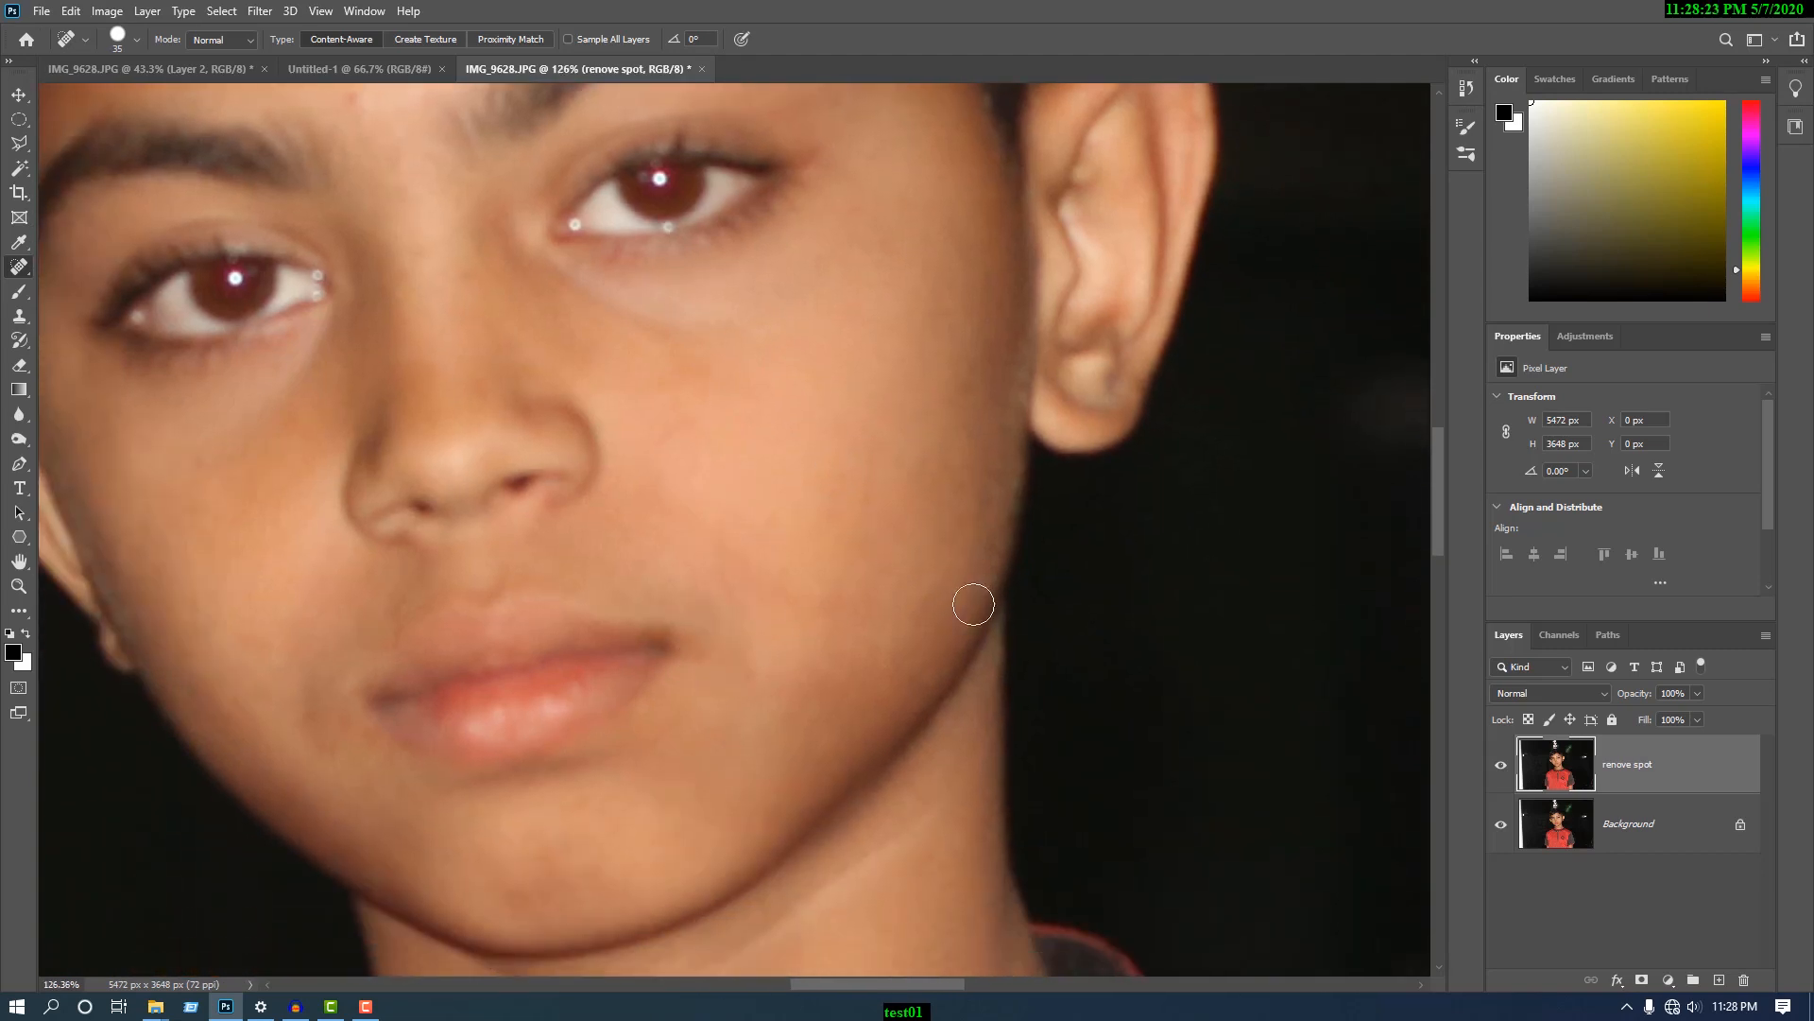
{"action": "left_click", "coordinate": [752, 599]}
{"action": "scroll", "coordinate": [939, 535], "scroll_direction": "down", "scroll_amount": 2}
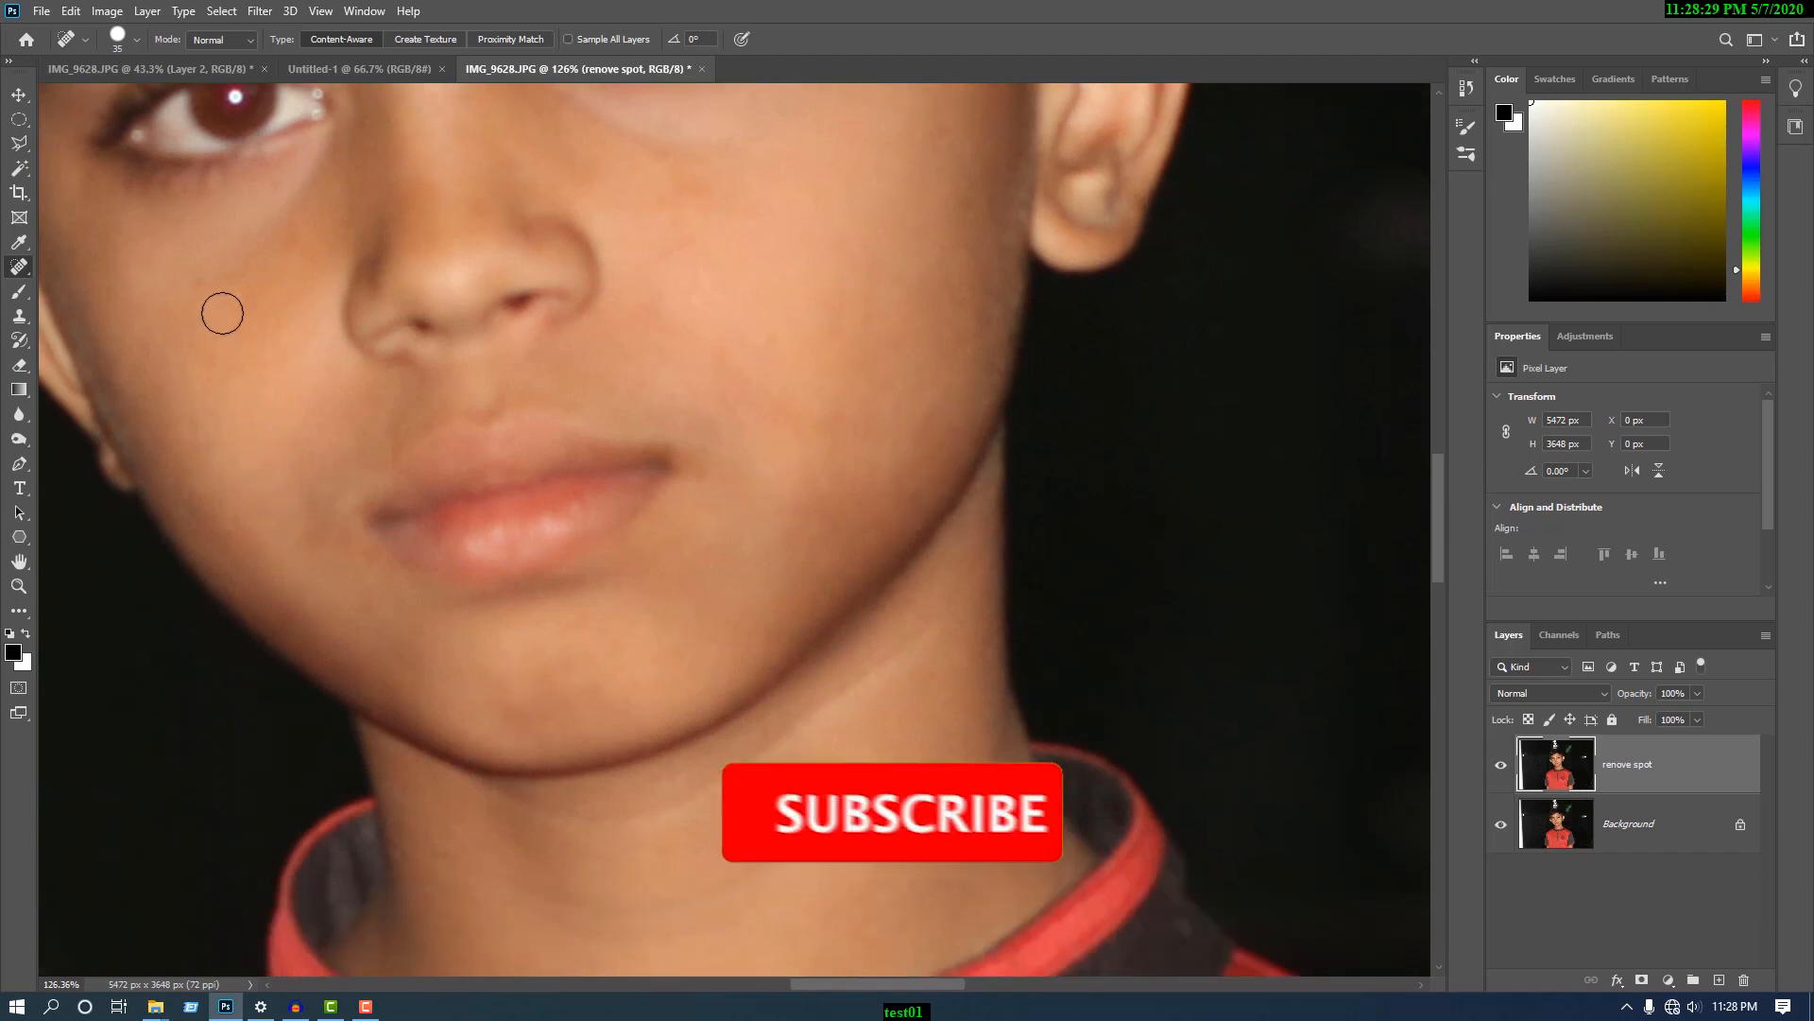
- Heal the blemish on the bridge of the nose between the eyes
{"action": "scroll", "coordinate": [419, 359], "scroll_direction": "up", "scroll_amount": 1}
{"action": "scroll", "coordinate": [473, 376], "scroll_direction": "down", "scroll_amount": 3}
{"action": "scroll", "coordinate": [527, 394], "scroll_direction": "up", "scroll_amount": 5}
{"action": "left_click", "coordinate": [507, 396]}
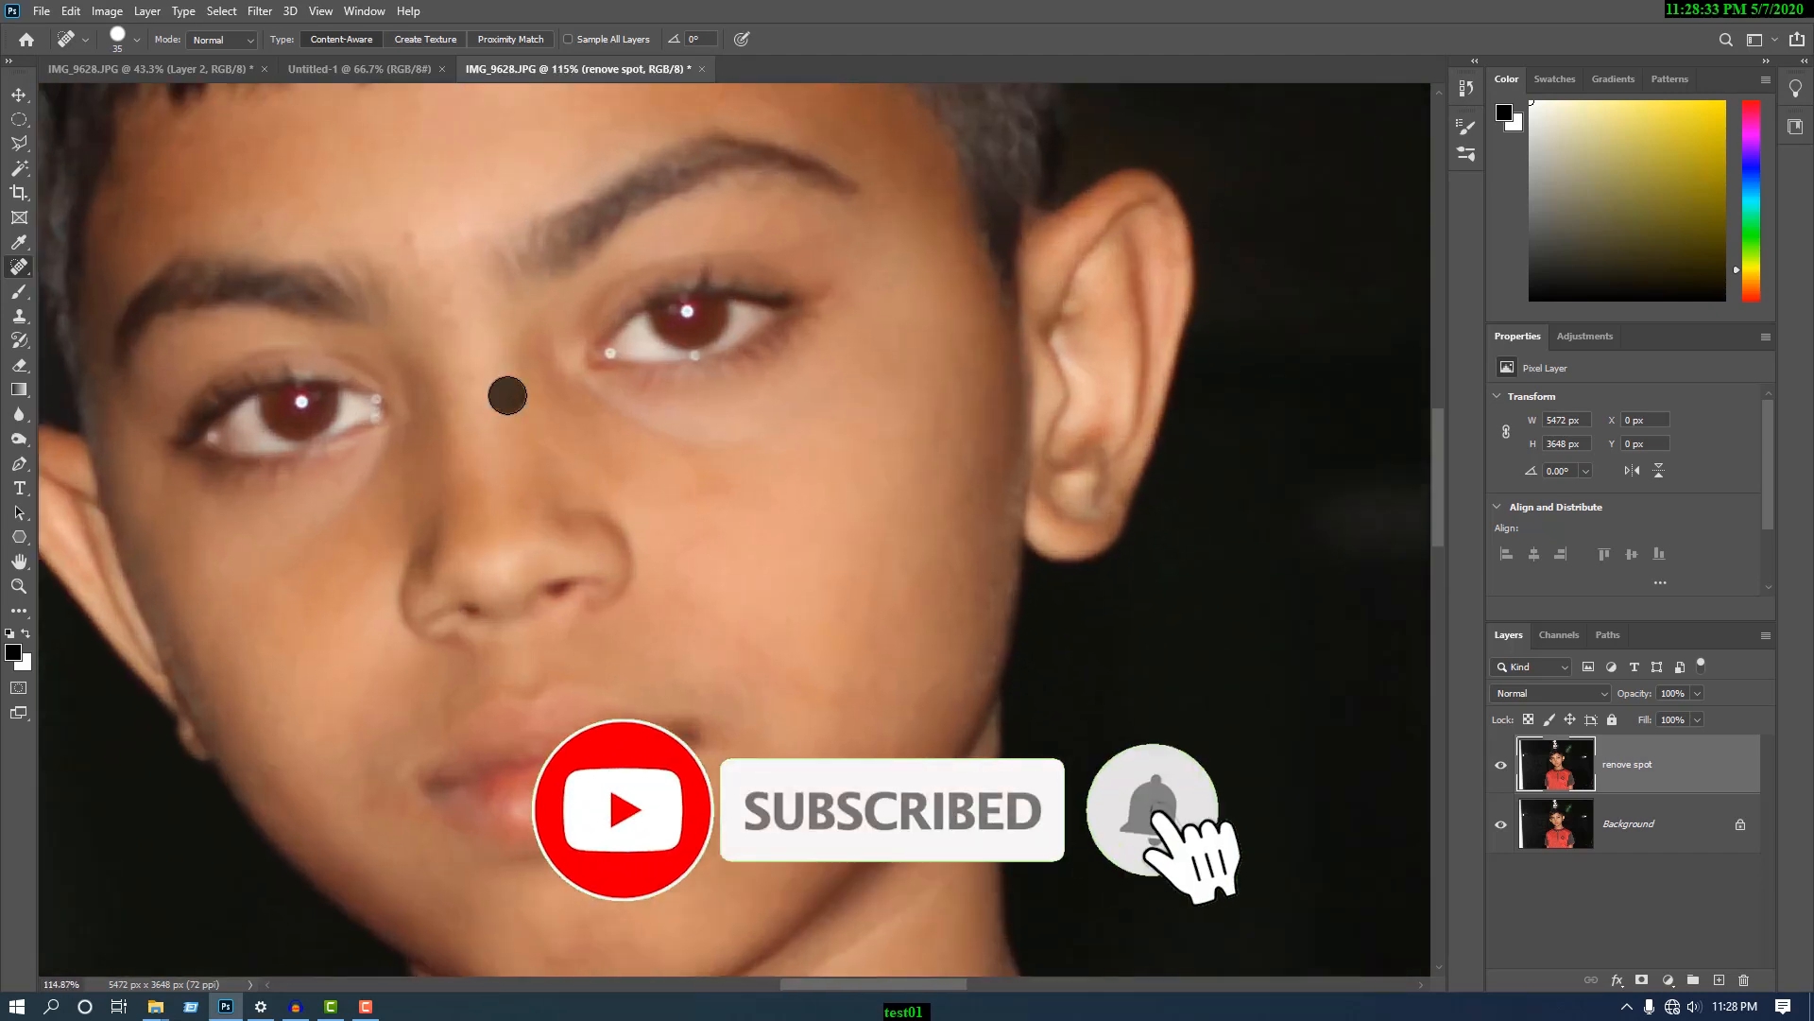
- Check the whole face for remaining blemishes and compare it with the original by hiding and reshowing the "renove spot" layer
{"action": "scroll", "coordinate": [424, 243], "scroll_direction": "up", "scroll_amount": 1}
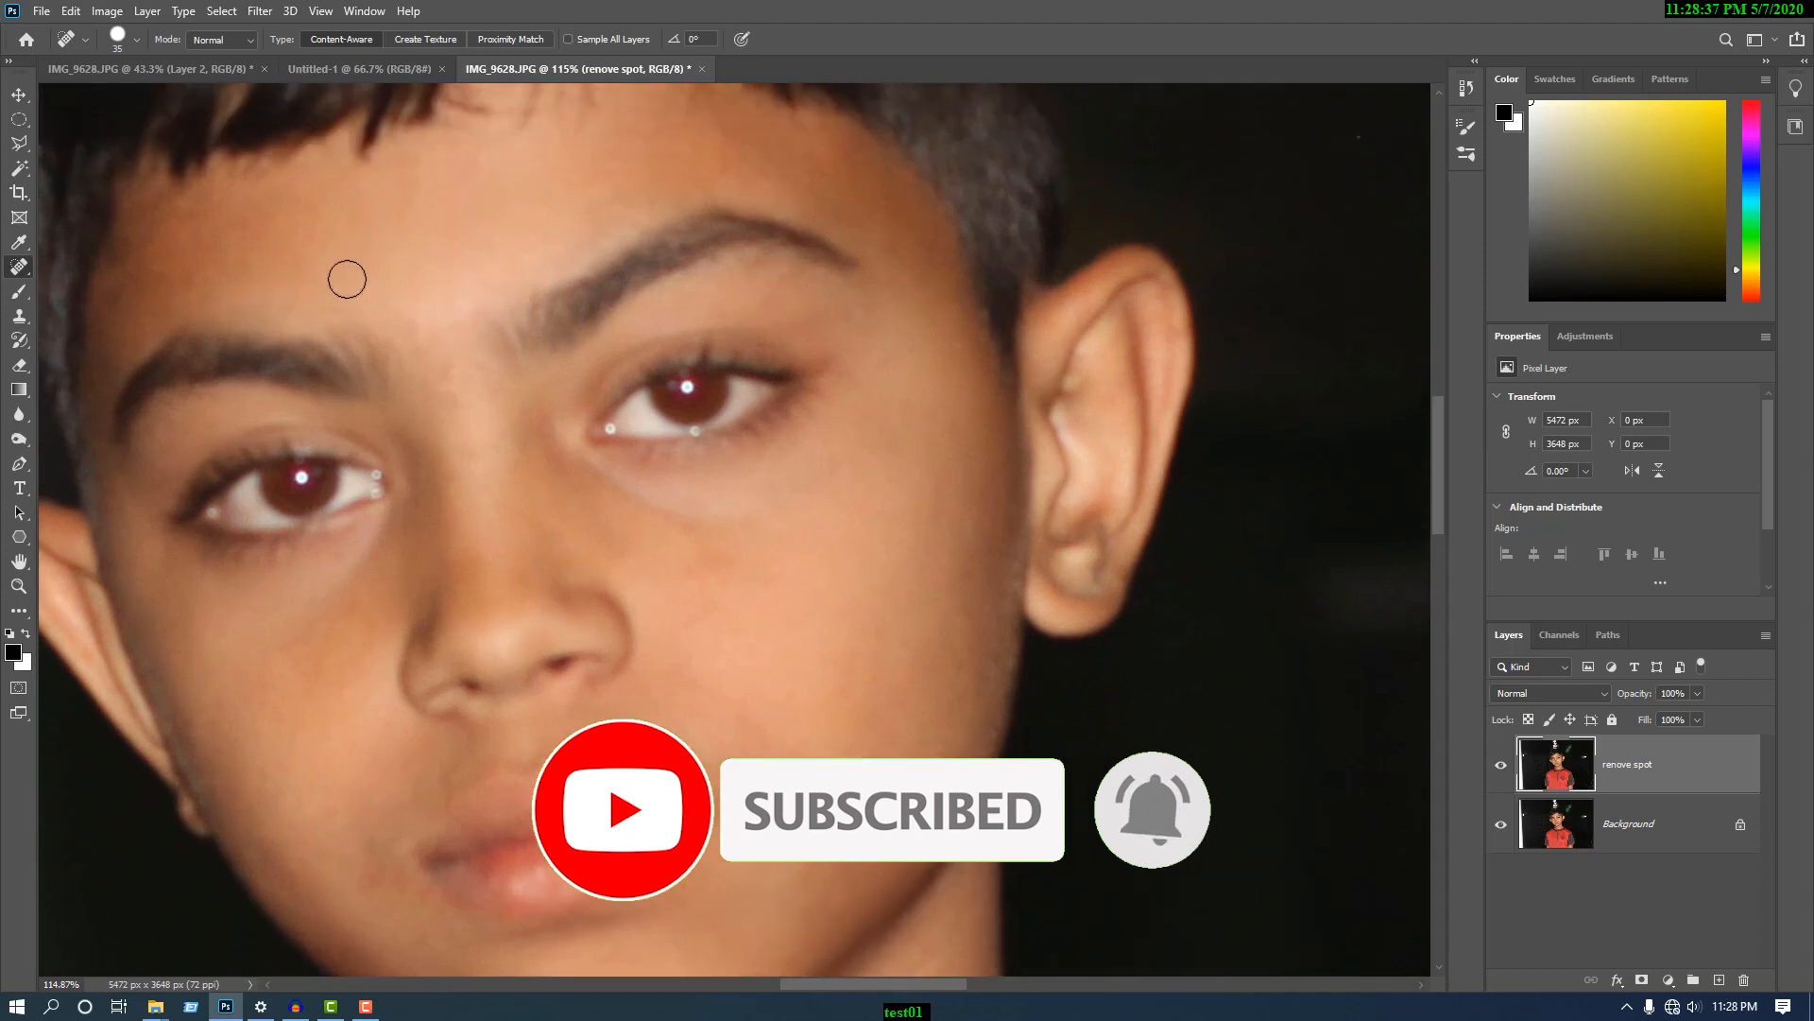
{"action": "scroll", "coordinate": [442, 302], "scroll_direction": "up", "scroll_amount": 1}
{"action": "scroll", "coordinate": [888, 472], "scroll_direction": "down", "scroll_amount": 3}
{"action": "scroll", "coordinate": [463, 714], "scroll_direction": "up", "scroll_amount": 3}
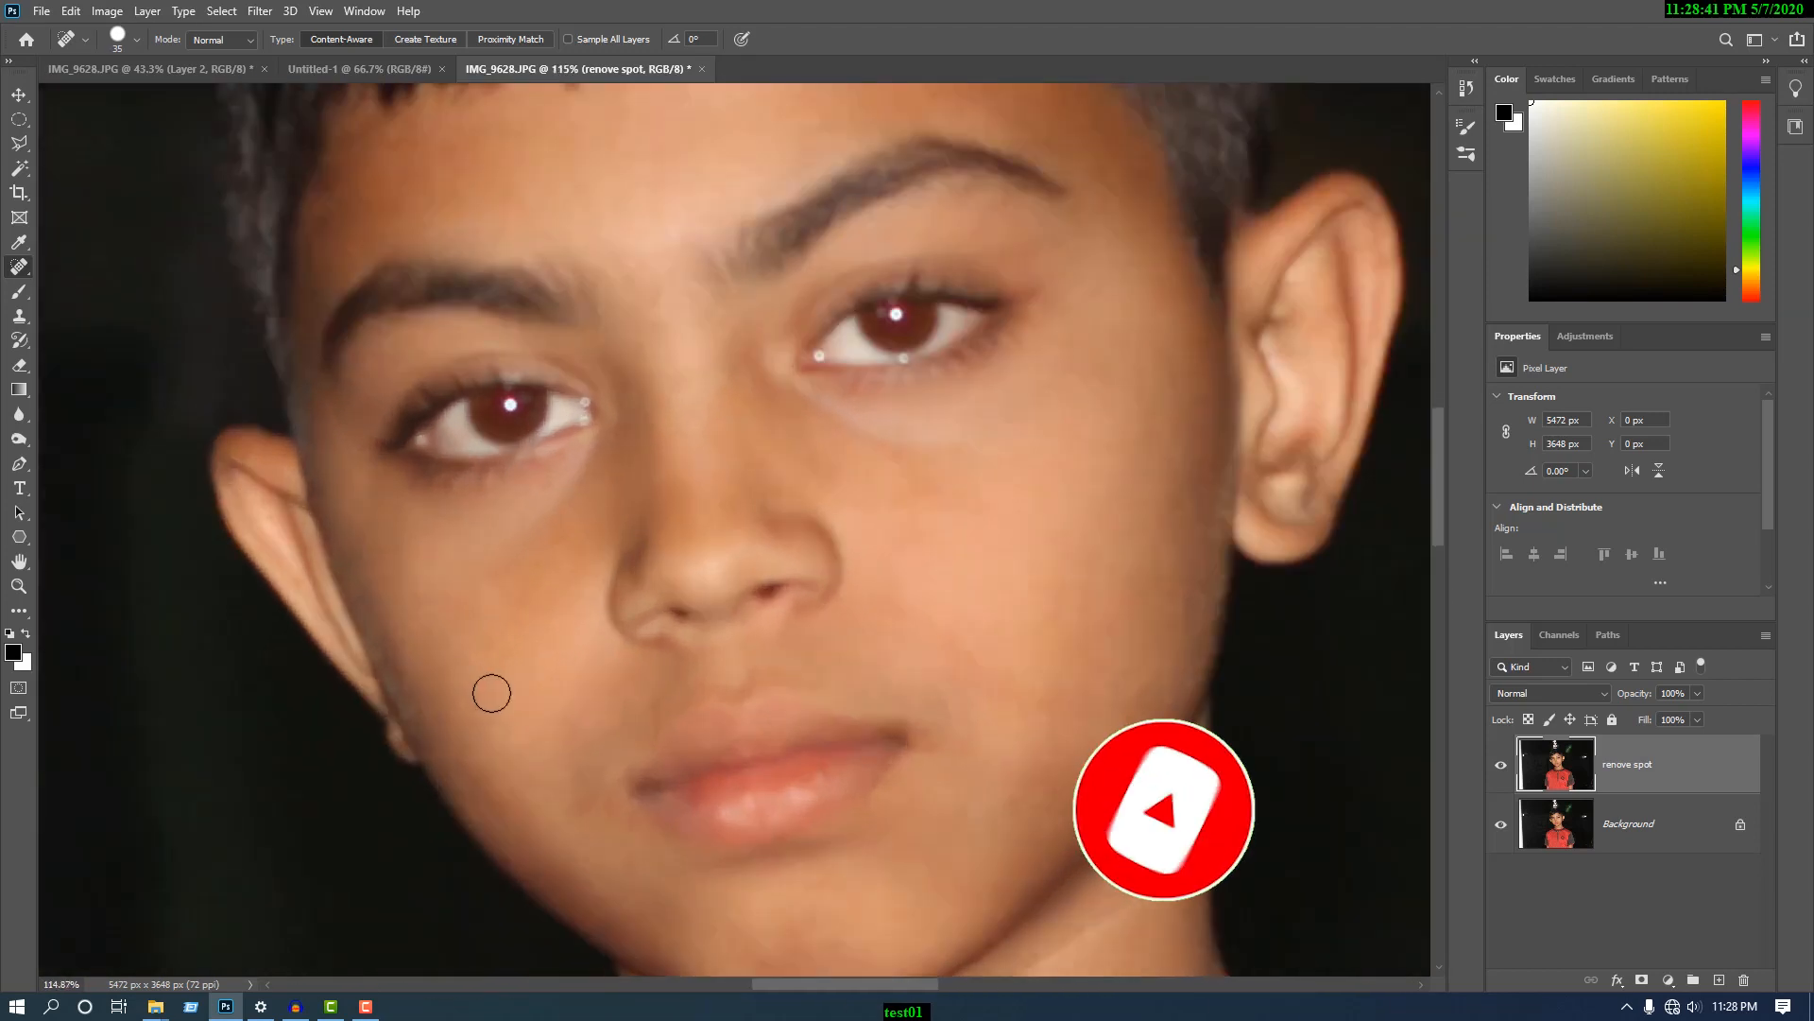
{"action": "scroll", "coordinate": [753, 640], "scroll_direction": "up", "scroll_amount": 4}
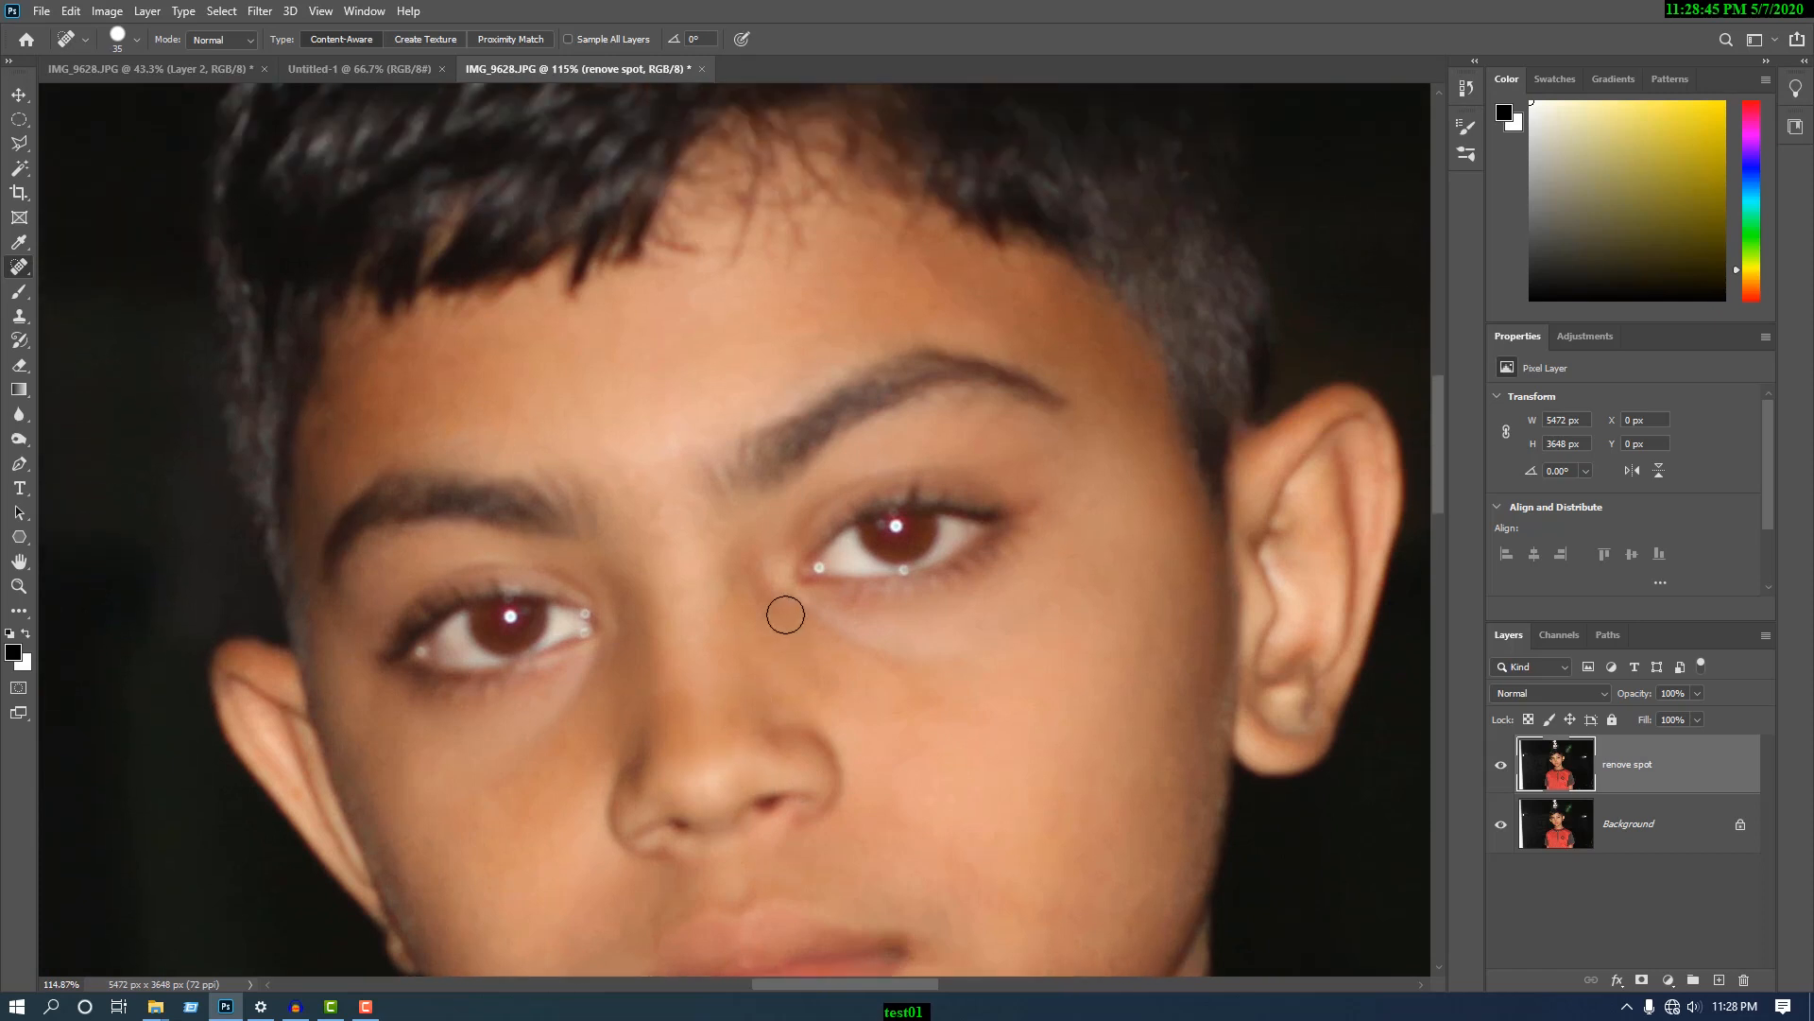
{"action": "scroll", "coordinate": [852, 521], "scroll_direction": "down", "scroll_amount": 5}
{"action": "scroll", "coordinate": [737, 605], "scroll_direction": "down", "scroll_amount": 1}
{"action": "scroll", "coordinate": [616, 700], "scroll_direction": "up", "scroll_amount": 4}
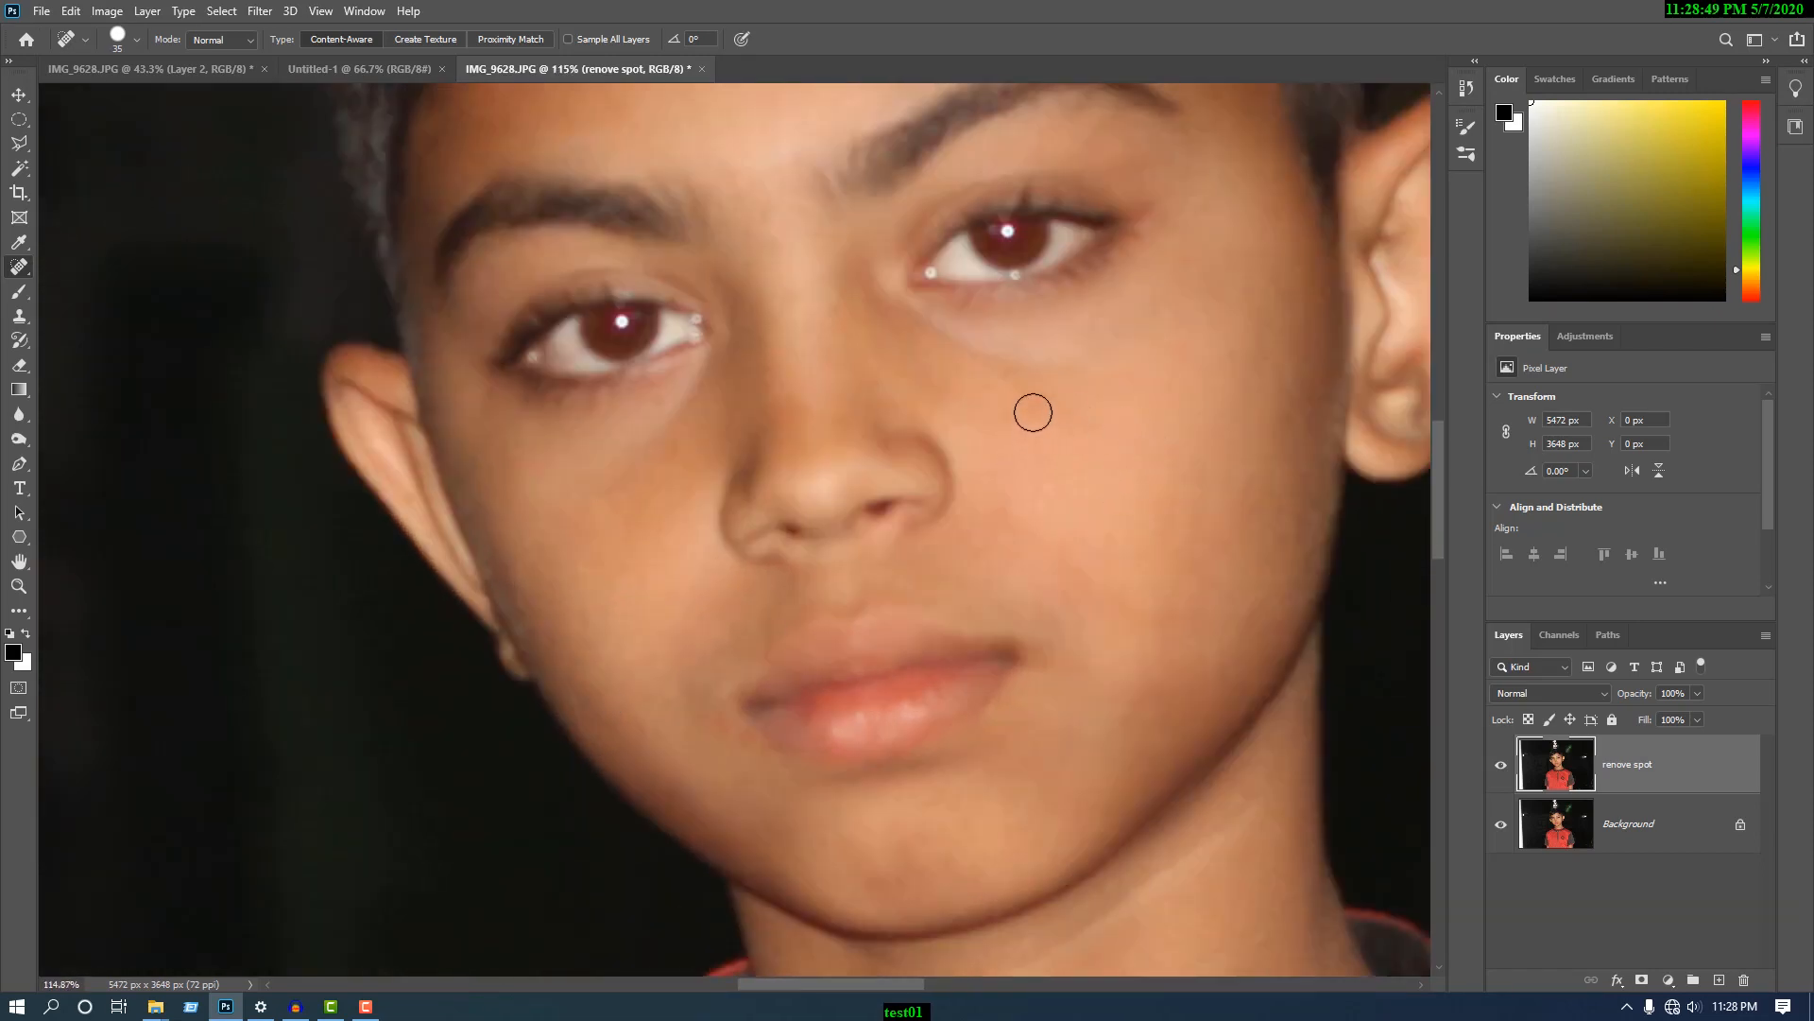
{"action": "scroll", "coordinate": [983, 604], "scroll_direction": "down", "scroll_amount": 2}
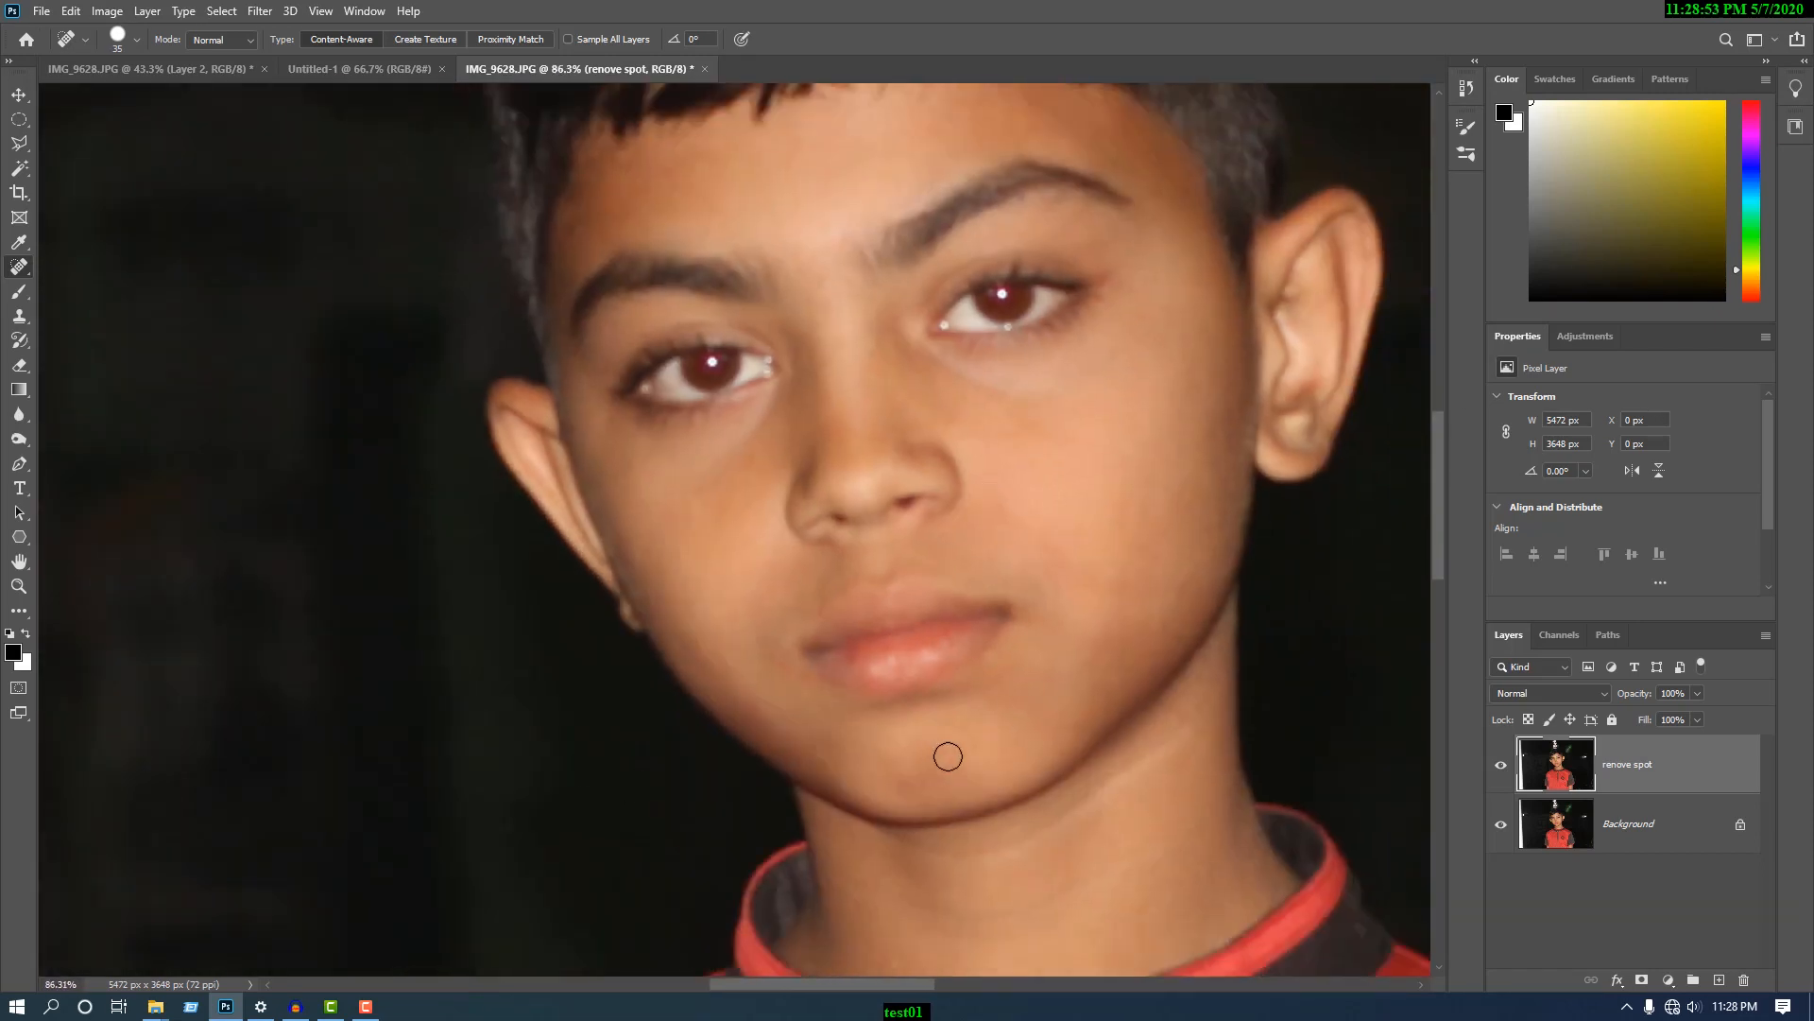
{"action": "scroll", "coordinate": [992, 749], "scroll_direction": "up", "scroll_amount": 1}
{"action": "scroll", "coordinate": [798, 596], "scroll_direction": "down", "scroll_amount": 3}
{"action": "scroll", "coordinate": [886, 470], "scroll_direction": "up", "scroll_amount": 2}
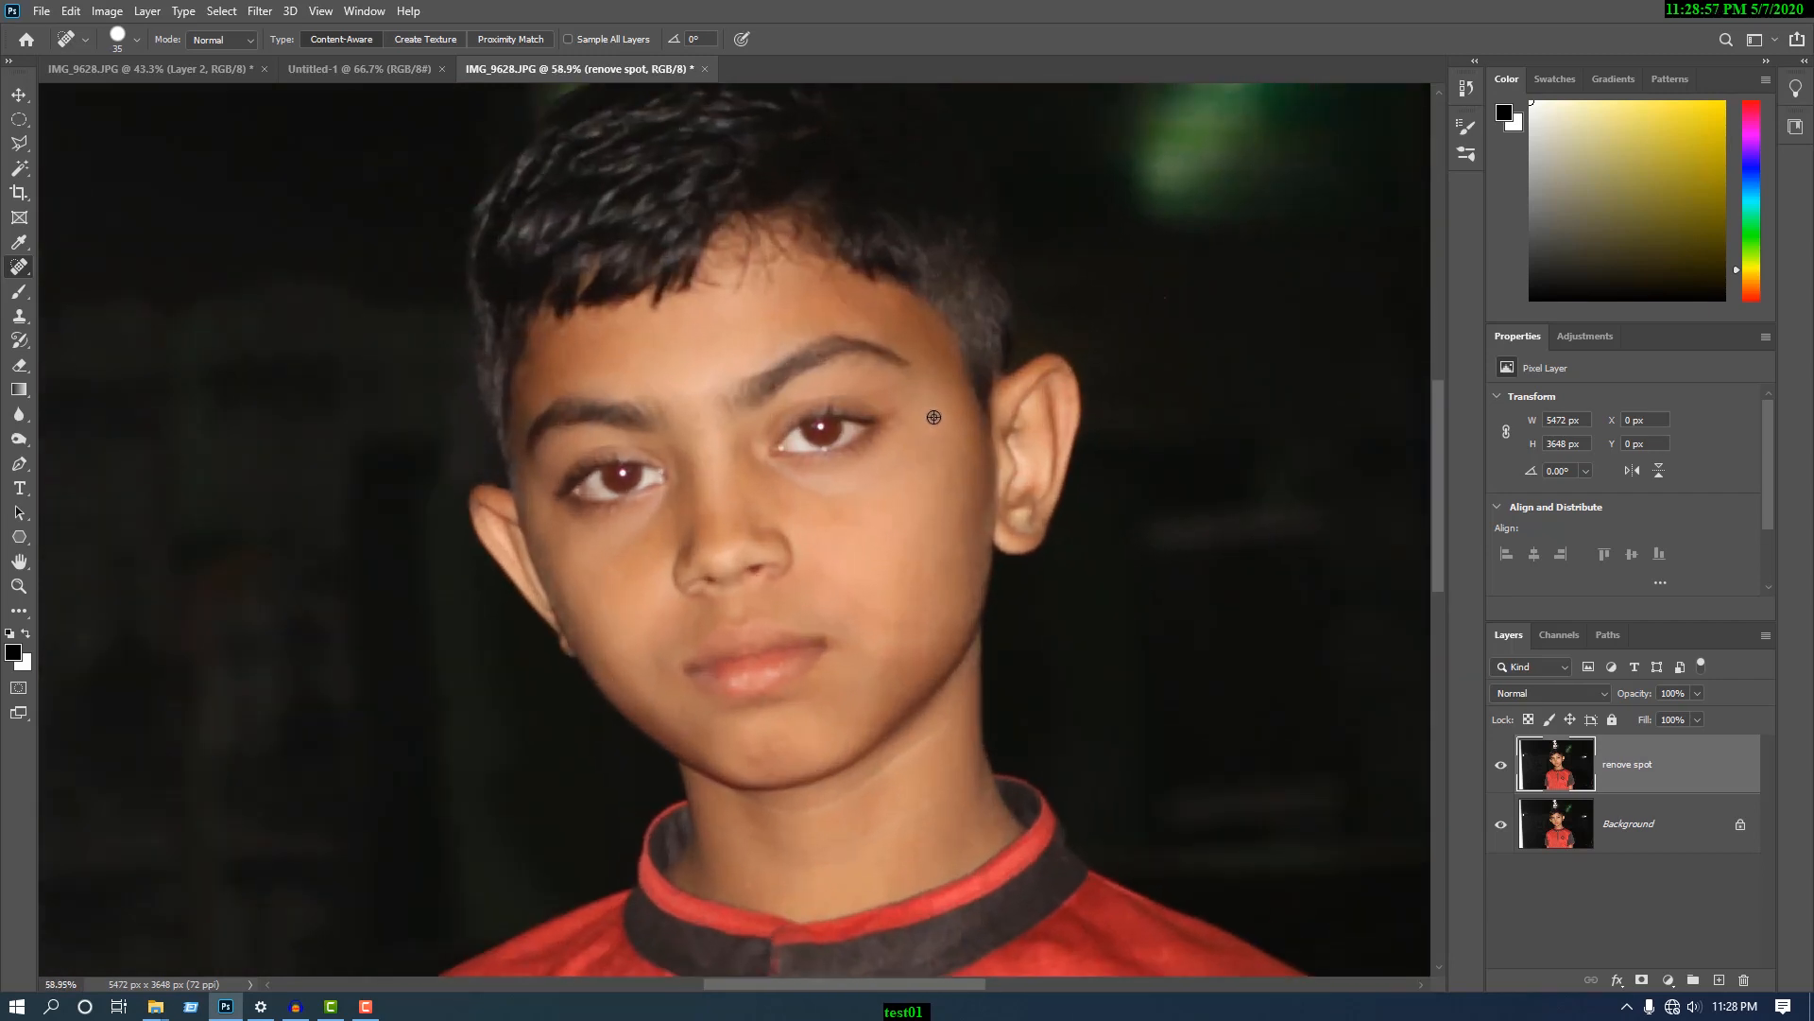
{"action": "scroll", "coordinate": [853, 491], "scroll_direction": "up", "scroll_amount": 1}
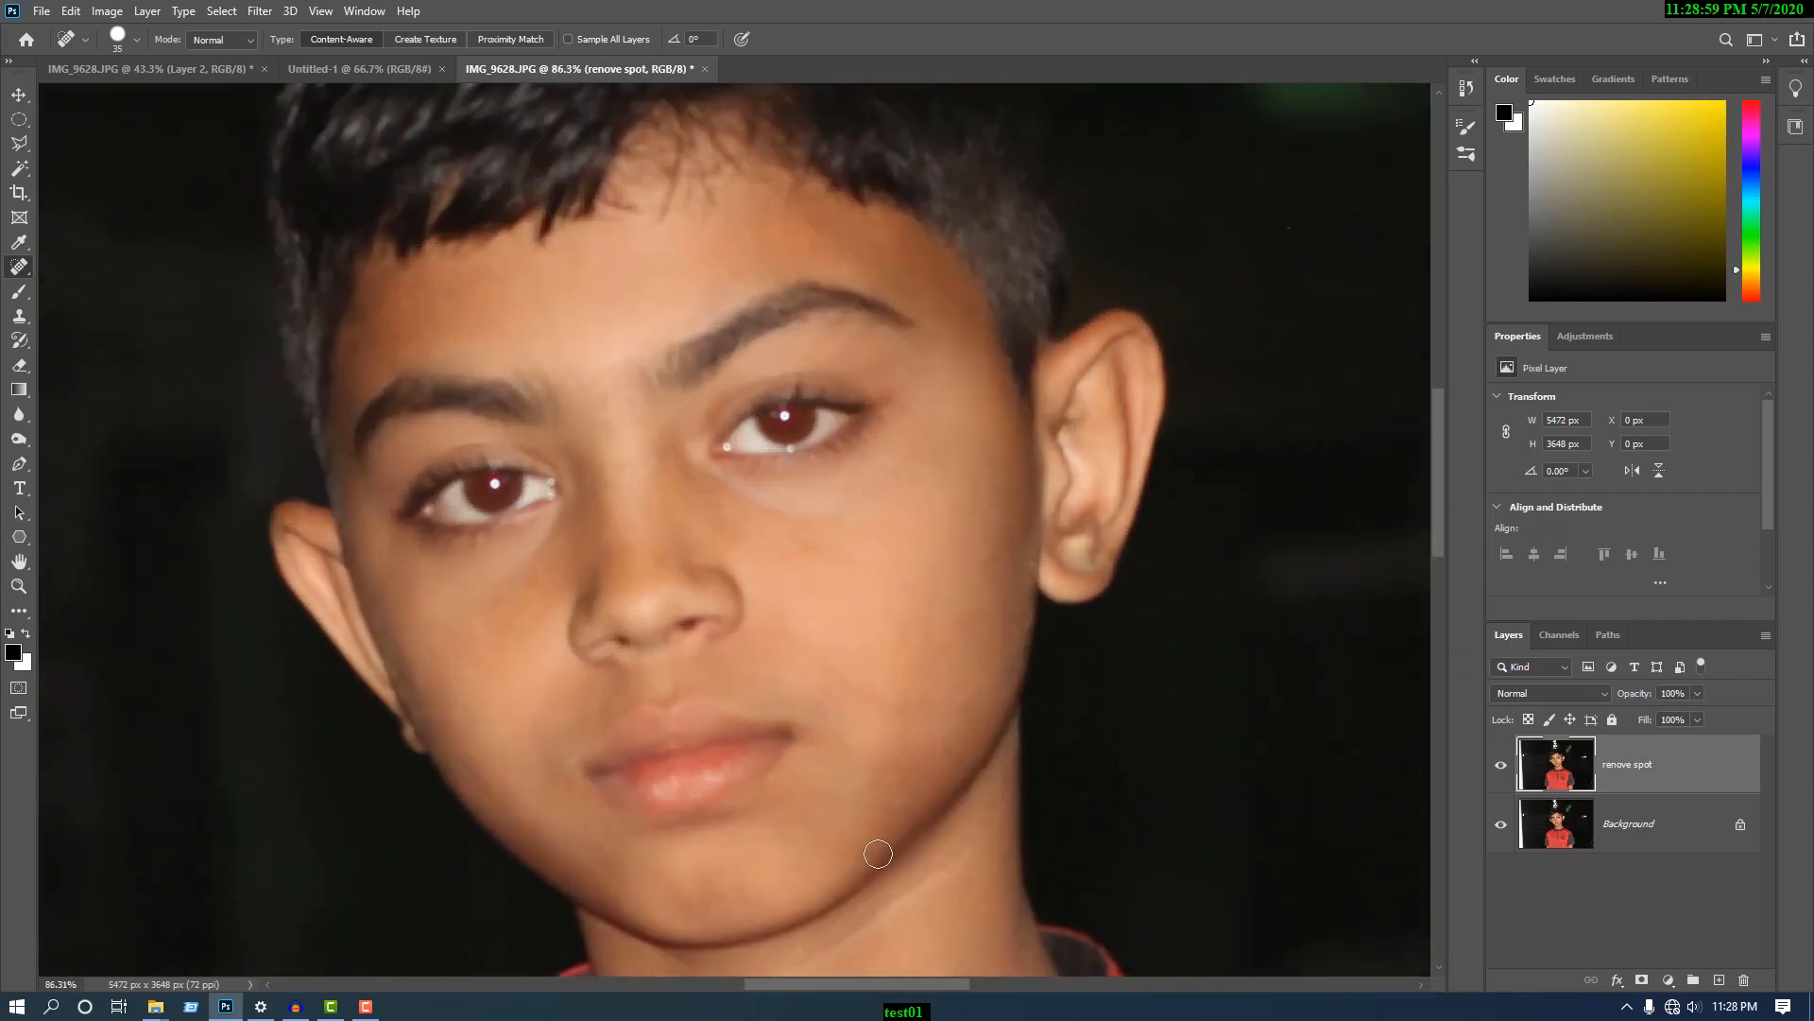
{"action": "left_click", "coordinate": [1502, 766]}
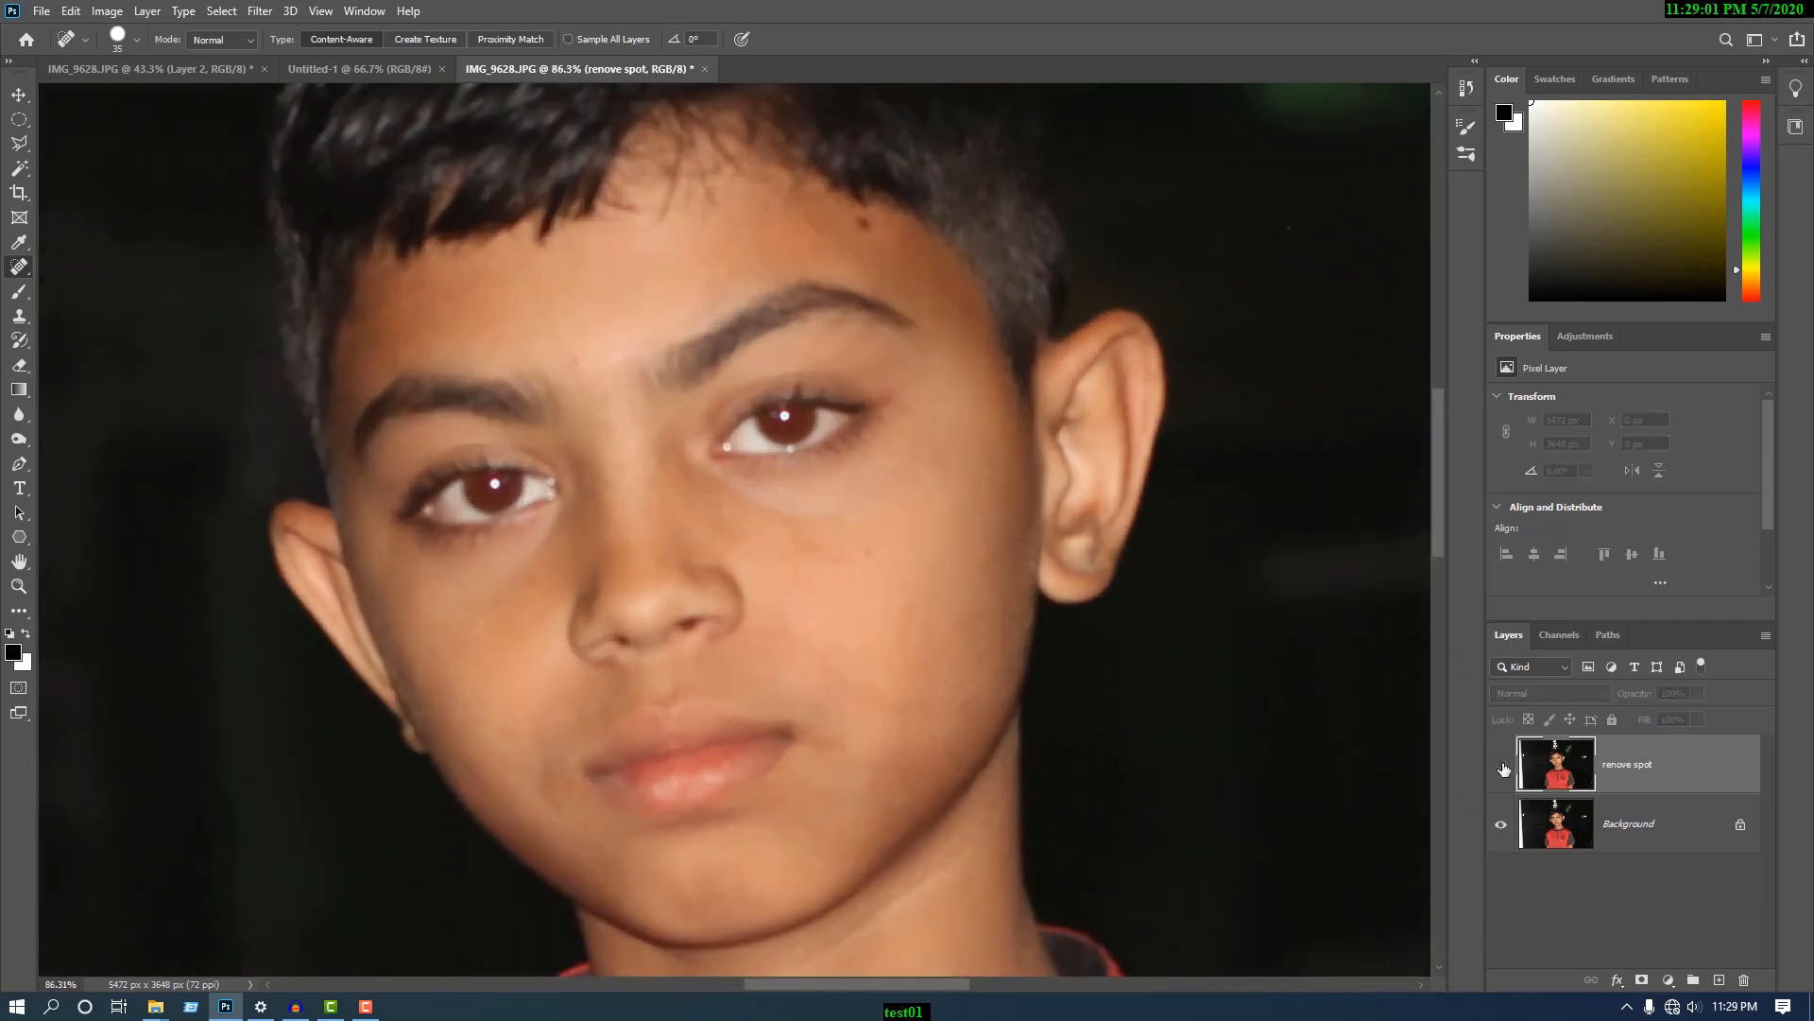
{"action": "left_click", "coordinate": [1501, 767]}
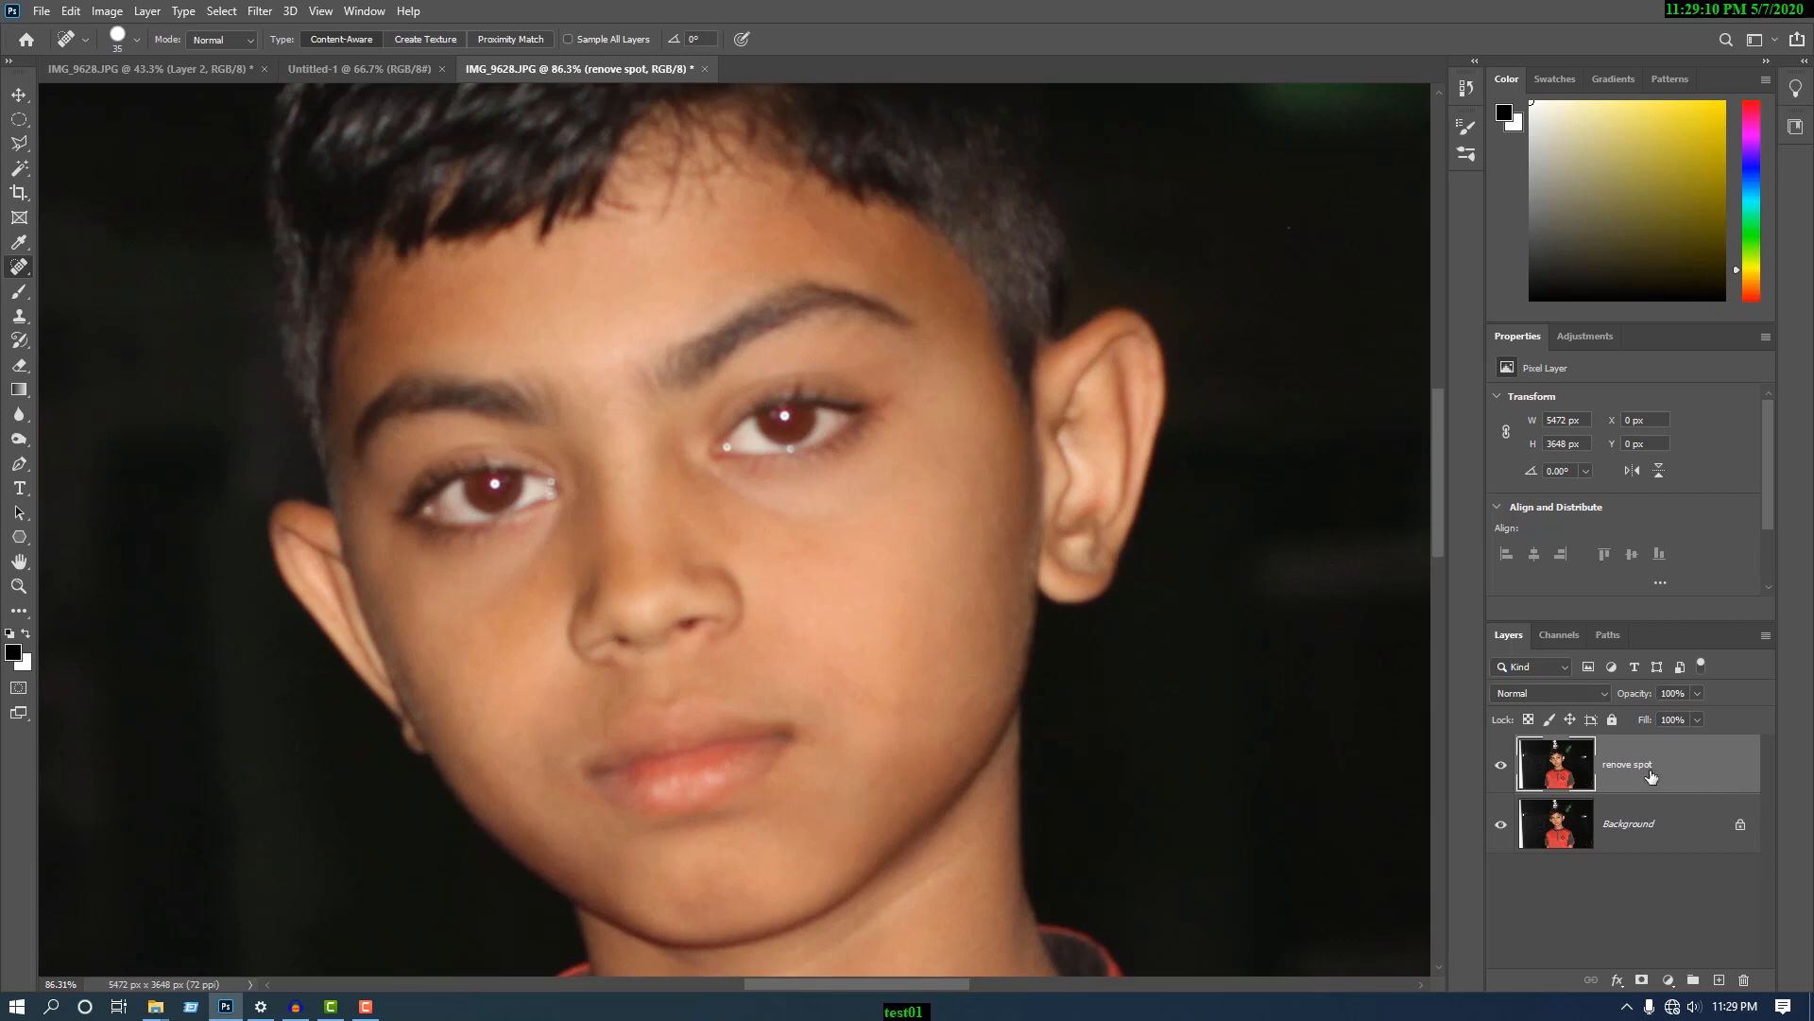
- Duplicate the "renove spot" layer and rename the copy as "smooth skin"
{"action": "left_click_drag", "start_coordinate": [1649, 773], "coordinate": [1721, 980]}
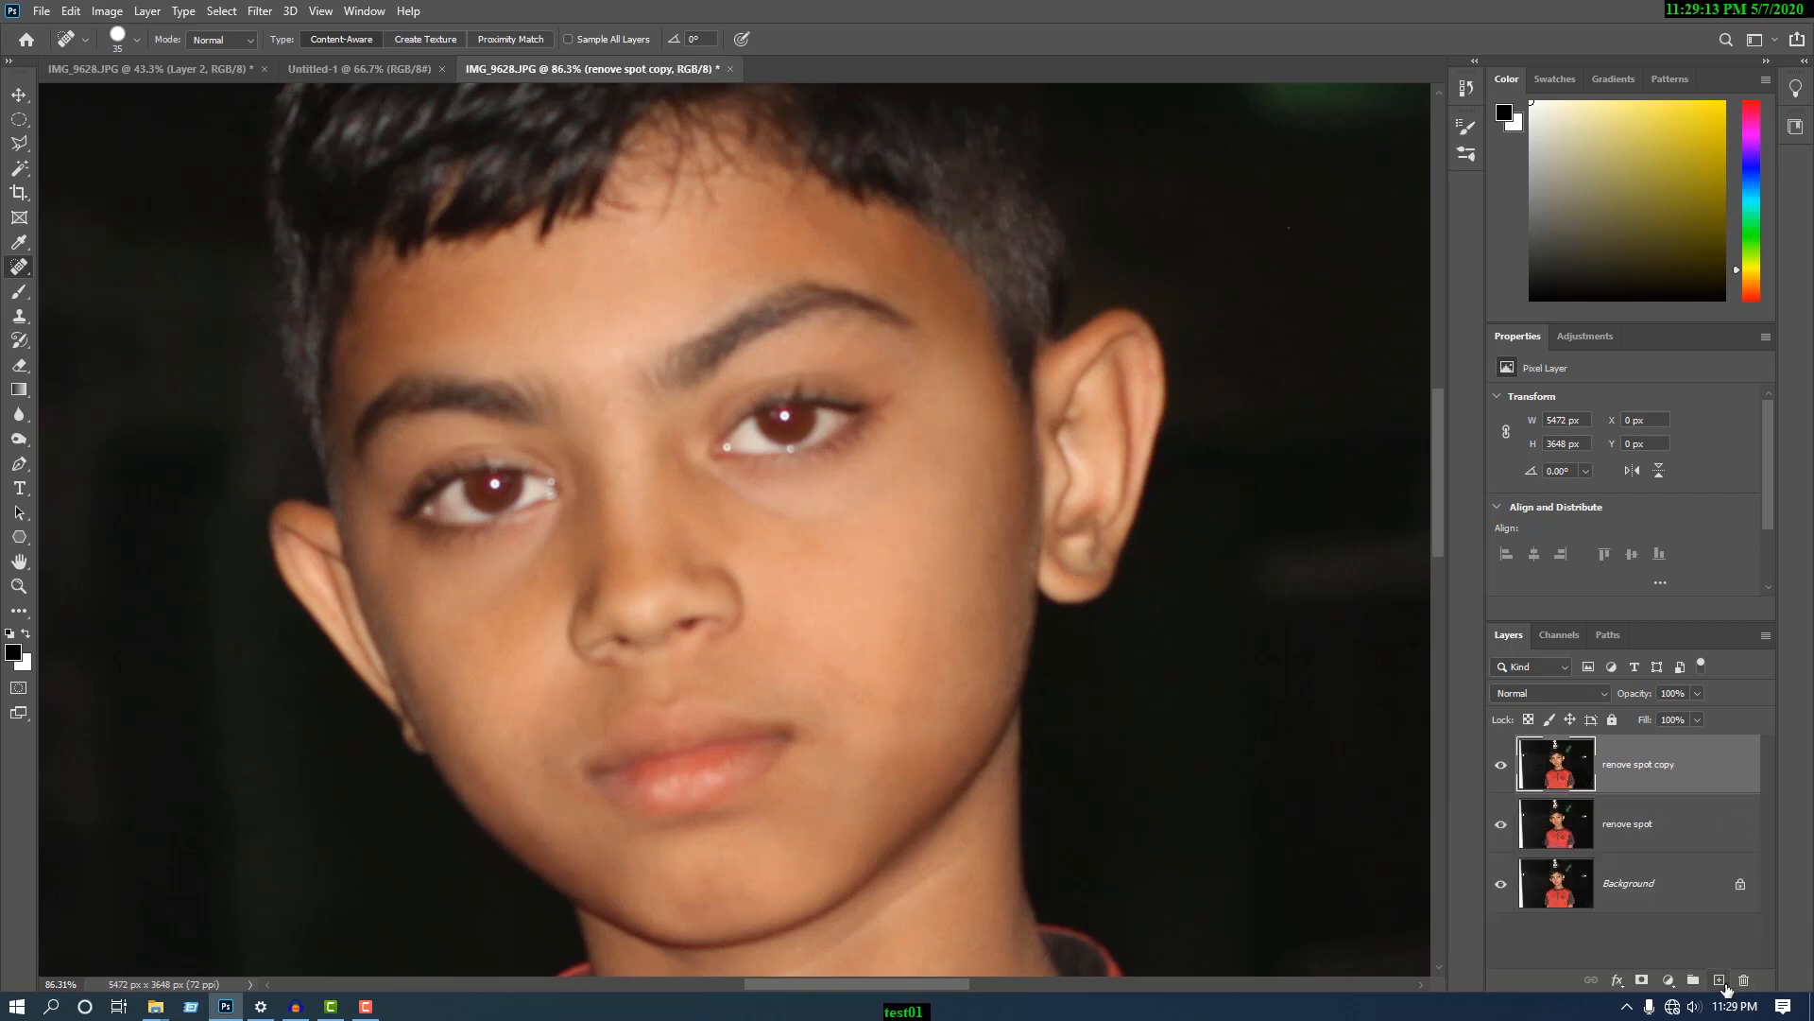
{"action": "double_click", "coordinate": [1640, 765]}
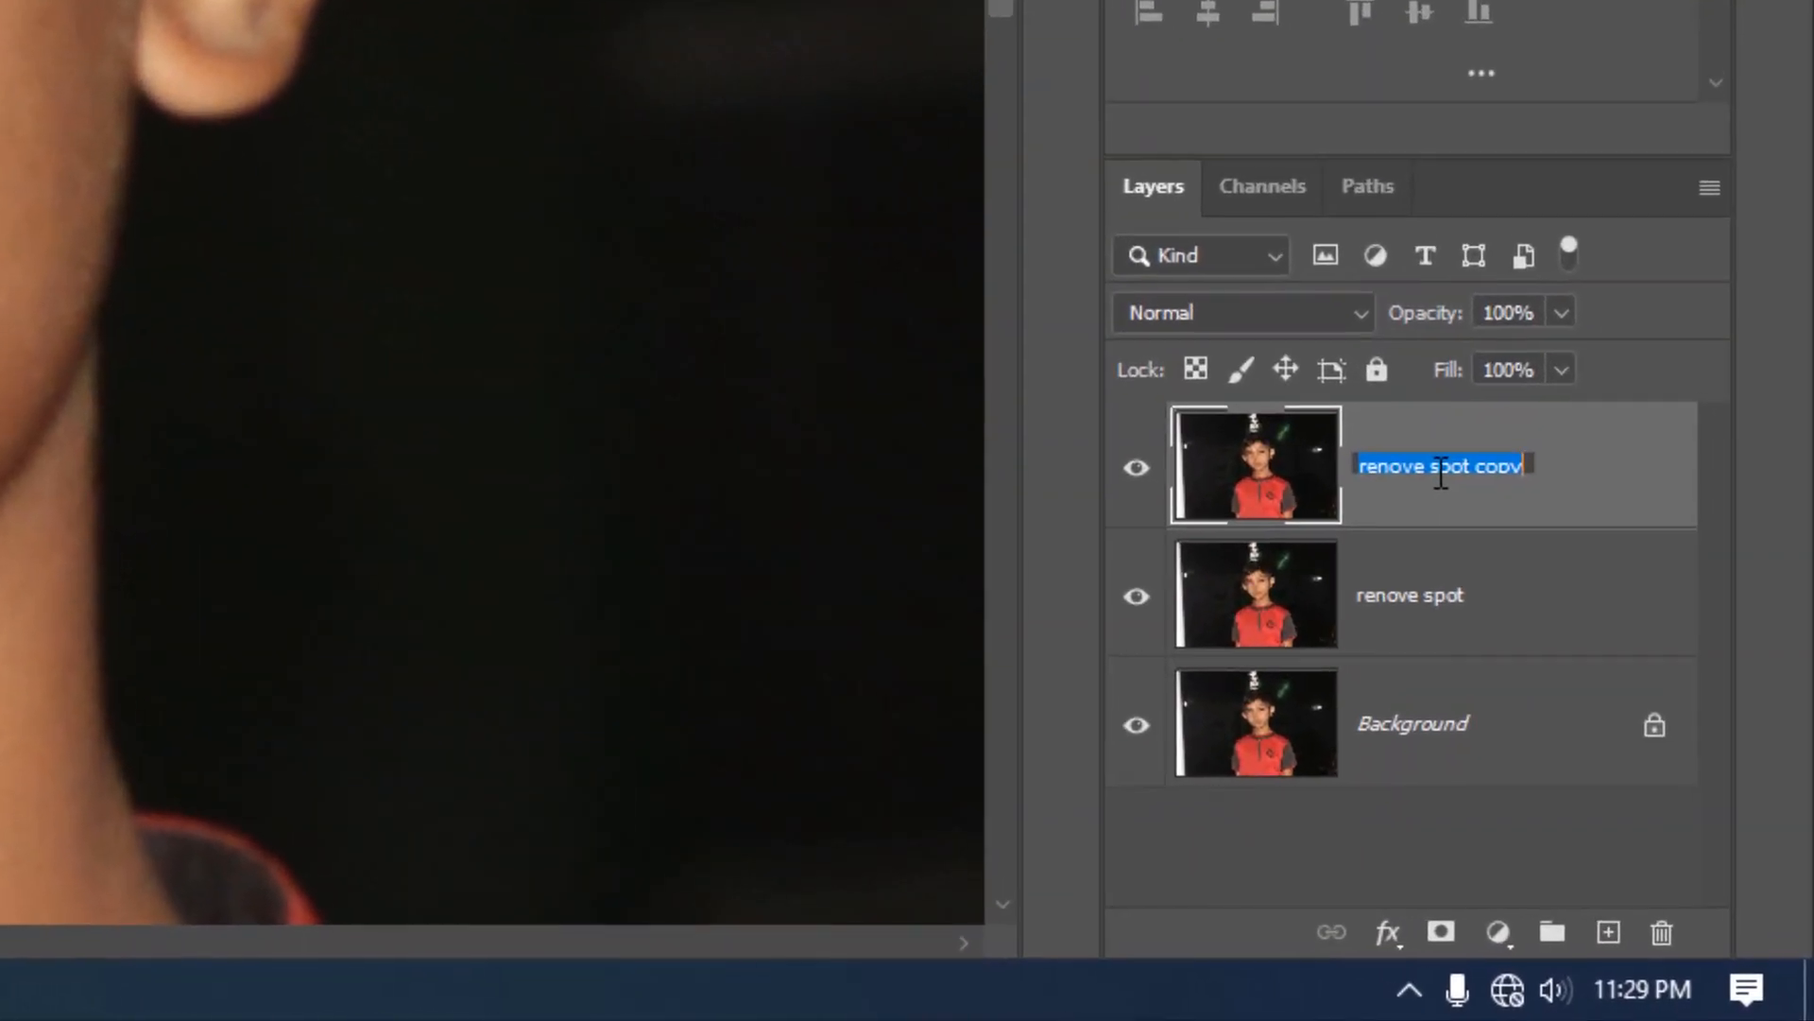
{"action": "type", "text": "smooth skin"}
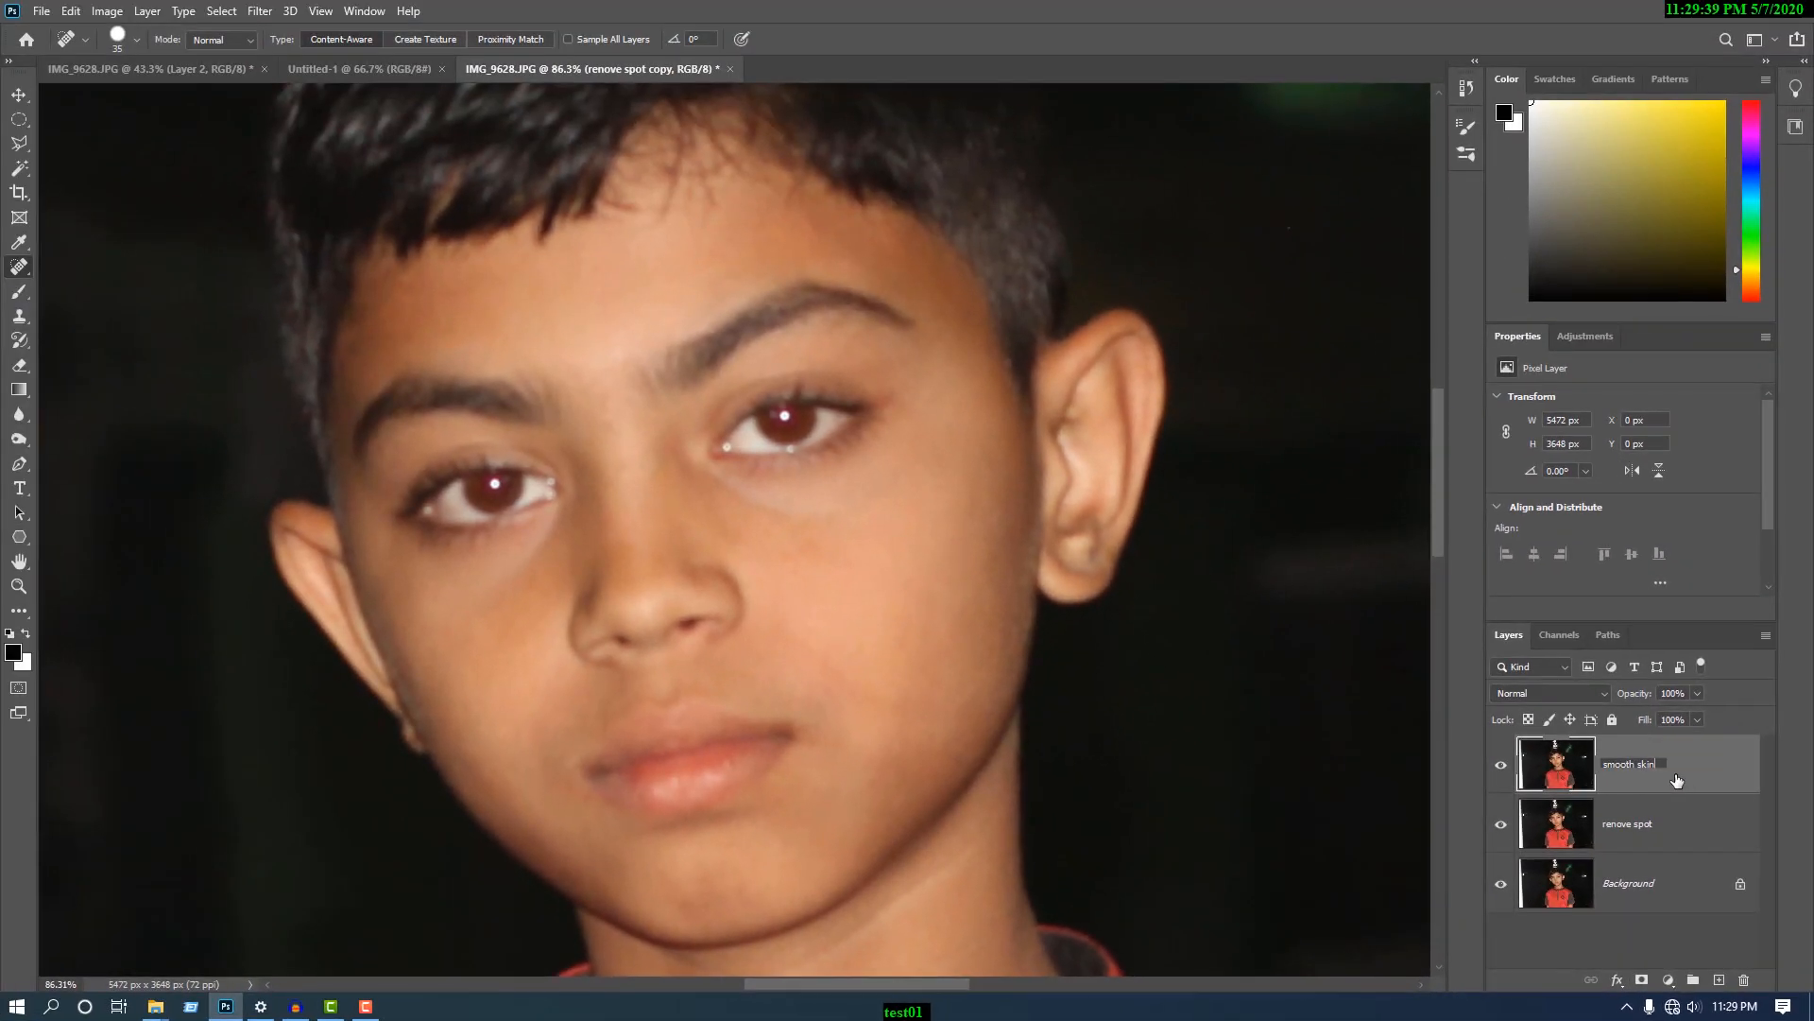
{"action": "left_click", "coordinate": [1509, 497]}
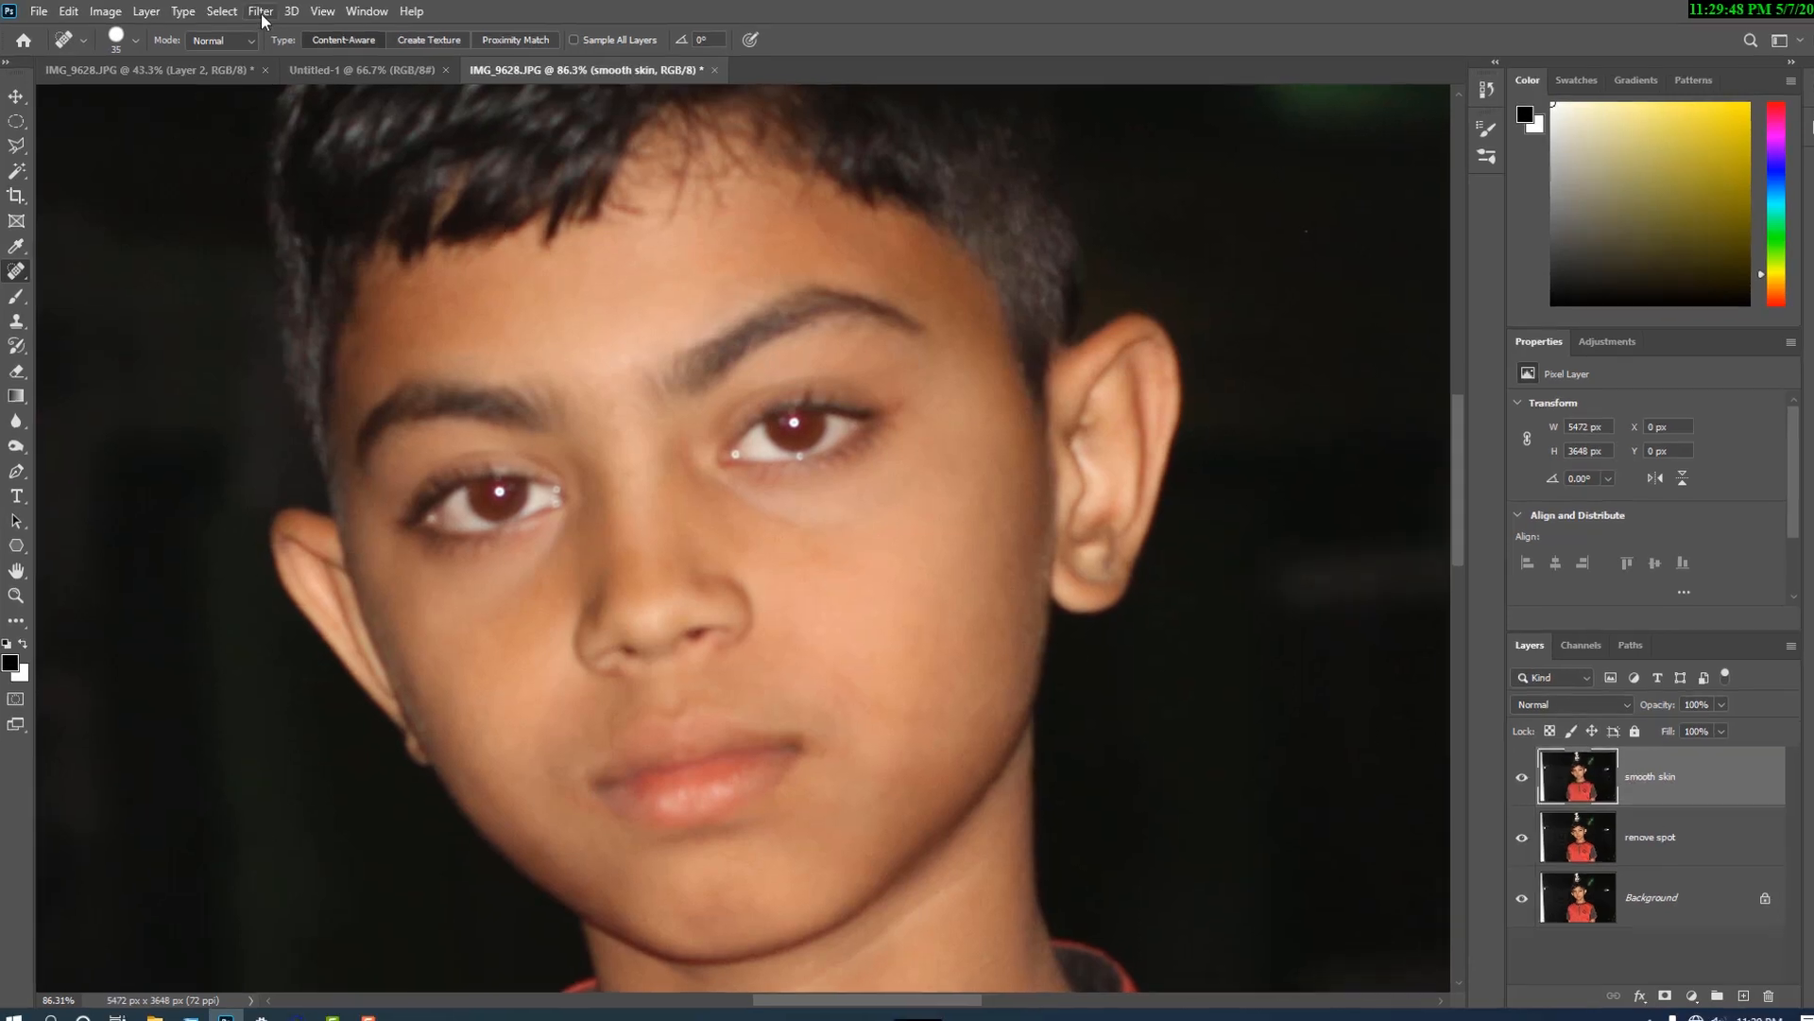
- Apply a High Pass filter with a radius of 18 pixels to the "smooth skin" layer
{"action": "left_click", "coordinate": [262, 15]}
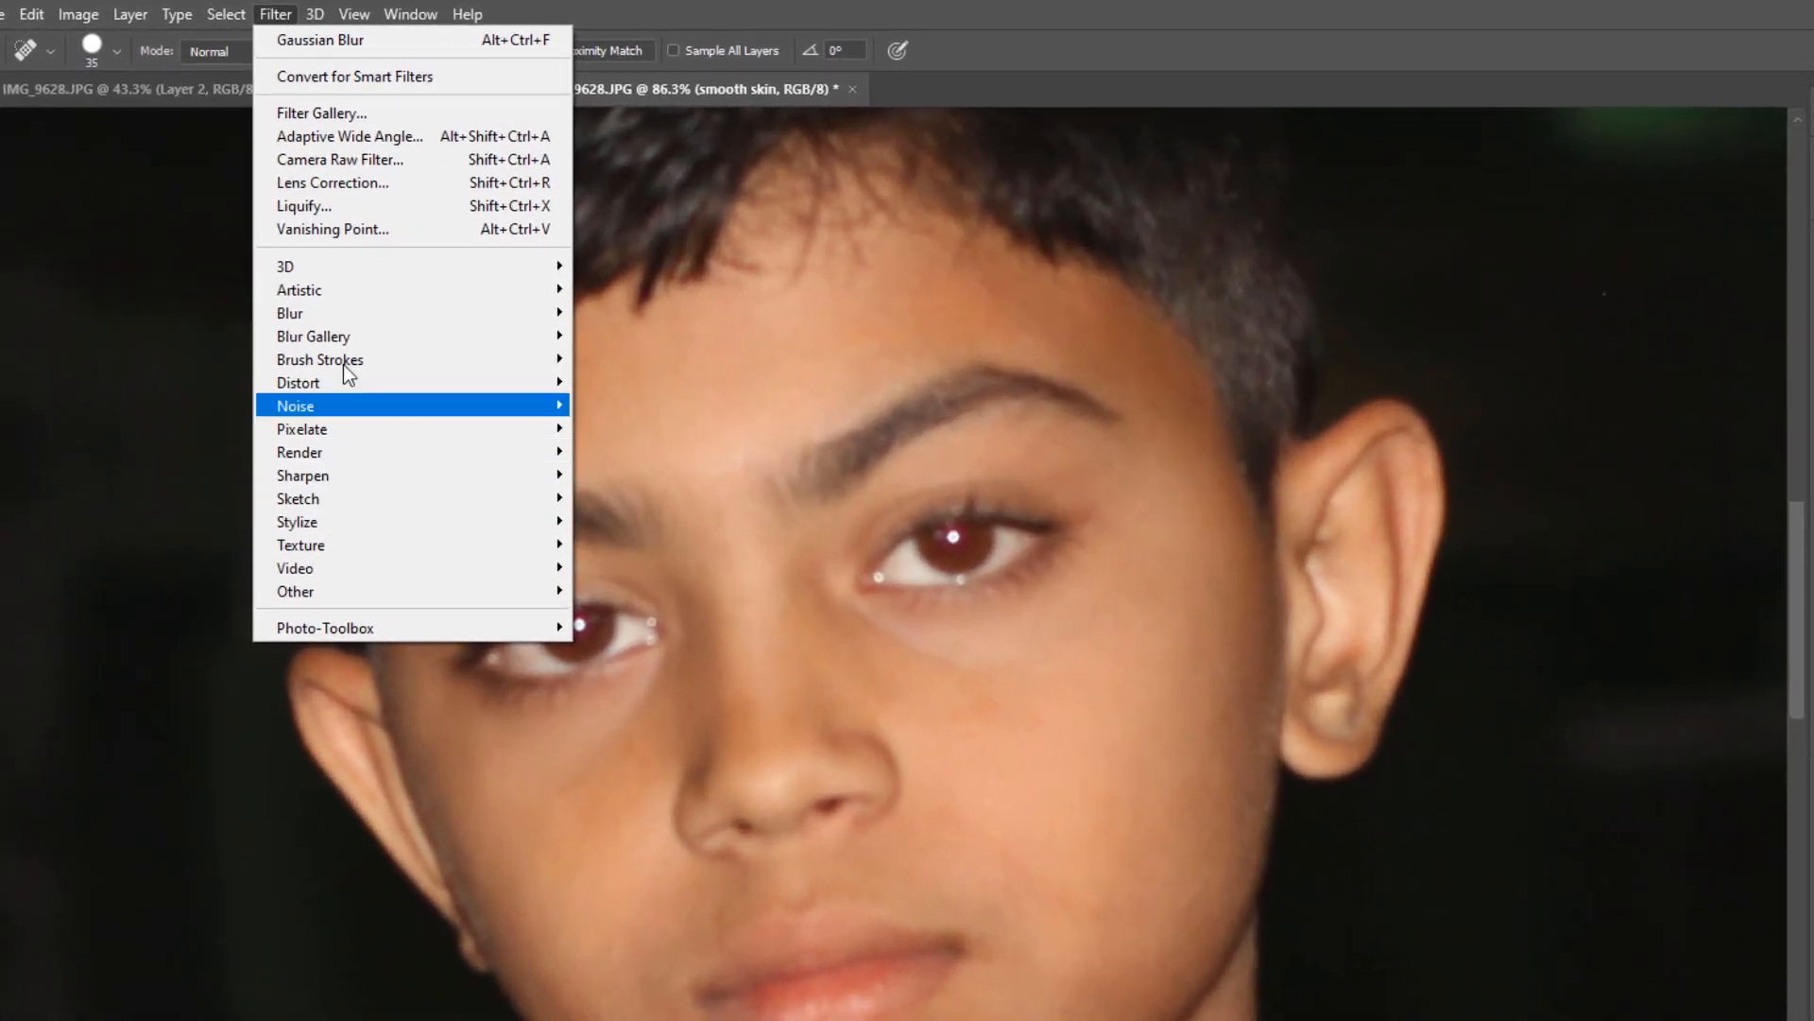
{"action": "mouse_move", "coordinate": [397, 592]}
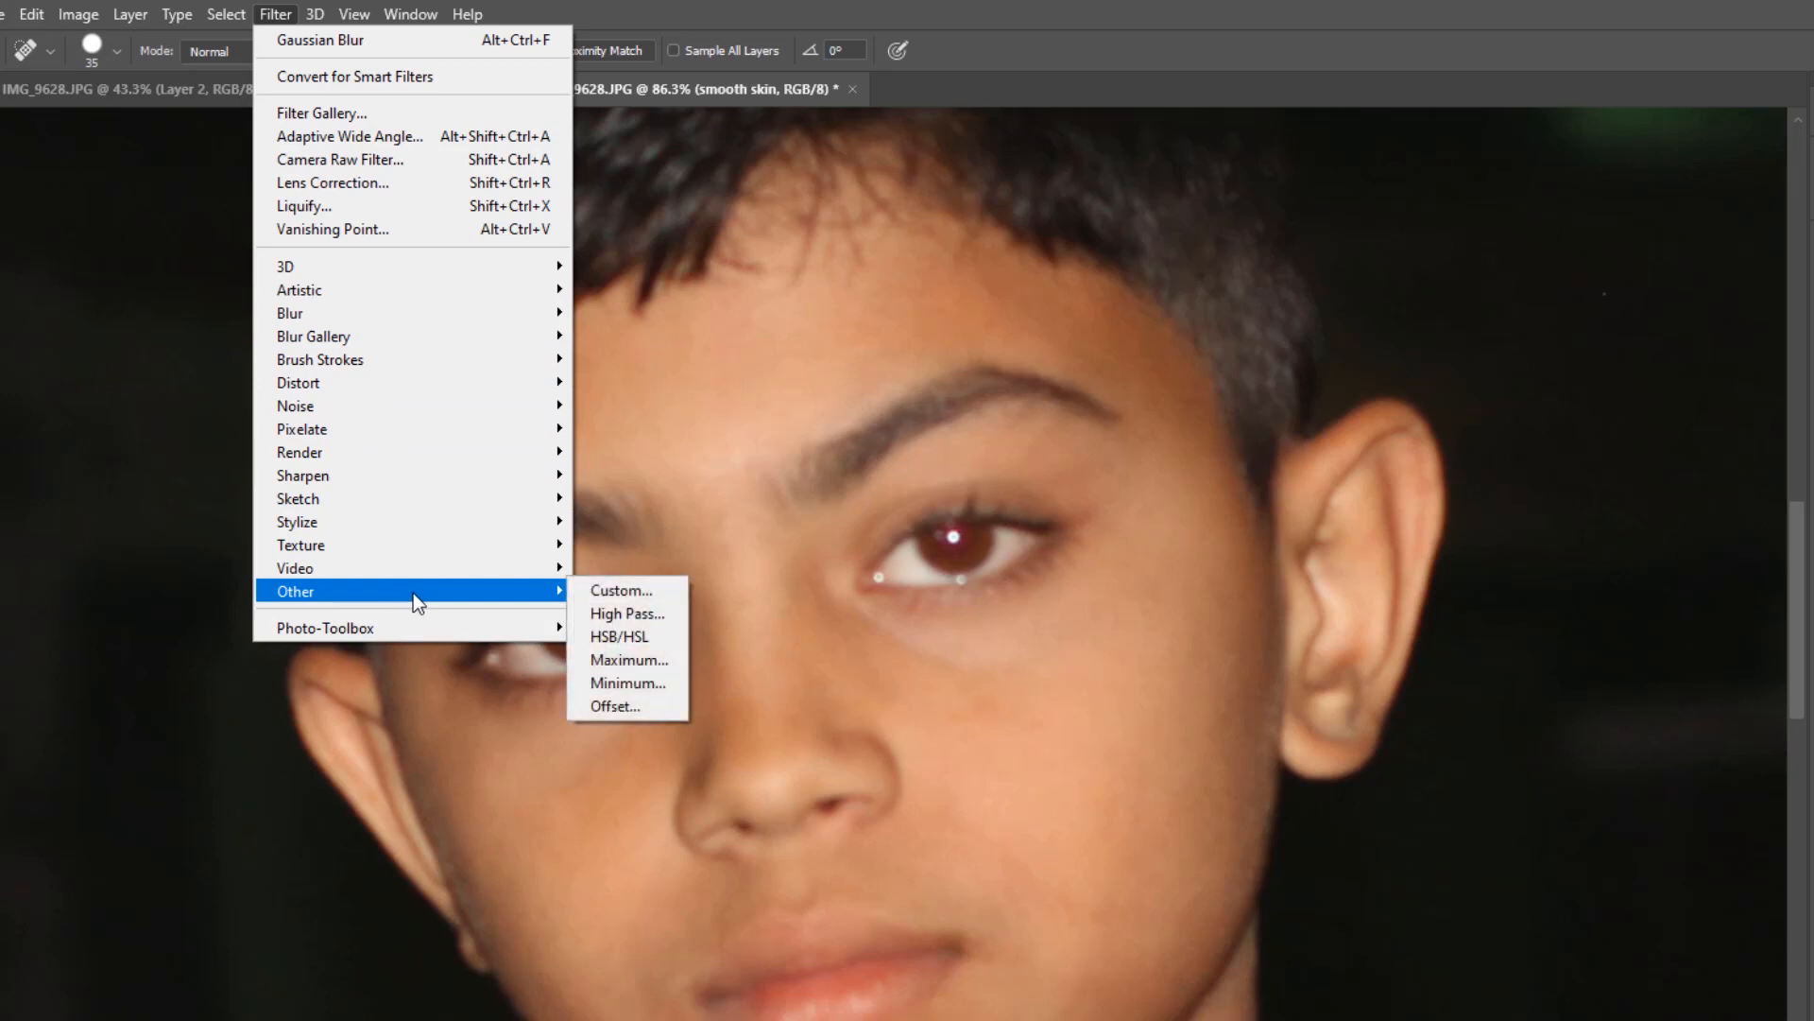
{"action": "left_click", "coordinate": [622, 614]}
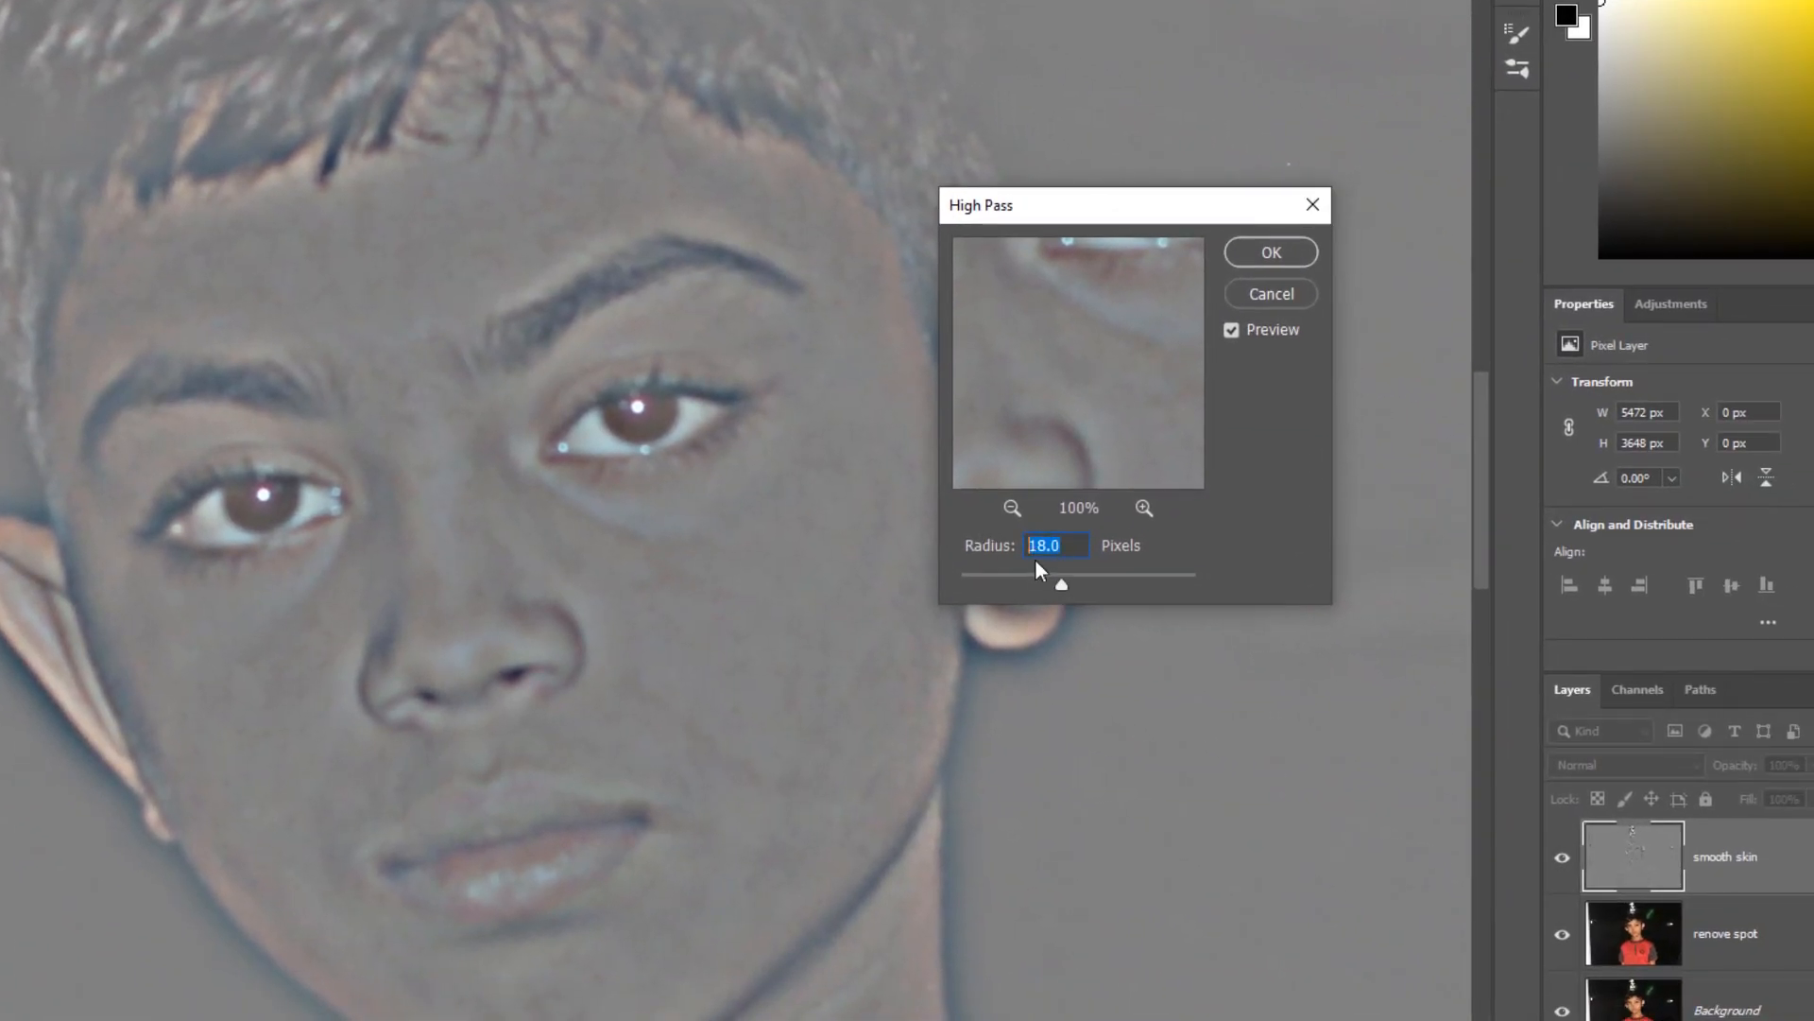
{"action": "left_click_drag", "start_coordinate": [996, 580], "coordinate": [1061, 592]}
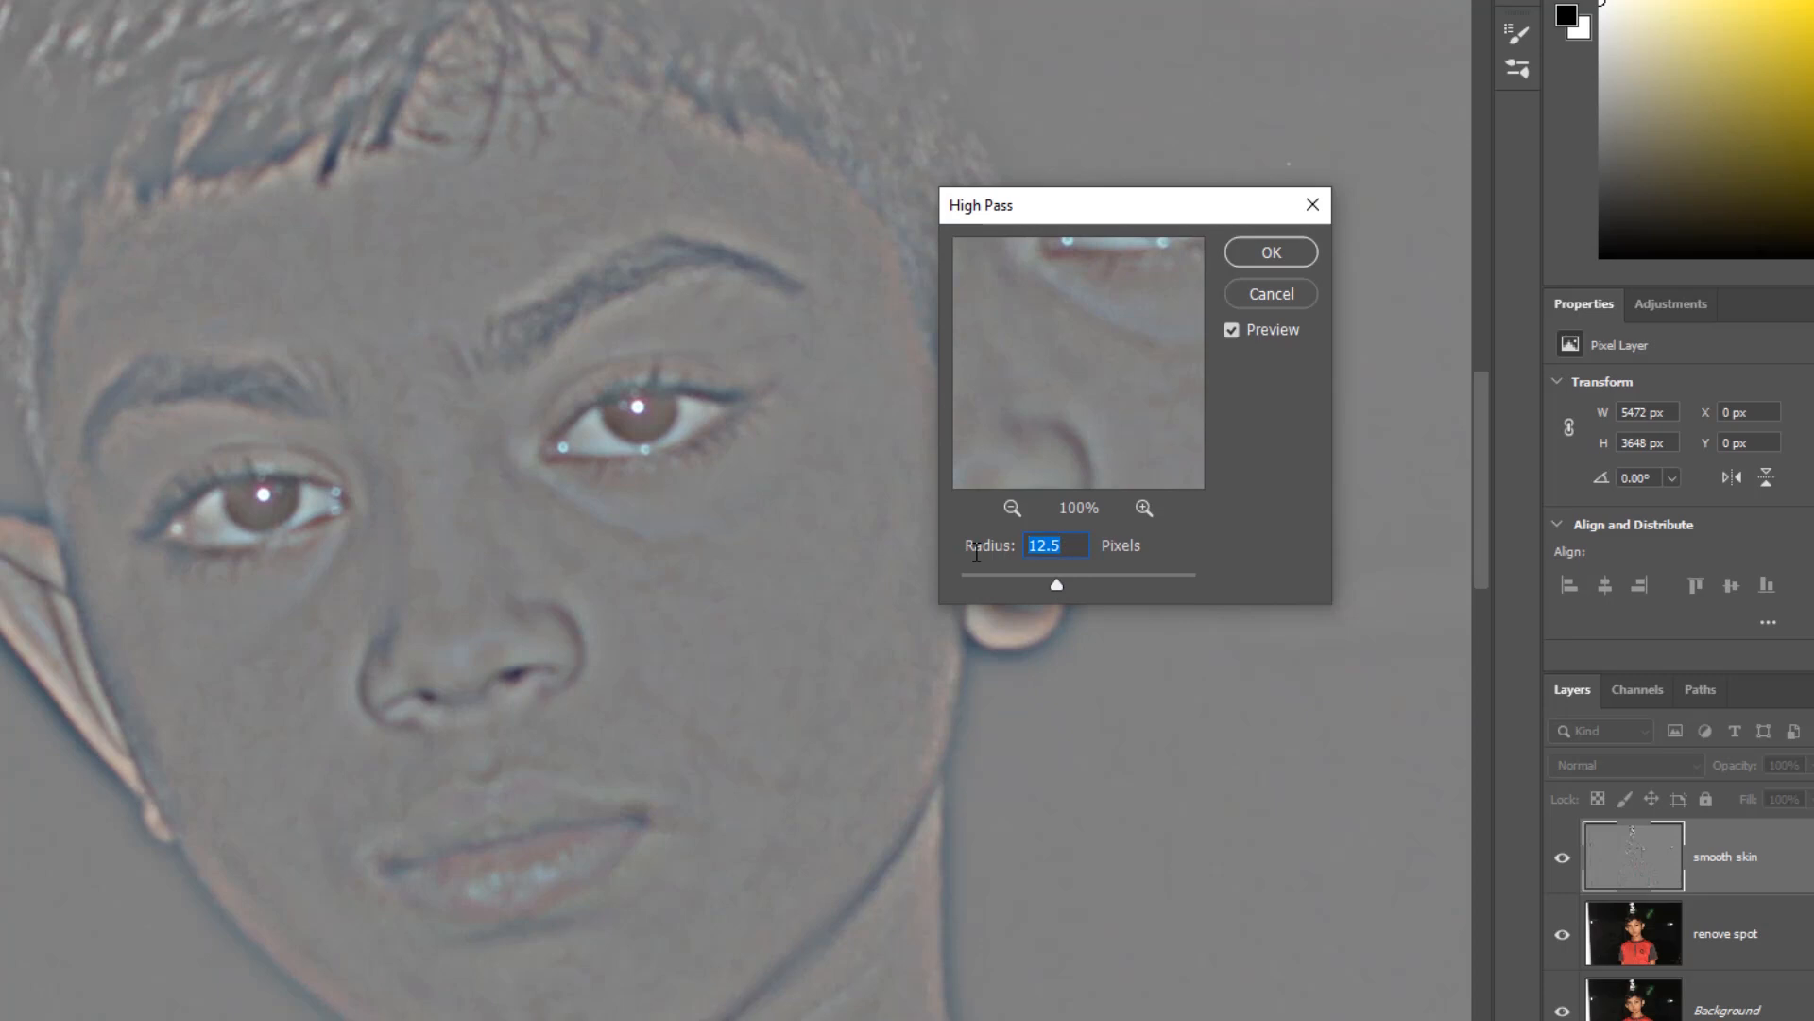
{"action": "type", "text": "18"}
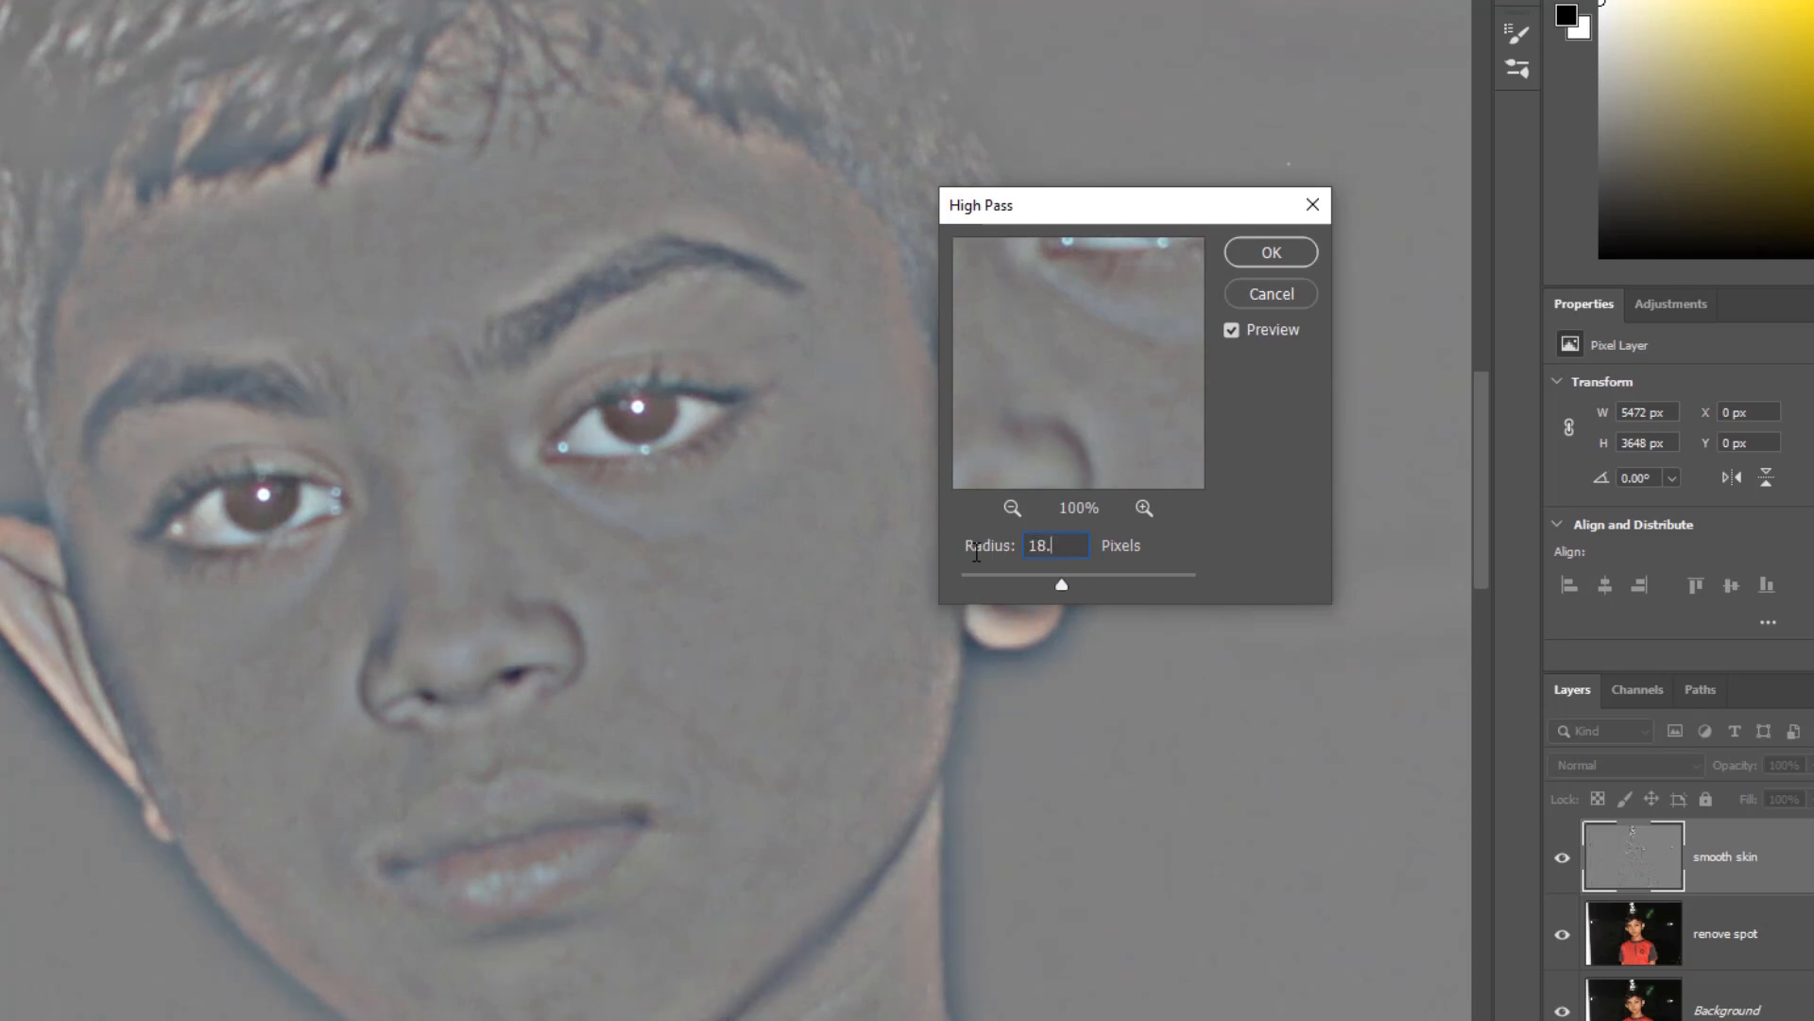
{"action": "key", "text": "Tab"}
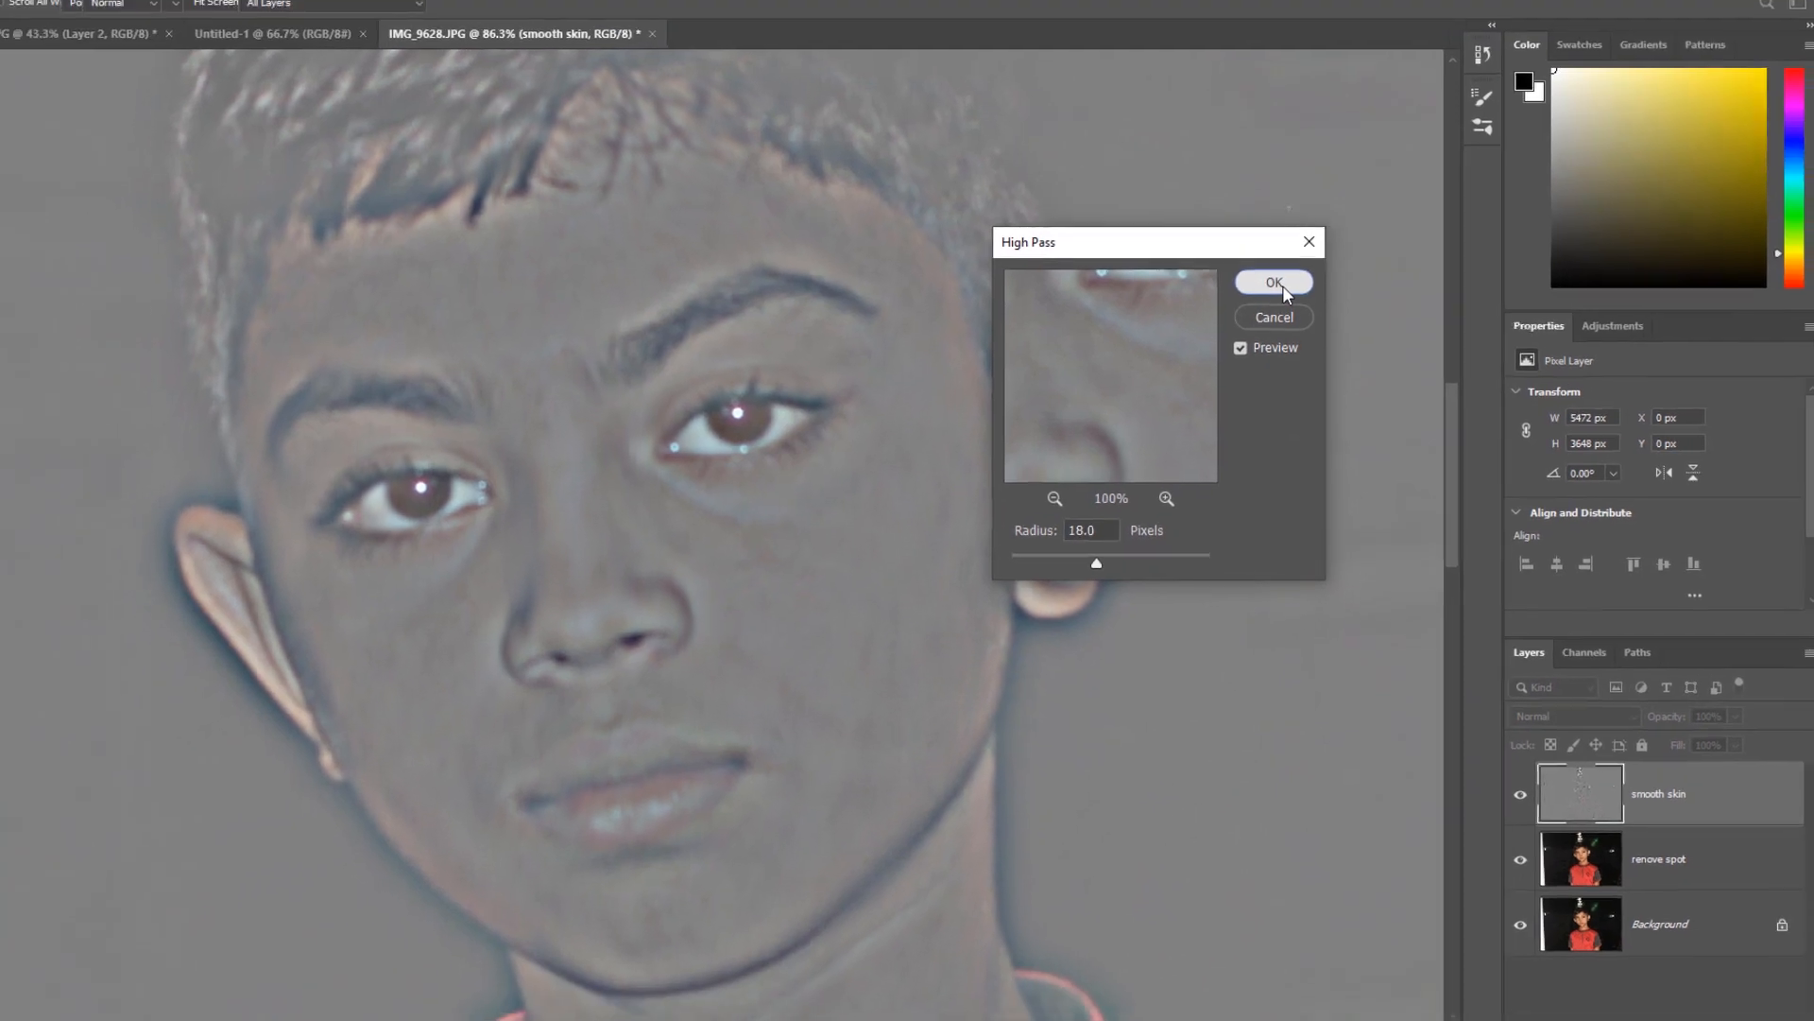
{"action": "left_click", "coordinate": [1283, 264]}
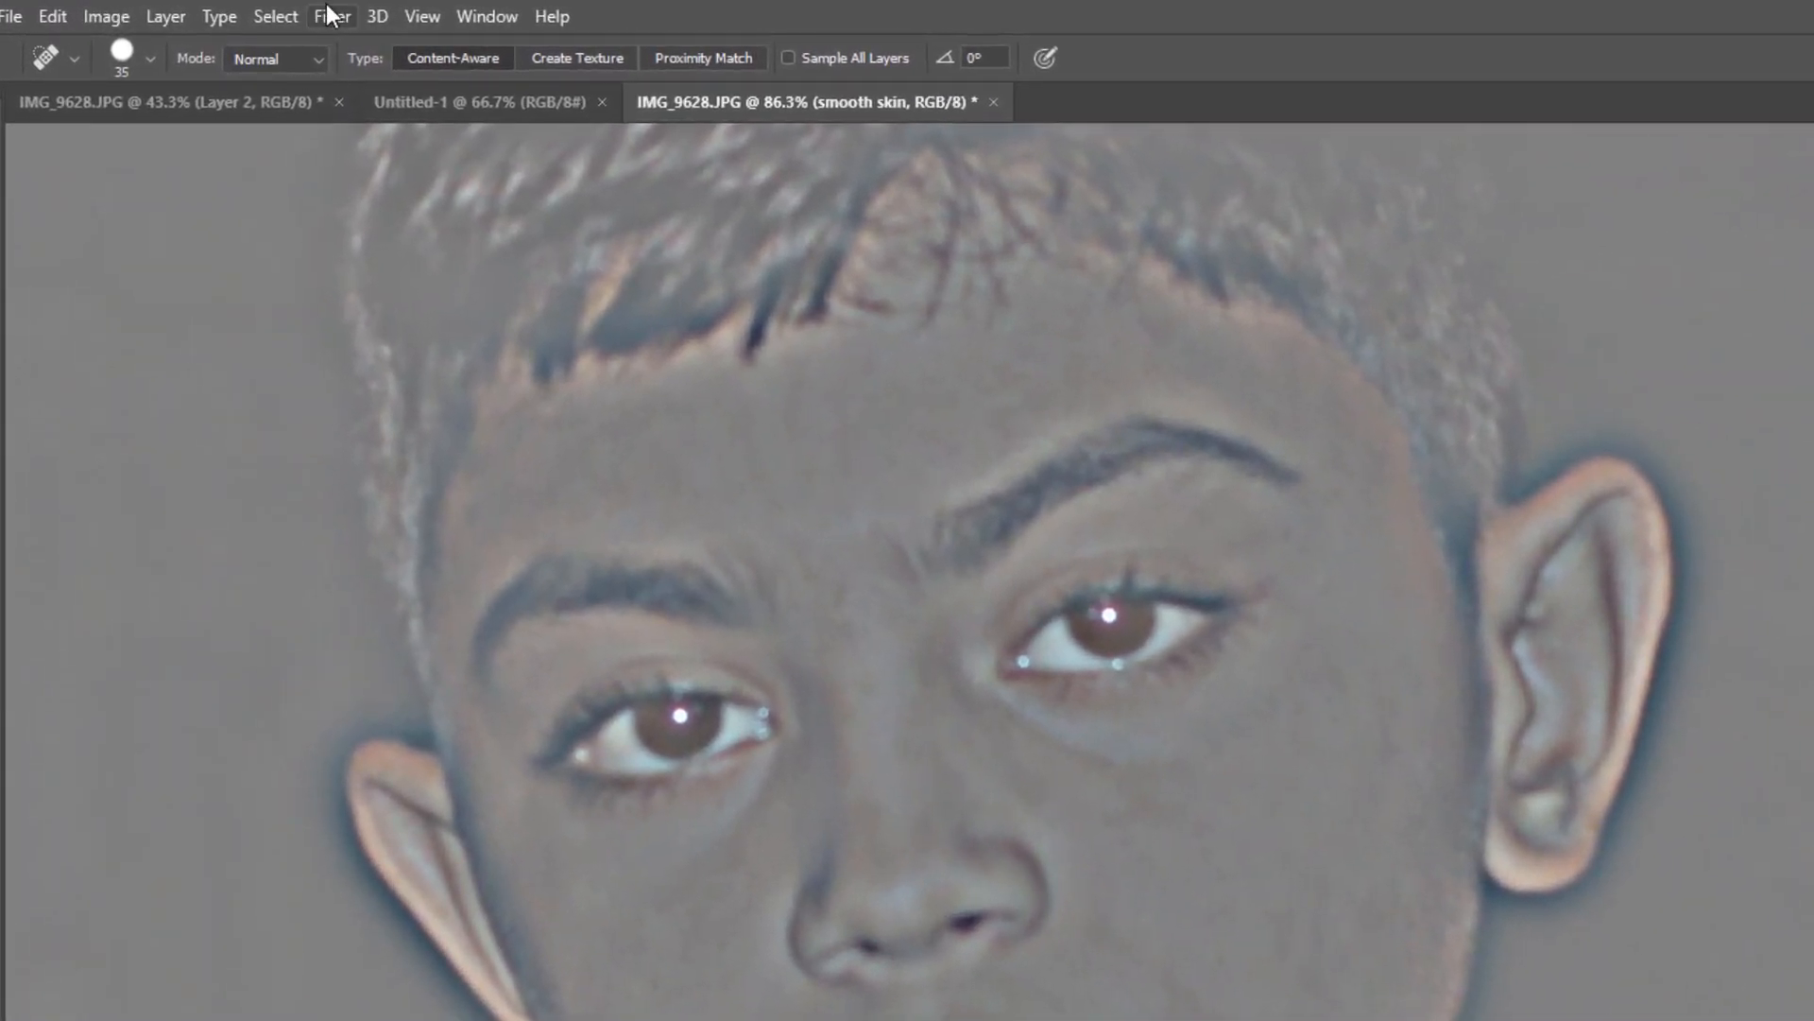
- Apply a Gaussian Blur with a radius of 6.0 pixels to the "smooth skin" layer
{"action": "left_click", "coordinate": [330, 16]}
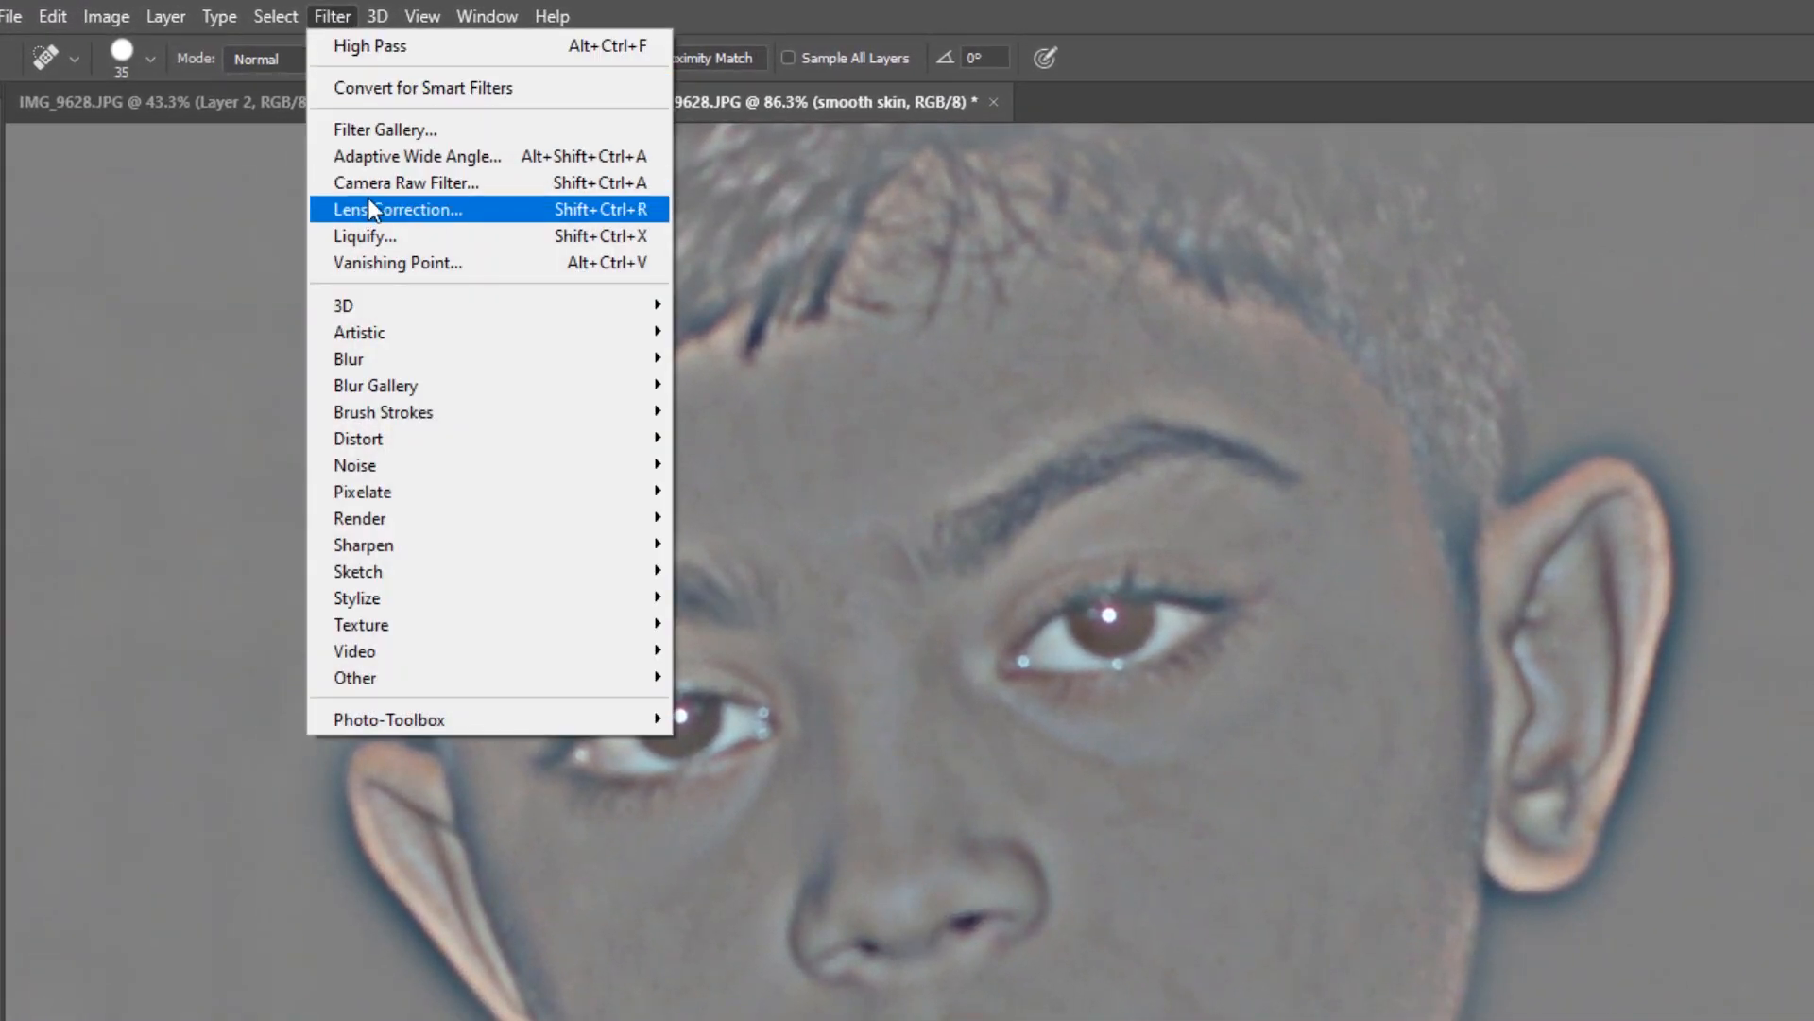
{"action": "mouse_move", "coordinate": [457, 366]}
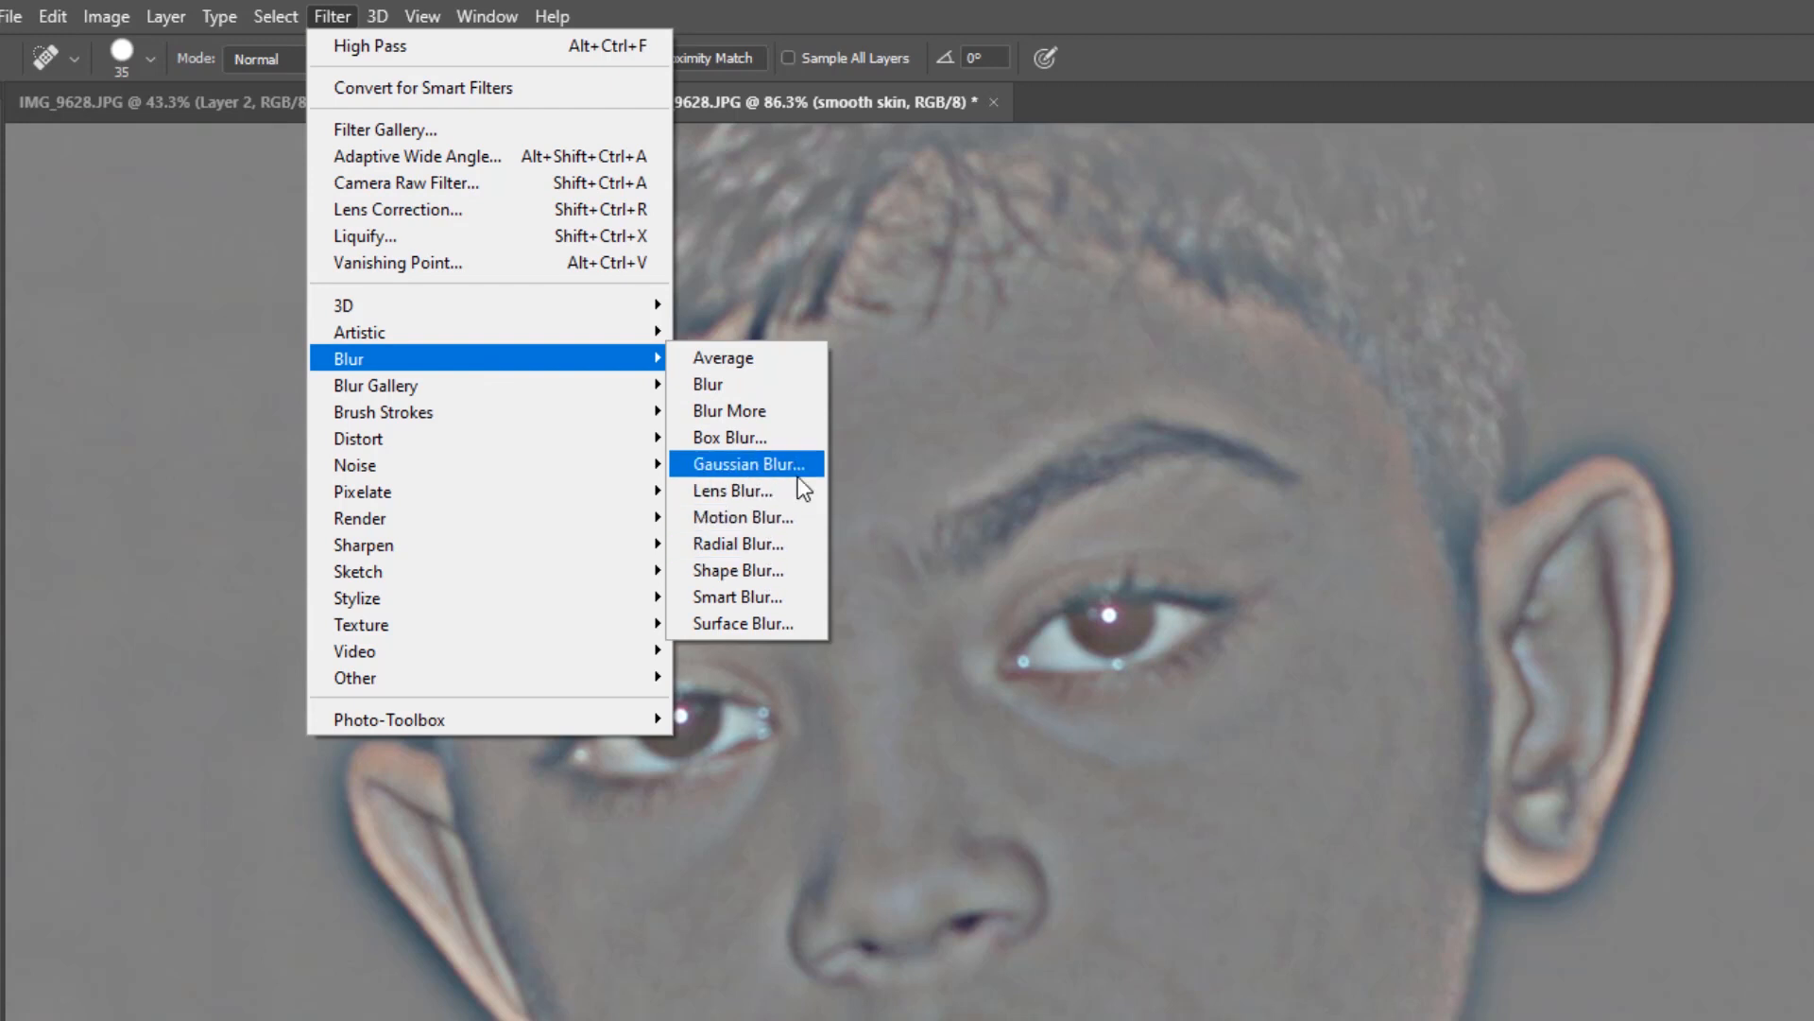
{"action": "left_click", "coordinate": [748, 464]}
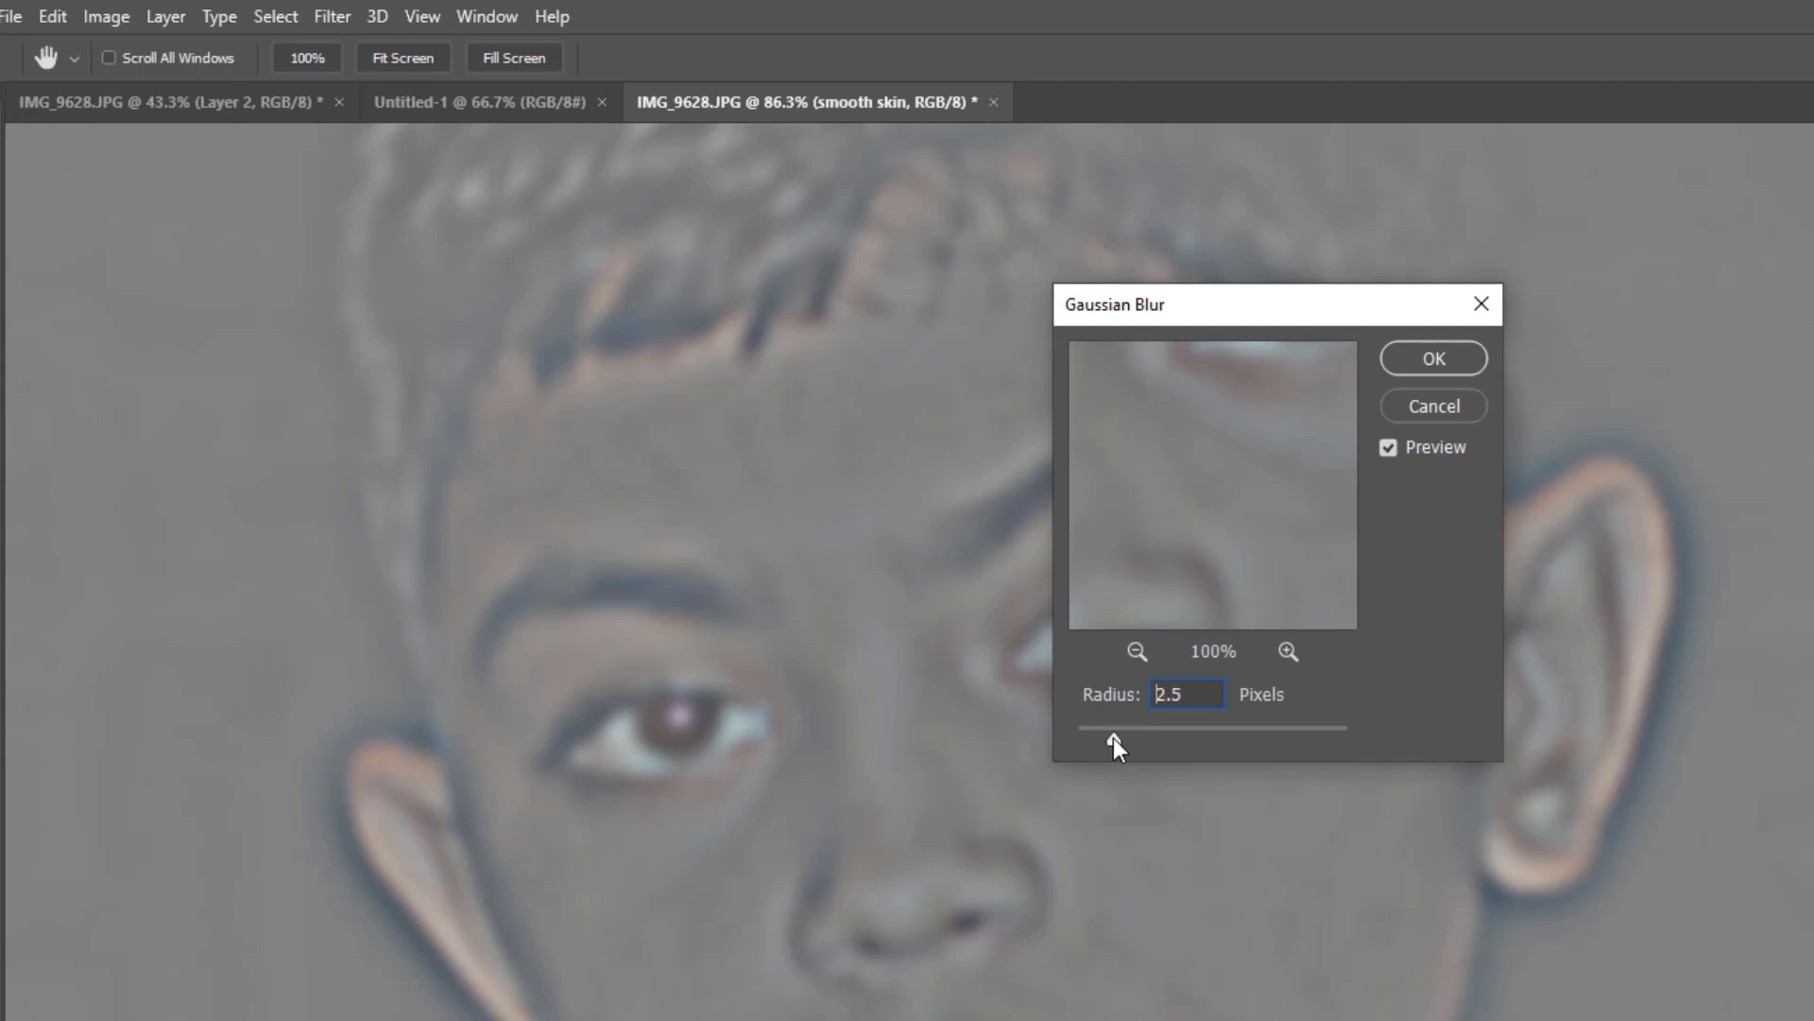
{"action": "mouse_move", "coordinate": [1164, 737]}
{"action": "left_mouse_down"}
{"action": "mouse_move", "coordinate": [1113, 735]}
{"action": "mouse_move", "coordinate": [1158, 740]}
{"action": "left_mouse_up"}
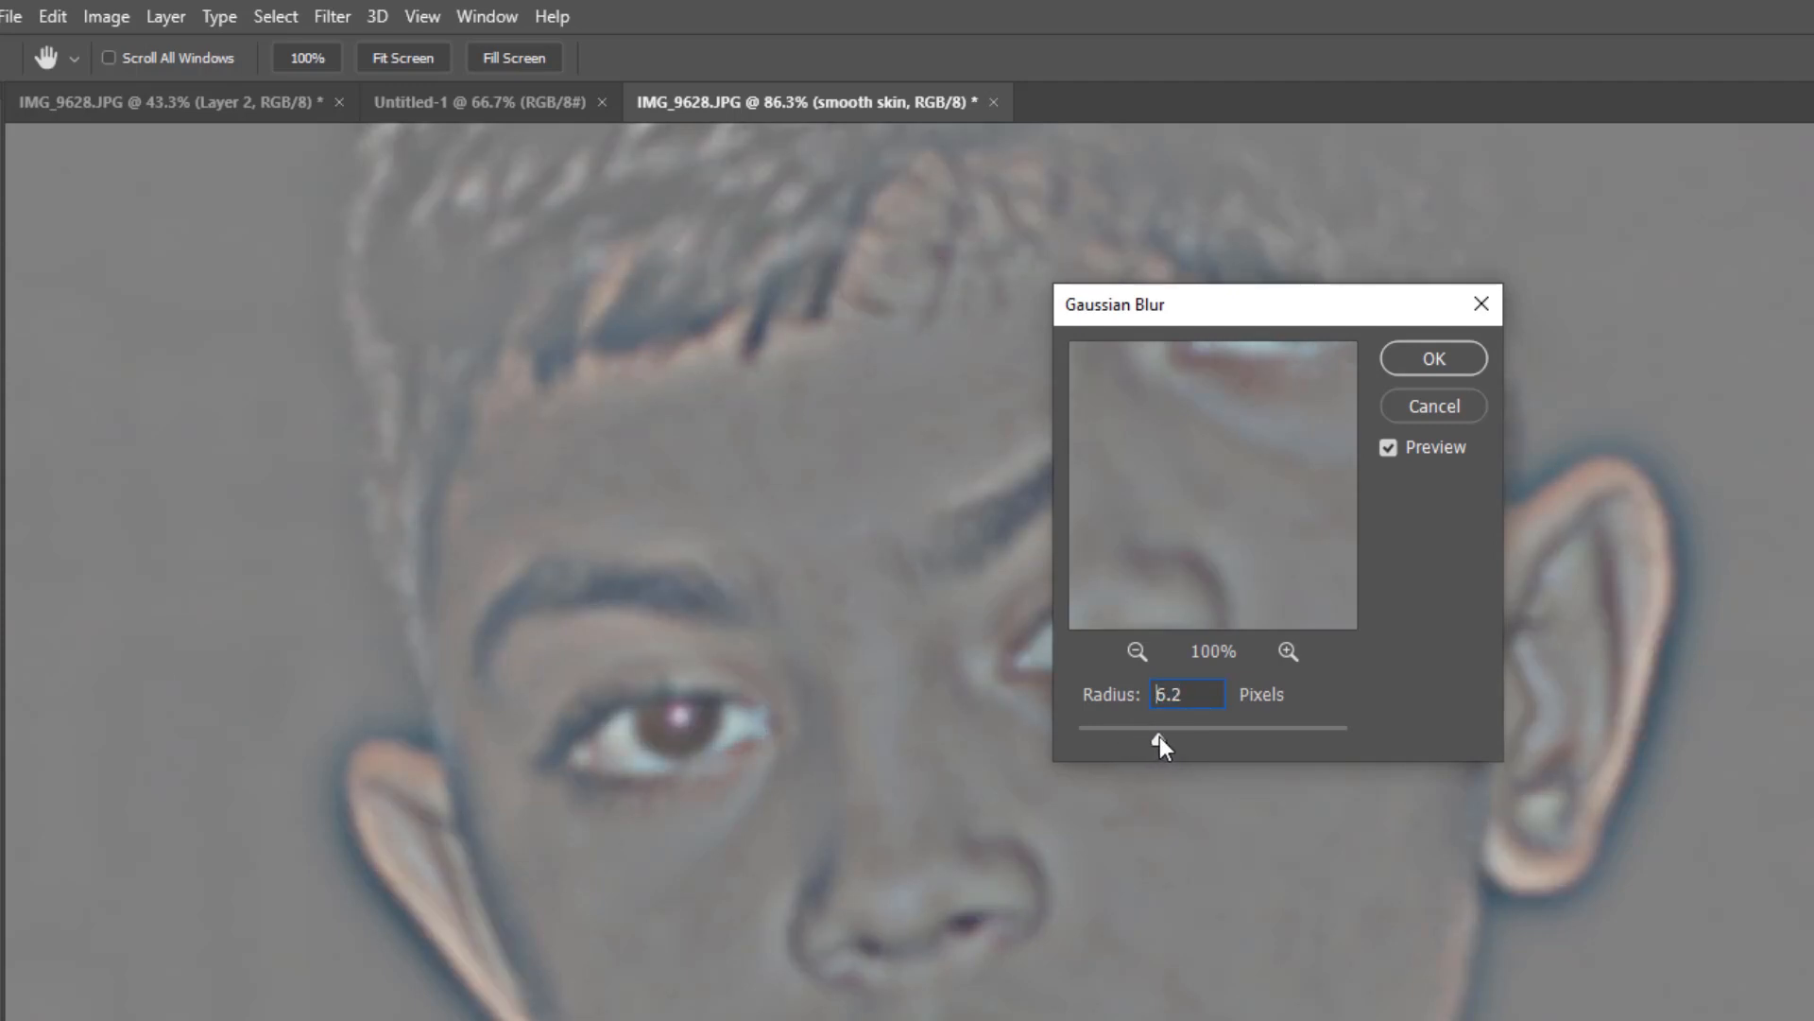
{"action": "left_click", "coordinate": [1190, 695]}
{"action": "key", "text": "BackSpace"}
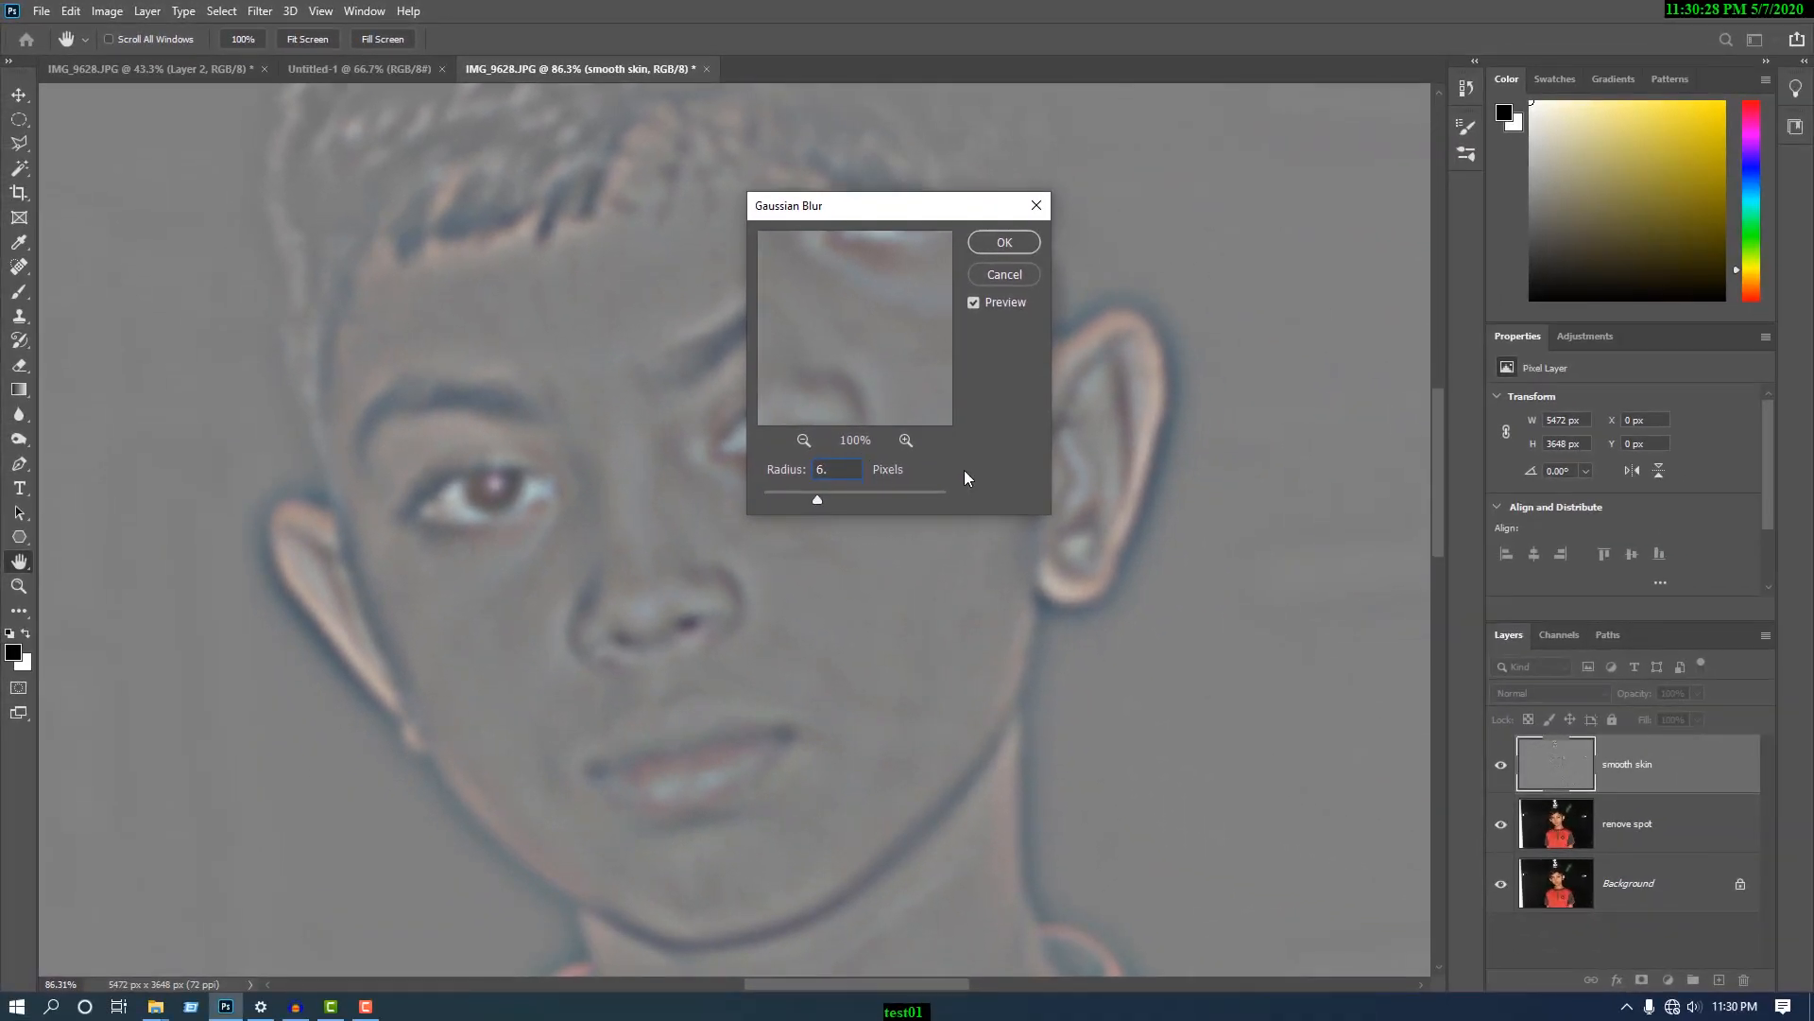
{"action": "type", "text": "0"}
{"action": "left_click", "coordinate": [1004, 242]}
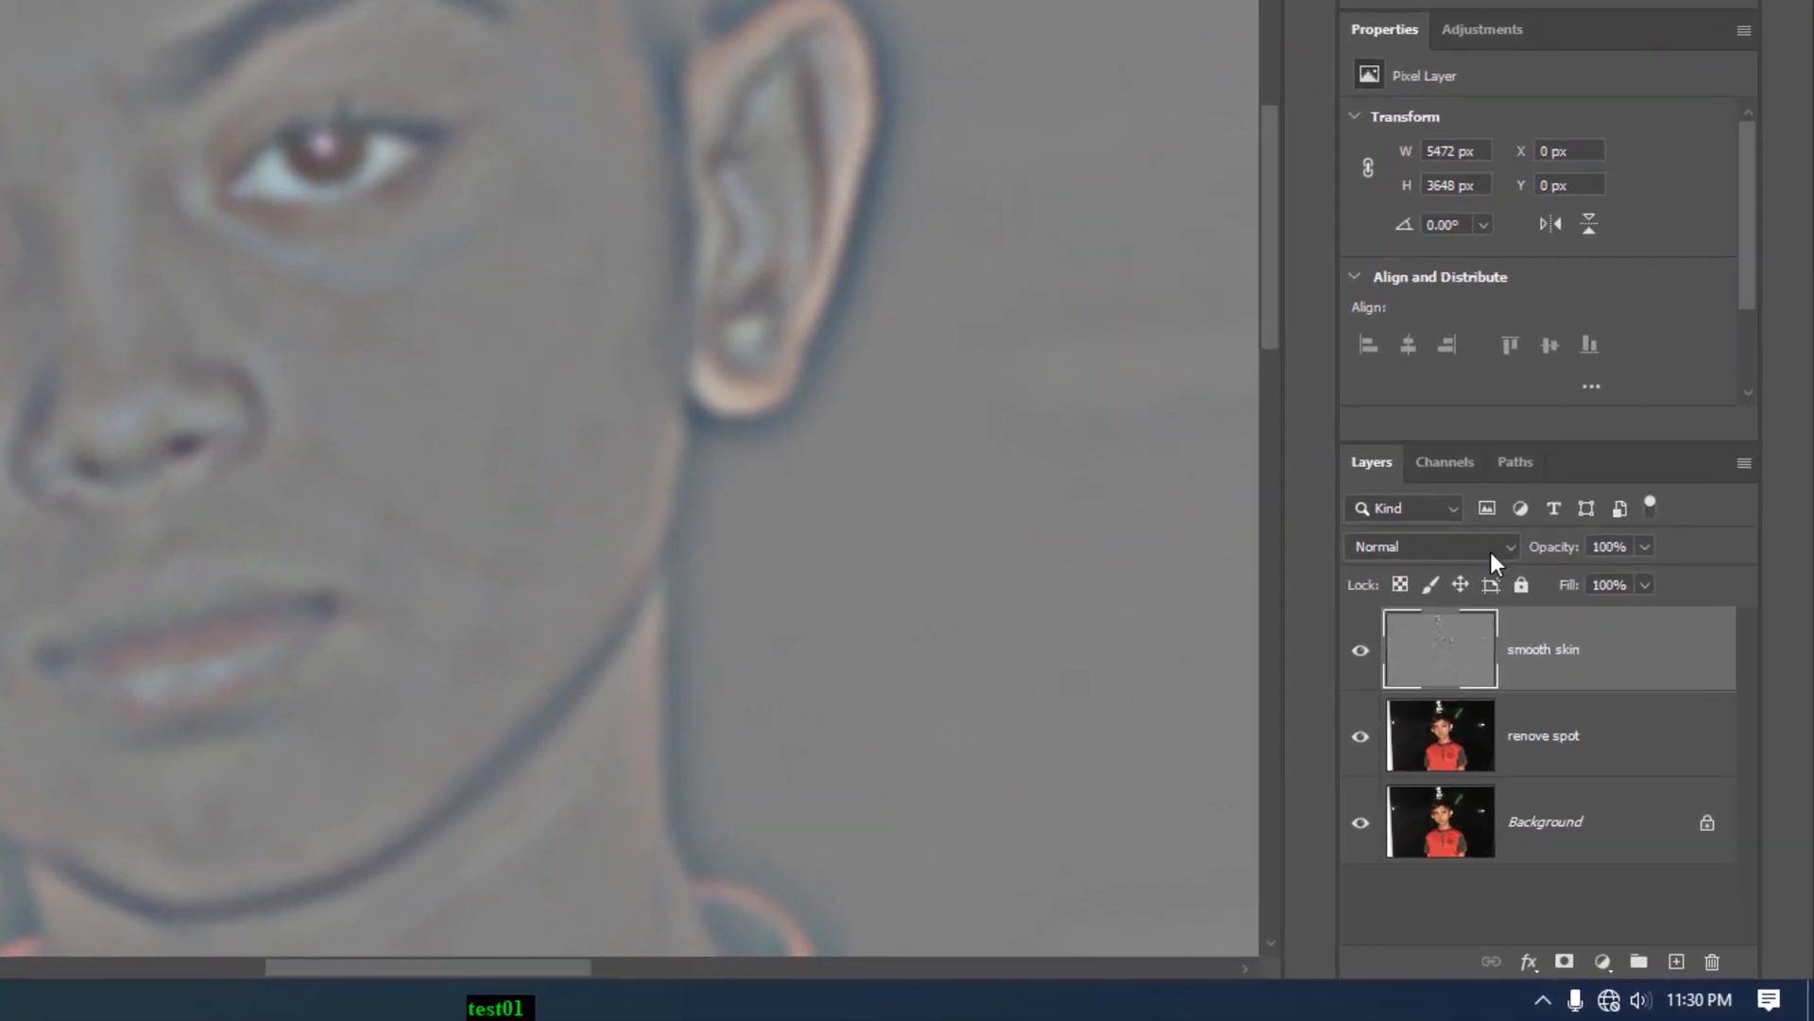
- Set the "smooth skin" layer's blend mode to Linear Light and invert the layer's colours
{"action": "left_click", "coordinate": [1495, 548]}
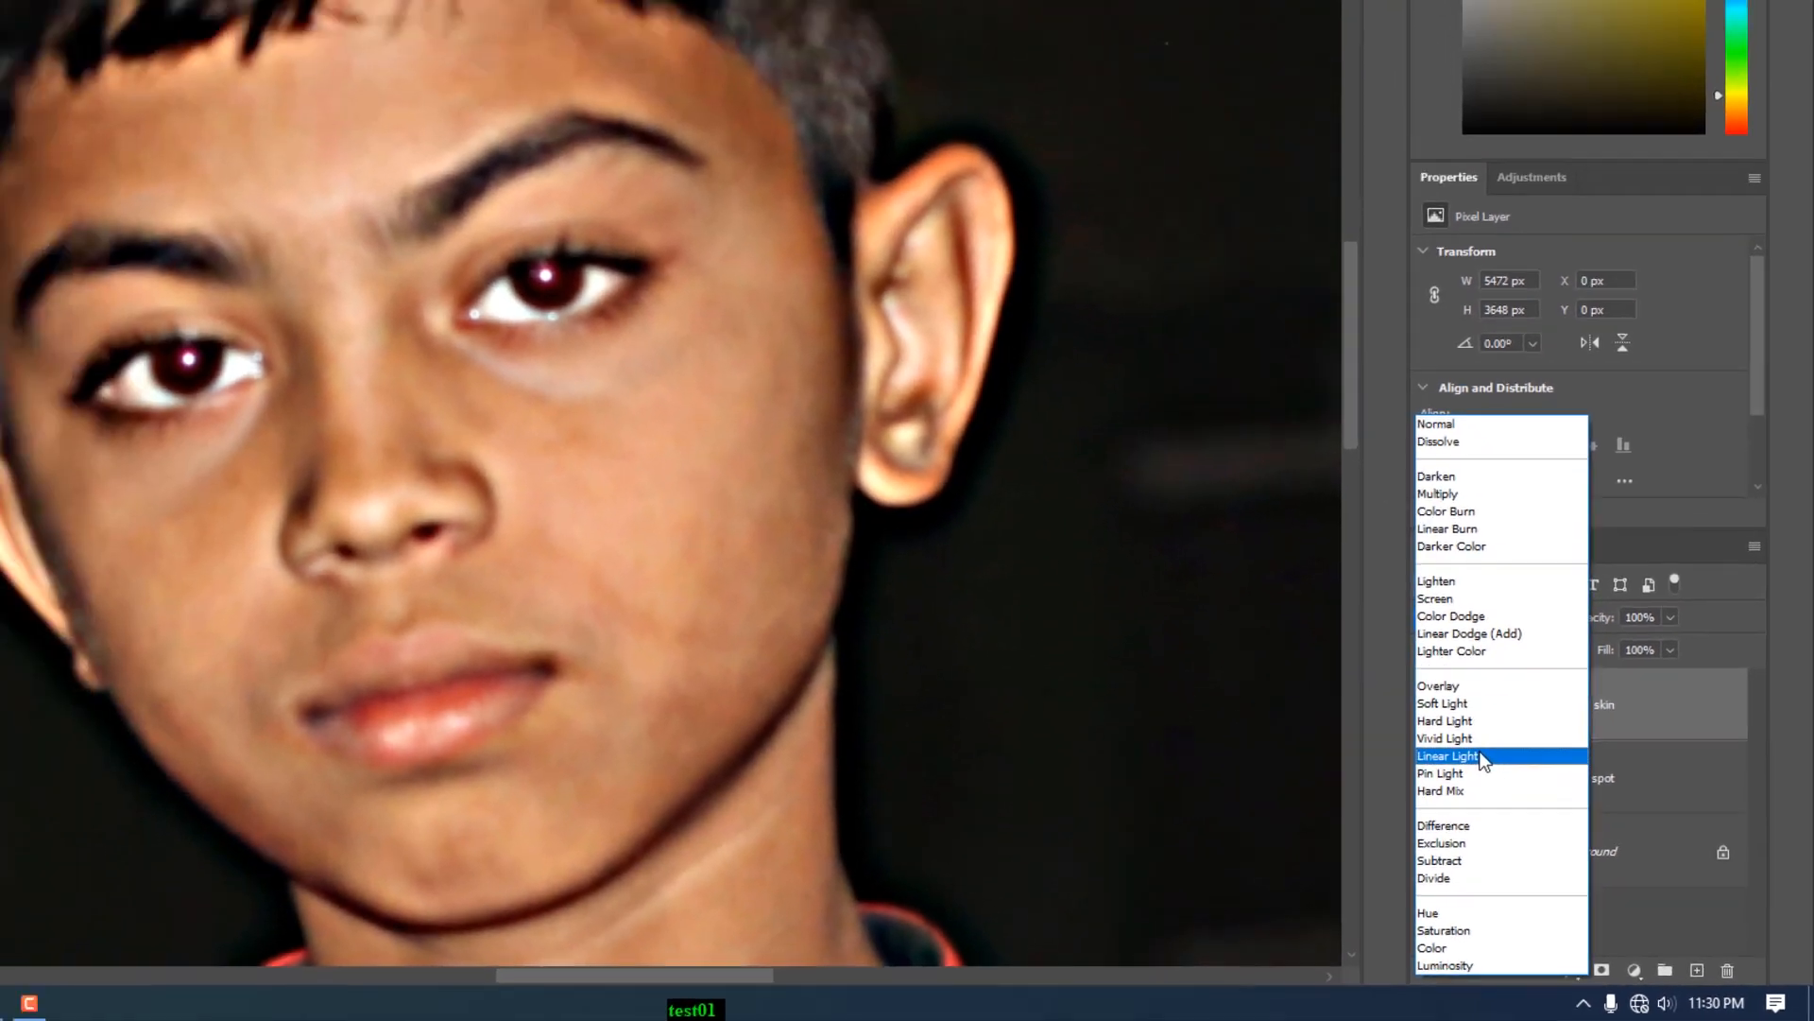
{"action": "left_click", "coordinate": [1422, 706]}
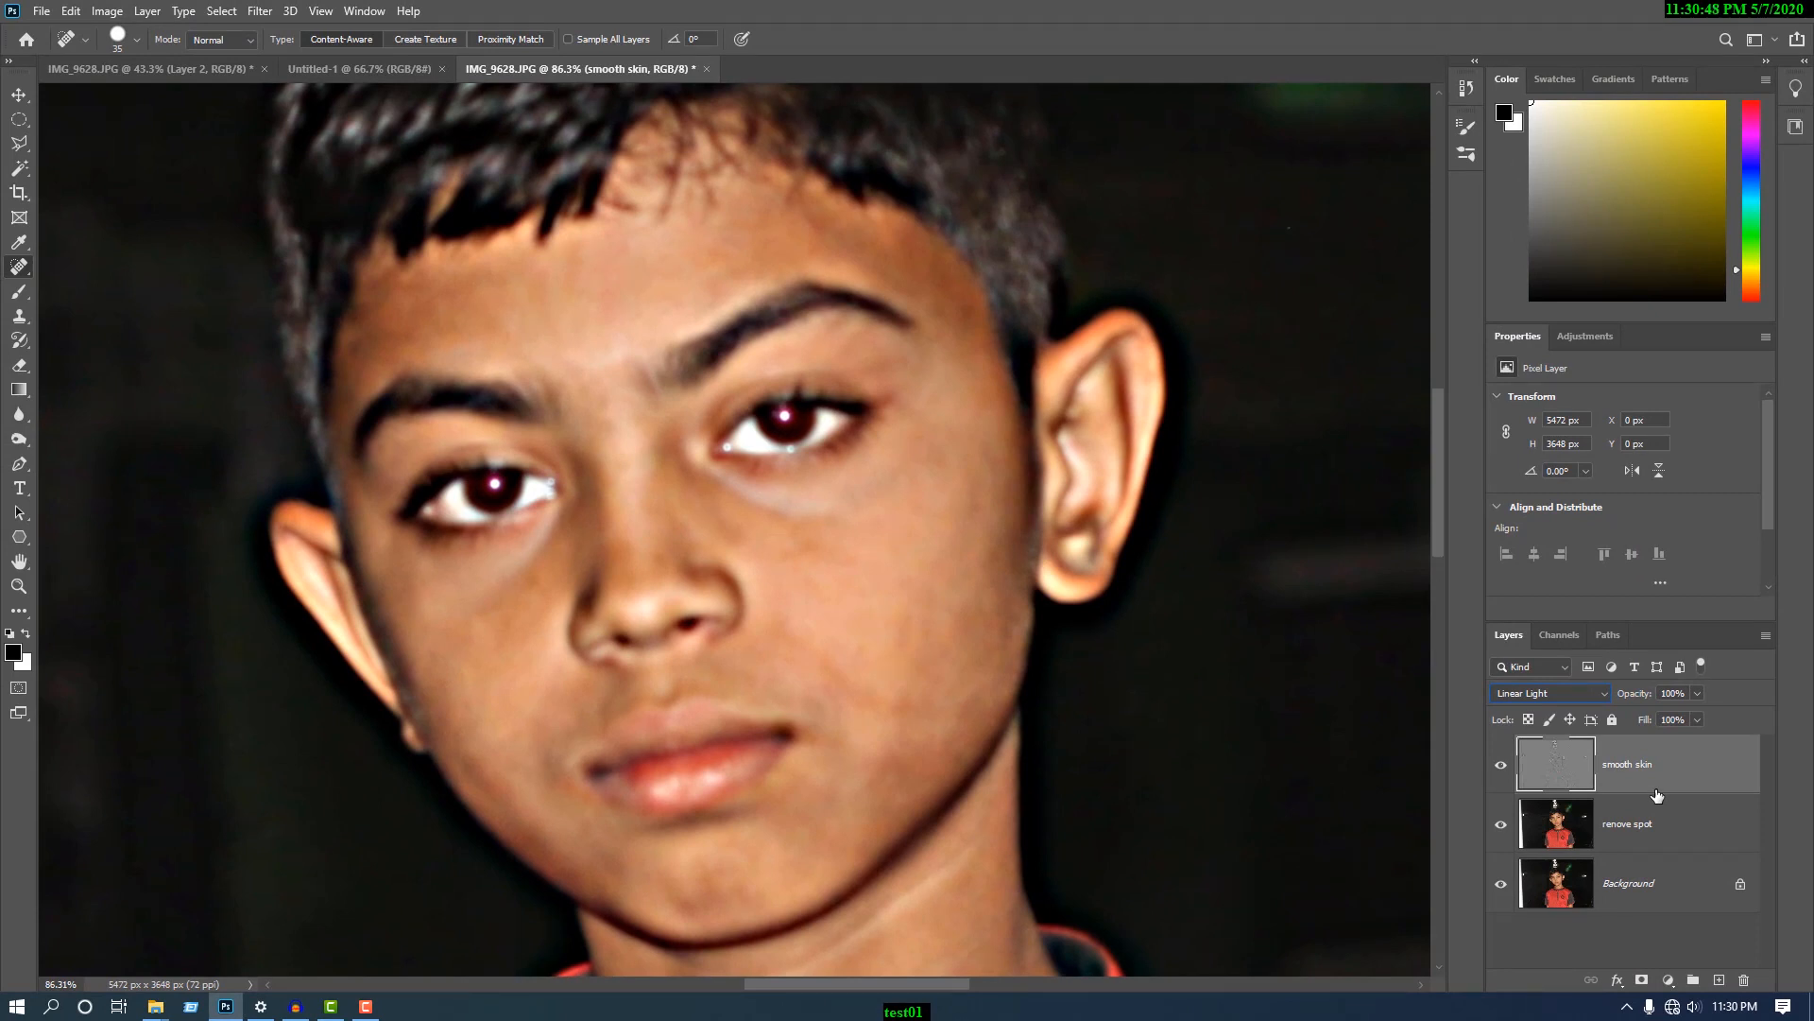
{"action": "left_click", "coordinate": [104, 13]}
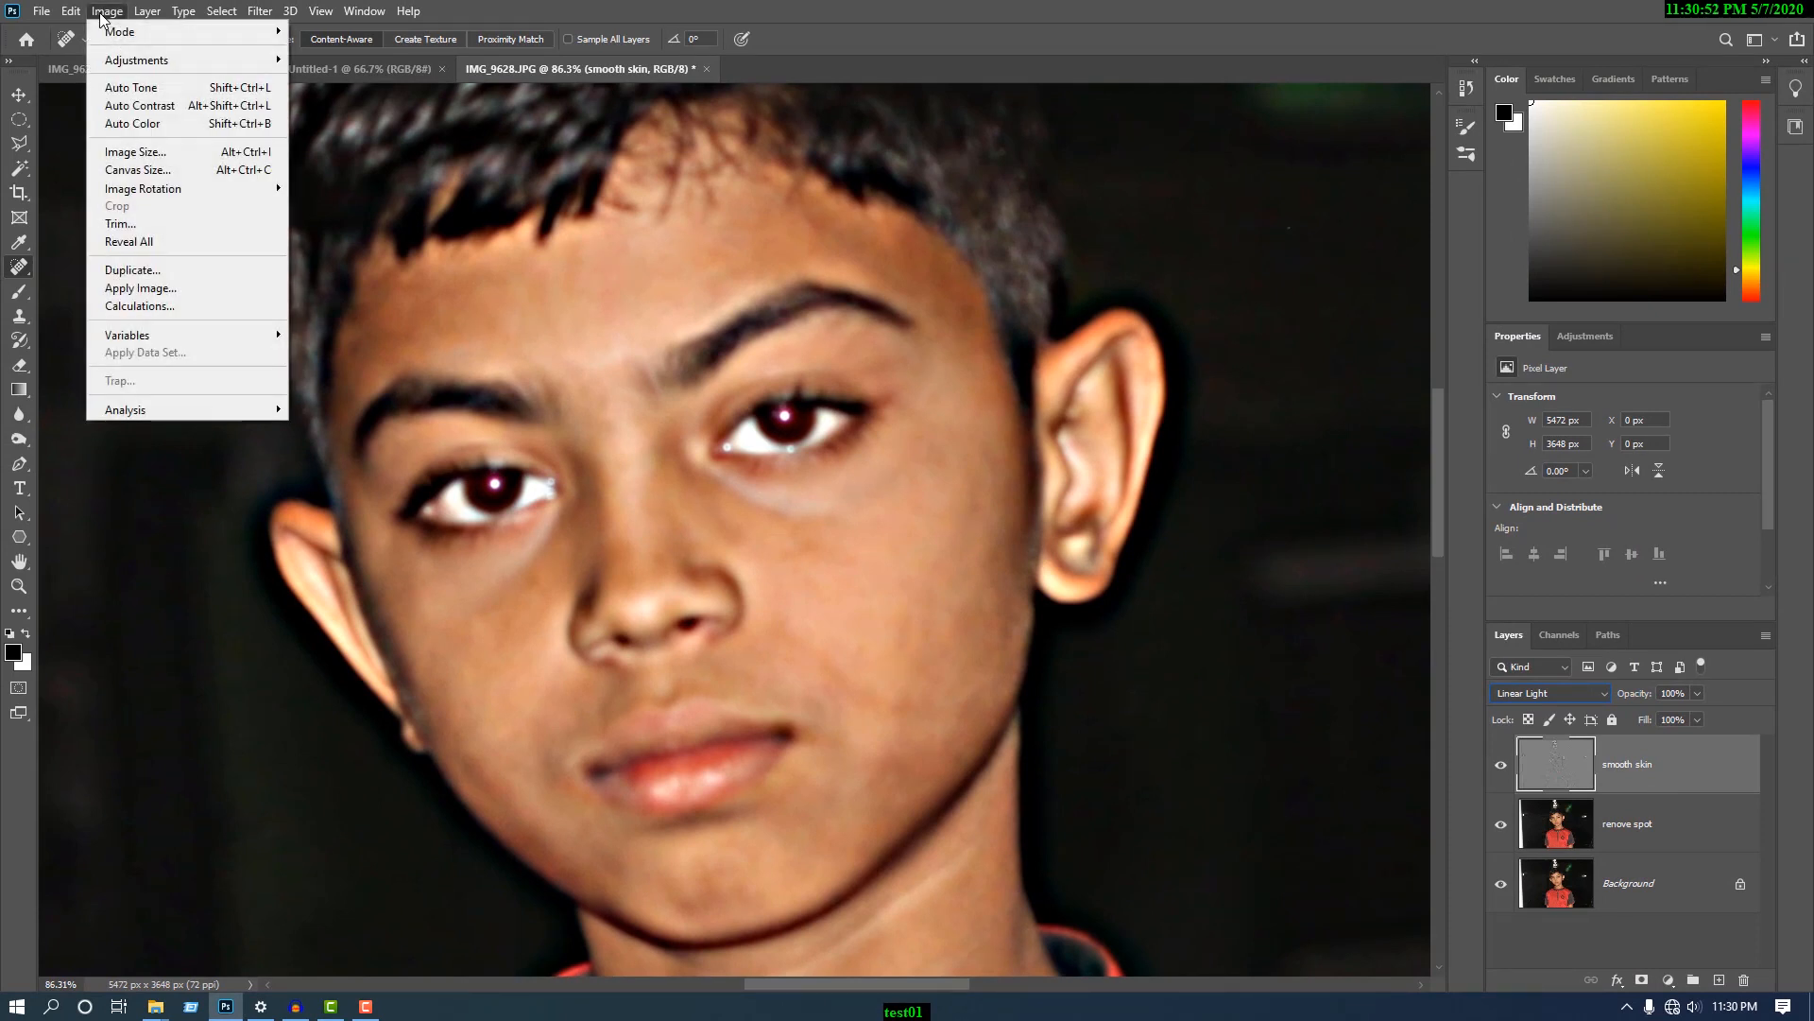
{"action": "mouse_move", "coordinate": [163, 60]}
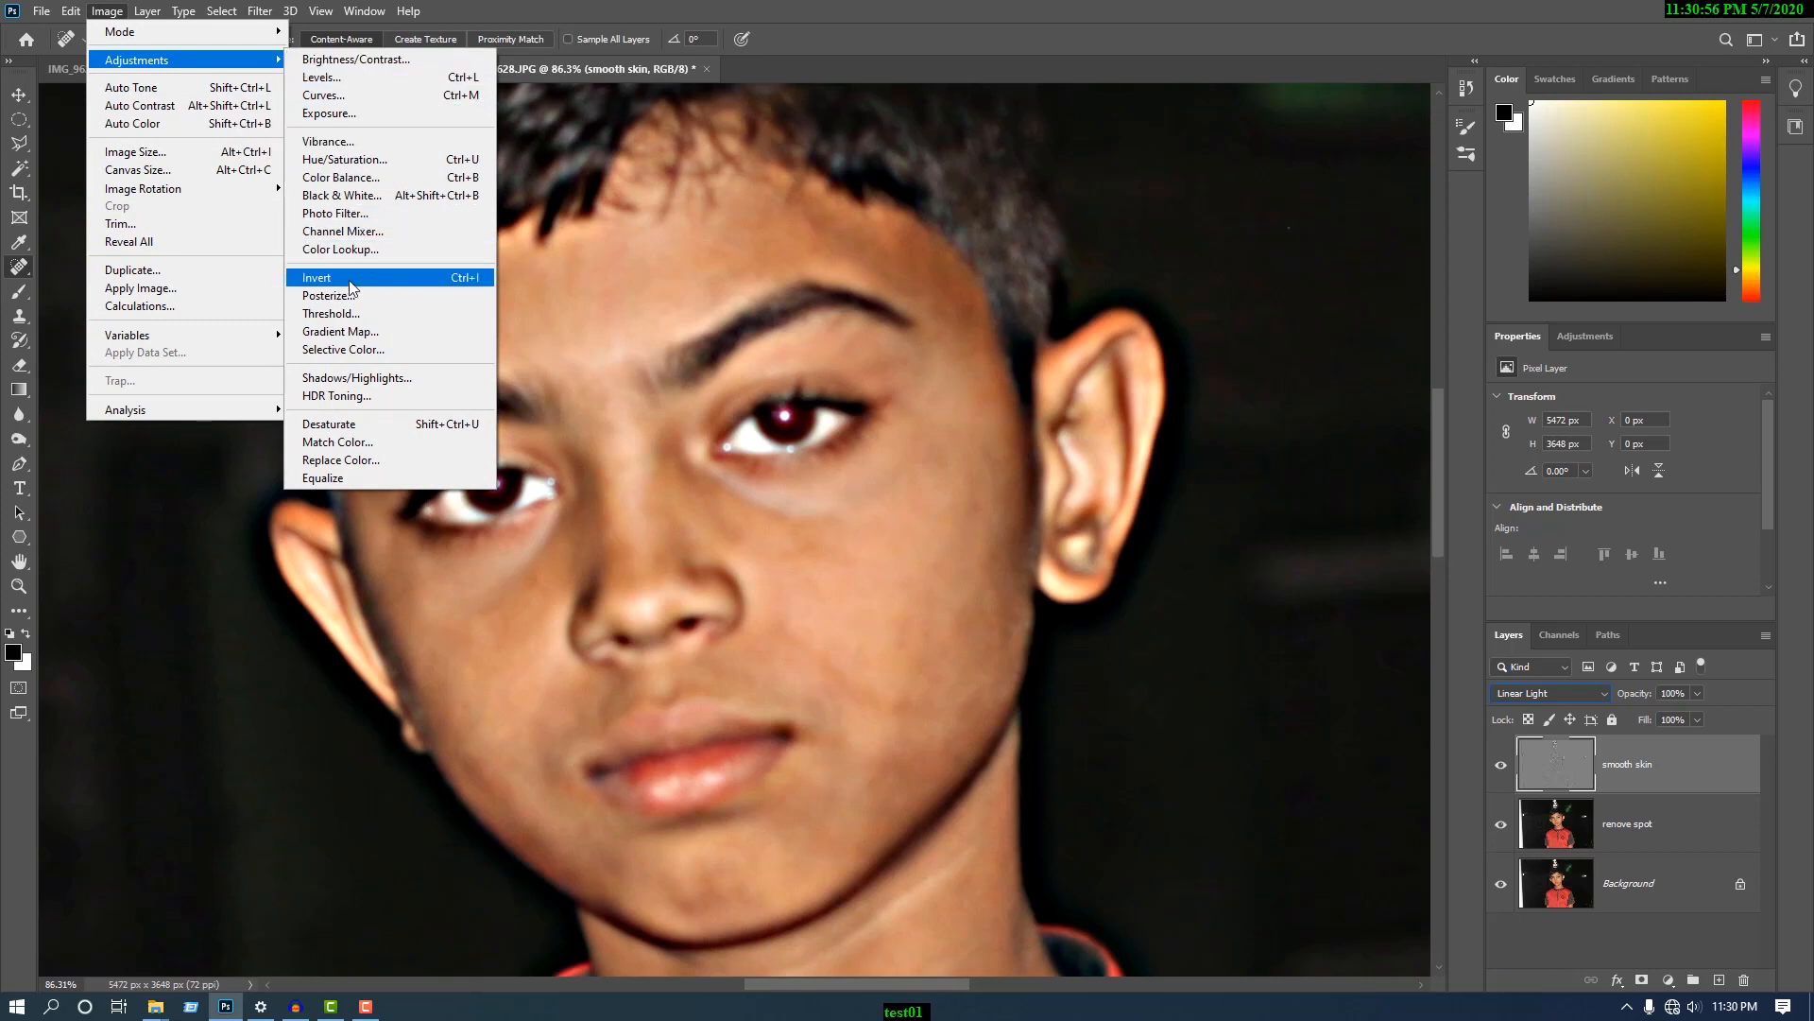
{"action": "left_click", "coordinate": [460, 281]}
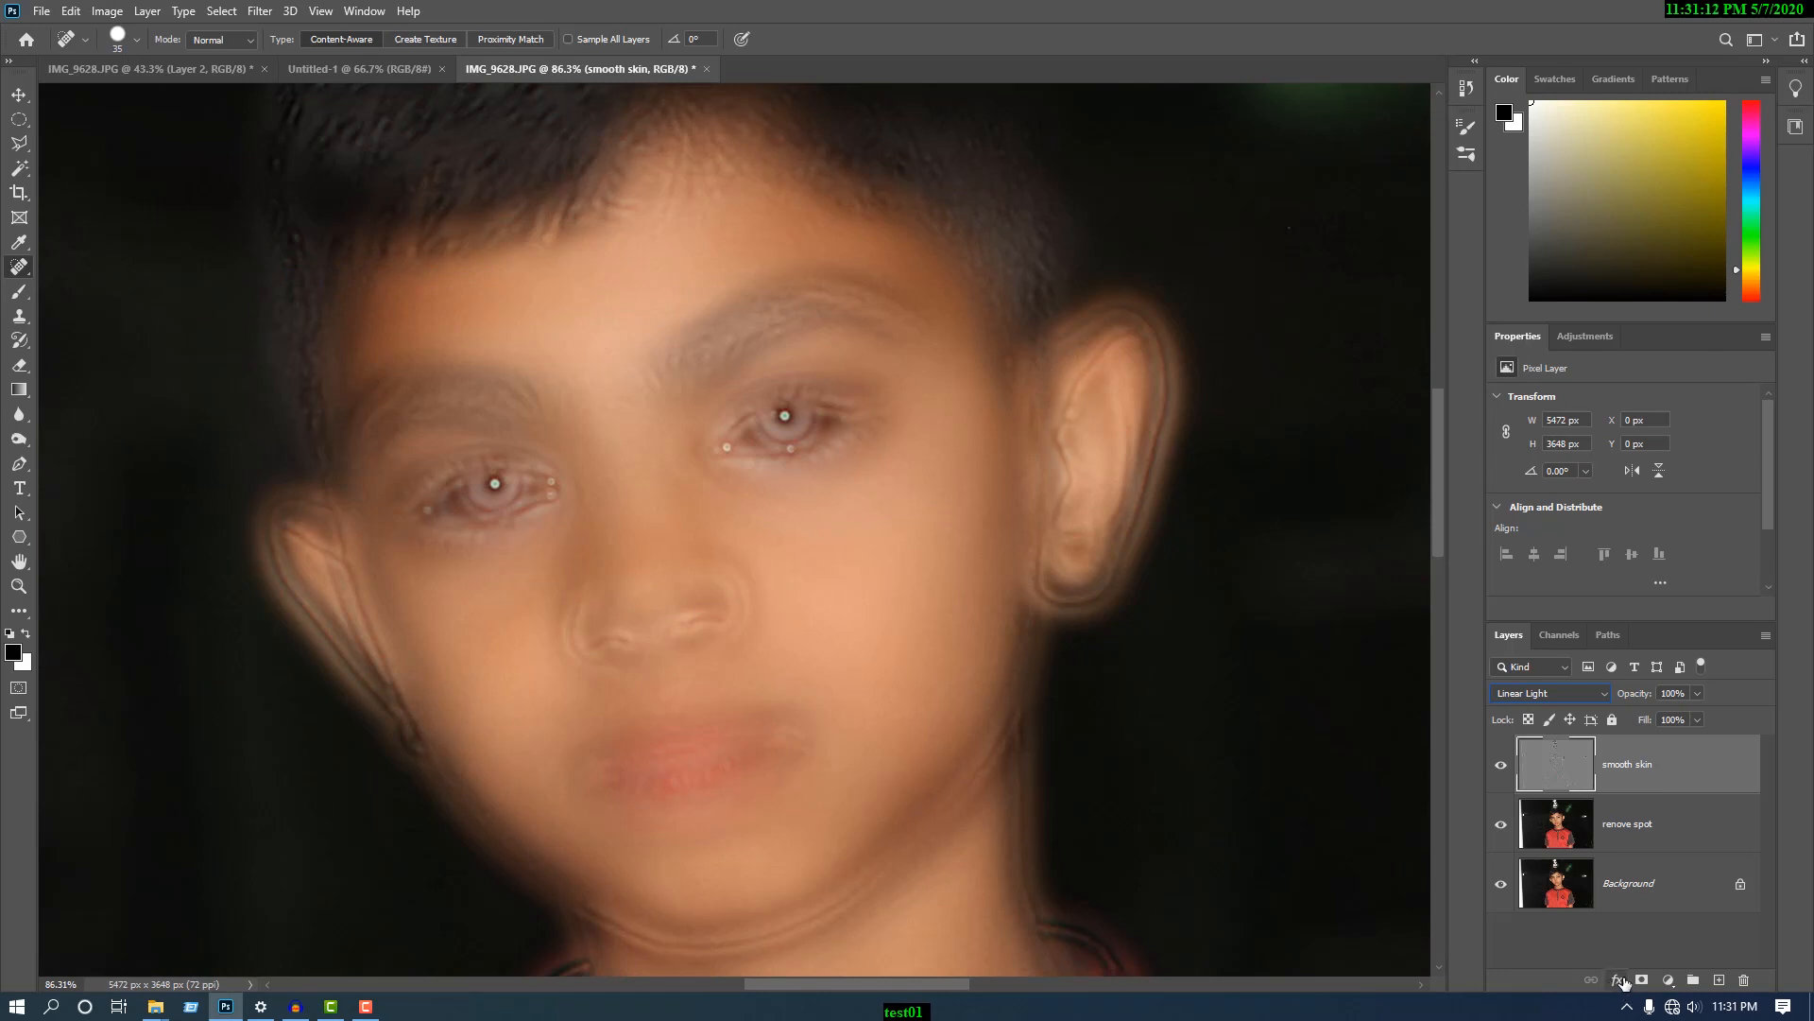
- In the "smooth skin" blending options, split the Gray Blend If sliders for This Layer to 0/232 and 17/255
{"action": "left_click", "coordinate": [1618, 981]}
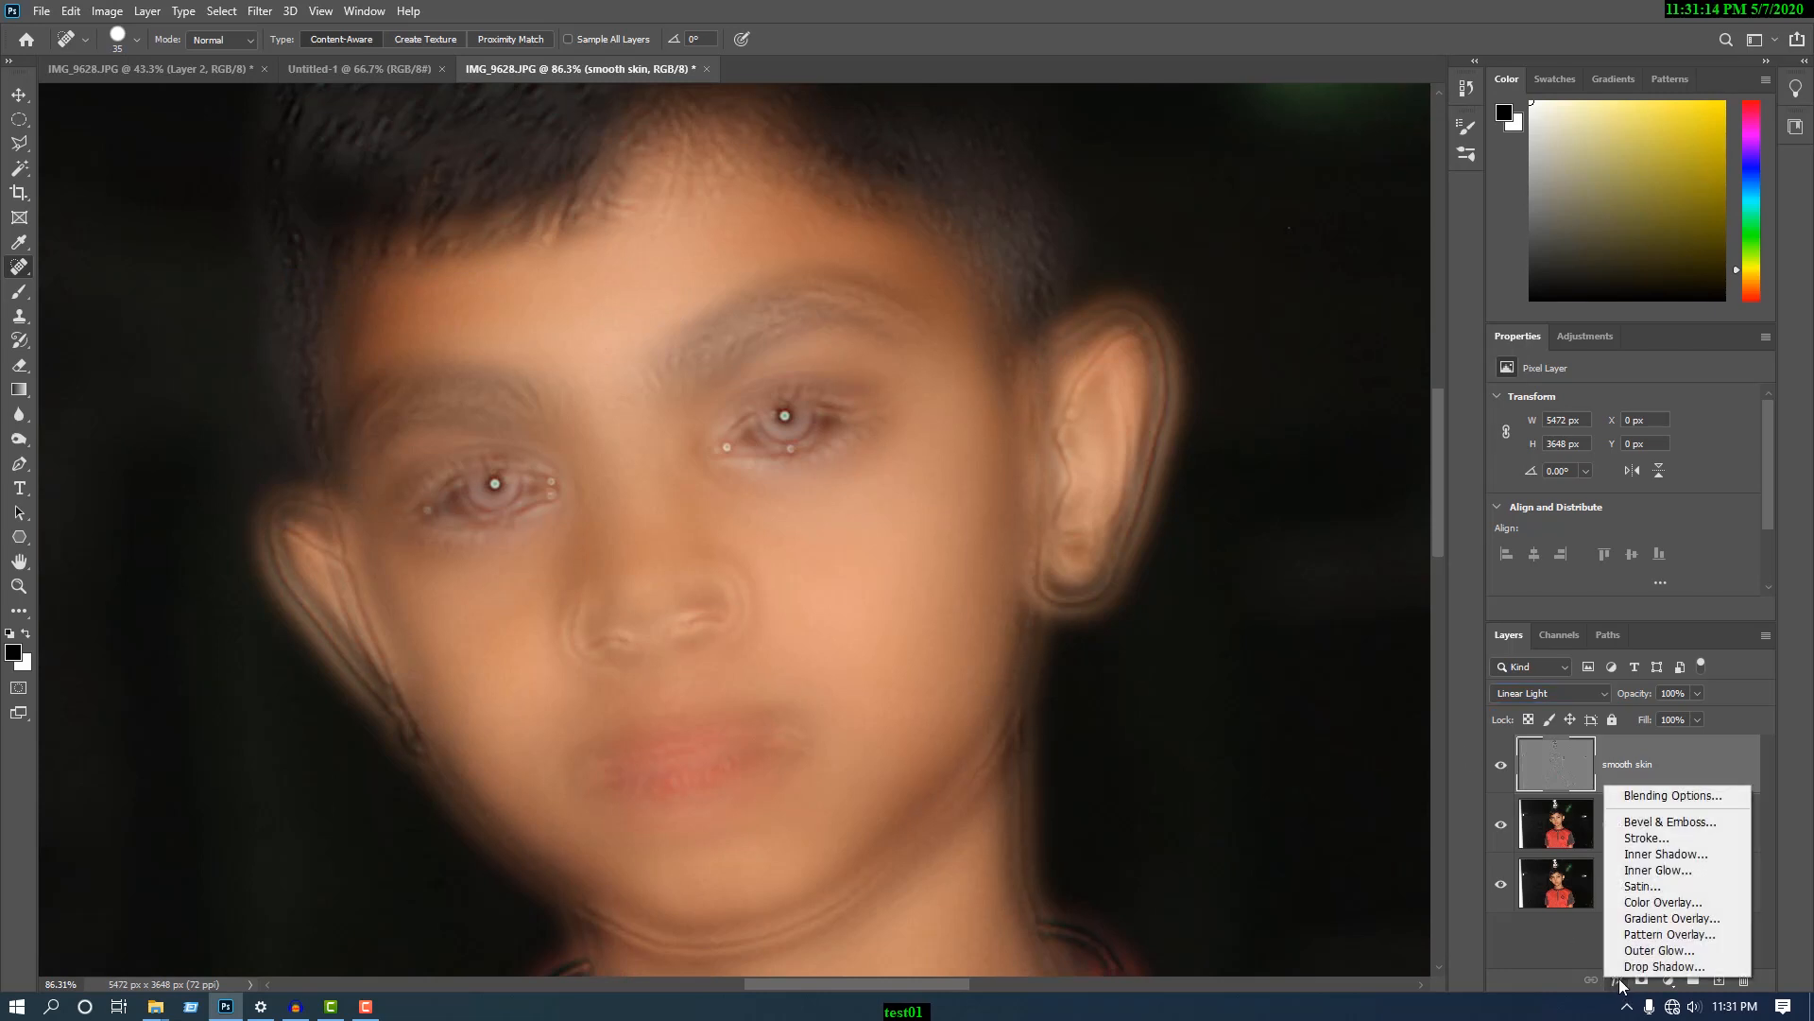
{"action": "left_click", "coordinate": [1664, 798]}
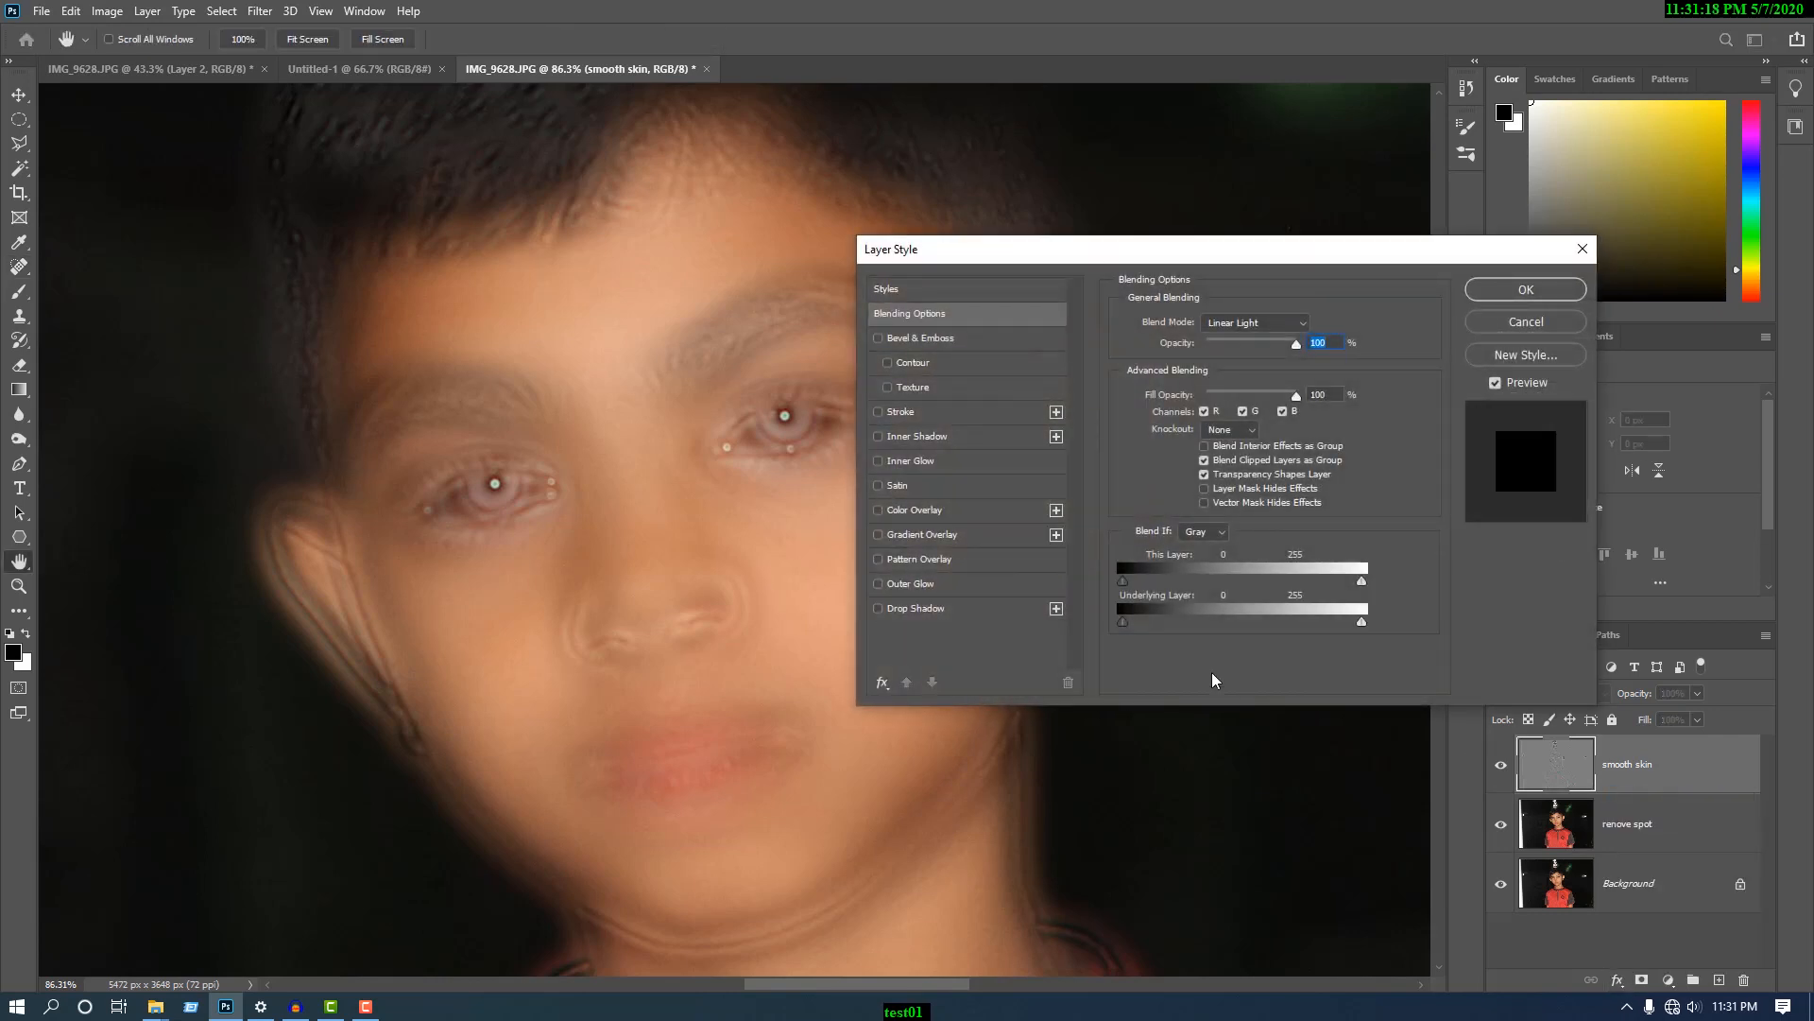
{"action": "left_click", "coordinate": [1210, 539]}
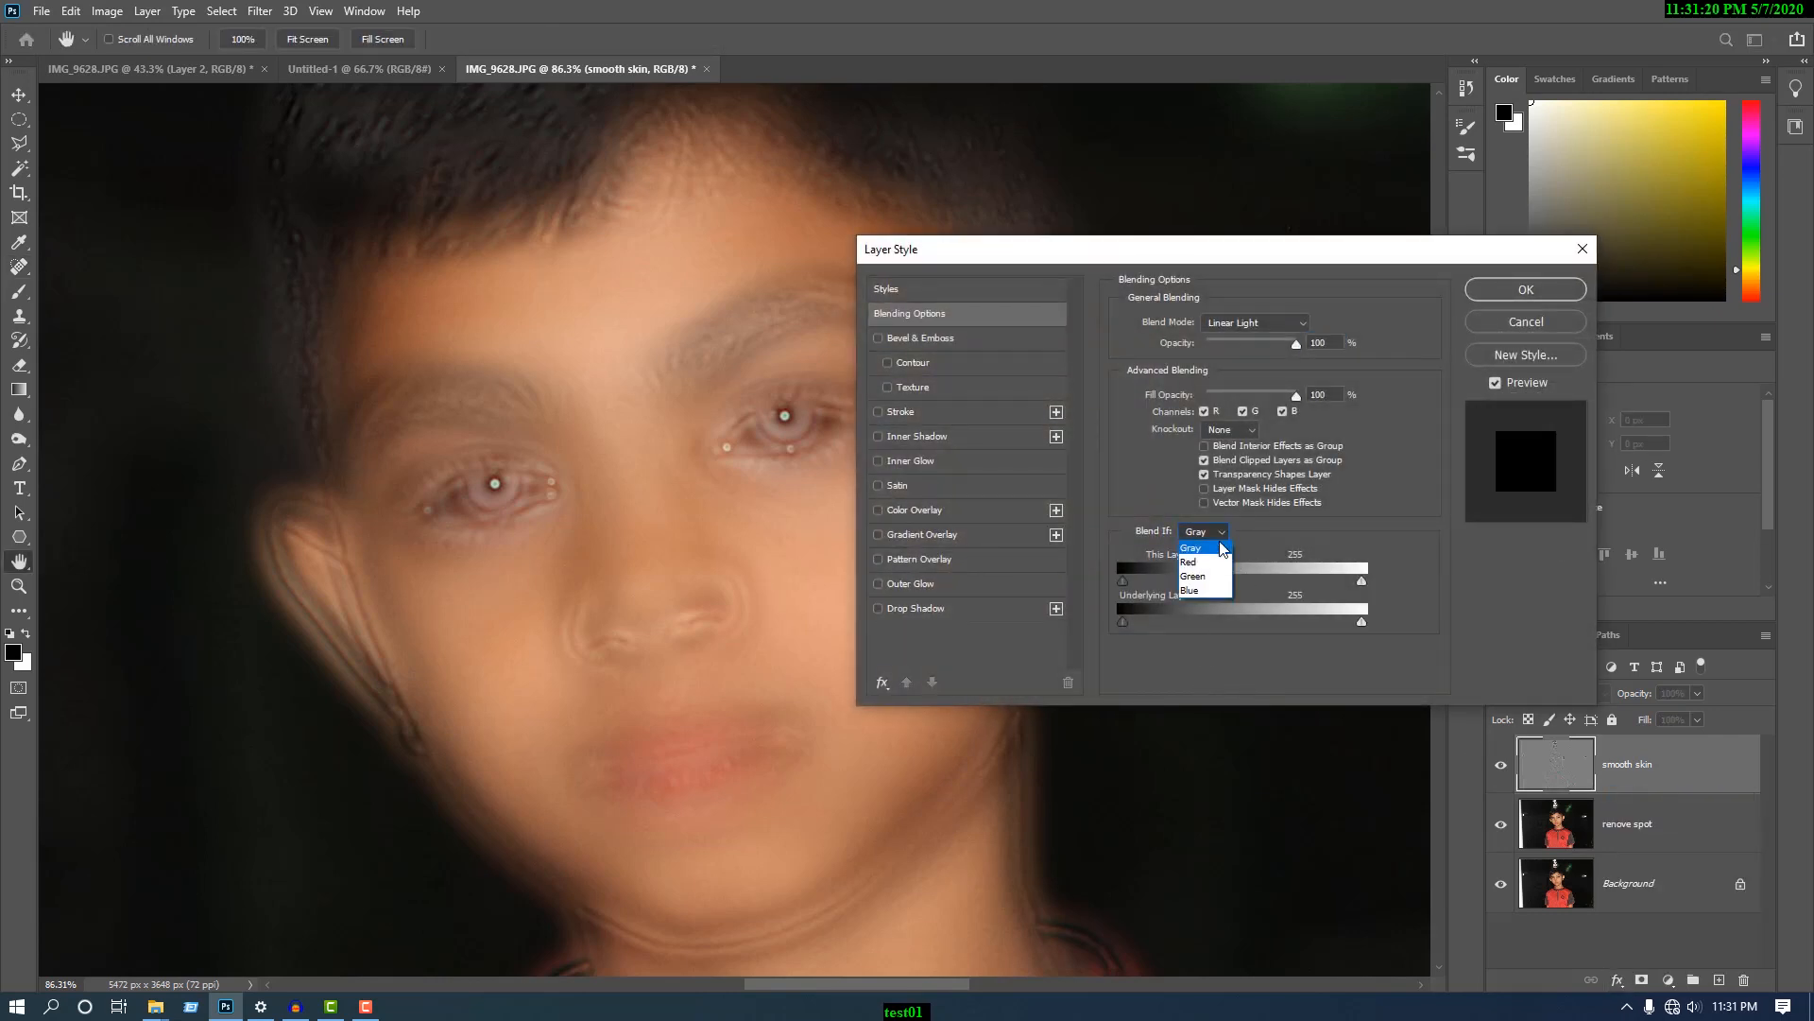
{"action": "left_click", "coordinate": [1190, 557]}
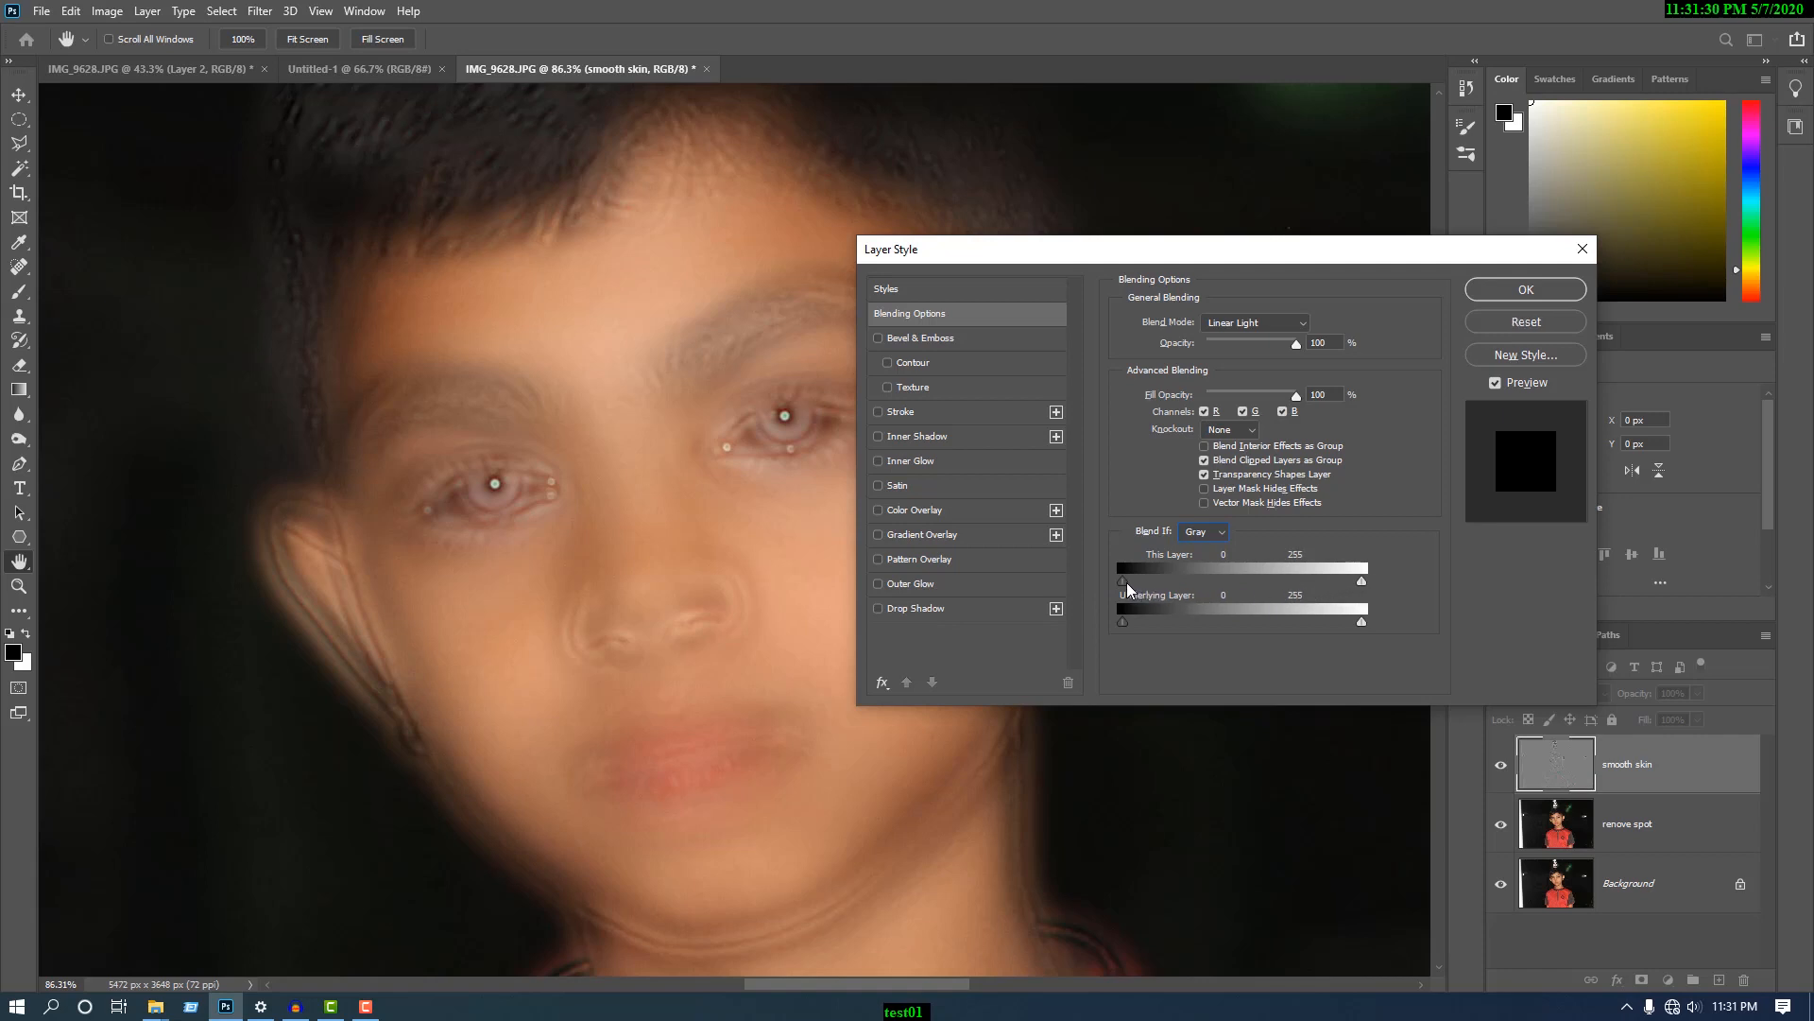
{"action": "left_click_drag", "start_coordinate": [1130, 582], "coordinate": [1332, 590]}
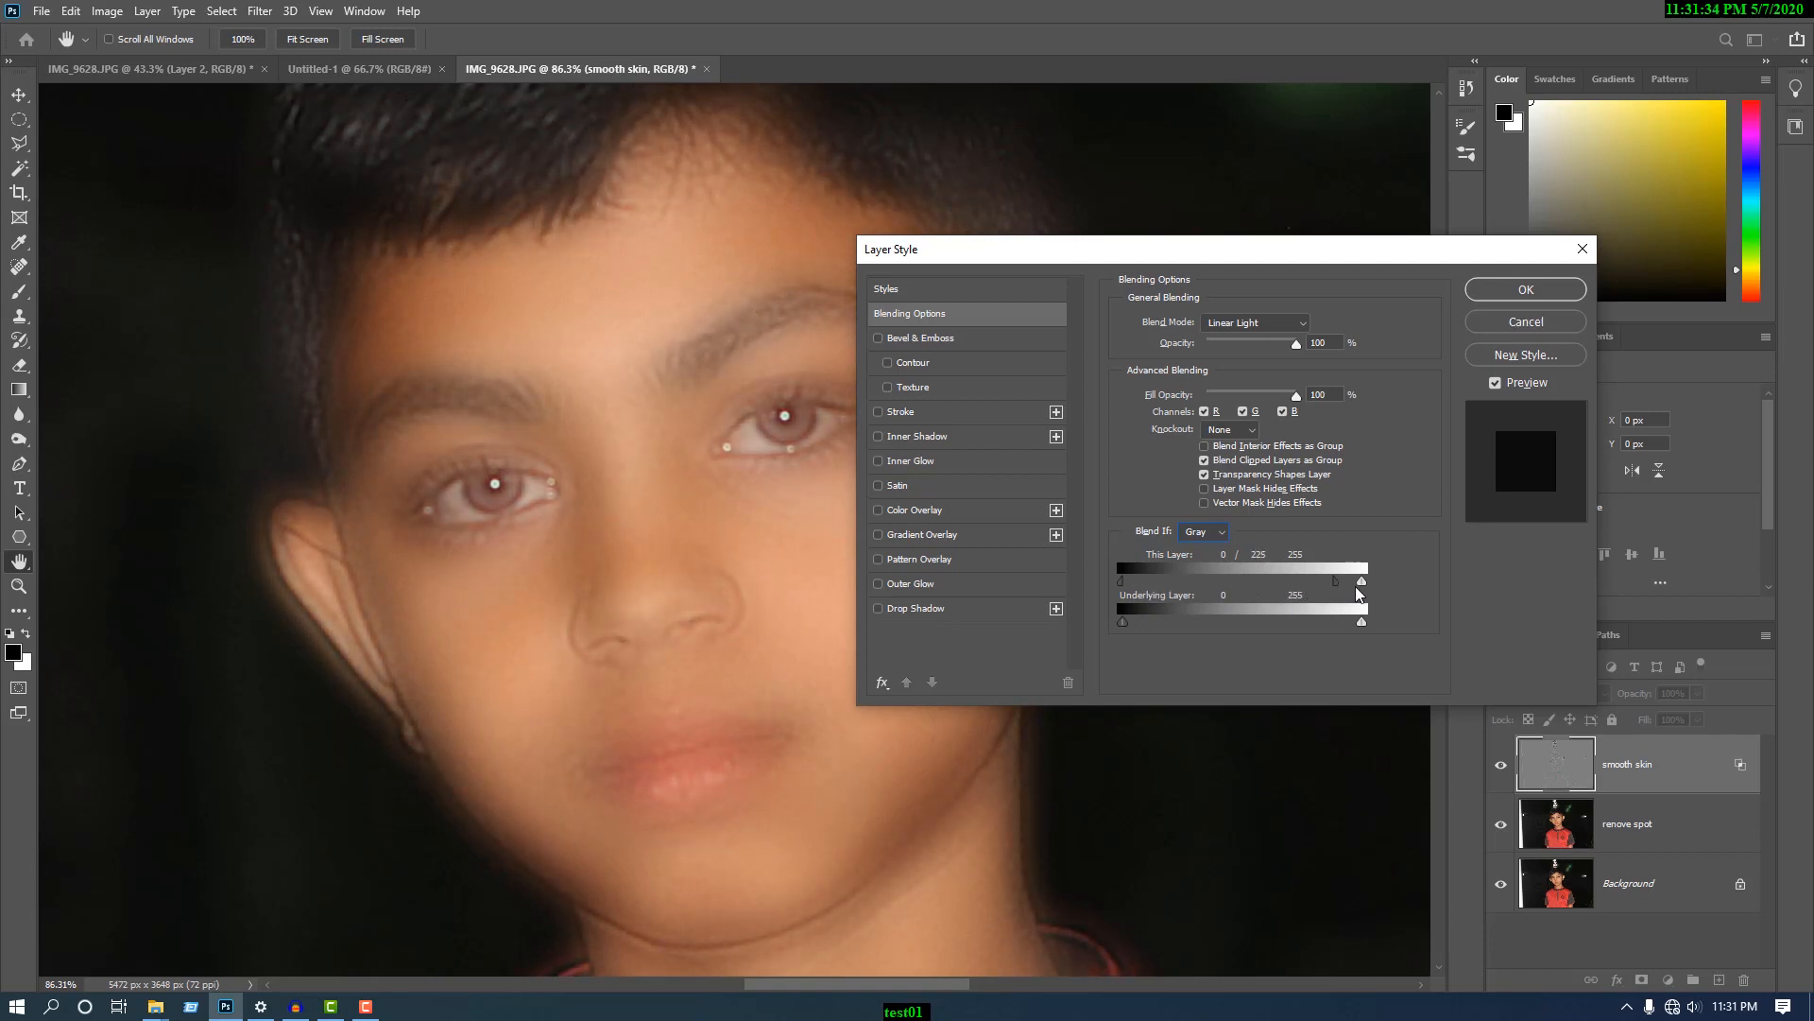
{"action": "left_click_drag", "start_coordinate": [1359, 582], "coordinate": [1138, 581]}
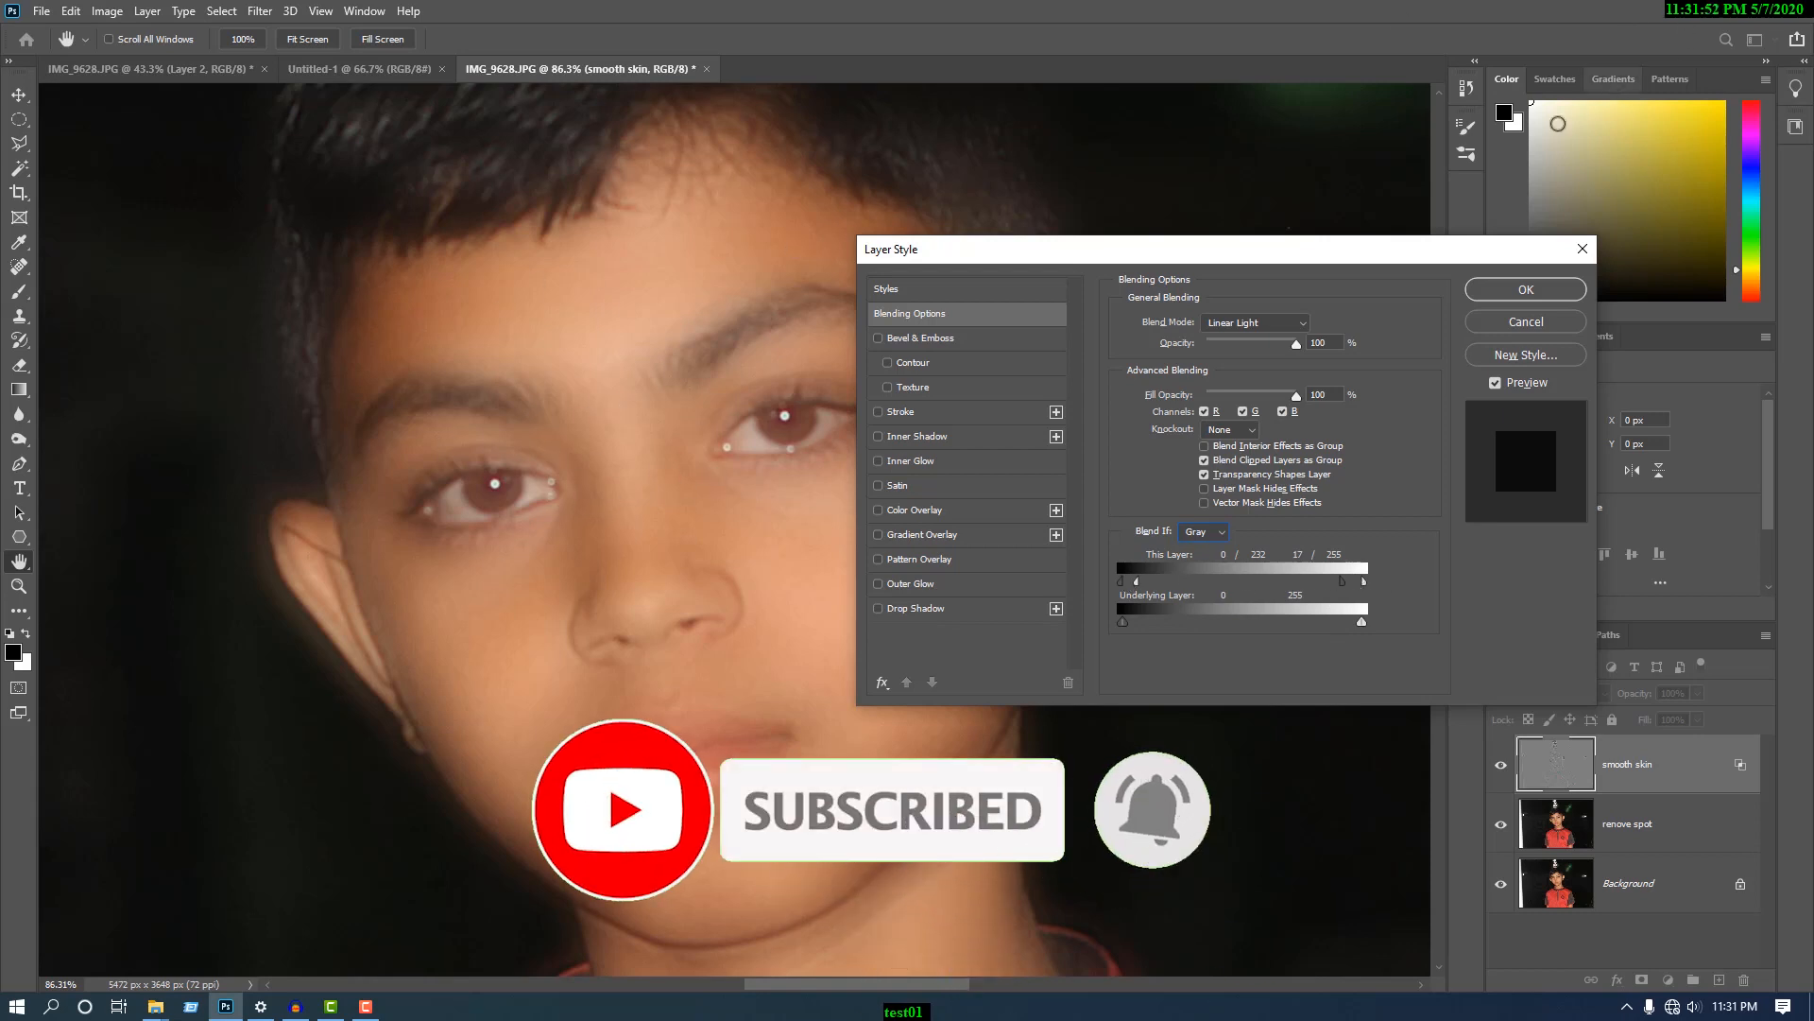
{"action": "left_click", "coordinate": [1526, 289]}
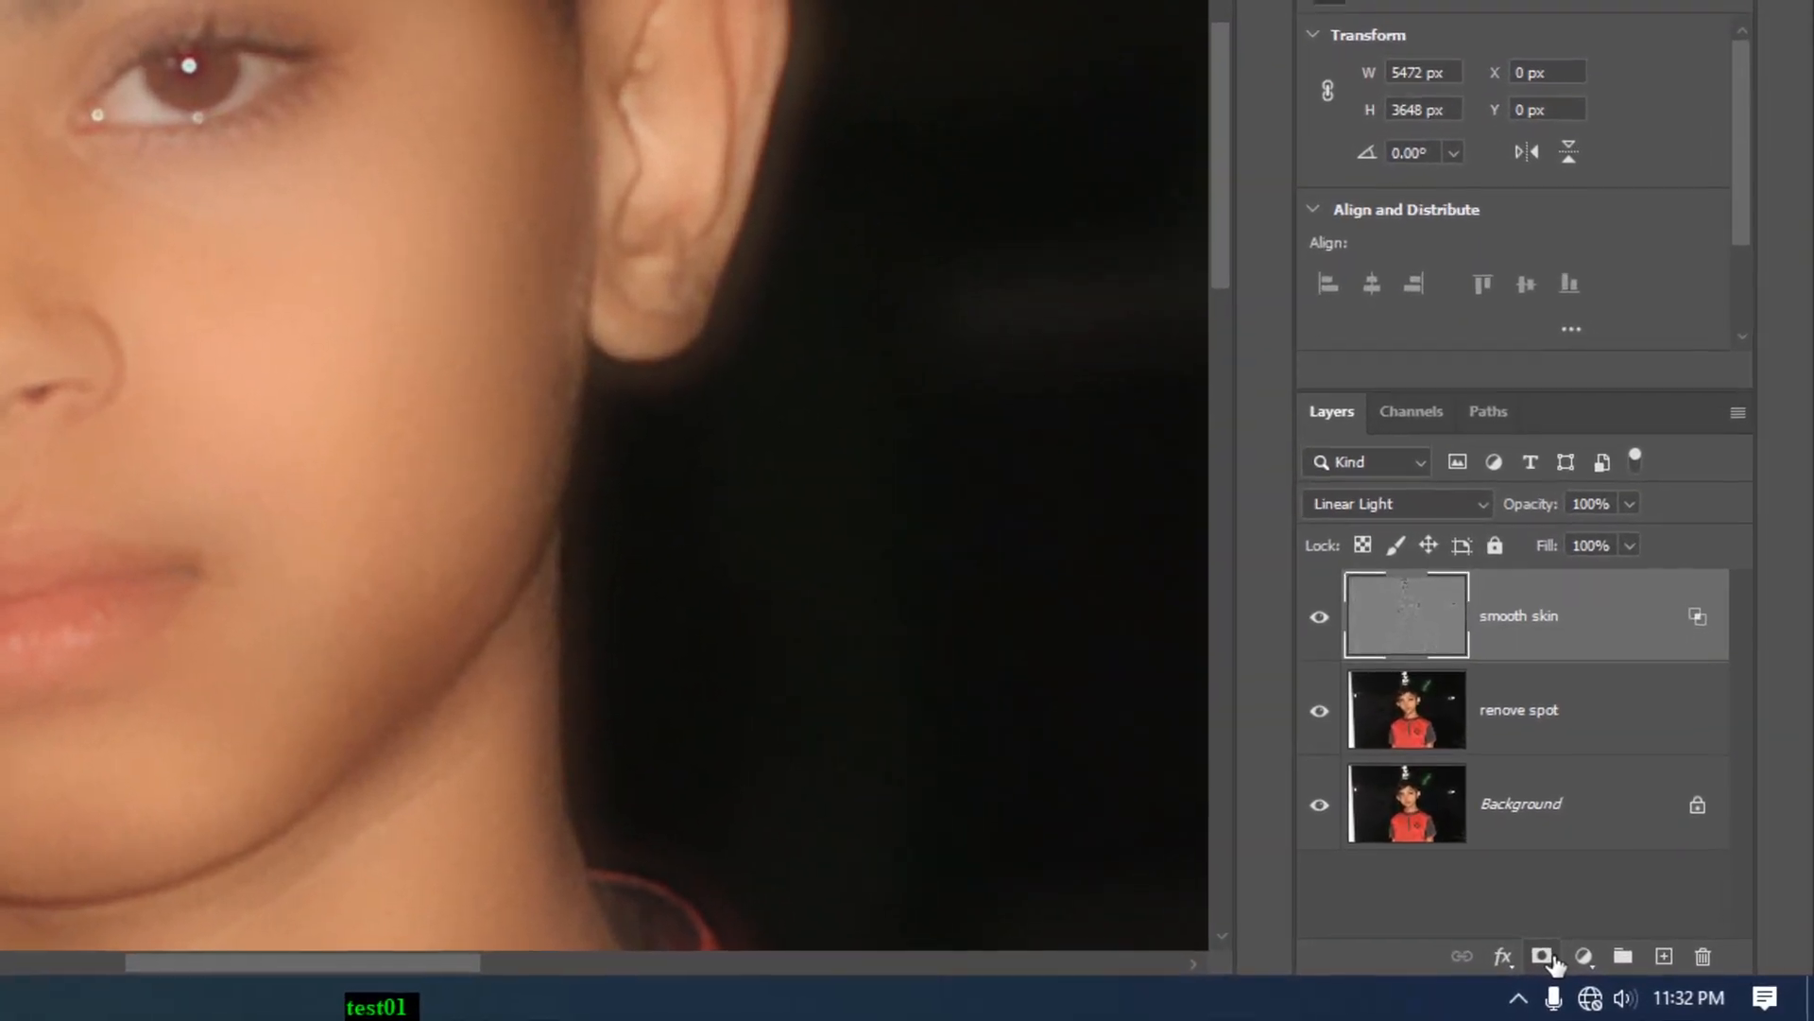
- Add a layer mask to the "smooth skin" layer and invert it to black
{"action": "left_click", "coordinate": [1548, 957]}
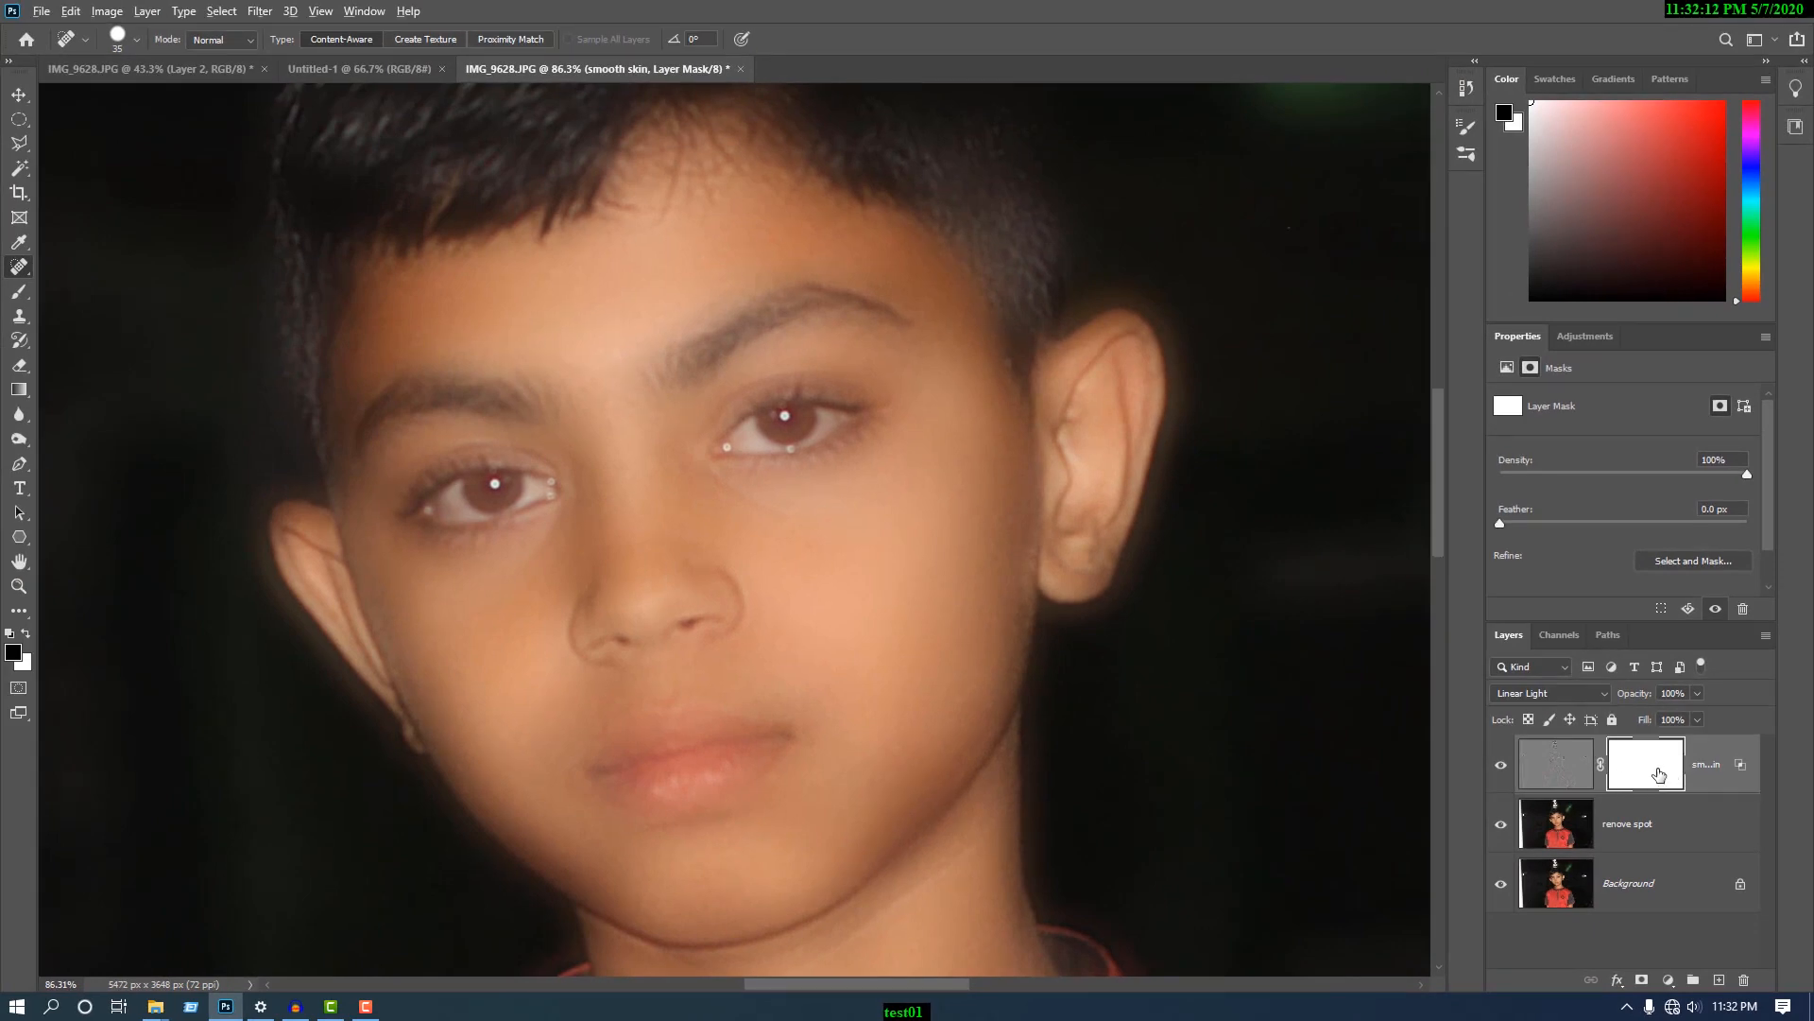
{"action": "key", "text": "ctrl+i"}
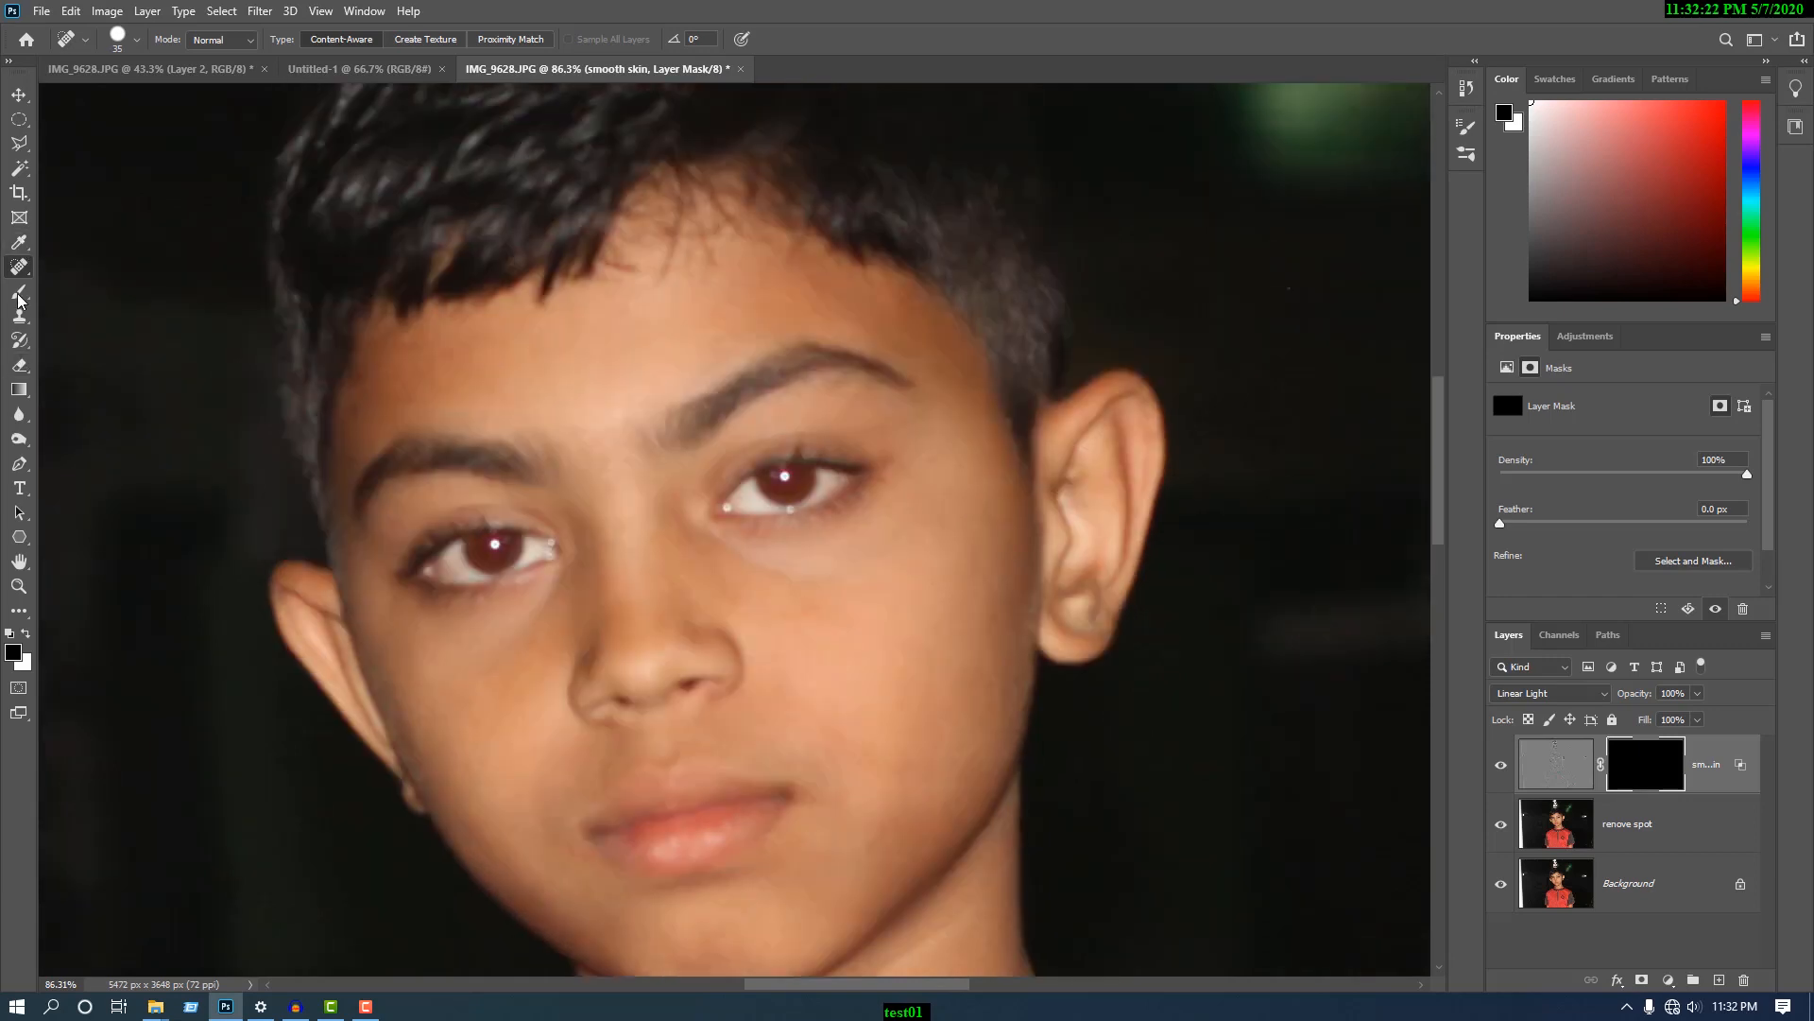
- Set up the Brush tool with 100% opacity, 100% flow and a soft round tip at 0% hardness
{"action": "left_click", "coordinate": [19, 292]}
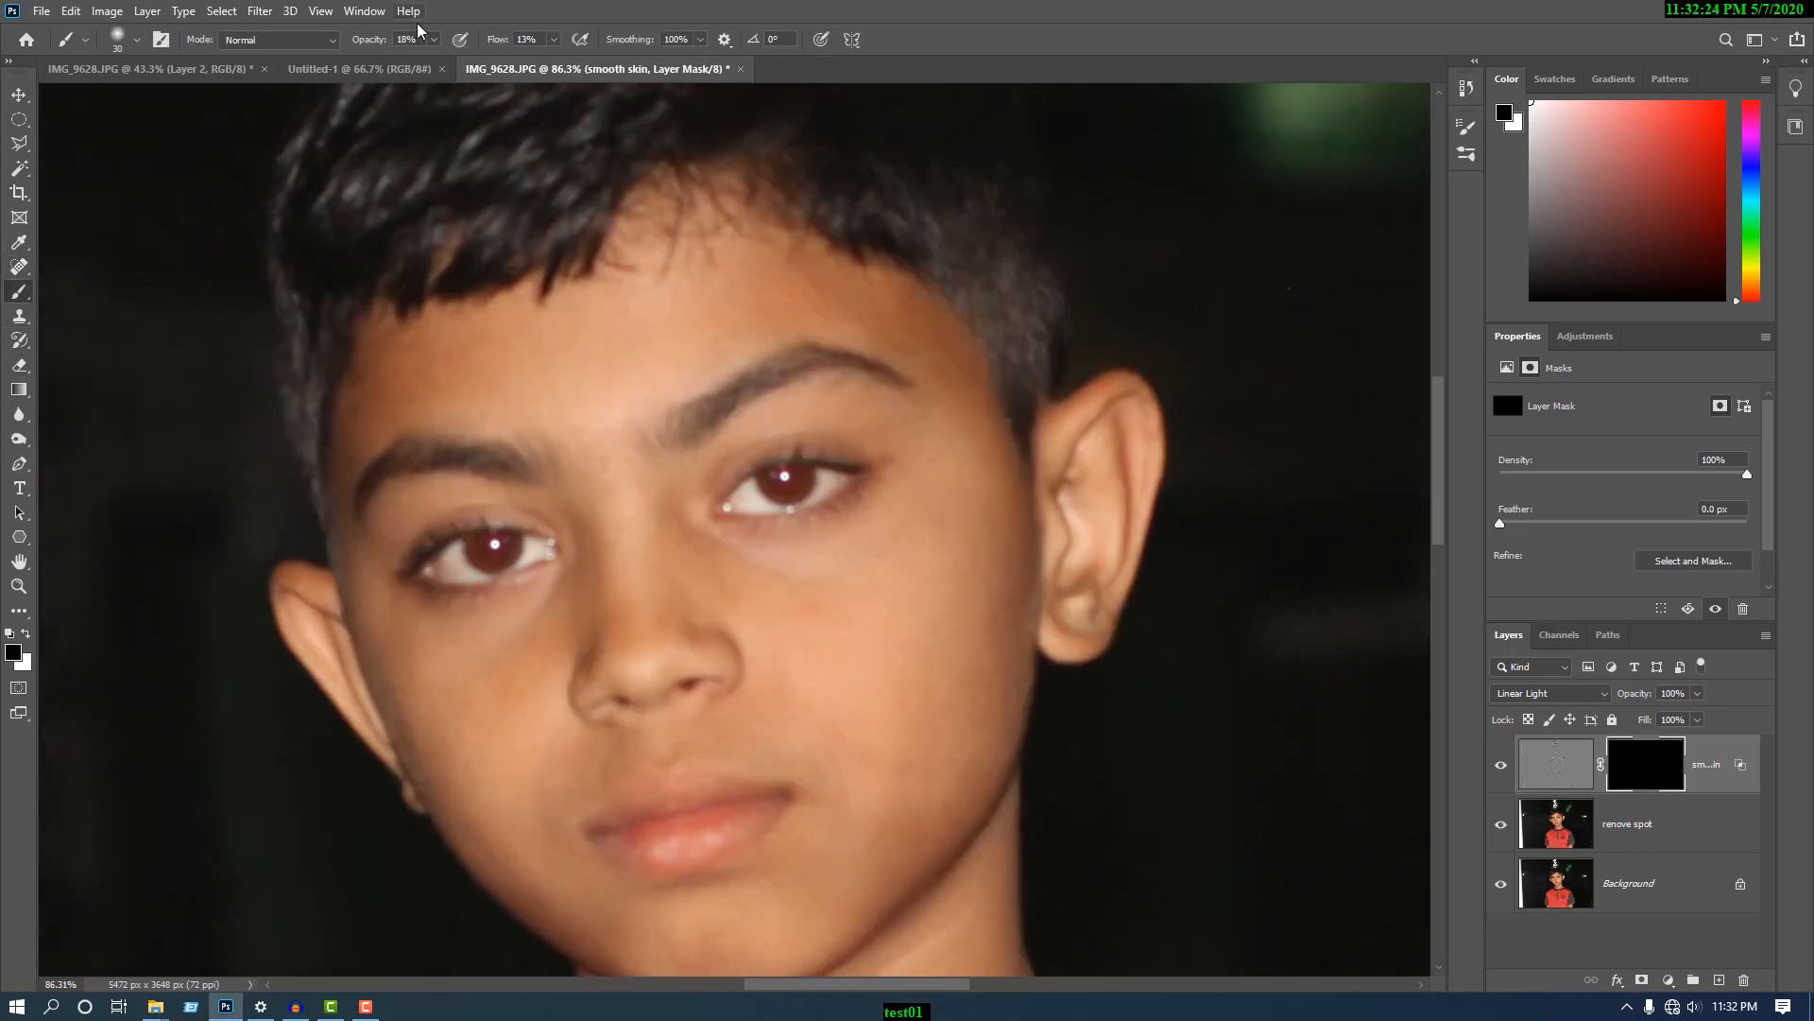
{"action": "left_click", "coordinate": [435, 39]}
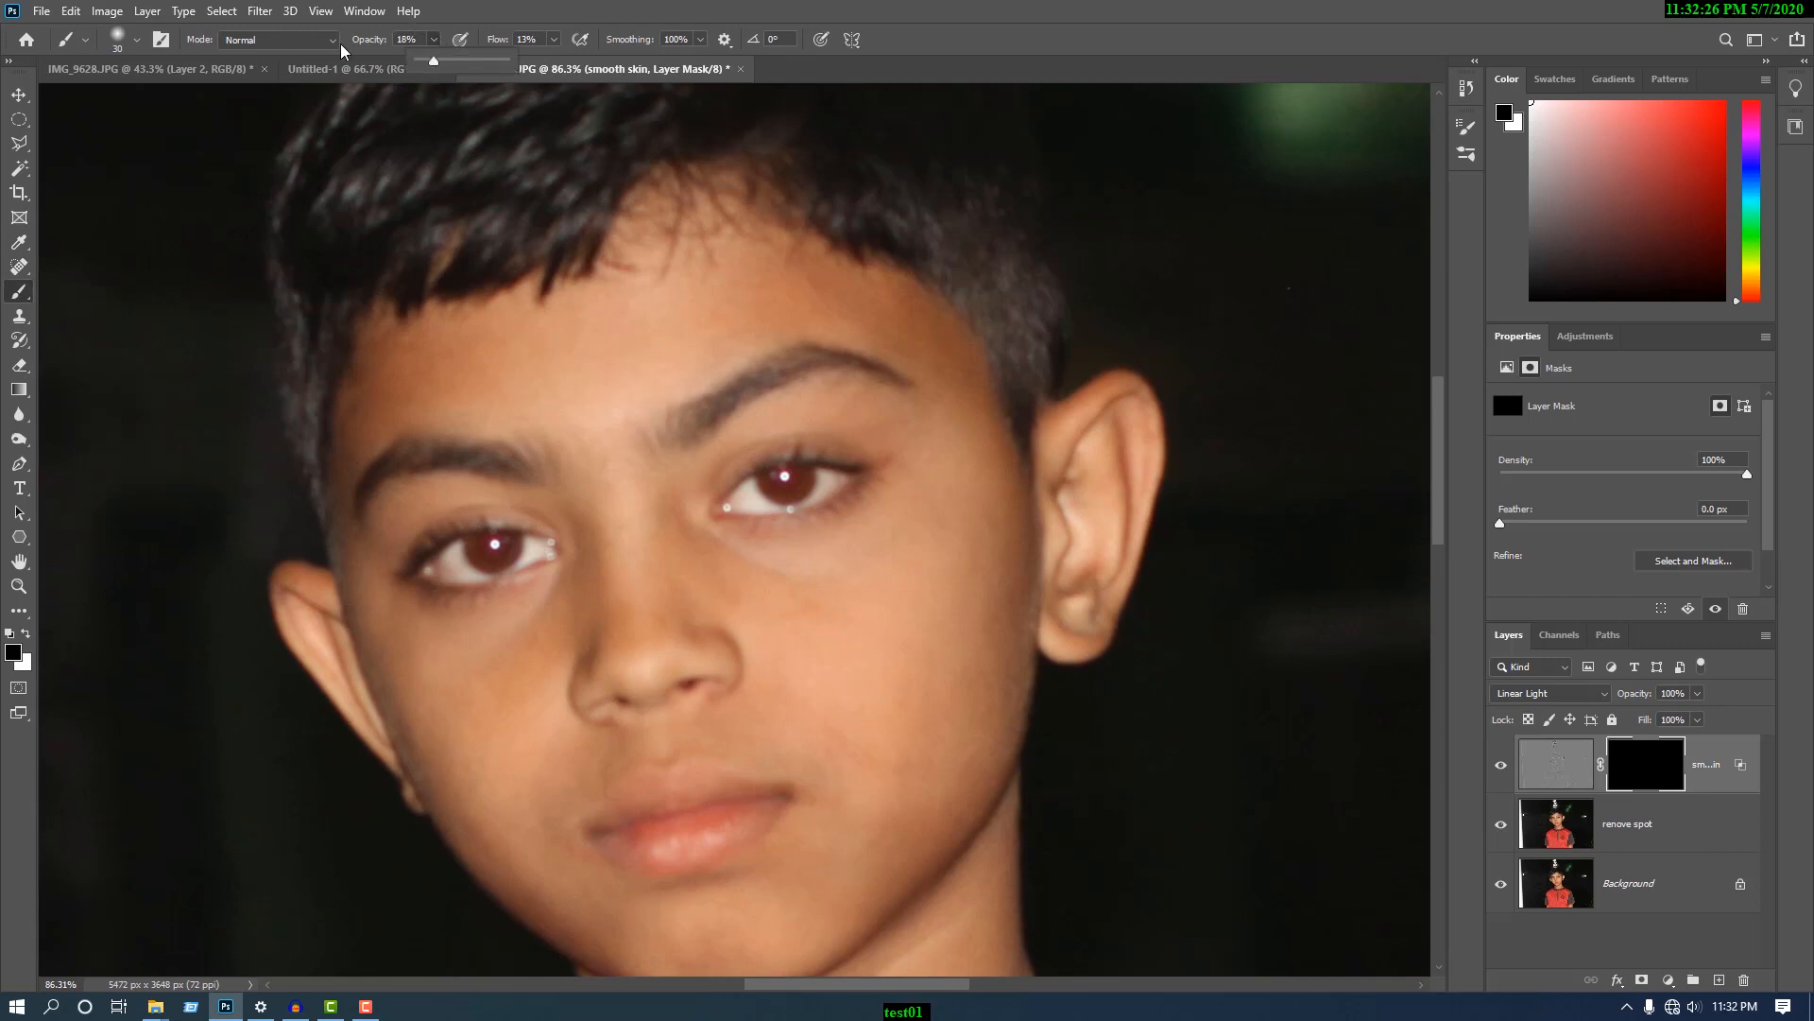
{"action": "left_click", "coordinate": [555, 40]}
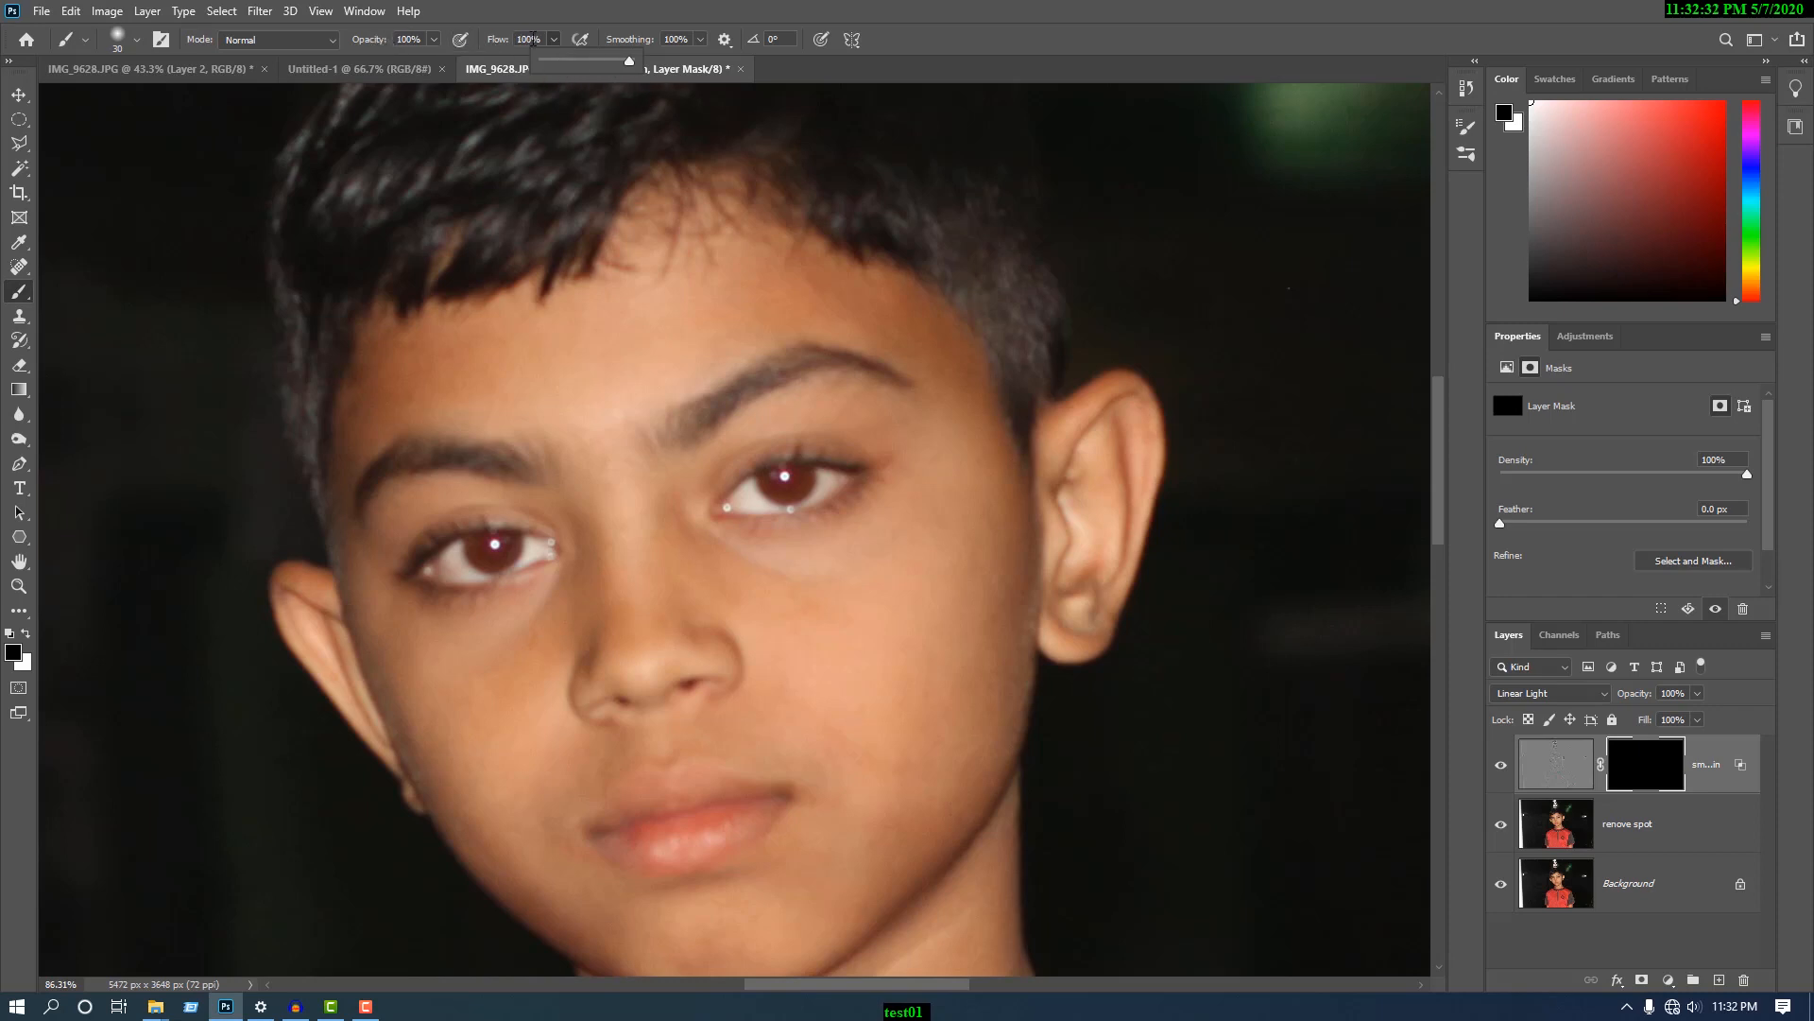
{"action": "right_click", "coordinate": [466, 181]}
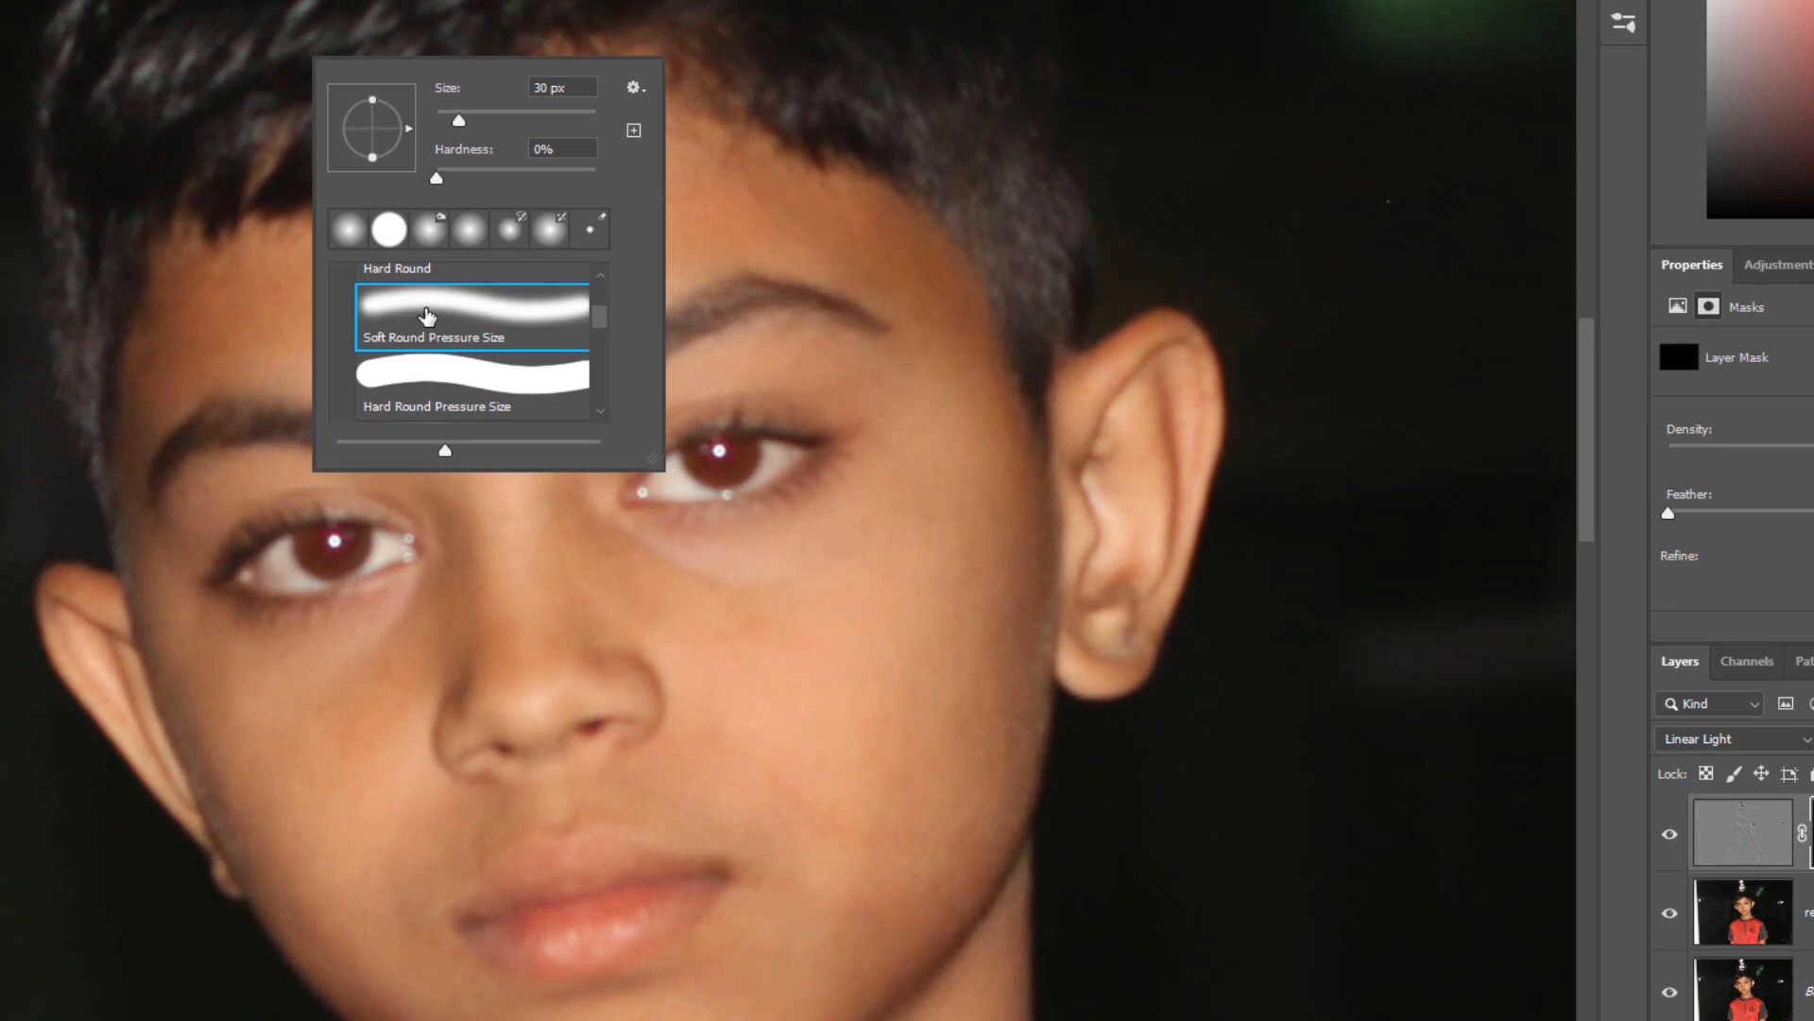
{"action": "left_click", "coordinate": [420, 316]}
{"action": "left_click", "coordinate": [690, 38]}
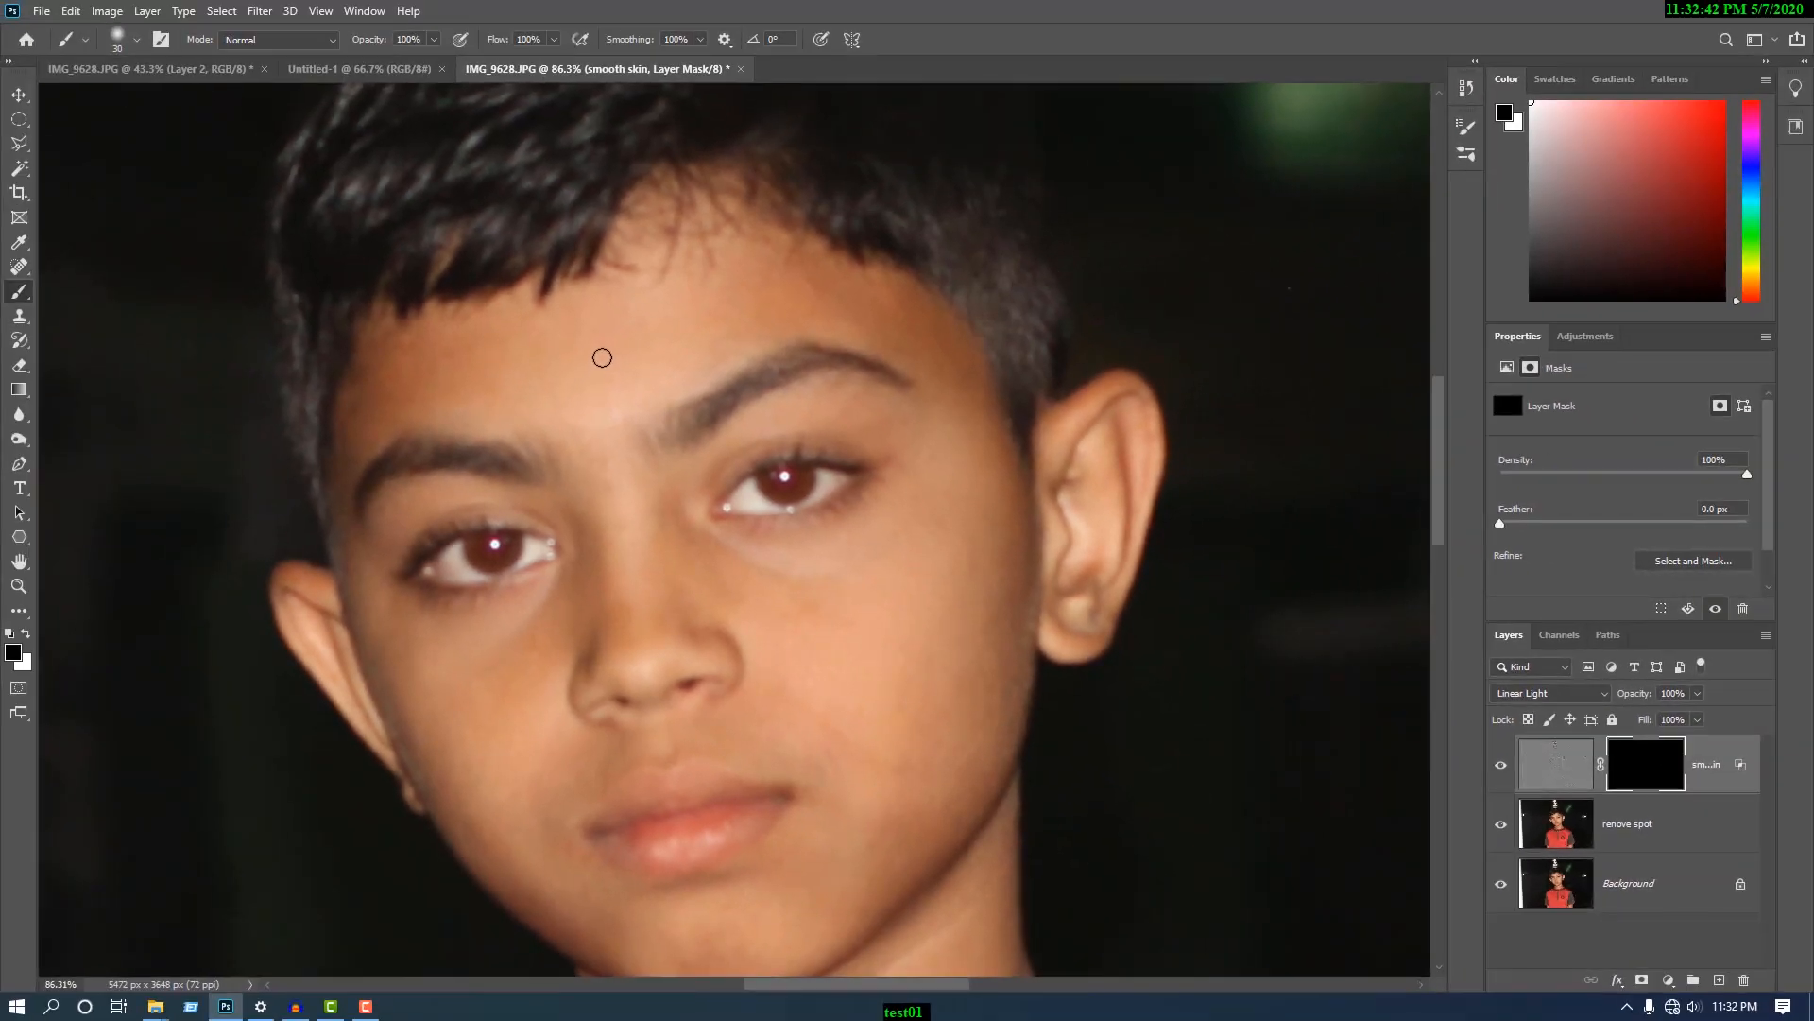
- Enlarge the brush to 150 px and make white the foreground colour for painting on the mask
{"action": "key", "text": "bracketright"}
{"action": "key", "text": "bracketright"}
{"action": "key", "text": "bracketright"}
{"action": "scroll", "coordinate": [589, 362], "scroll_direction": "up", "scroll_amount": 3}
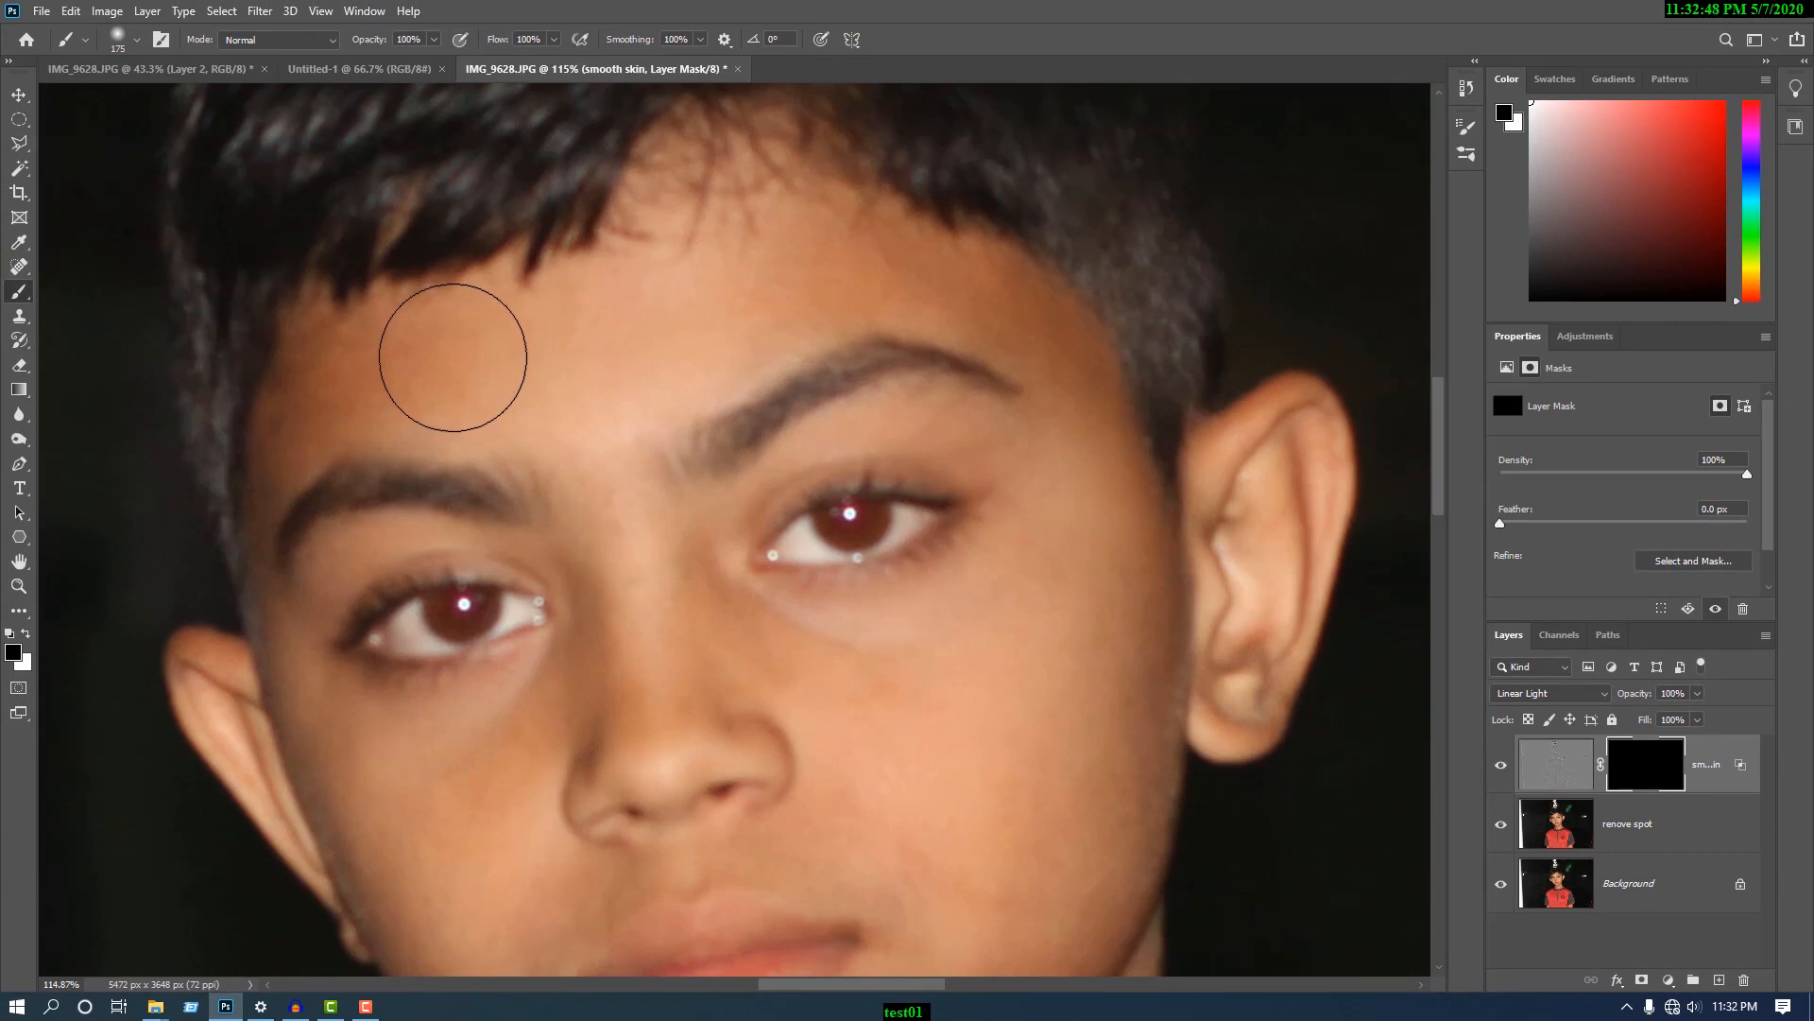
{"action": "key", "text": "bracketleft"}
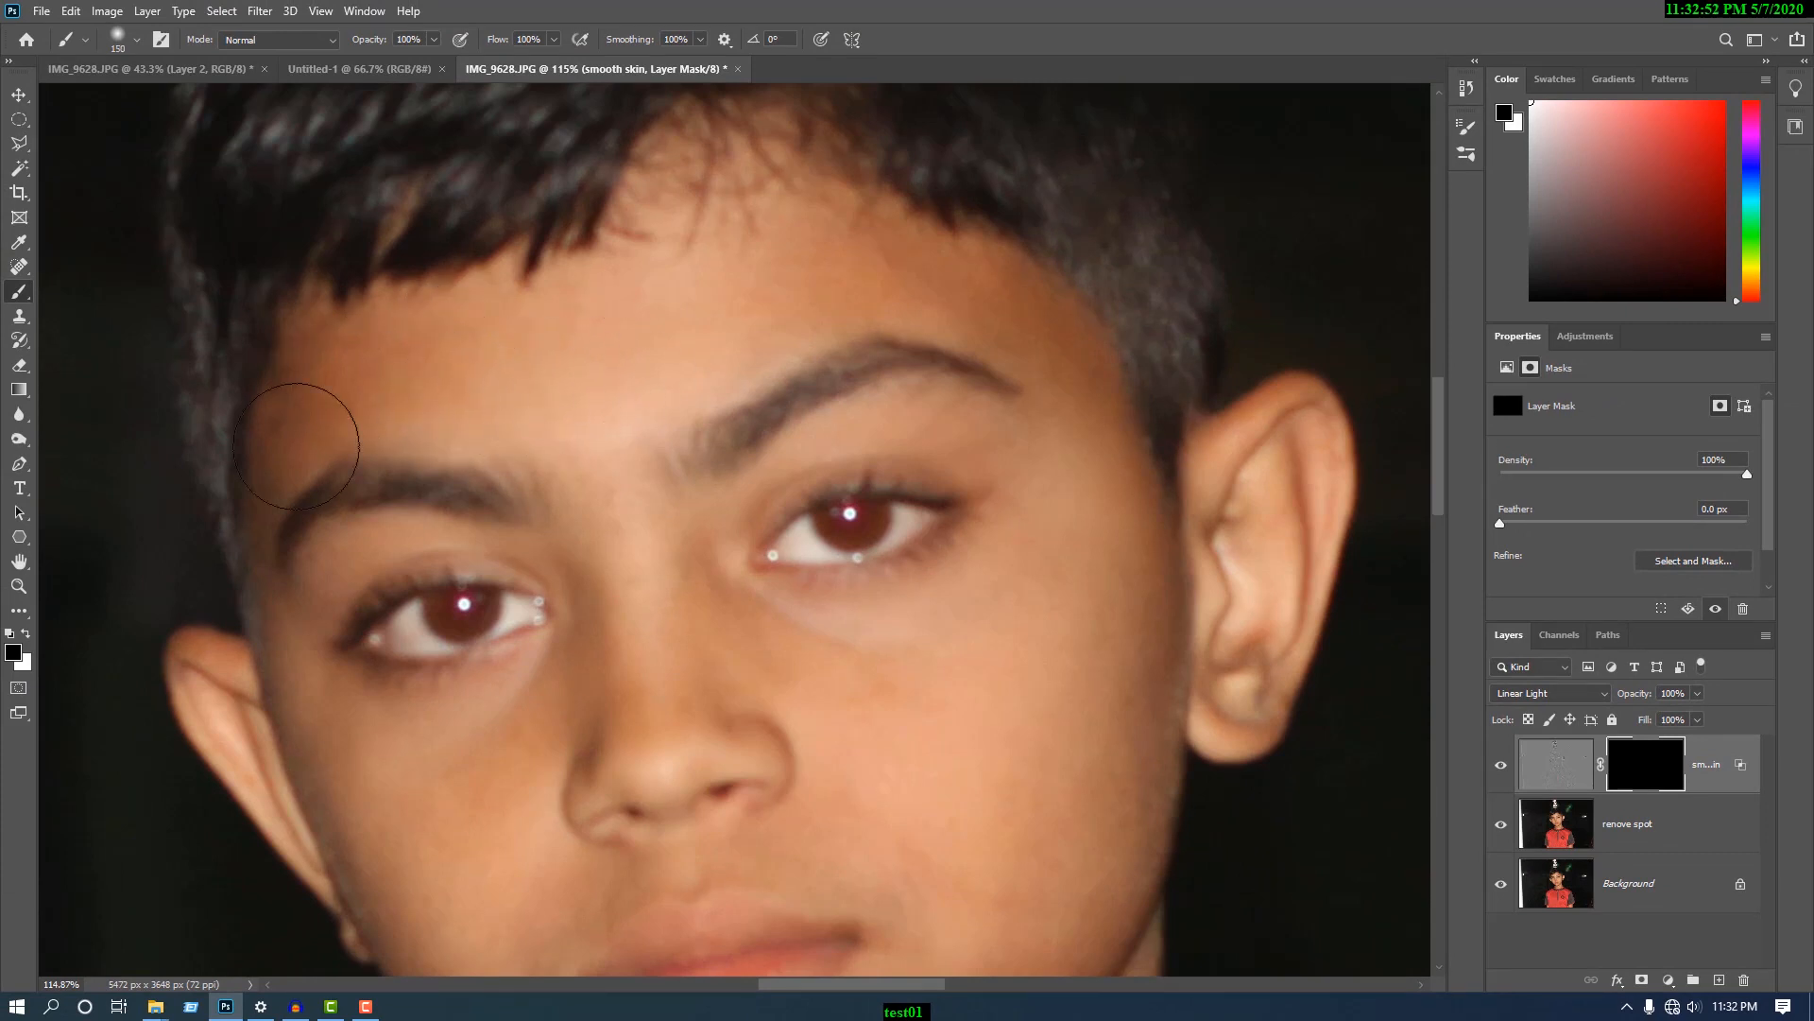
{"action": "left_click", "coordinate": [25, 634]}
{"action": "key", "text": "x"}
{"action": "key", "text": "x"}
{"action": "key", "text": "x"}
{"action": "key", "text": "x"}
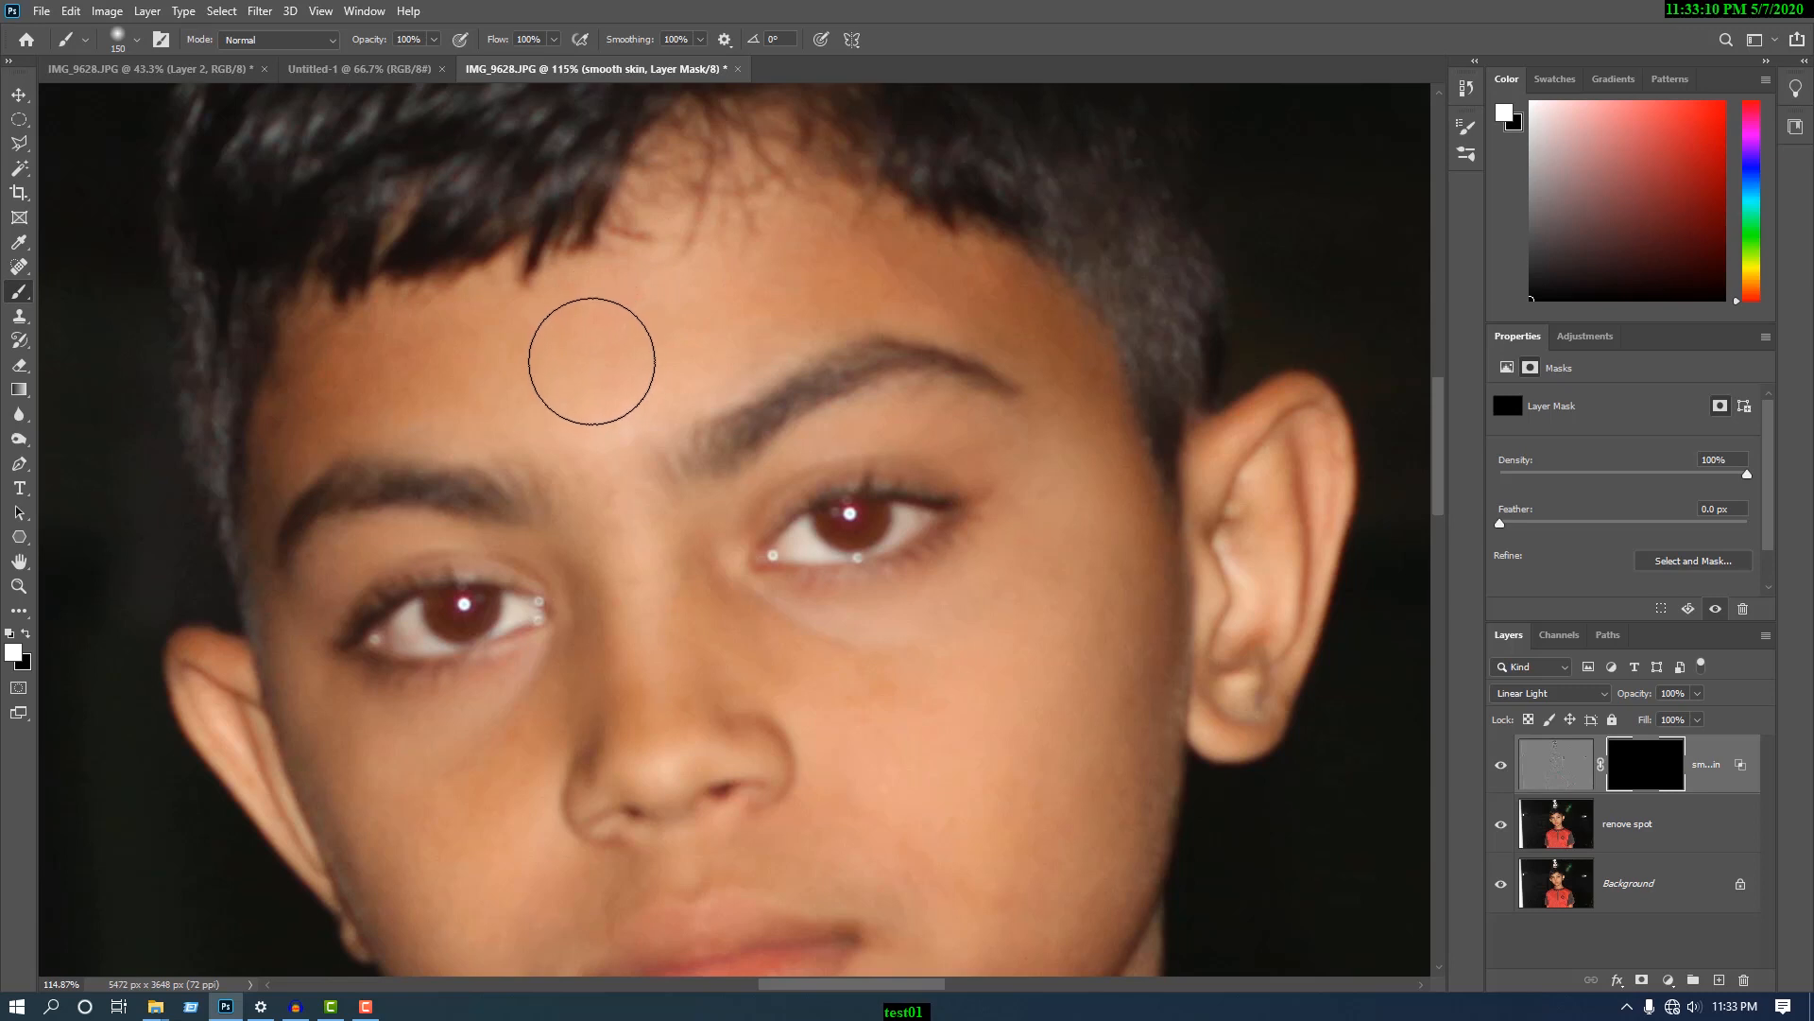
- Reduce the brush to 90 px and paint white on the mask over the forehead and the temple near the larger visible ear
{"action": "key", "text": "bracketleft"}
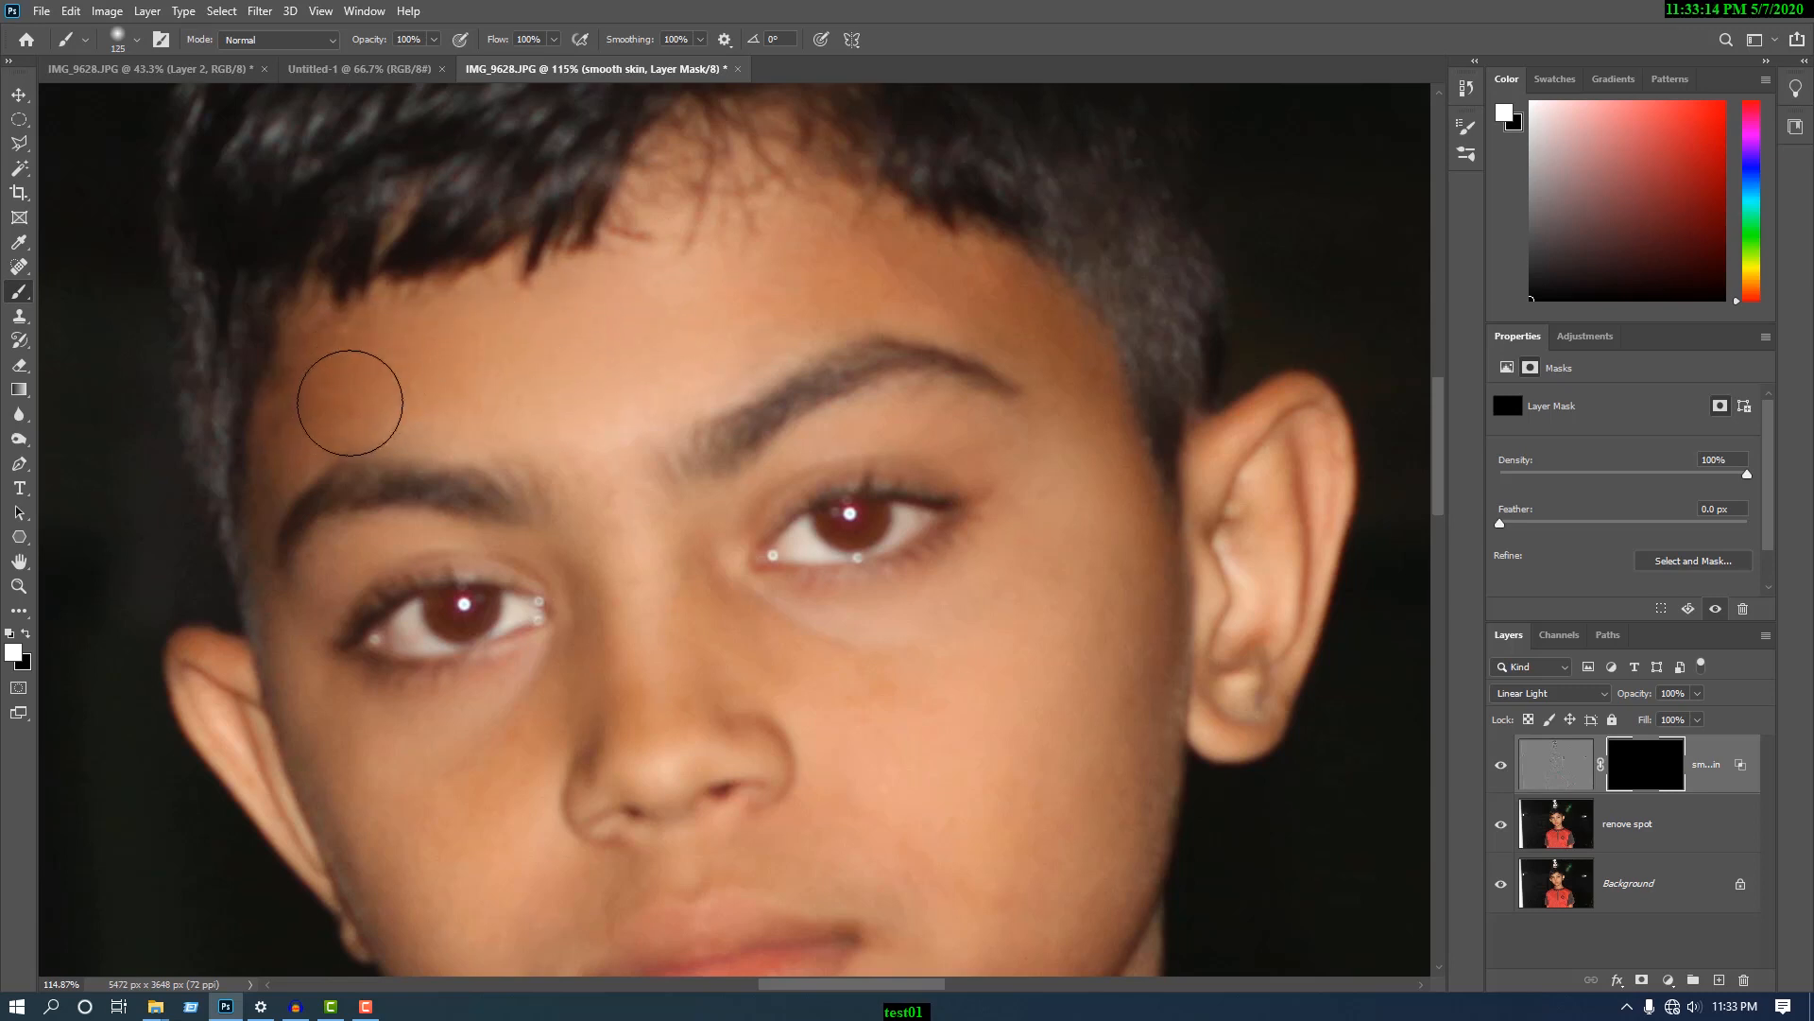
{"action": "left_click_drag", "start_coordinate": [943, 287], "coordinate": [959, 295]}
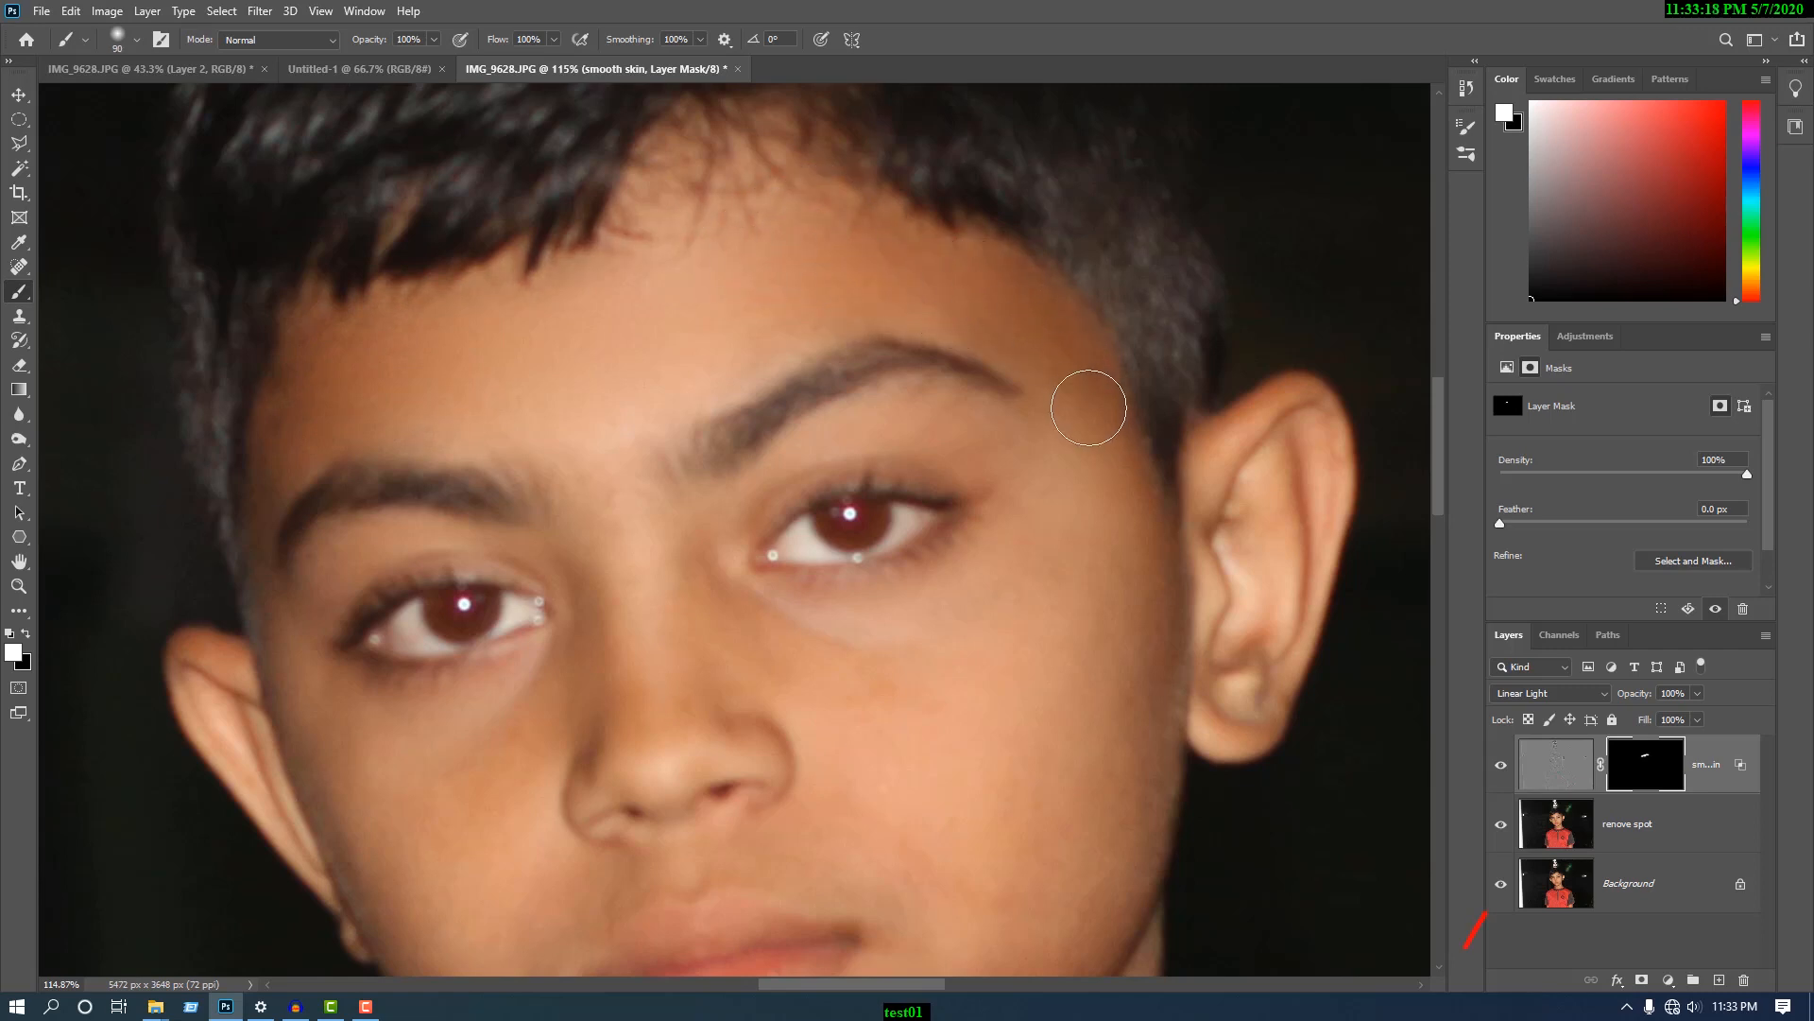
{"action": "left_click_drag", "start_coordinate": [1080, 416], "coordinate": [1165, 563]}
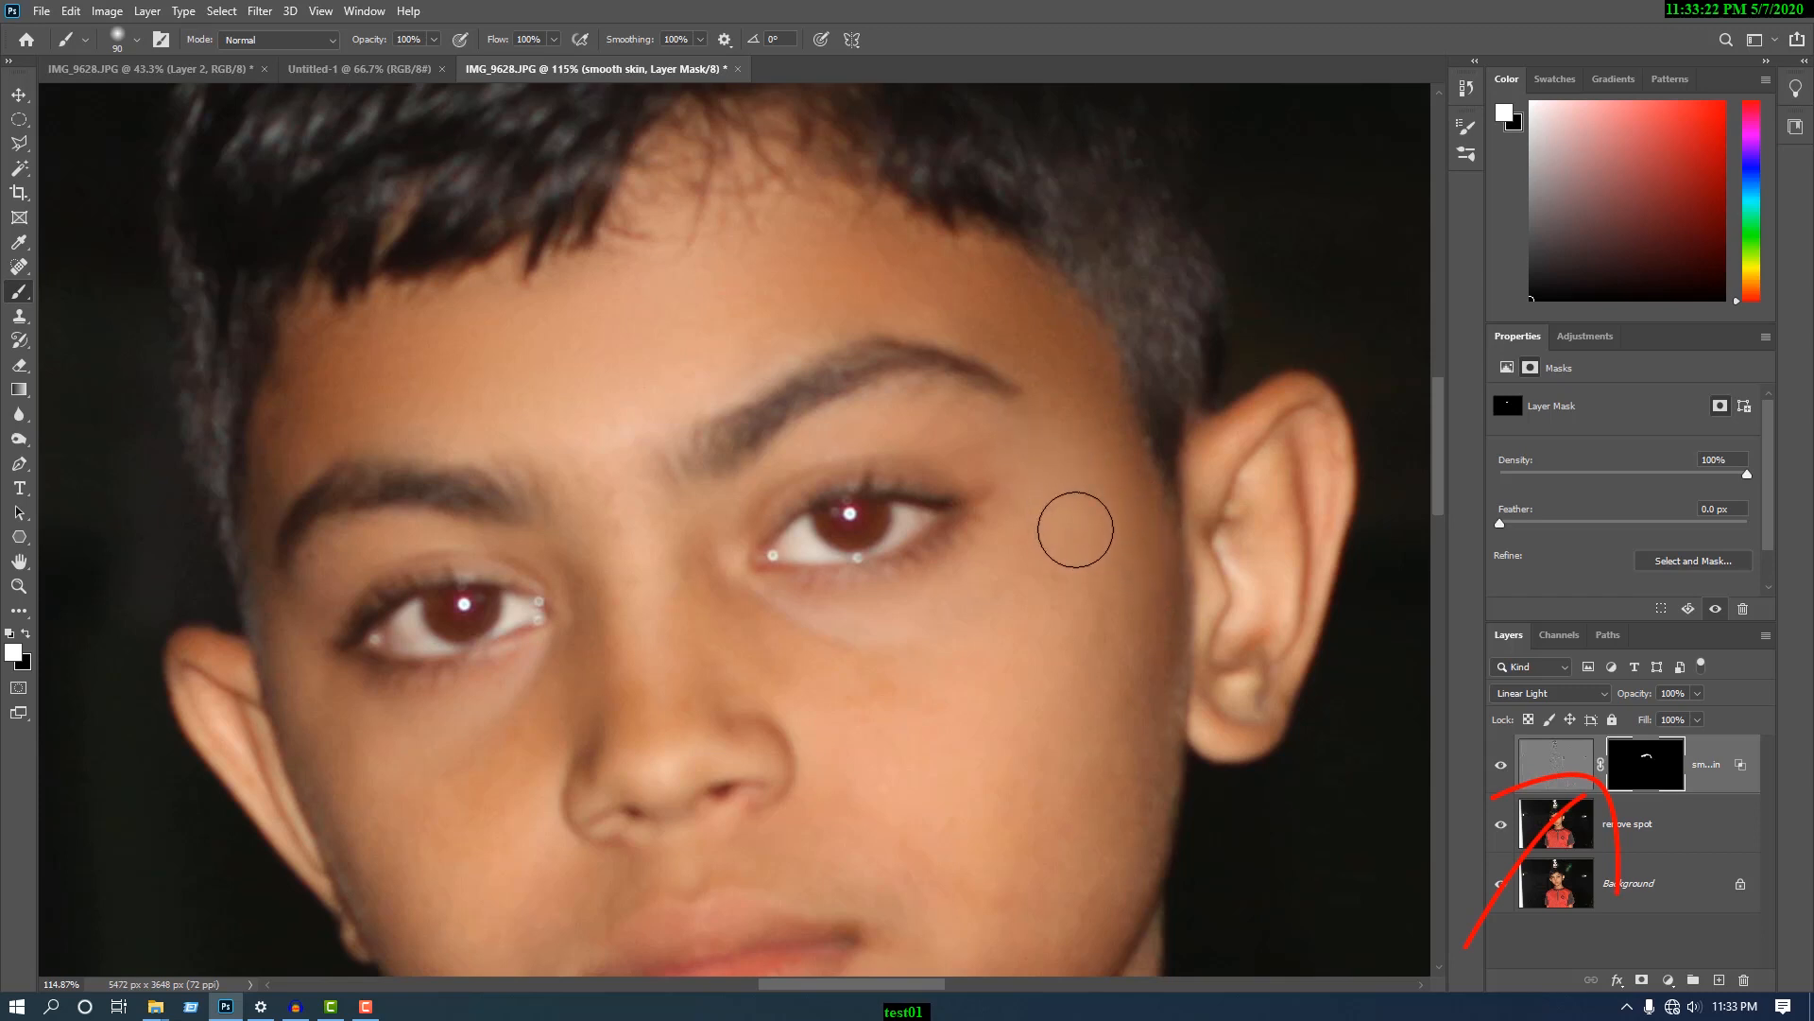
- Enlarge the brush to 150 px and paint white on the mask over the outer cheek, jaw and chin
{"action": "key", "text": "bracketright"}
{"action": "key", "text": "bracketright"}
{"action": "key", "text": "bracketright"}
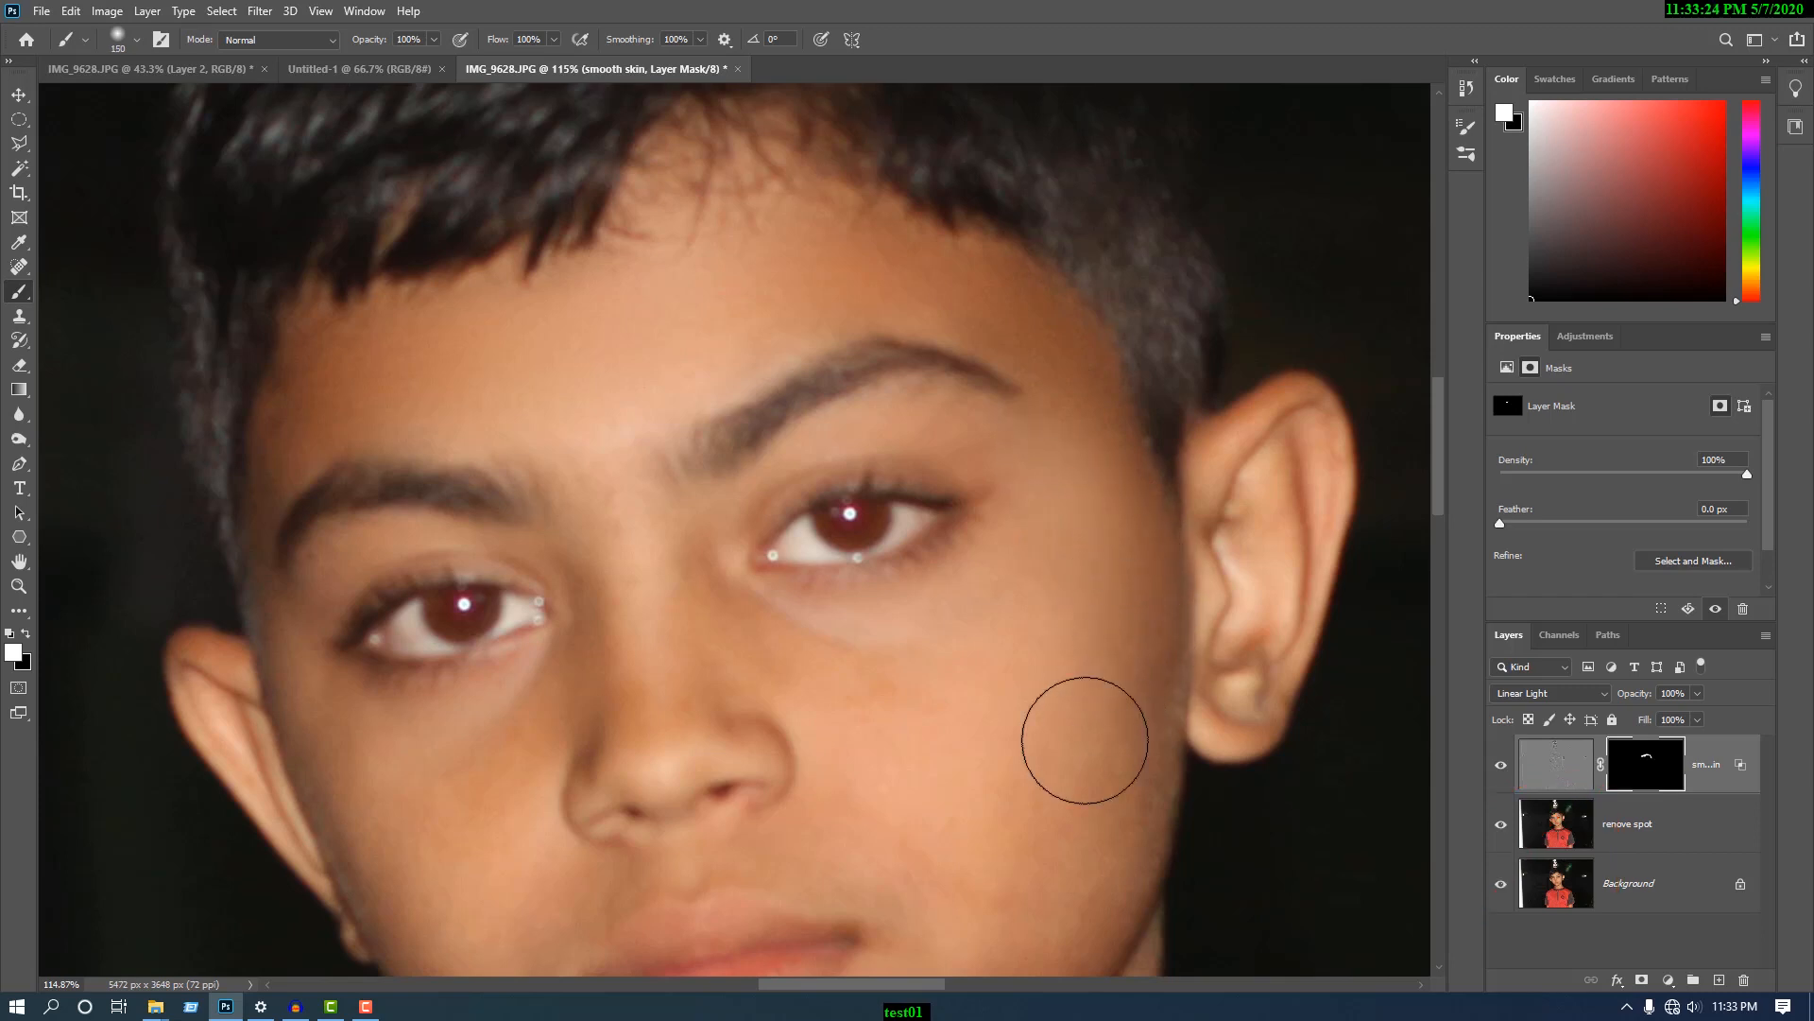
{"action": "scroll", "coordinate": [1063, 723], "scroll_direction": "down", "scroll_amount": 2}
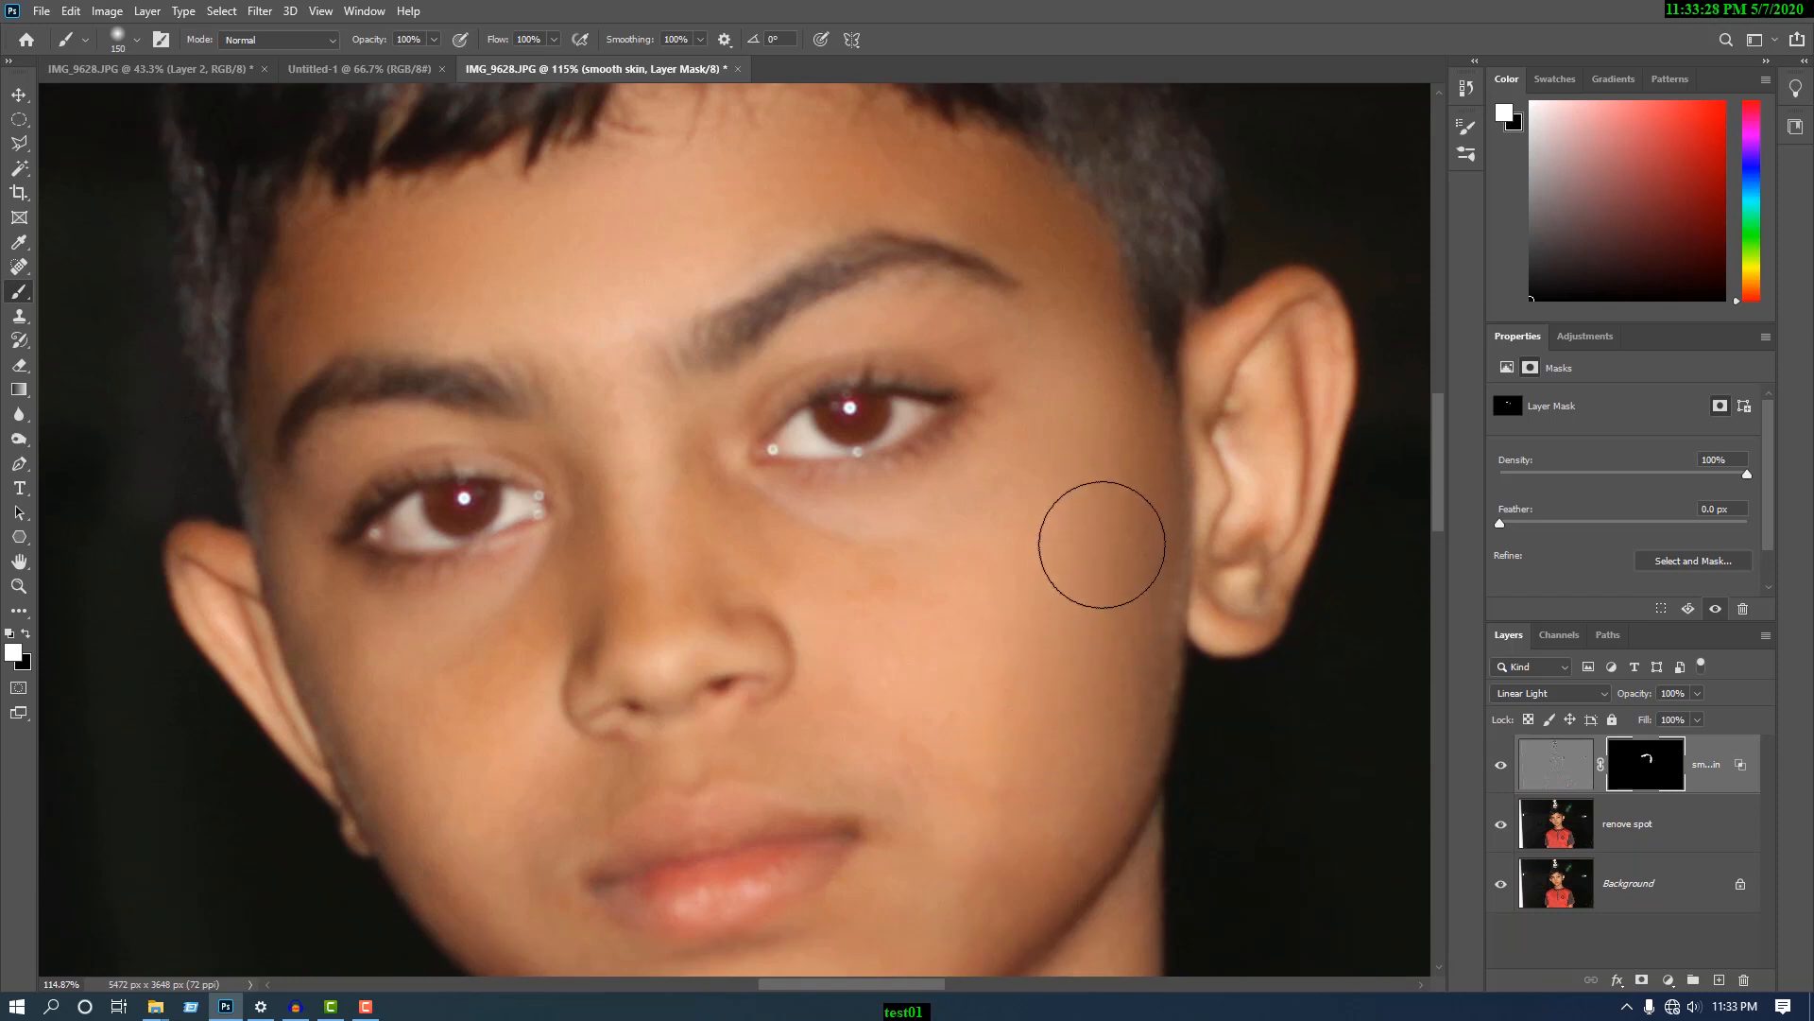
{"action": "scroll", "coordinate": [1097, 538], "scroll_direction": "down", "scroll_amount": 2}
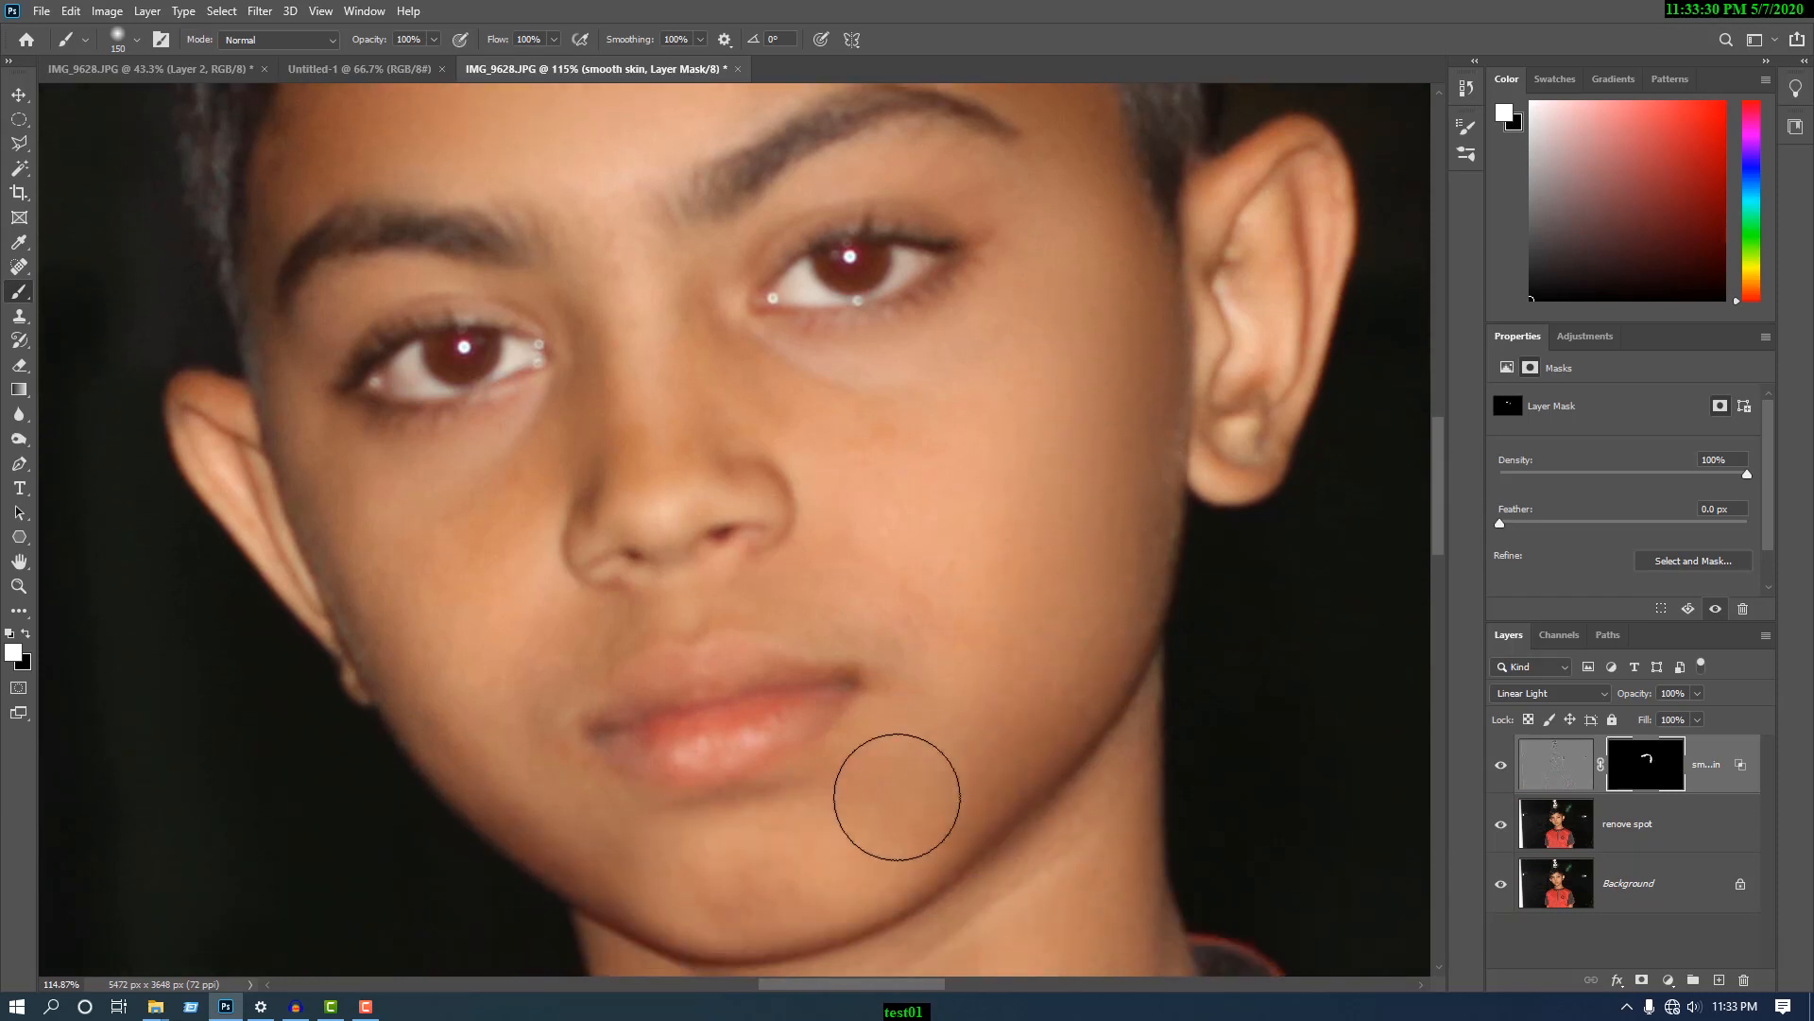
{"action": "left_click_drag", "start_coordinate": [881, 838], "coordinate": [1030, 750]}
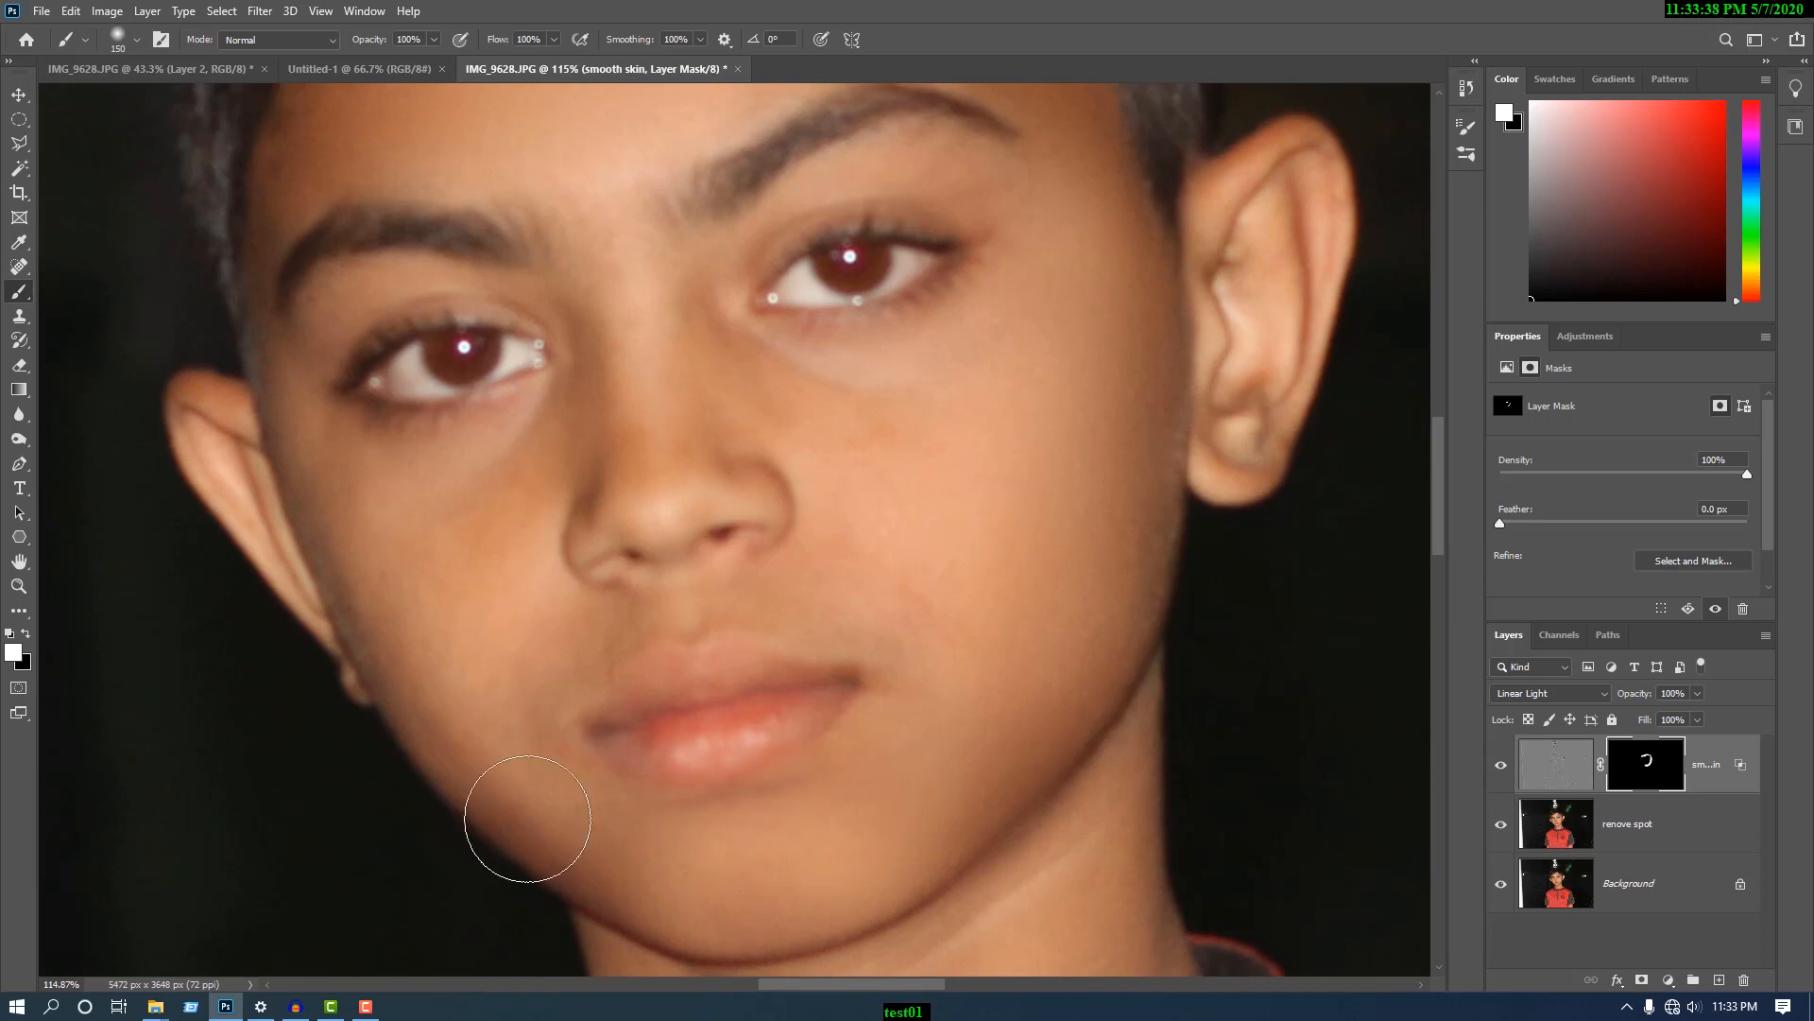
- Reduce the brush to 125 px and paint white on the mask beside the nose and over the cheeks under the eyes
{"action": "key", "text": "bracketleft"}
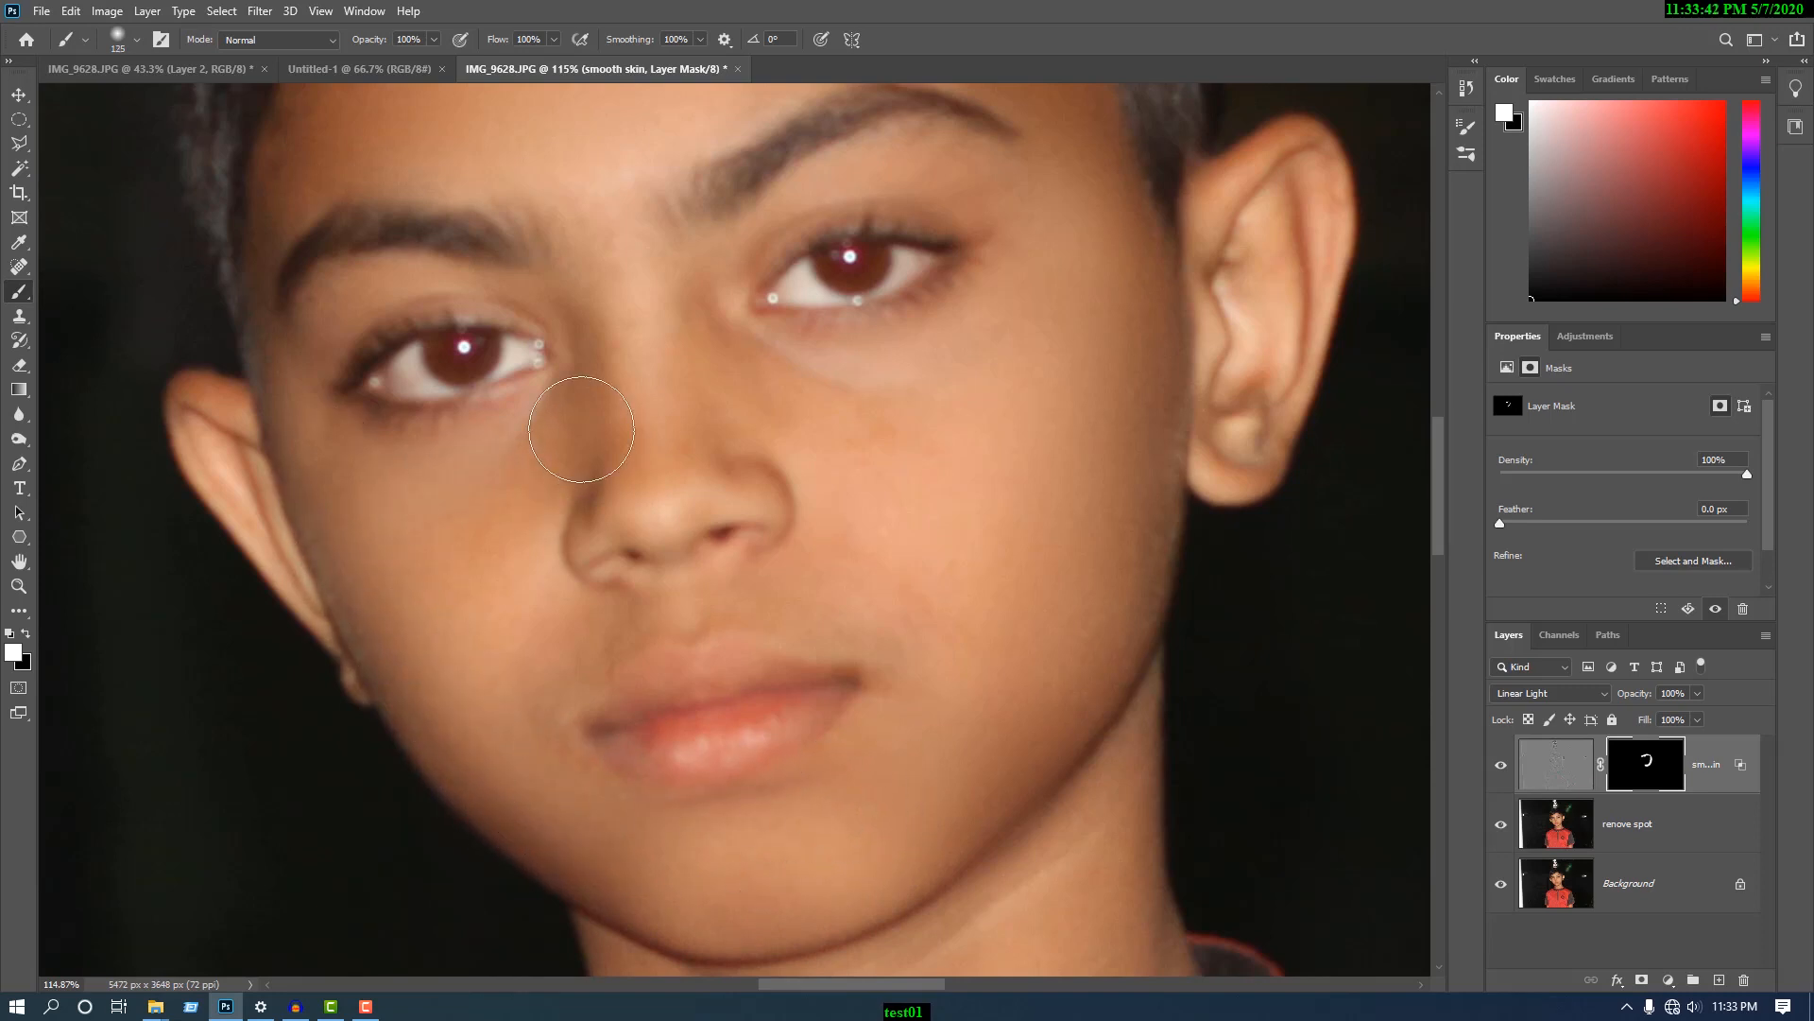
{"action": "mouse_move", "coordinate": [581, 430]}
{"action": "left_mouse_down"}
{"action": "mouse_move", "coordinate": [457, 453]}
{"action": "mouse_move", "coordinate": [339, 444]}
{"action": "mouse_move", "coordinate": [340, 462]}
{"action": "mouse_move", "coordinate": [587, 478]}
{"action": "left_mouse_up"}
{"action": "mouse_move", "coordinate": [763, 380]}
{"action": "left_mouse_down"}
{"action": "mouse_move", "coordinate": [979, 326]}
{"action": "mouse_move", "coordinate": [892, 490]}
{"action": "left_mouse_up"}
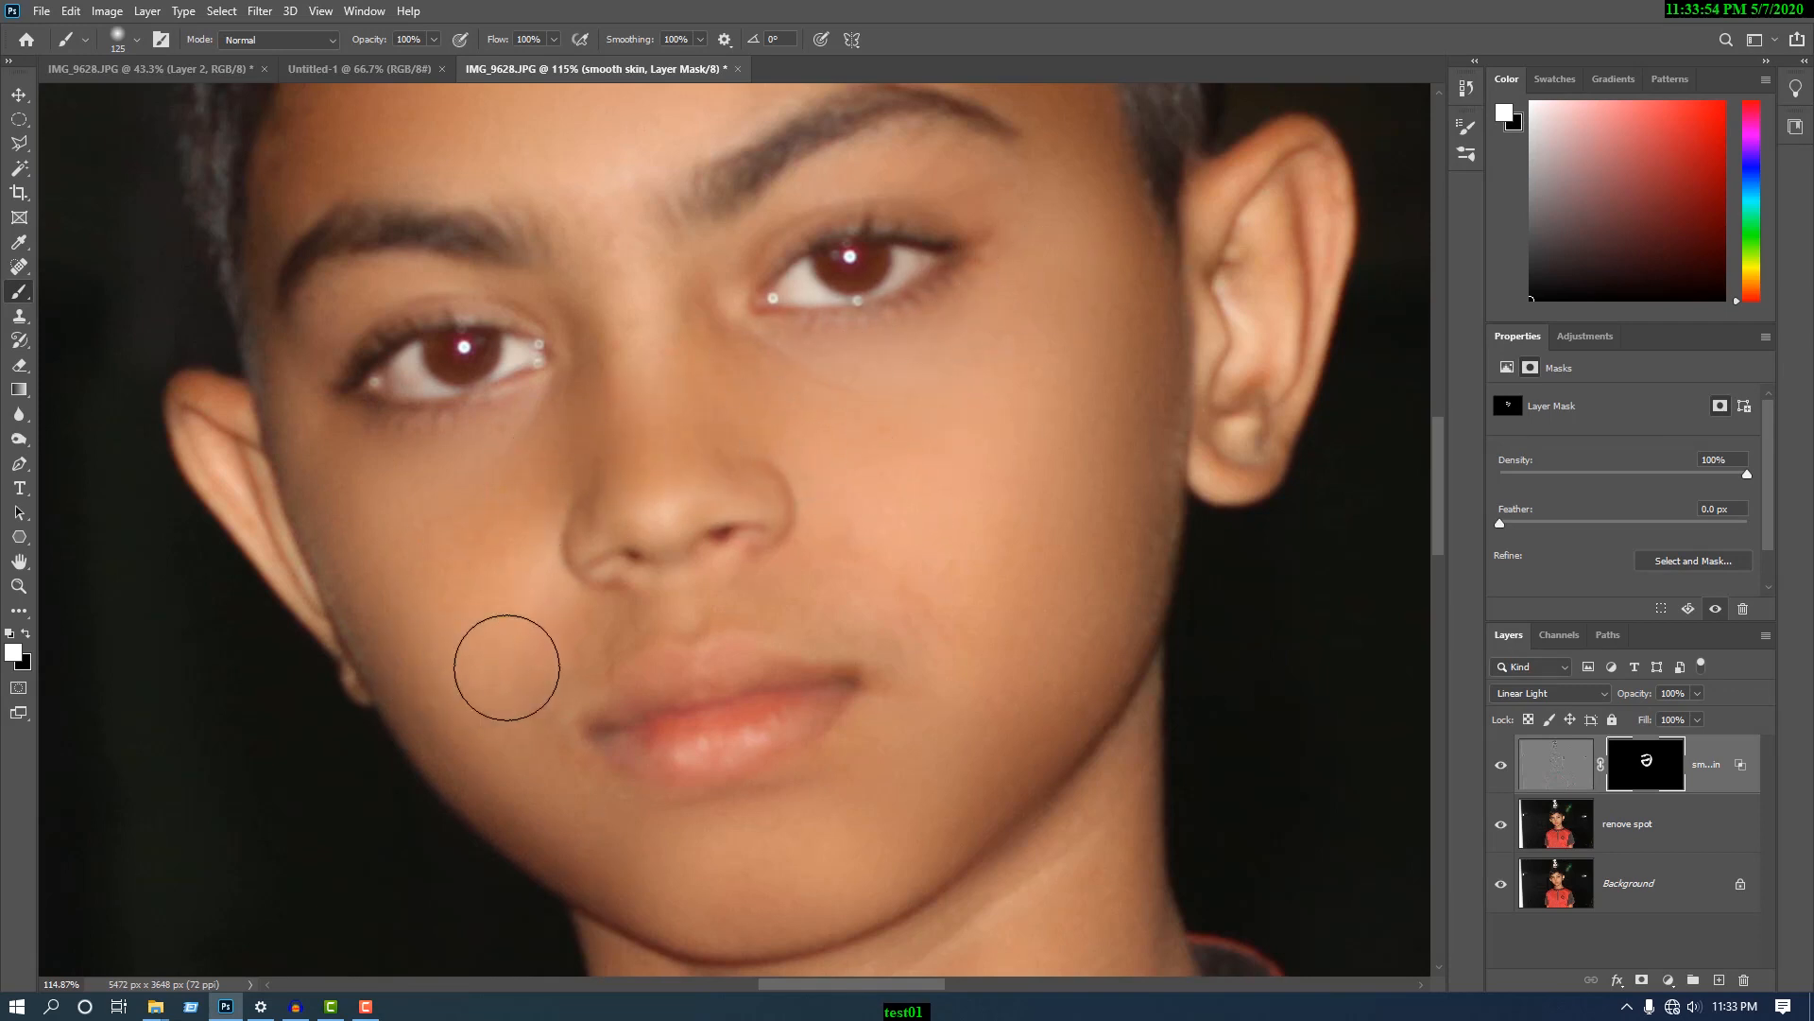
- Reduce the brush to 80 px and paint white on the mask over the skin around the mouth and lower cheeks
{"action": "key", "text": "bracketleft"}
{"action": "key", "text": "bracketleft"}
{"action": "key", "text": "bracketleft"}
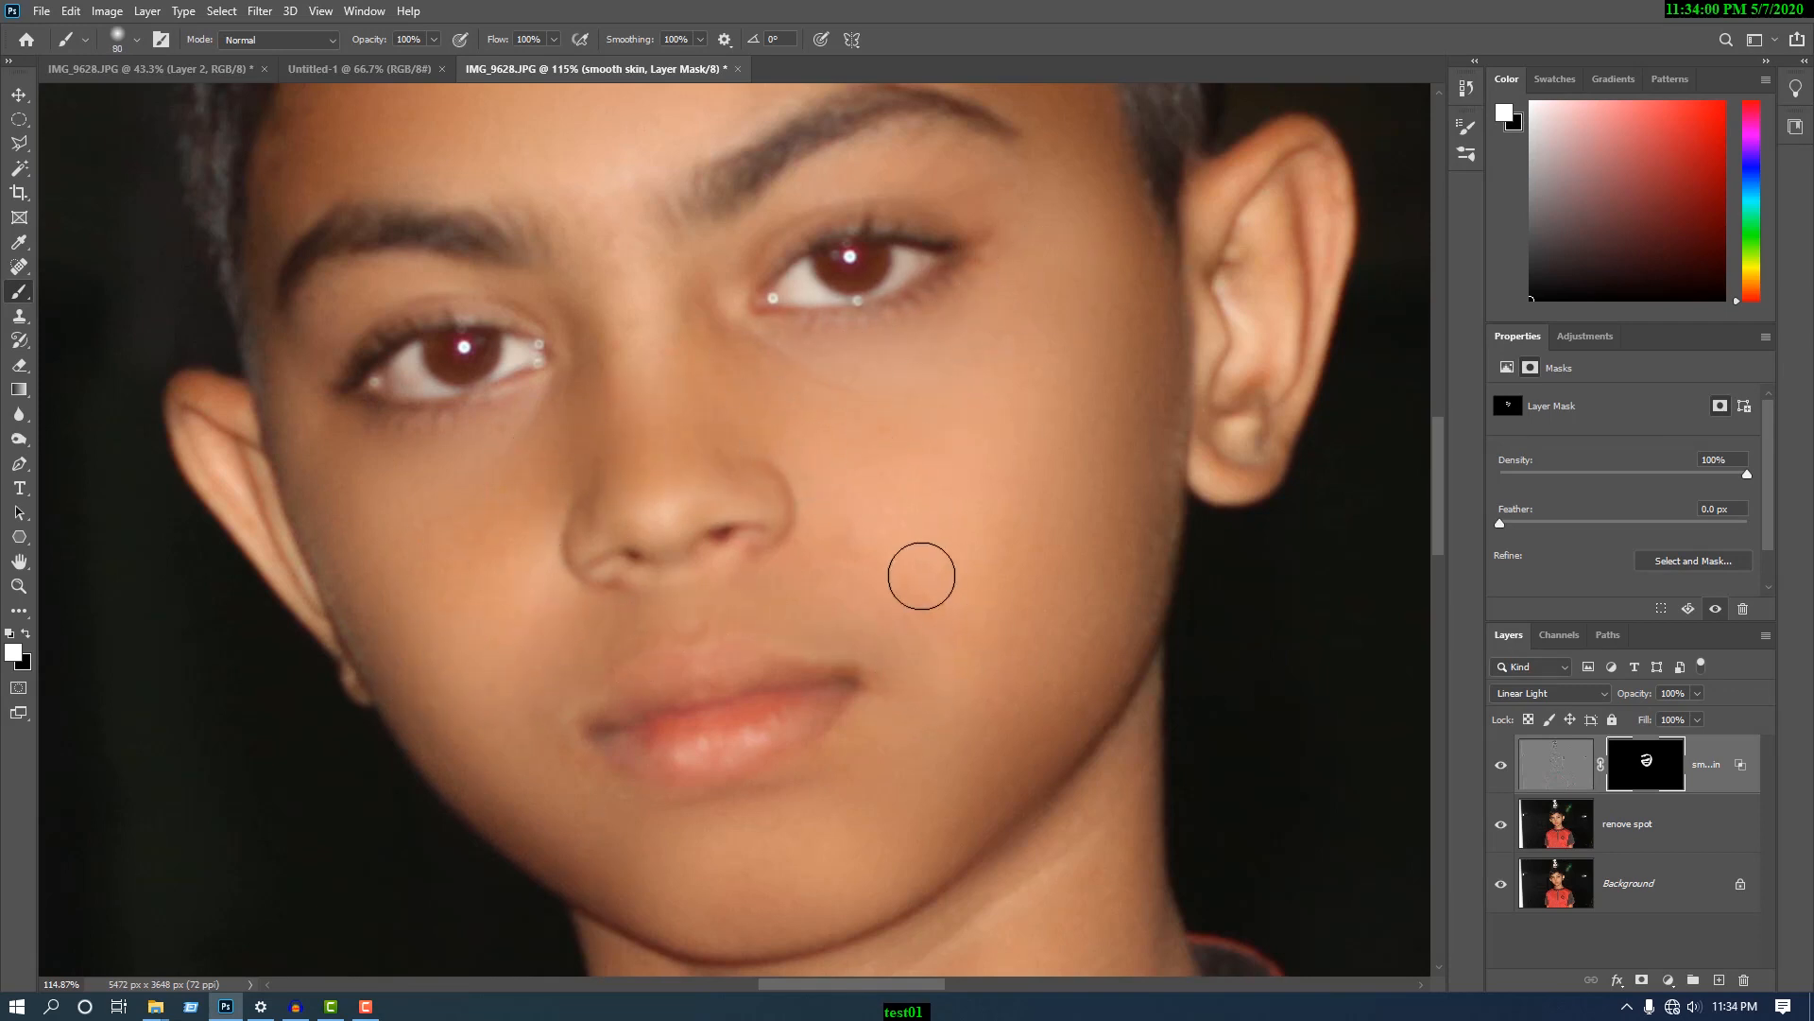
{"action": "scroll", "coordinate": [983, 369], "scroll_direction": "up", "scroll_amount": 3}
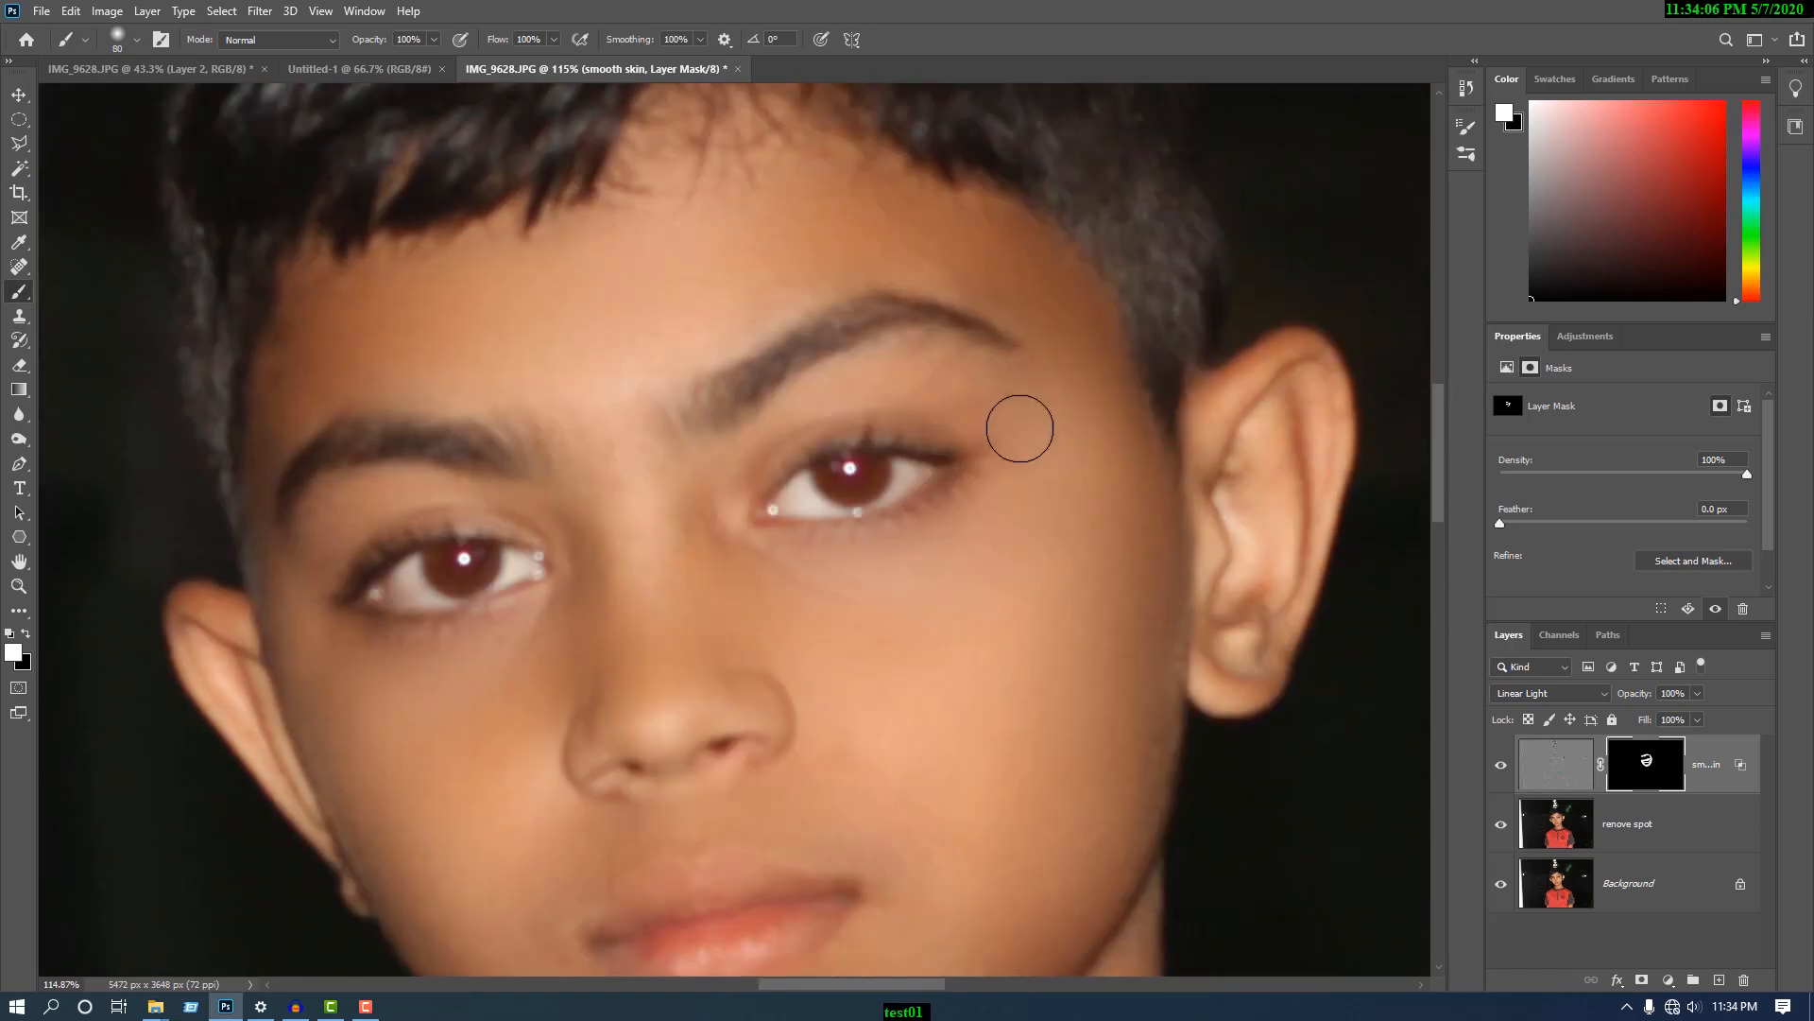
- Reduce the brush to 50 px, then 40 px, and paint white on the mask over the skin around the eyebrows and eyes
{"action": "key", "text": "bracketleft"}
{"action": "key", "text": "bracketleft"}
{"action": "key", "text": "bracketleft"}
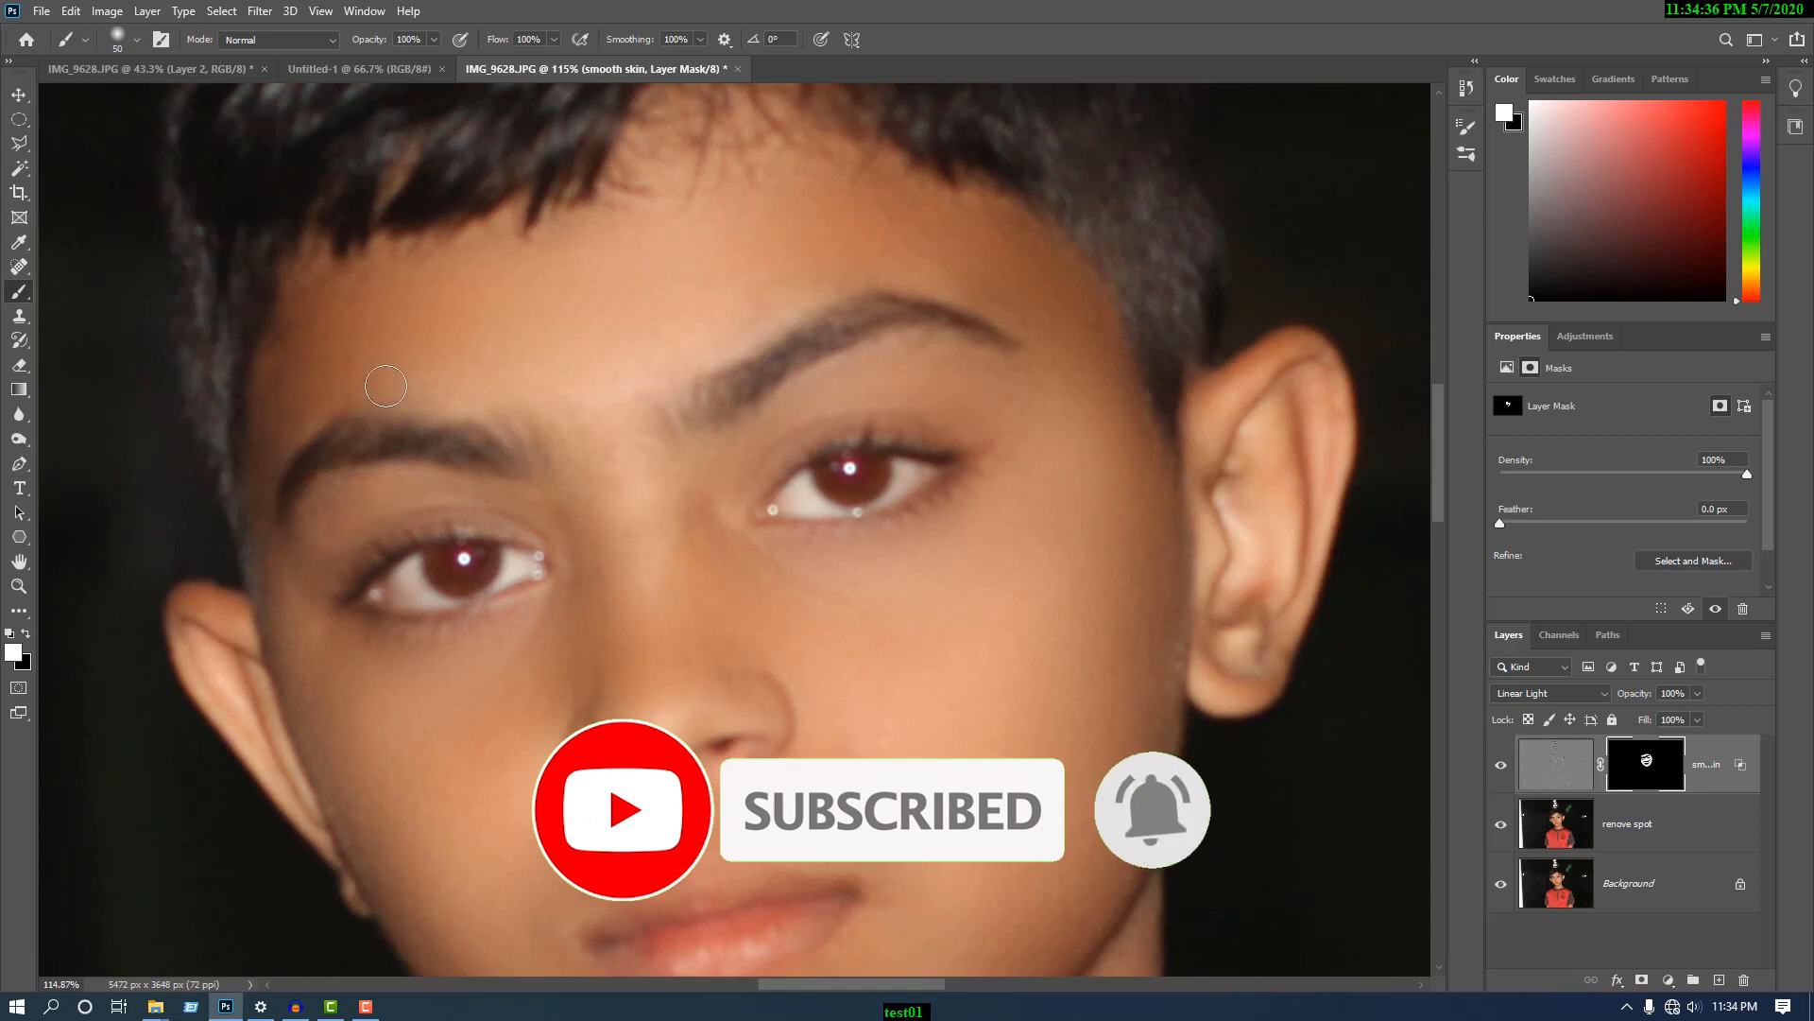
{"action": "key", "text": "bracketleft"}
{"action": "scroll", "coordinate": [1275, 397], "scroll_direction": "down", "scroll_amount": 2}
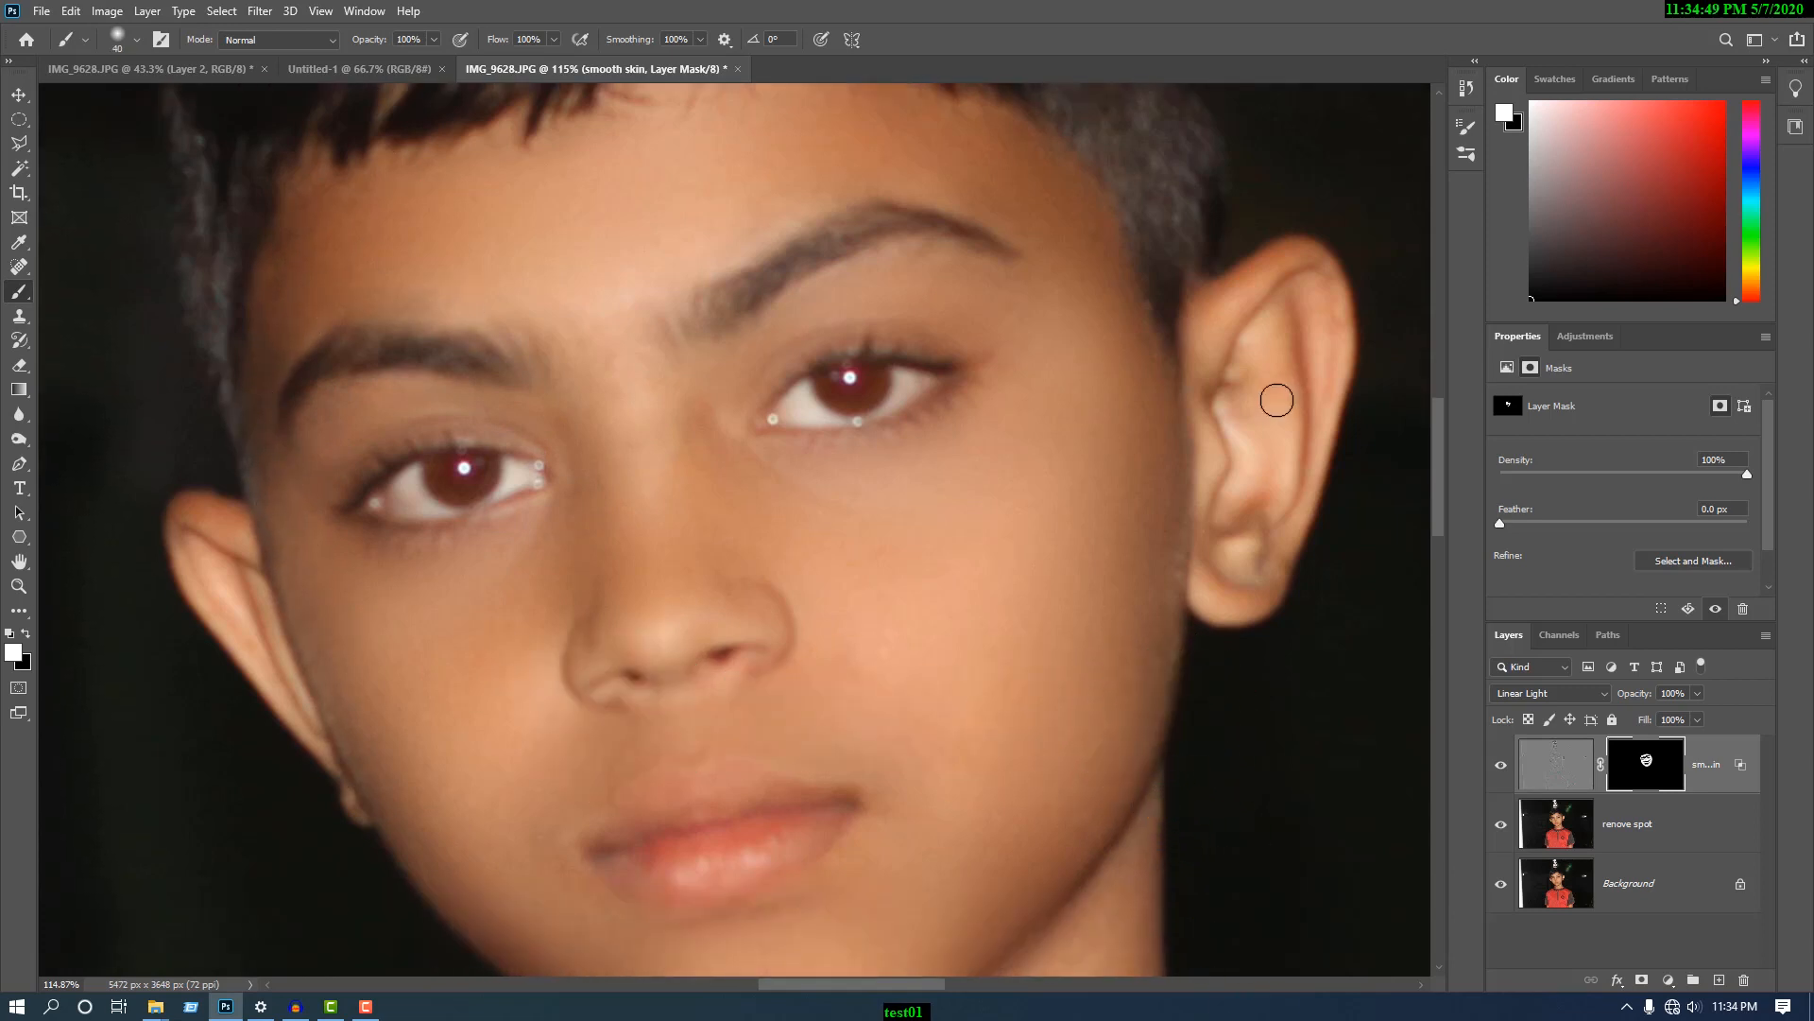
- Enlarge the brush to 80 px and paint white on the mask over the larger visible ear
{"action": "key", "text": "bracketright"}
{"action": "key", "text": "bracketright"}
{"action": "key", "text": "bracketright"}
{"action": "key", "text": "bracketright"}
{"action": "mouse_move", "coordinate": [1281, 286]}
{"action": "left_mouse_down"}
{"action": "mouse_move", "coordinate": [1306, 425]}
{"action": "mouse_move", "coordinate": [1304, 356]}
{"action": "mouse_move", "coordinate": [1237, 575]}
{"action": "mouse_move", "coordinate": [1255, 582]}
{"action": "mouse_move", "coordinate": [1215, 412]}
{"action": "mouse_move", "coordinate": [1255, 338]}
{"action": "left_mouse_up"}
{"action": "scroll", "coordinate": [1276, 328], "scroll_direction": "down", "scroll_amount": 3}
{"action": "scroll", "coordinate": [1219, 359], "scroll_direction": "down", "scroll_amount": 2}
{"action": "scroll", "coordinate": [458, 384], "scroll_direction": "down", "scroll_amount": 1}
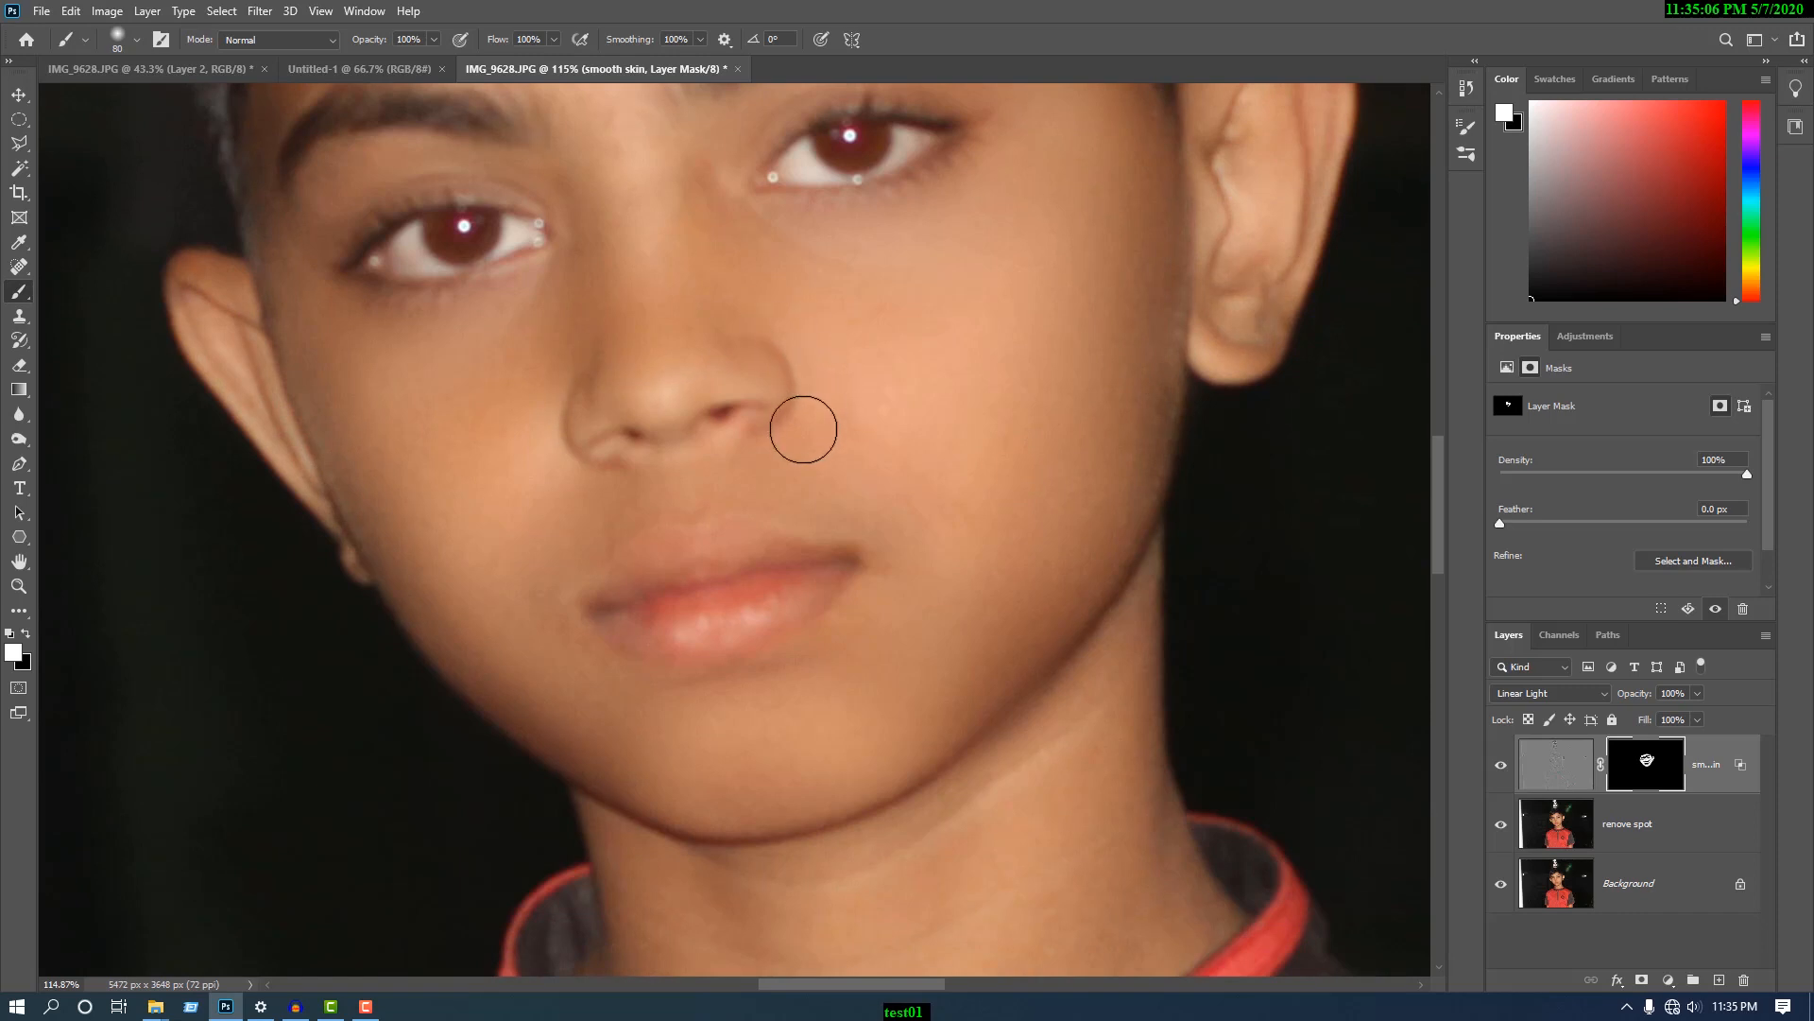
- Reduce the brush to 60 px and paint white on the mask over the temple and cheek edge beside the smaller visible ear
{"action": "scroll", "coordinate": [1030, 495], "scroll_direction": "up", "scroll_amount": 6}
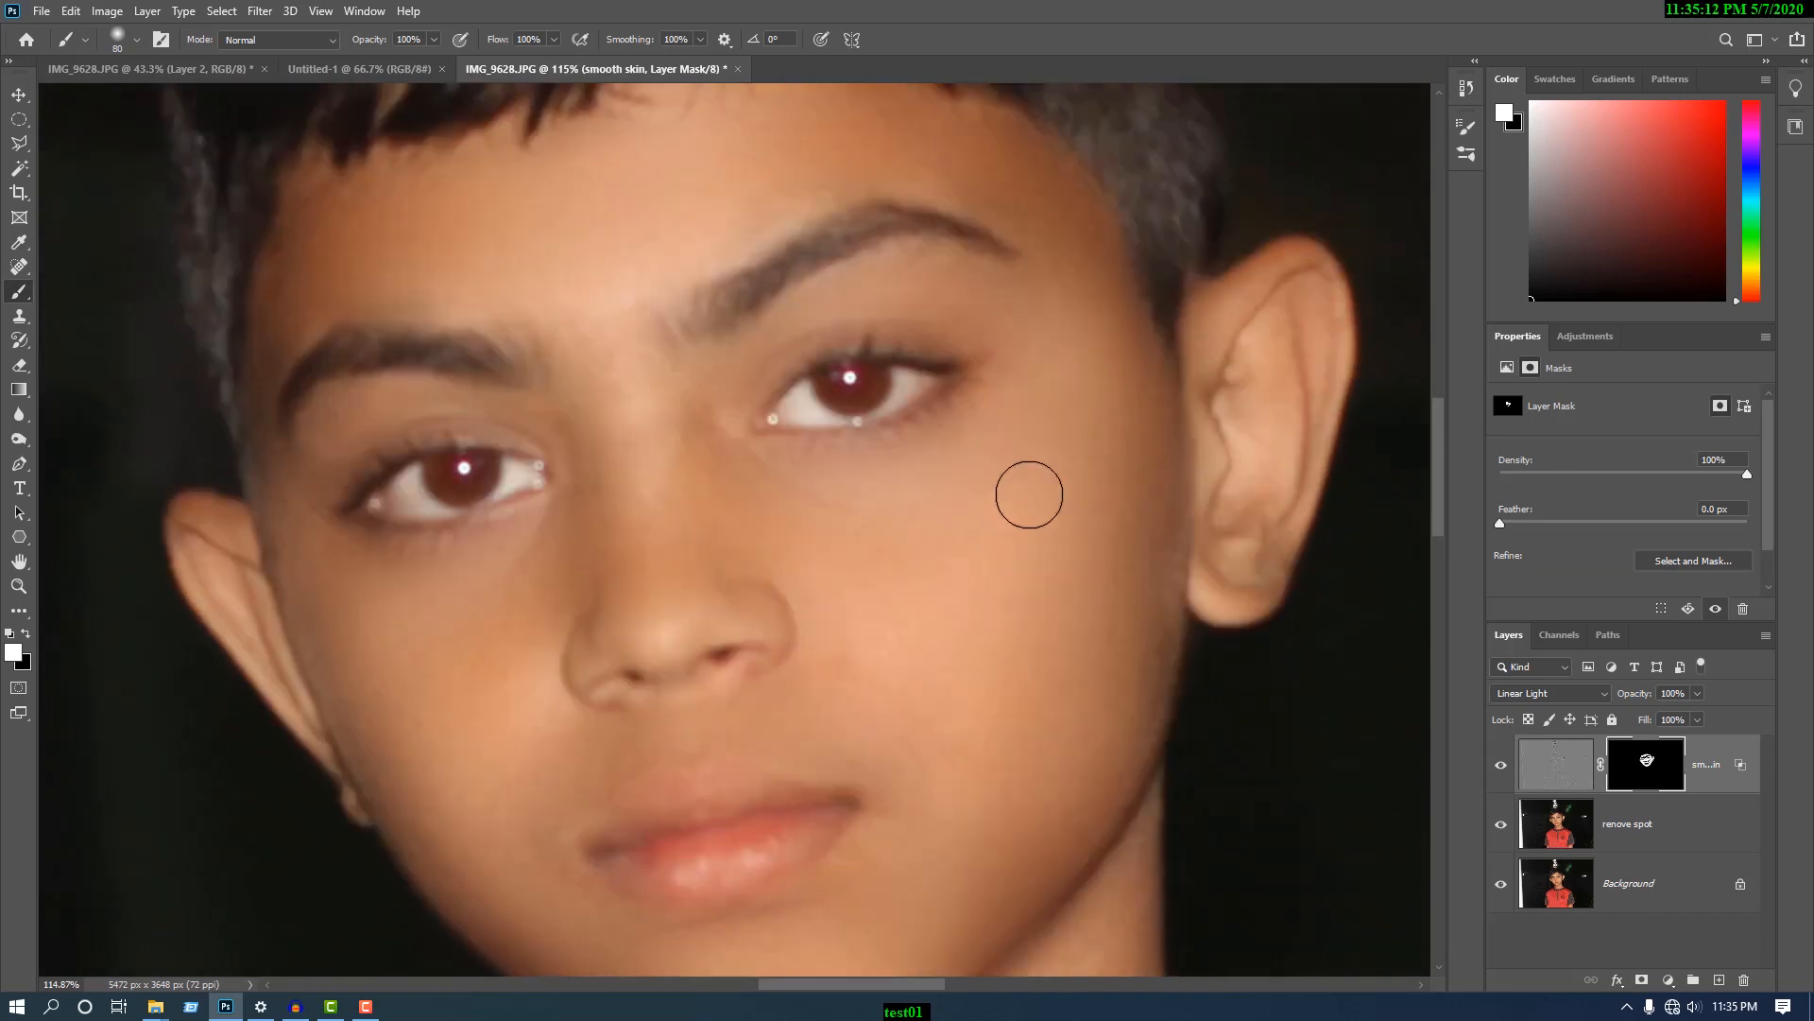
{"action": "scroll", "coordinate": [1029, 494], "scroll_direction": "up", "scroll_amount": 2}
{"action": "scroll", "coordinate": [293, 386], "scroll_direction": "down", "scroll_amount": 1}
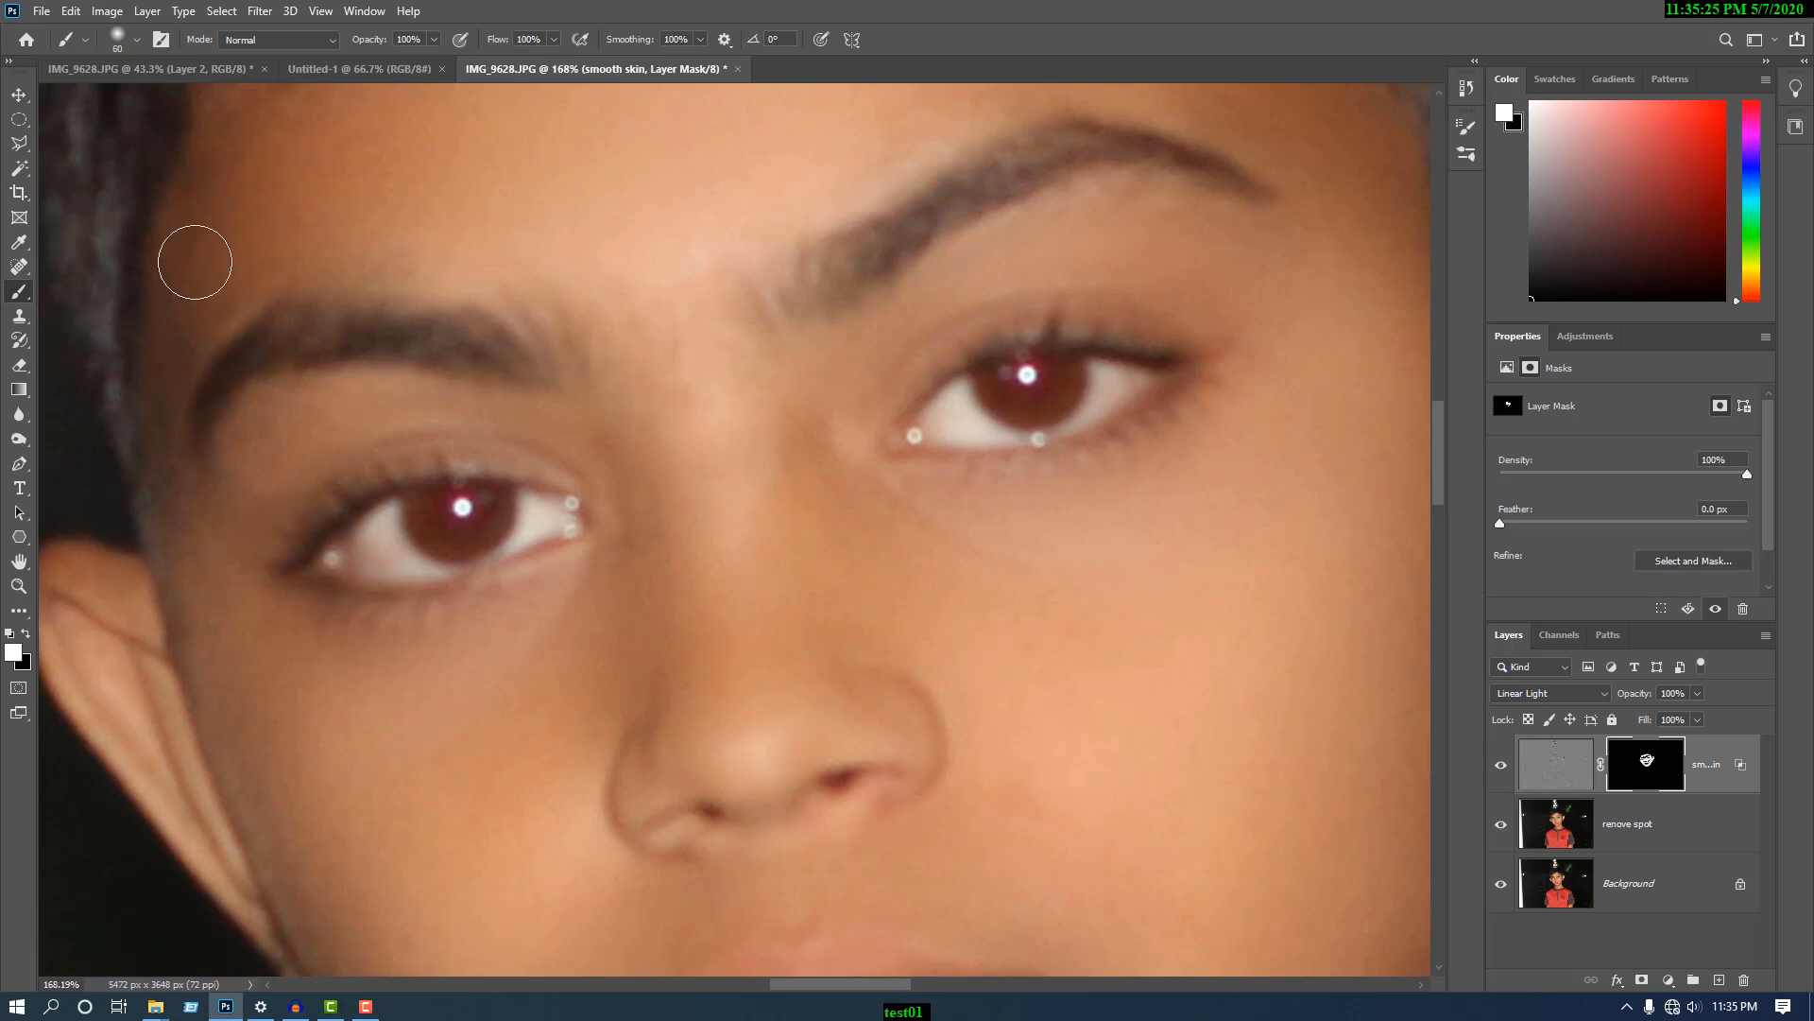
{"action": "scroll", "coordinate": [648, 202], "scroll_direction": "down", "scroll_amount": 2}
{"action": "scroll", "coordinate": [865, 293], "scroll_direction": "down", "scroll_amount": 2}
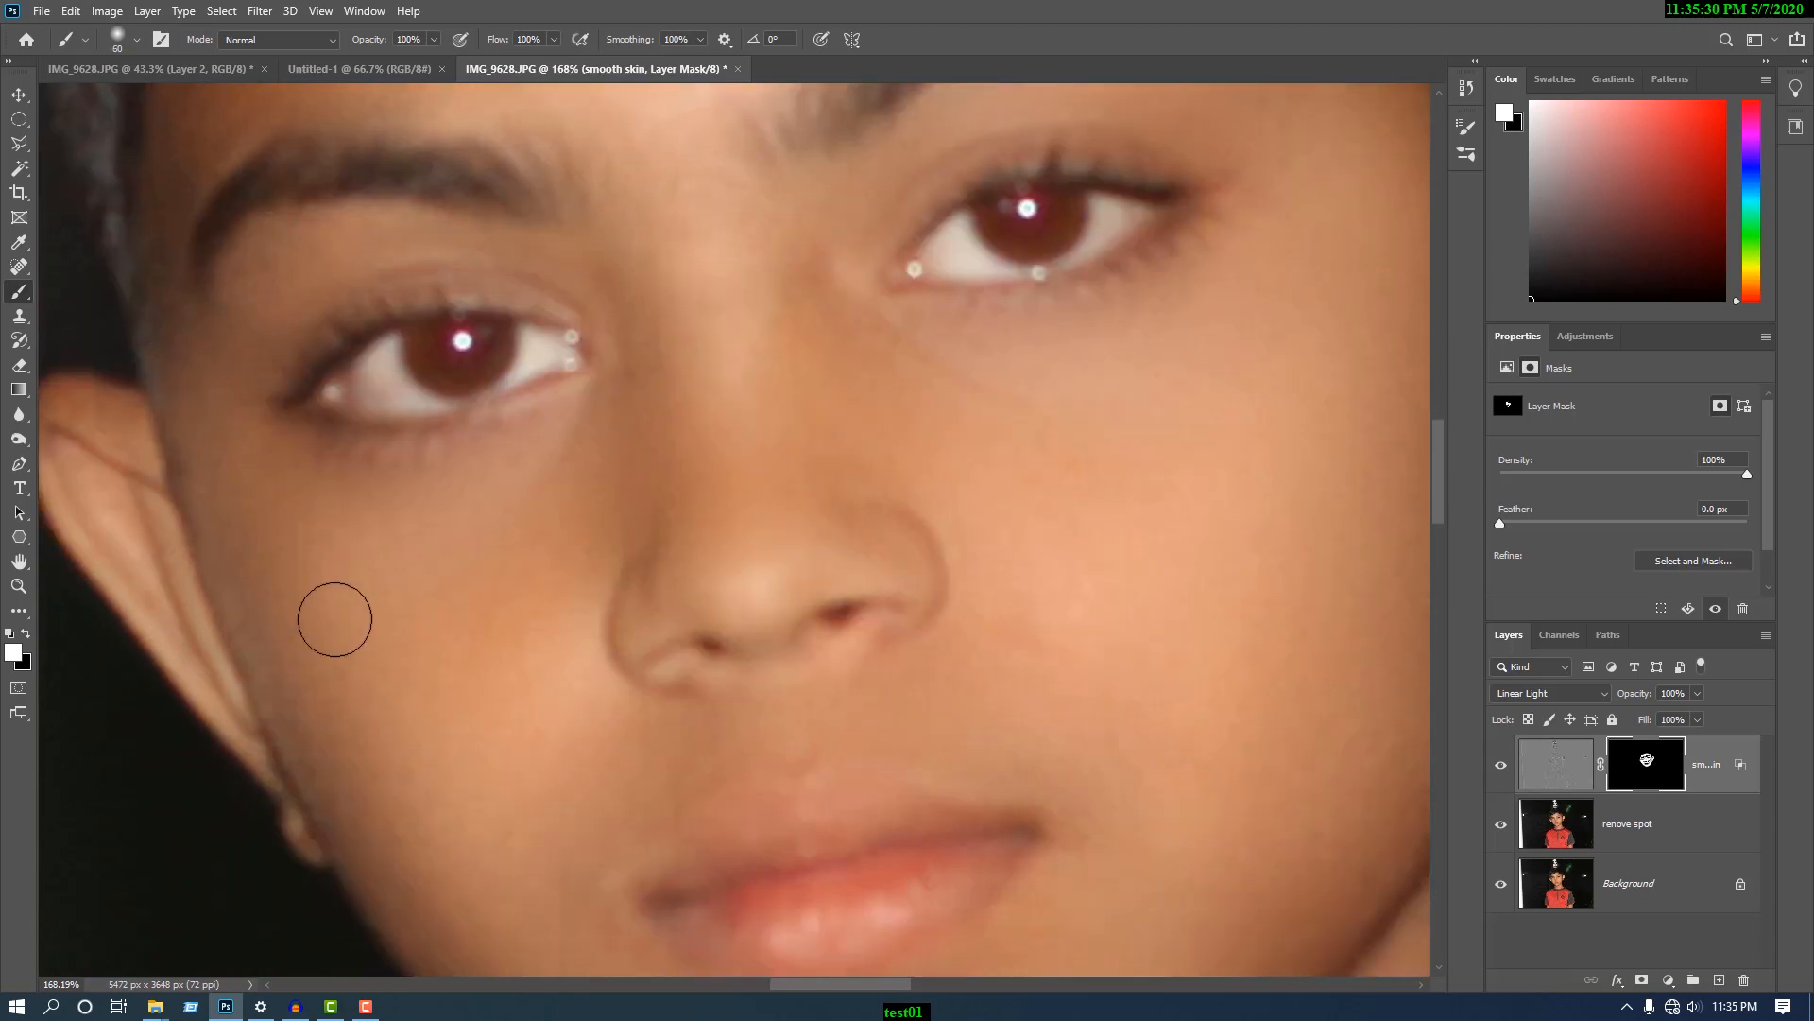
{"action": "scroll", "coordinate": [897, 604], "scroll_direction": "down", "scroll_amount": 3}
- Make black the foreground colour and paint on the mask over the lips and eyebrows, reducing the brush from 60 to 40 px
{"action": "key", "text": "x"}
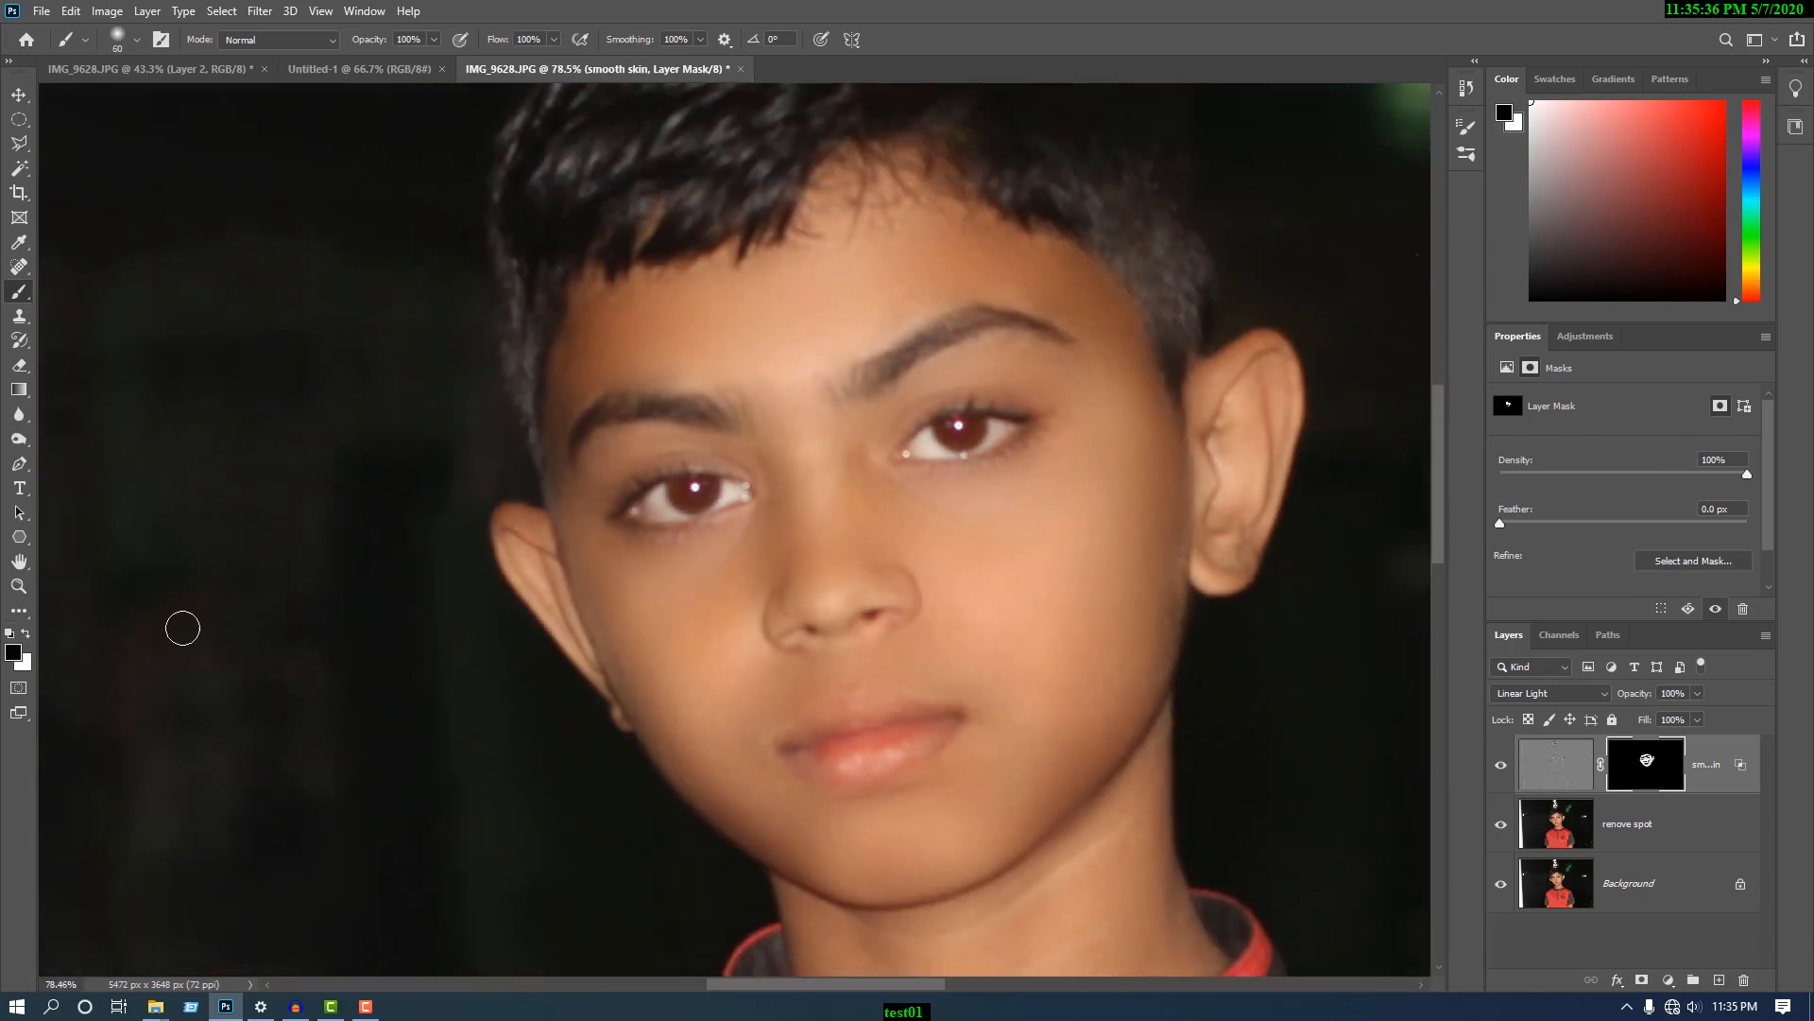
{"action": "scroll", "coordinate": [917, 796], "scroll_direction": "up", "scroll_amount": 2}
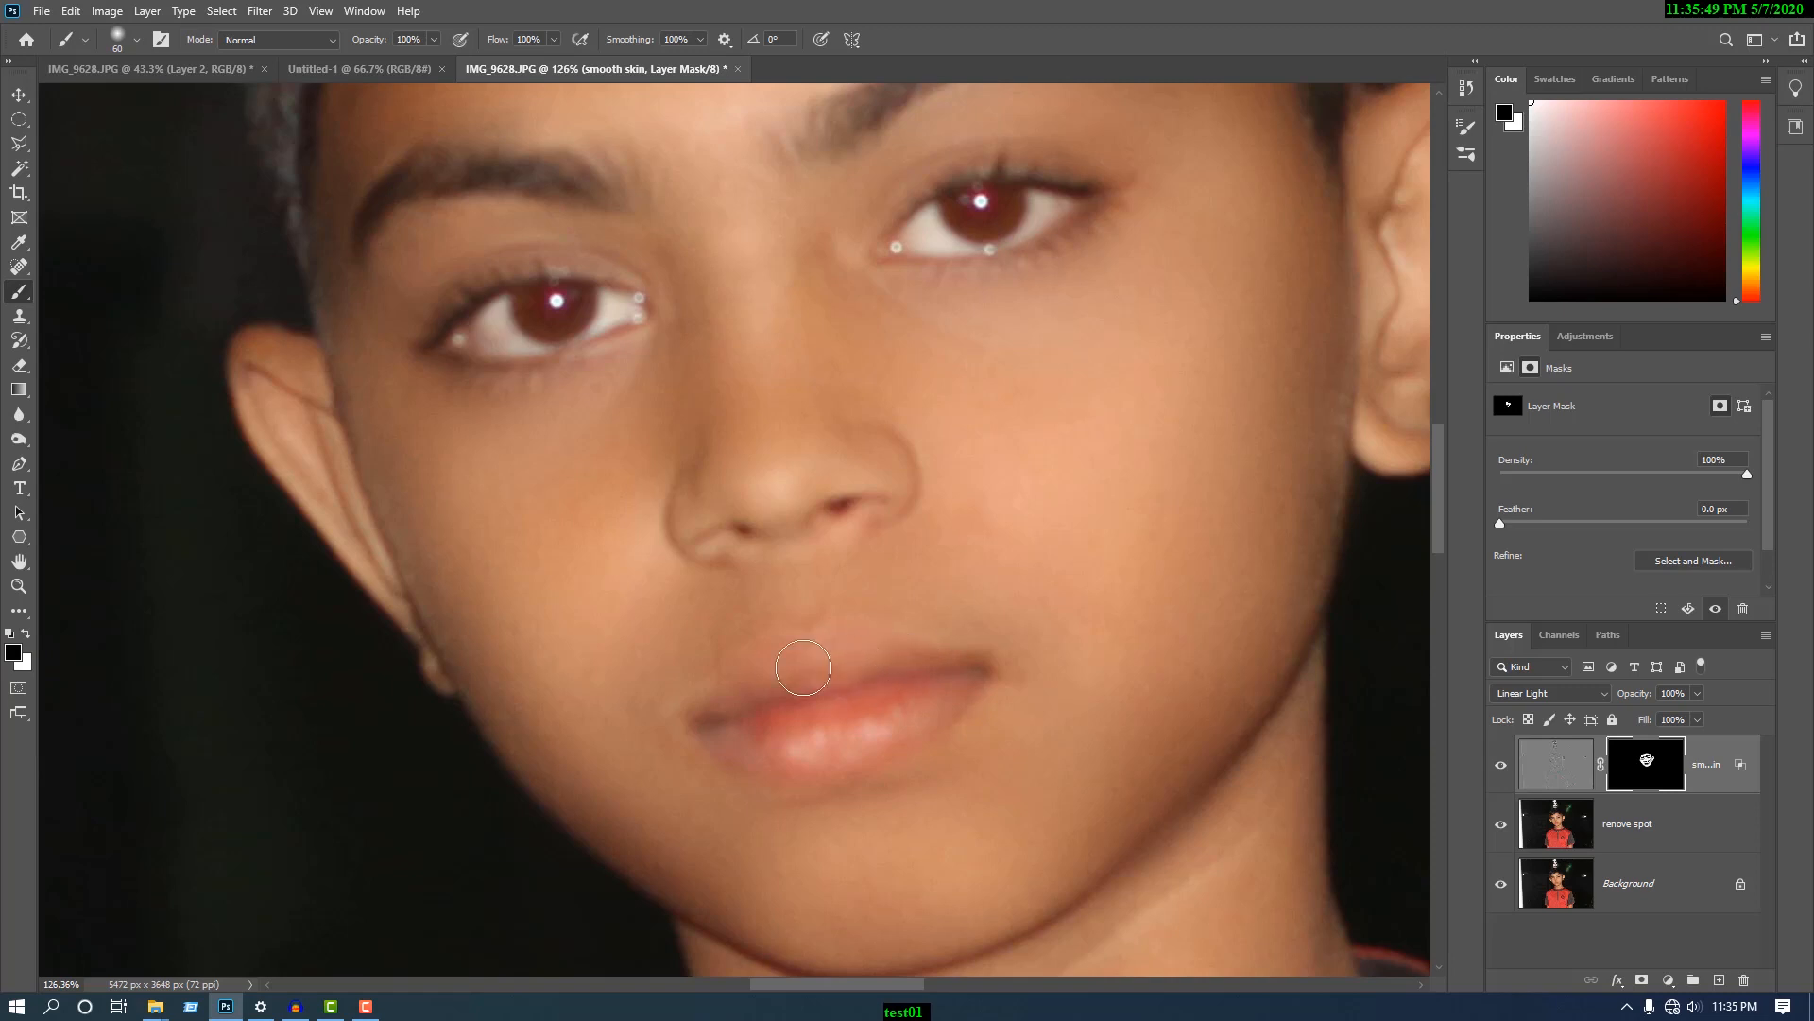
{"action": "mouse_move", "coordinate": [808, 680]}
{"action": "left_mouse_down"}
{"action": "mouse_move", "coordinate": [920, 706]}
{"action": "mouse_move", "coordinate": [795, 750]}
{"action": "mouse_move", "coordinate": [757, 721]}
{"action": "mouse_move", "coordinate": [789, 711]}
{"action": "left_mouse_up"}
{"action": "scroll", "coordinate": [1106, 388], "scroll_direction": "up", "scroll_amount": 3}
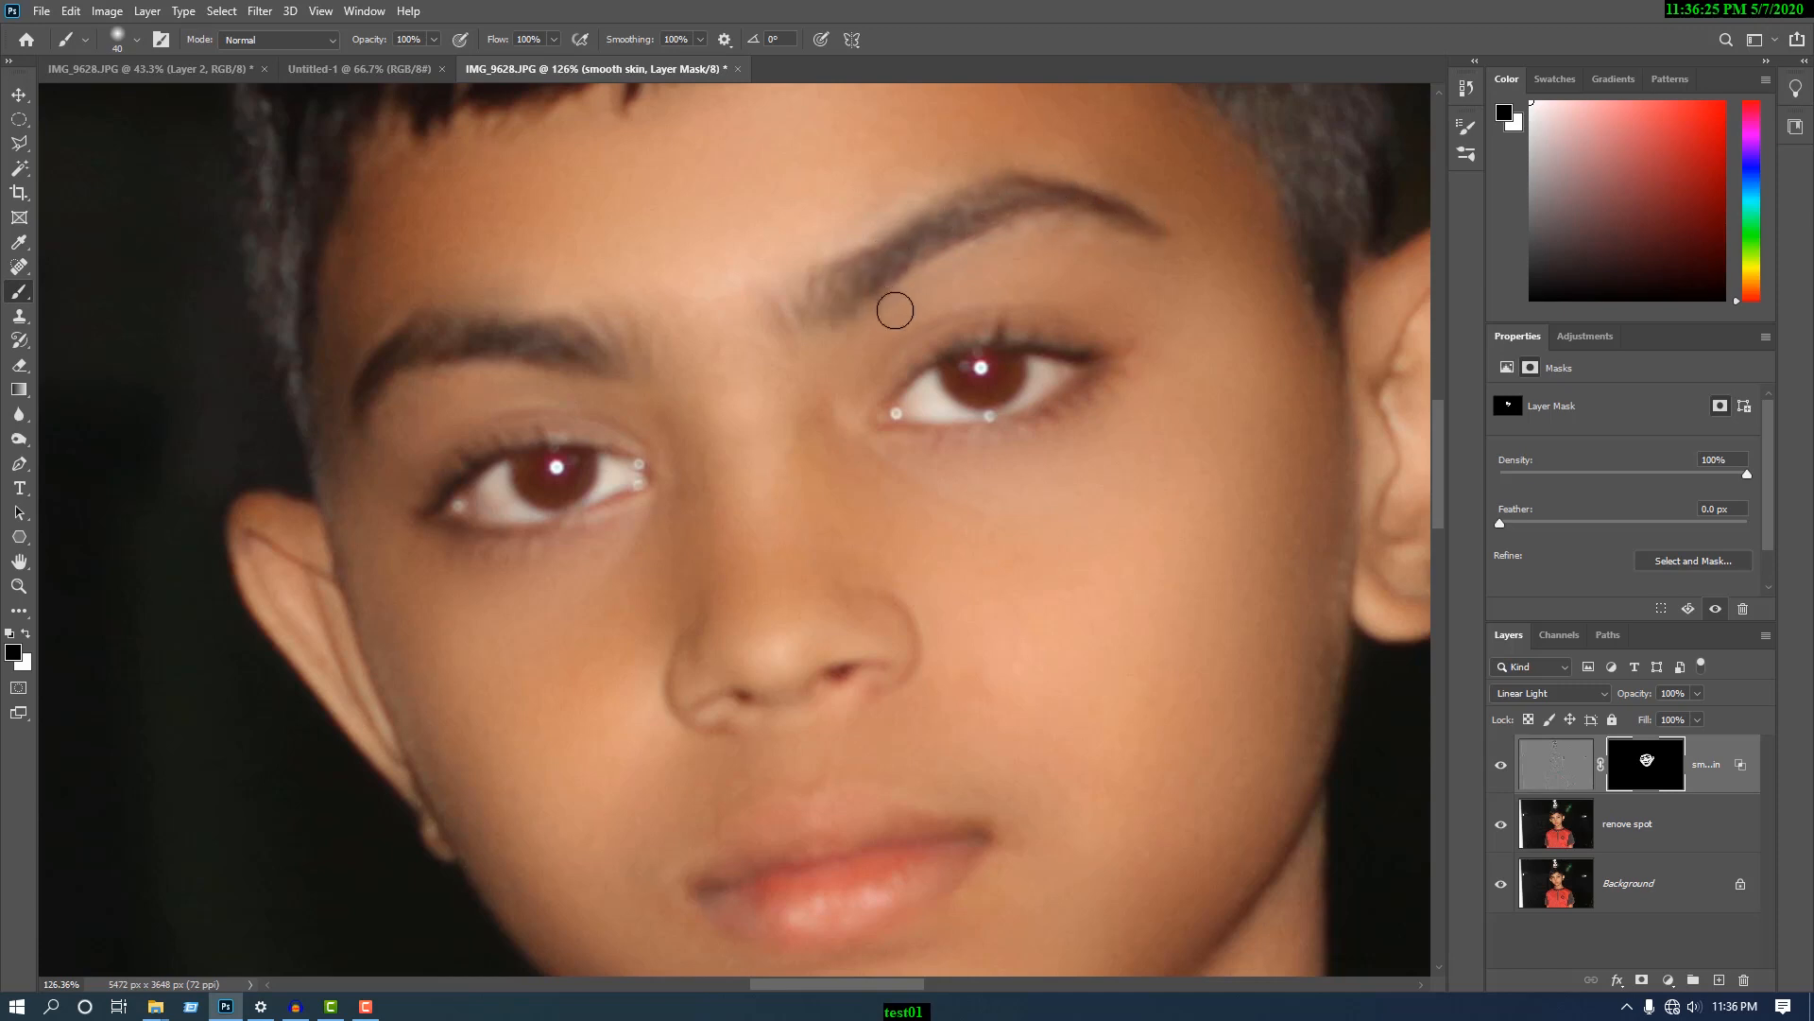
- Compare the whole face with and without the smooth skin layer
{"action": "scroll", "coordinate": [1123, 283], "scroll_direction": "up", "scroll_amount": 3}
{"action": "scroll", "coordinate": [948, 445], "scroll_direction": "down", "scroll_amount": 9}
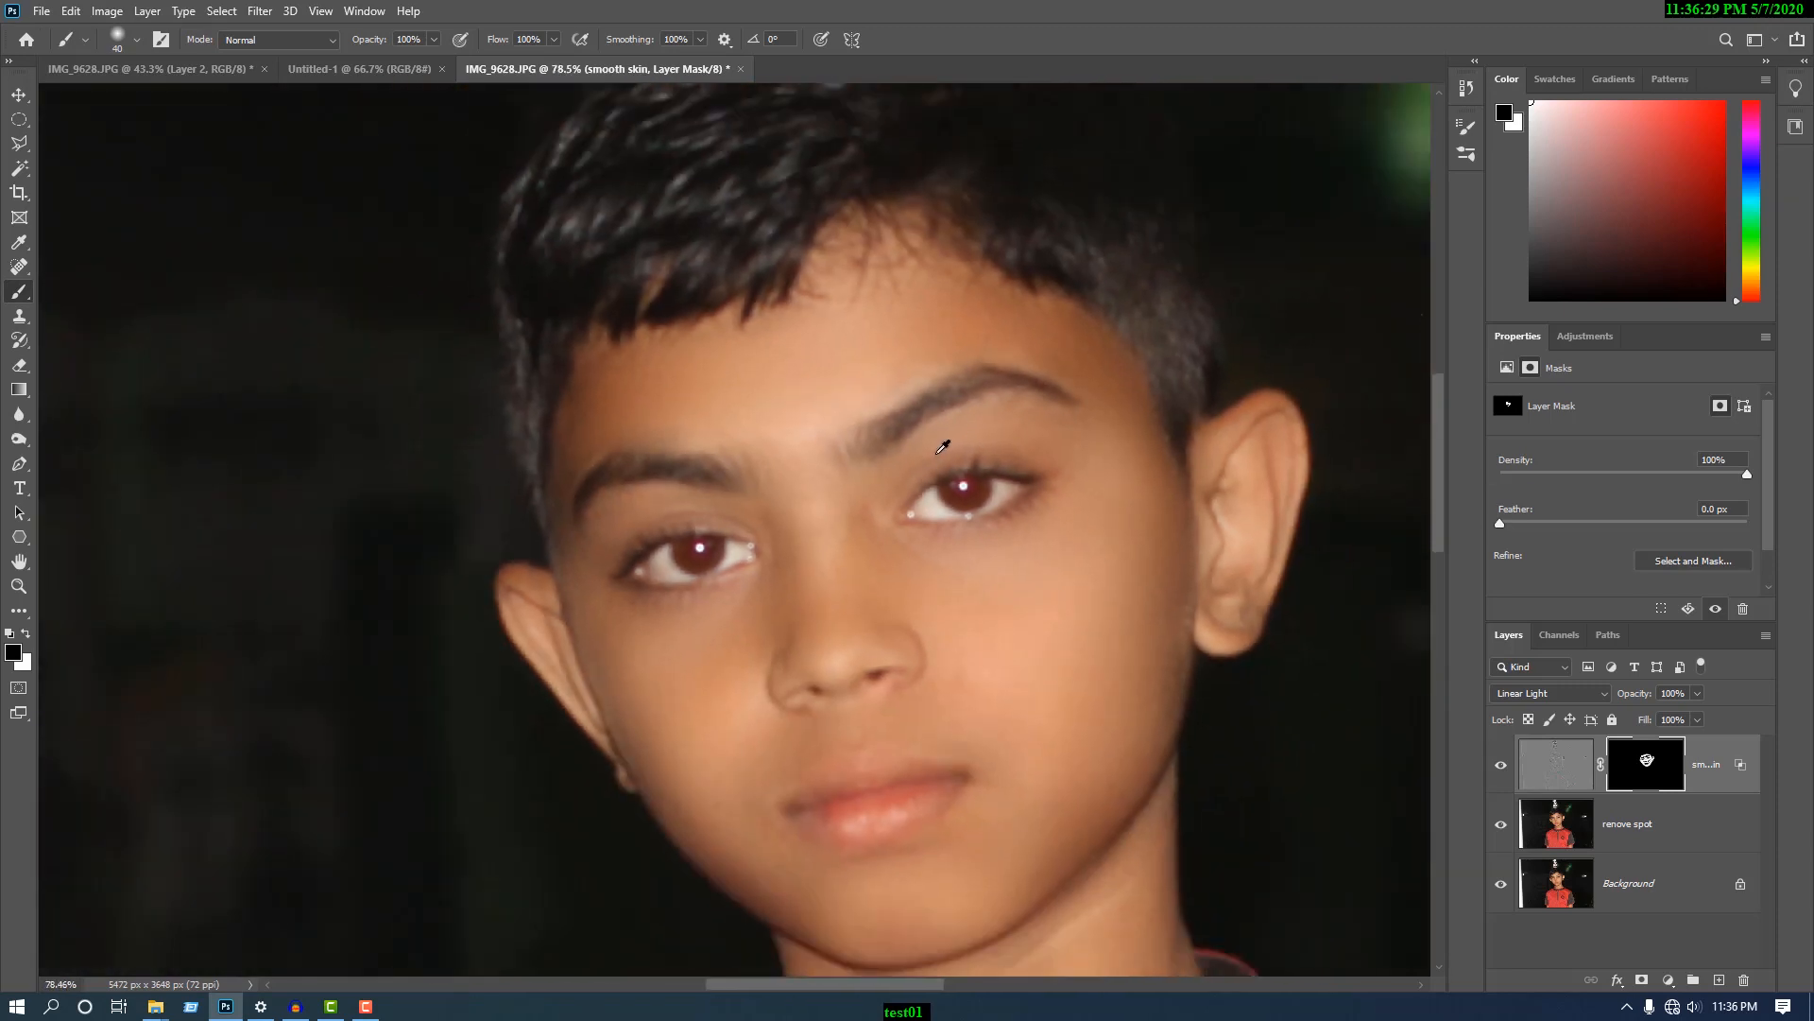
{"action": "scroll", "coordinate": [836, 558], "scroll_direction": "down", "scroll_amount": 2}
{"action": "left_click_drag", "start_coordinate": [934, 619], "coordinate": [825, 595]}
{"action": "scroll", "coordinate": [822, 586], "scroll_direction": "up", "scroll_amount": 1}
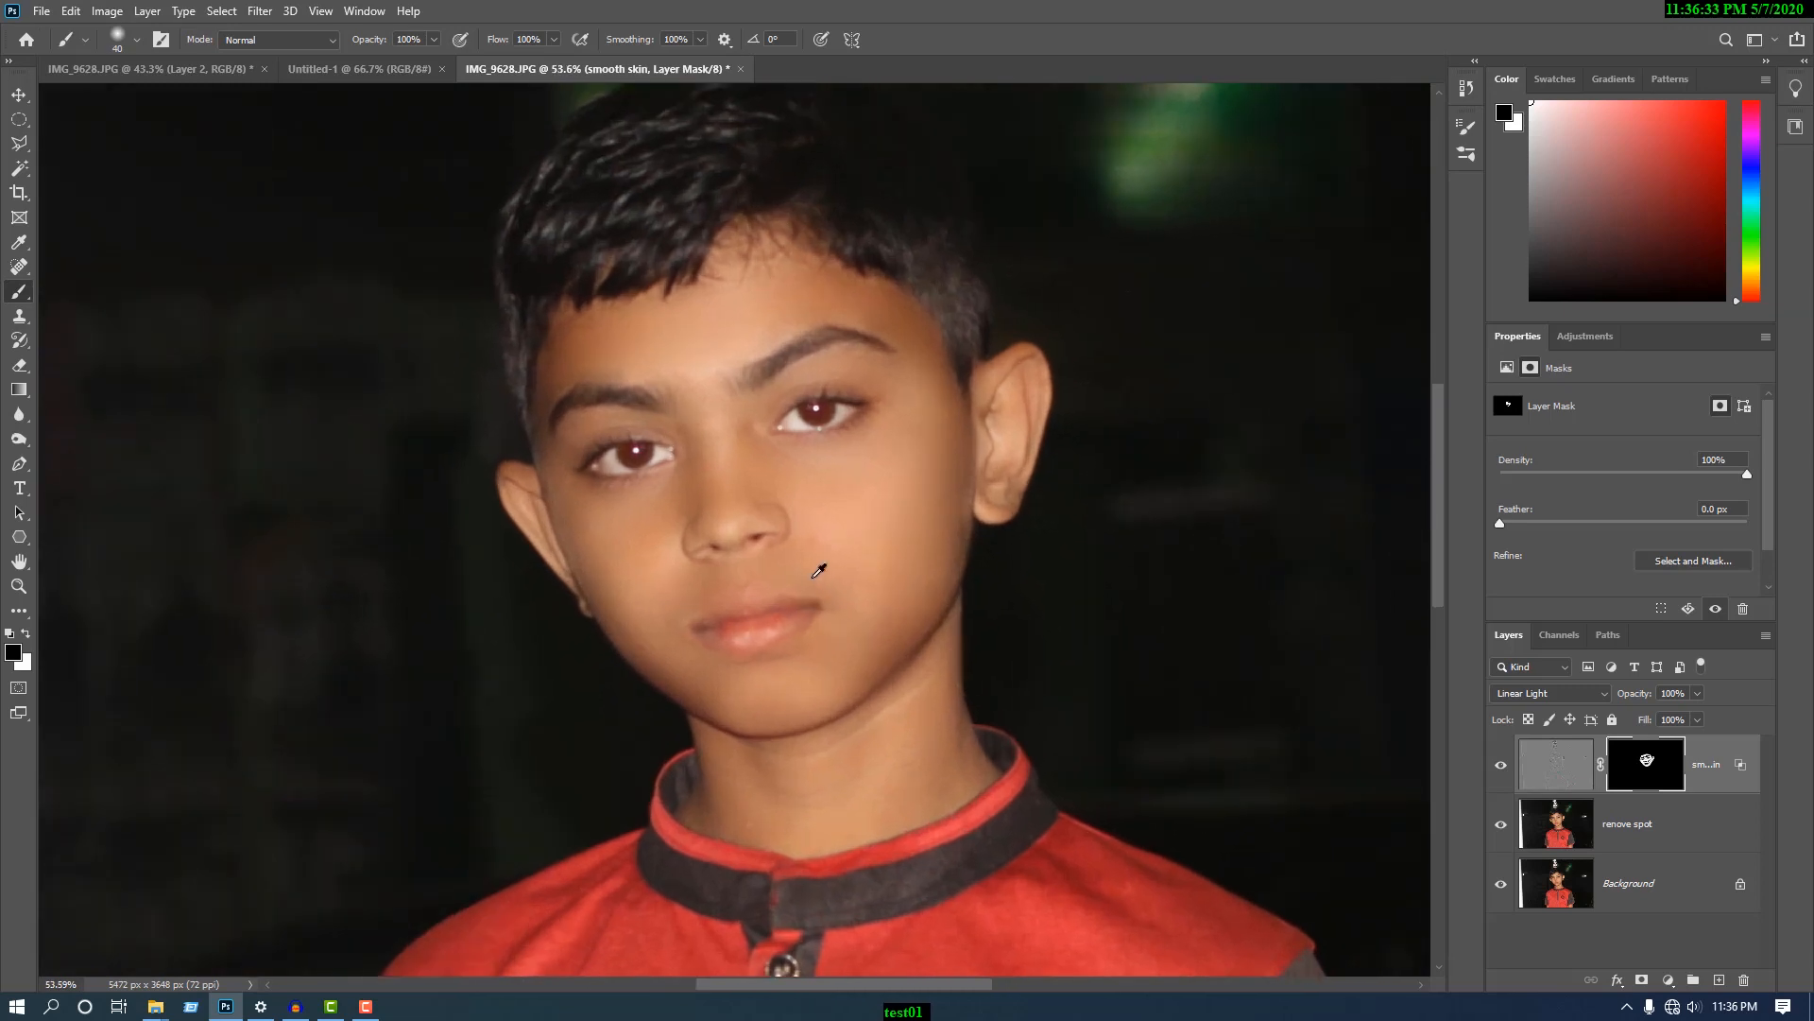
{"action": "left_click", "coordinate": [1501, 767]}
{"action": "left_click", "coordinate": [1502, 767]}
{"action": "left_click", "coordinate": [1501, 768]}
{"action": "left_click", "coordinate": [1502, 767]}
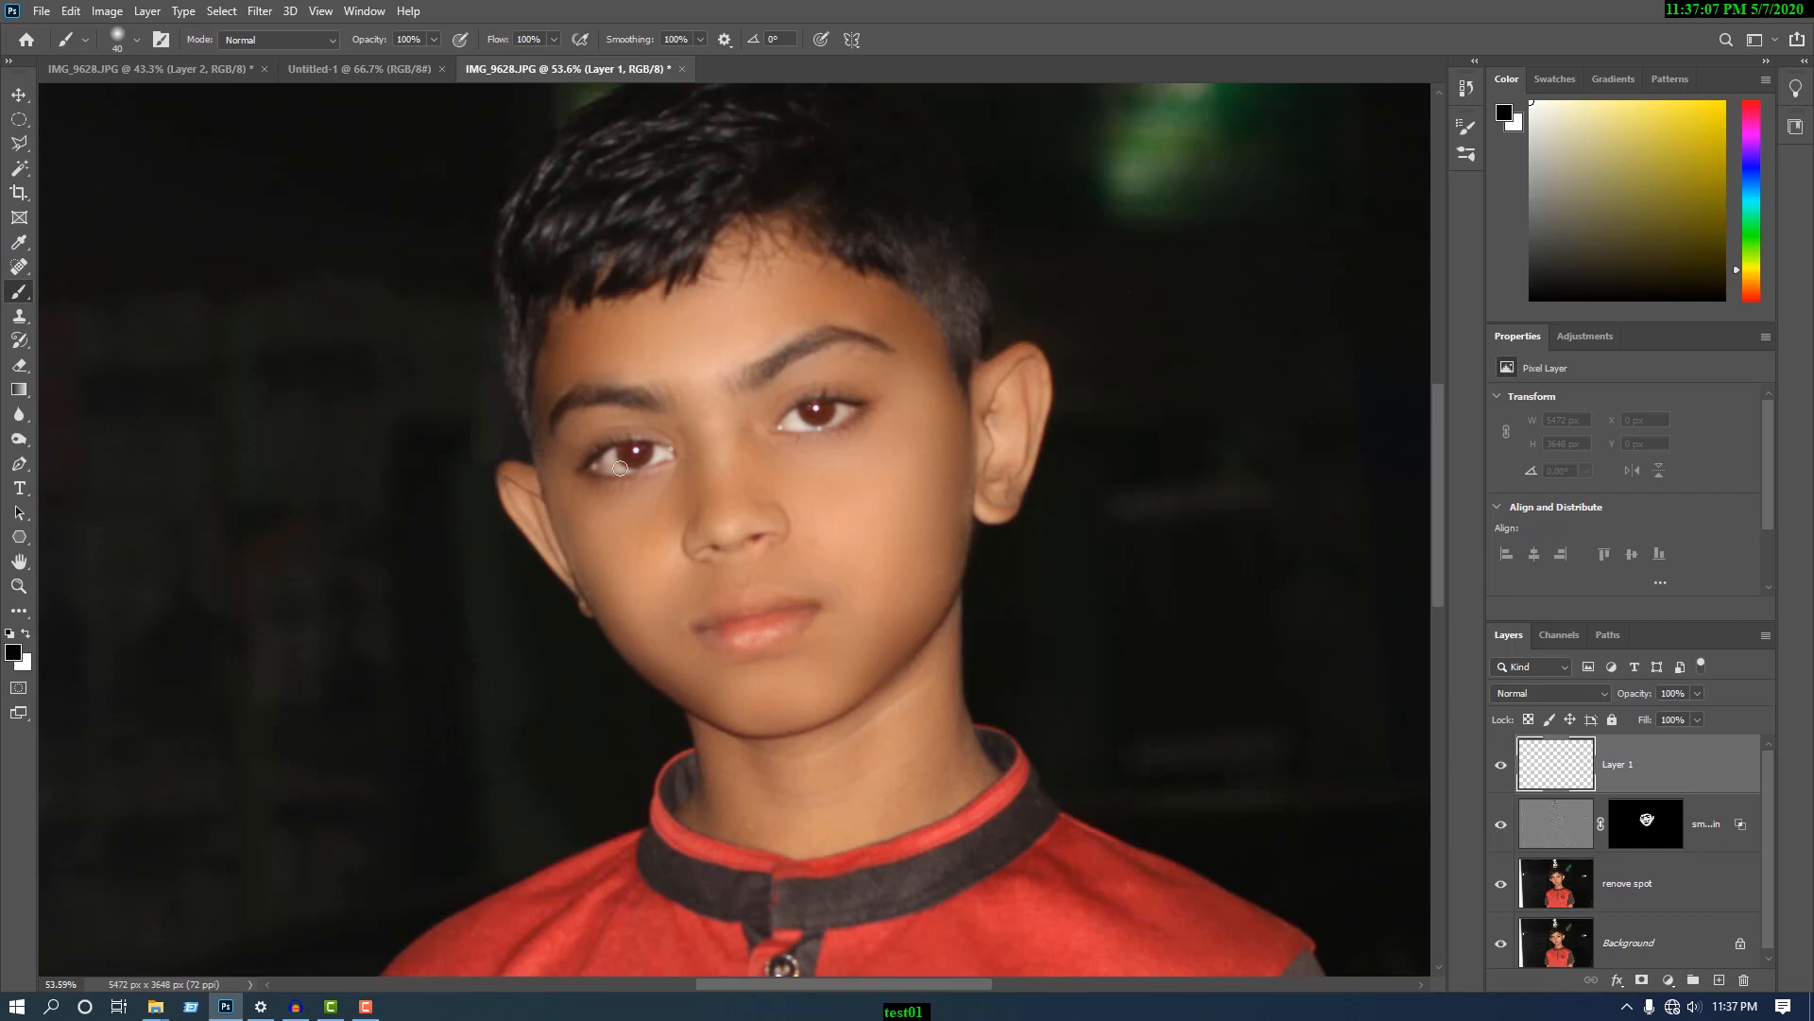
- Set the brush to 65% opacity and 68% flow for painting black on the new empty layer
{"action": "scroll", "coordinate": [601, 471], "scroll_direction": "up", "scroll_amount": 3}
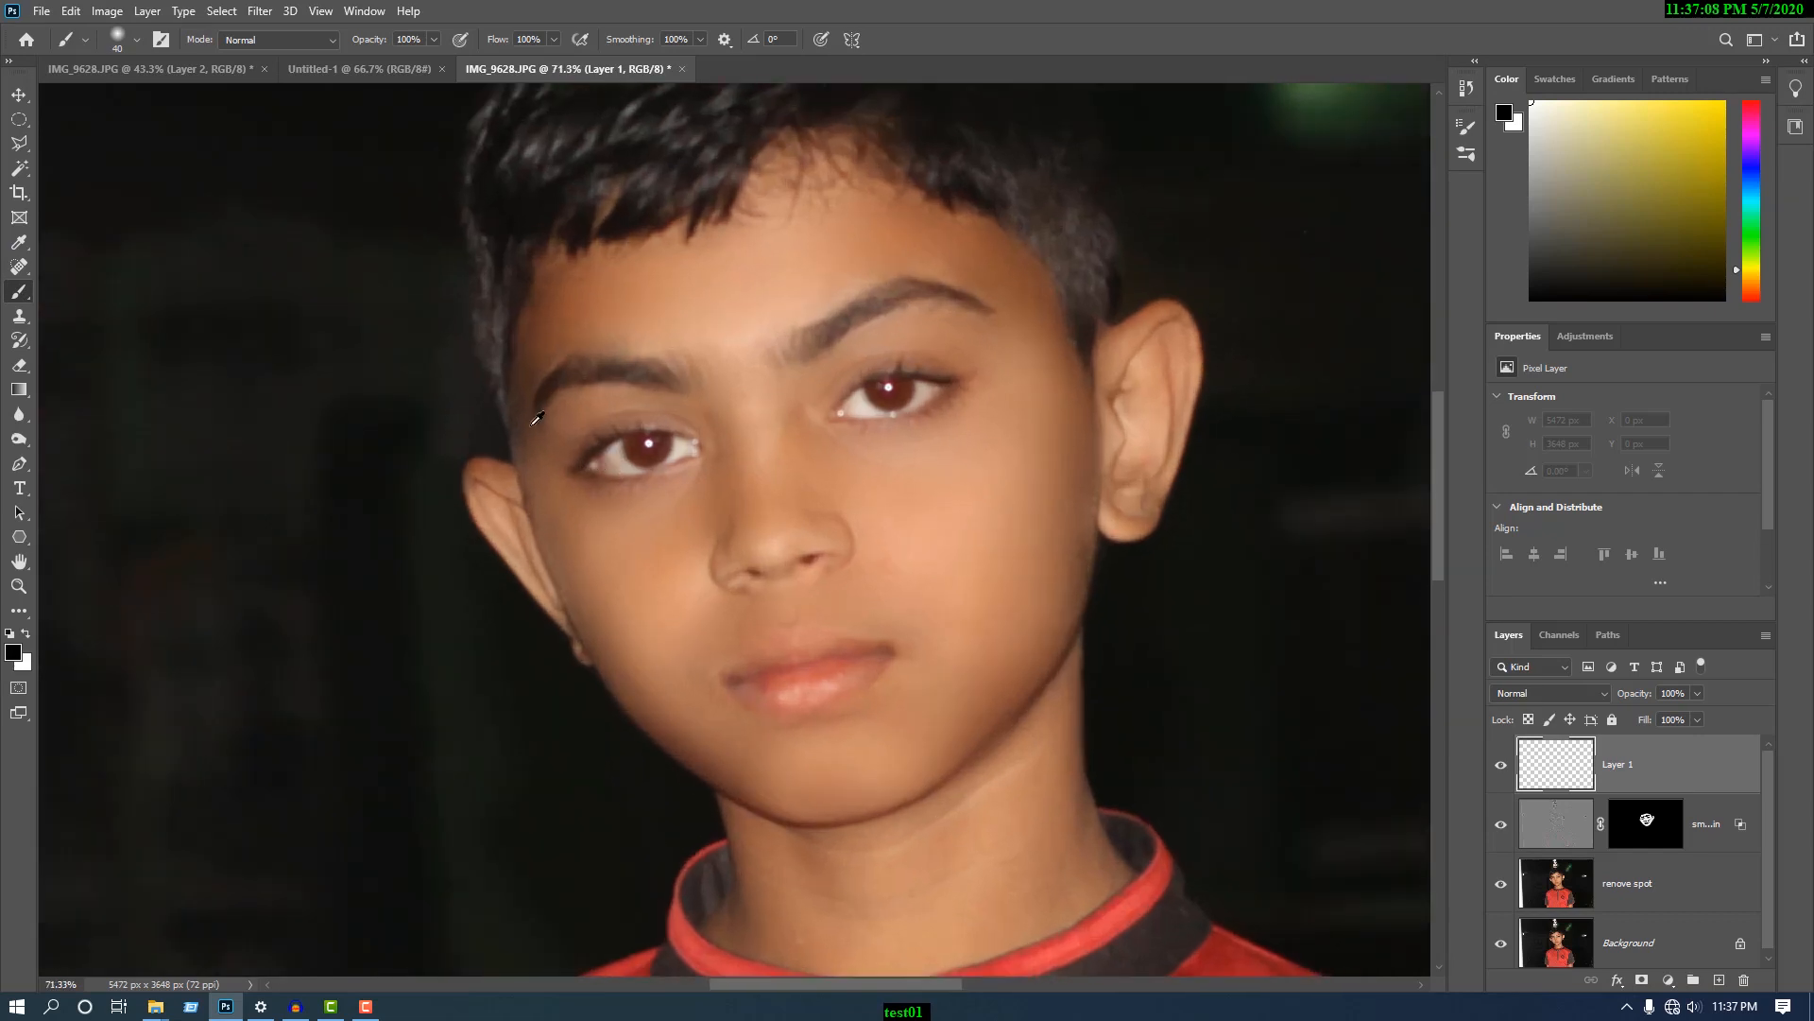
{"action": "left_click", "coordinate": [138, 41]}
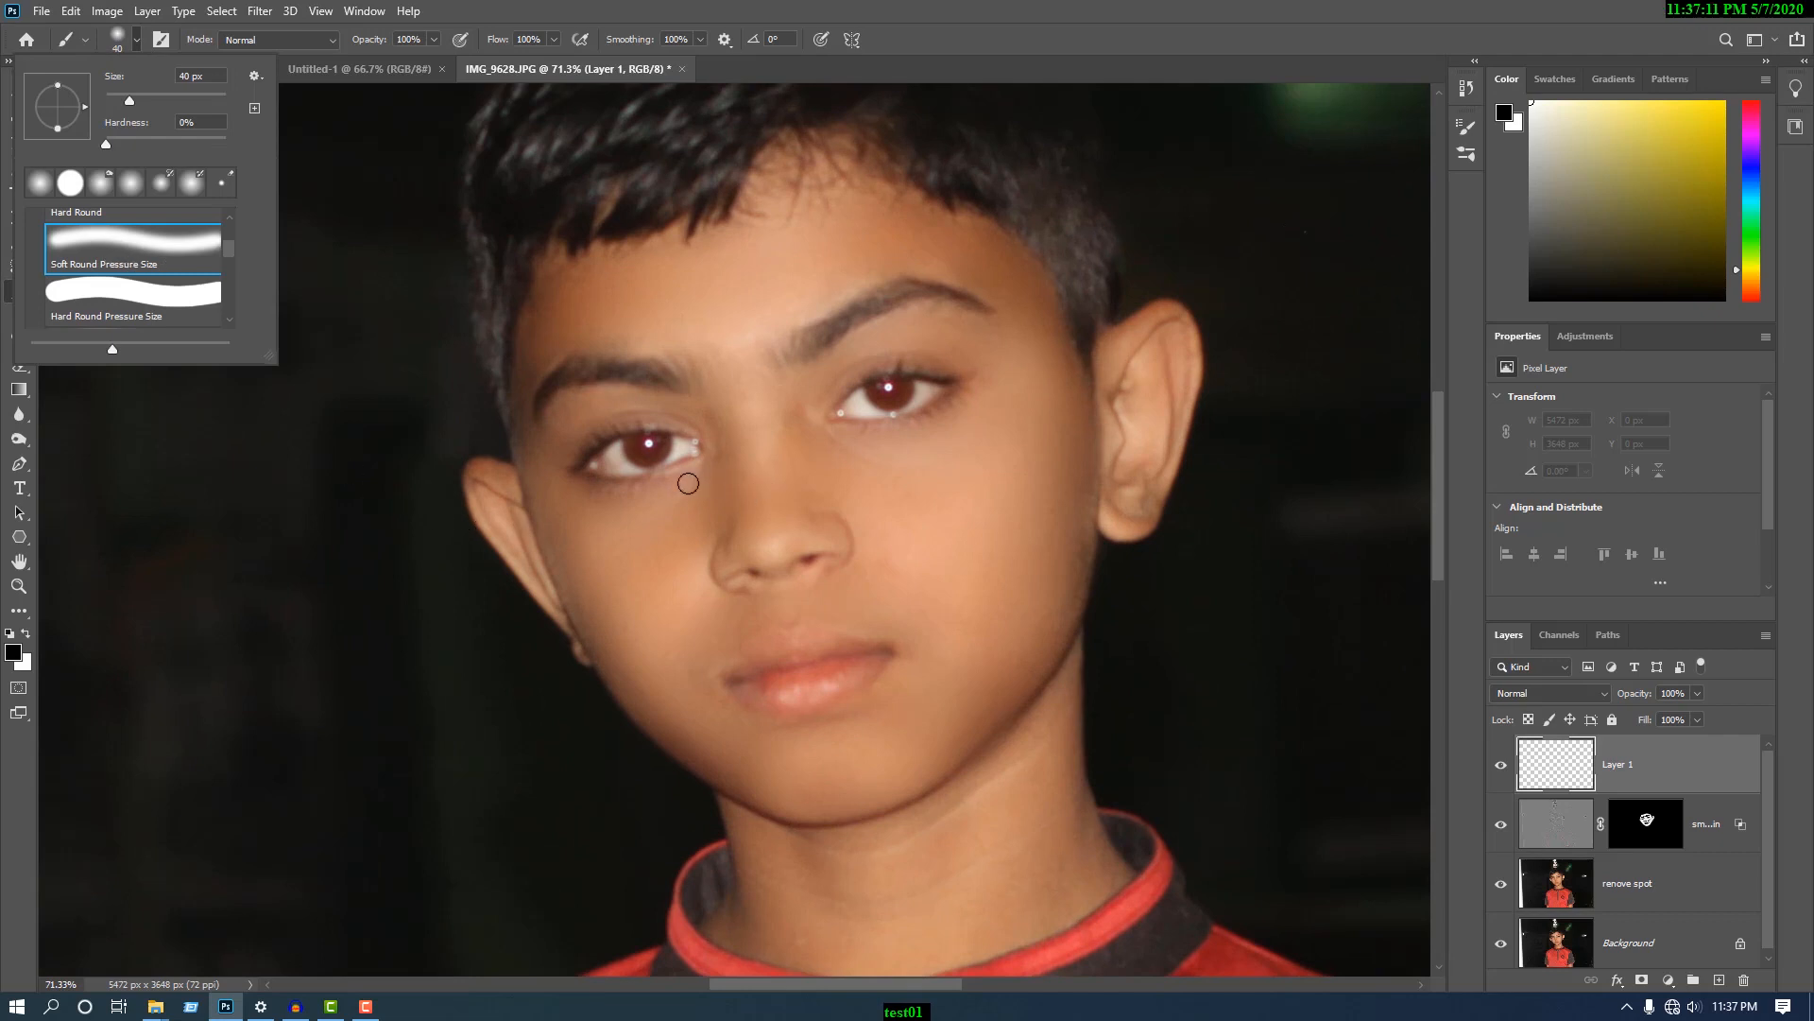
{"action": "scroll", "coordinate": [643, 471], "scroll_direction": "up", "scroll_amount": 3}
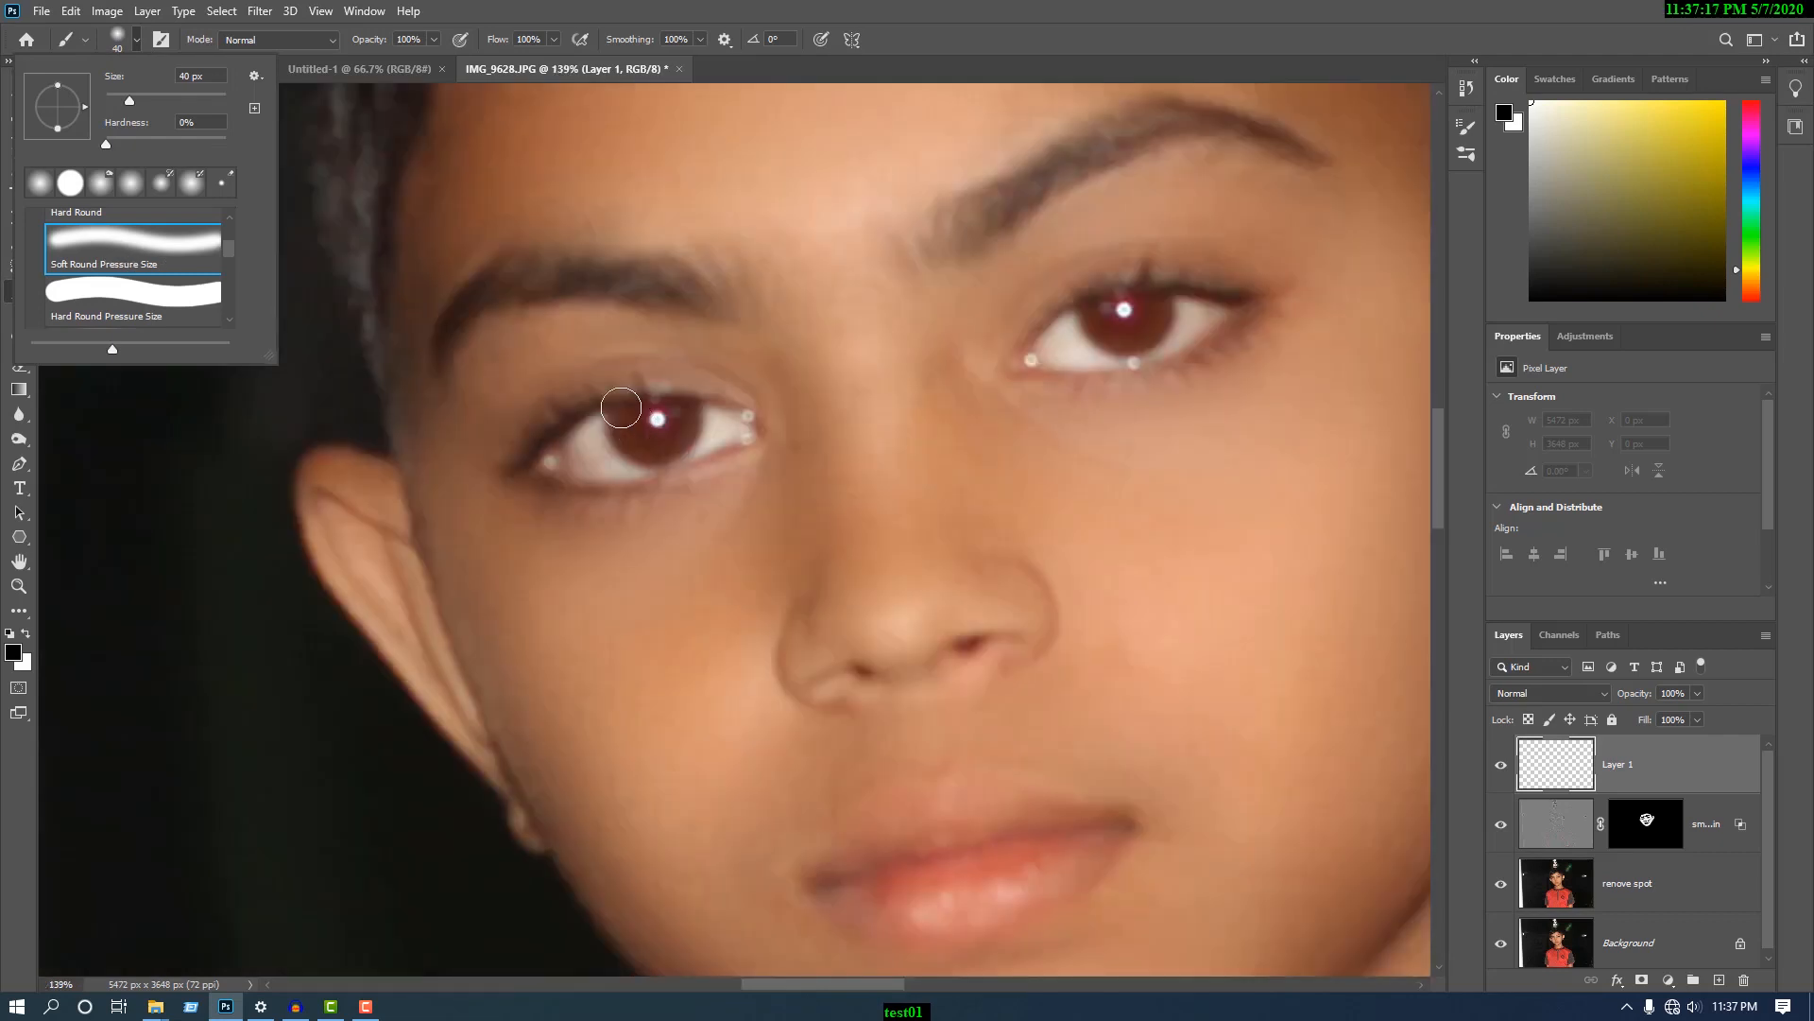
{"action": "left_click", "coordinate": [435, 38]}
{"action": "left_click_drag", "start_coordinate": [439, 59], "coordinate": [404, 59]}
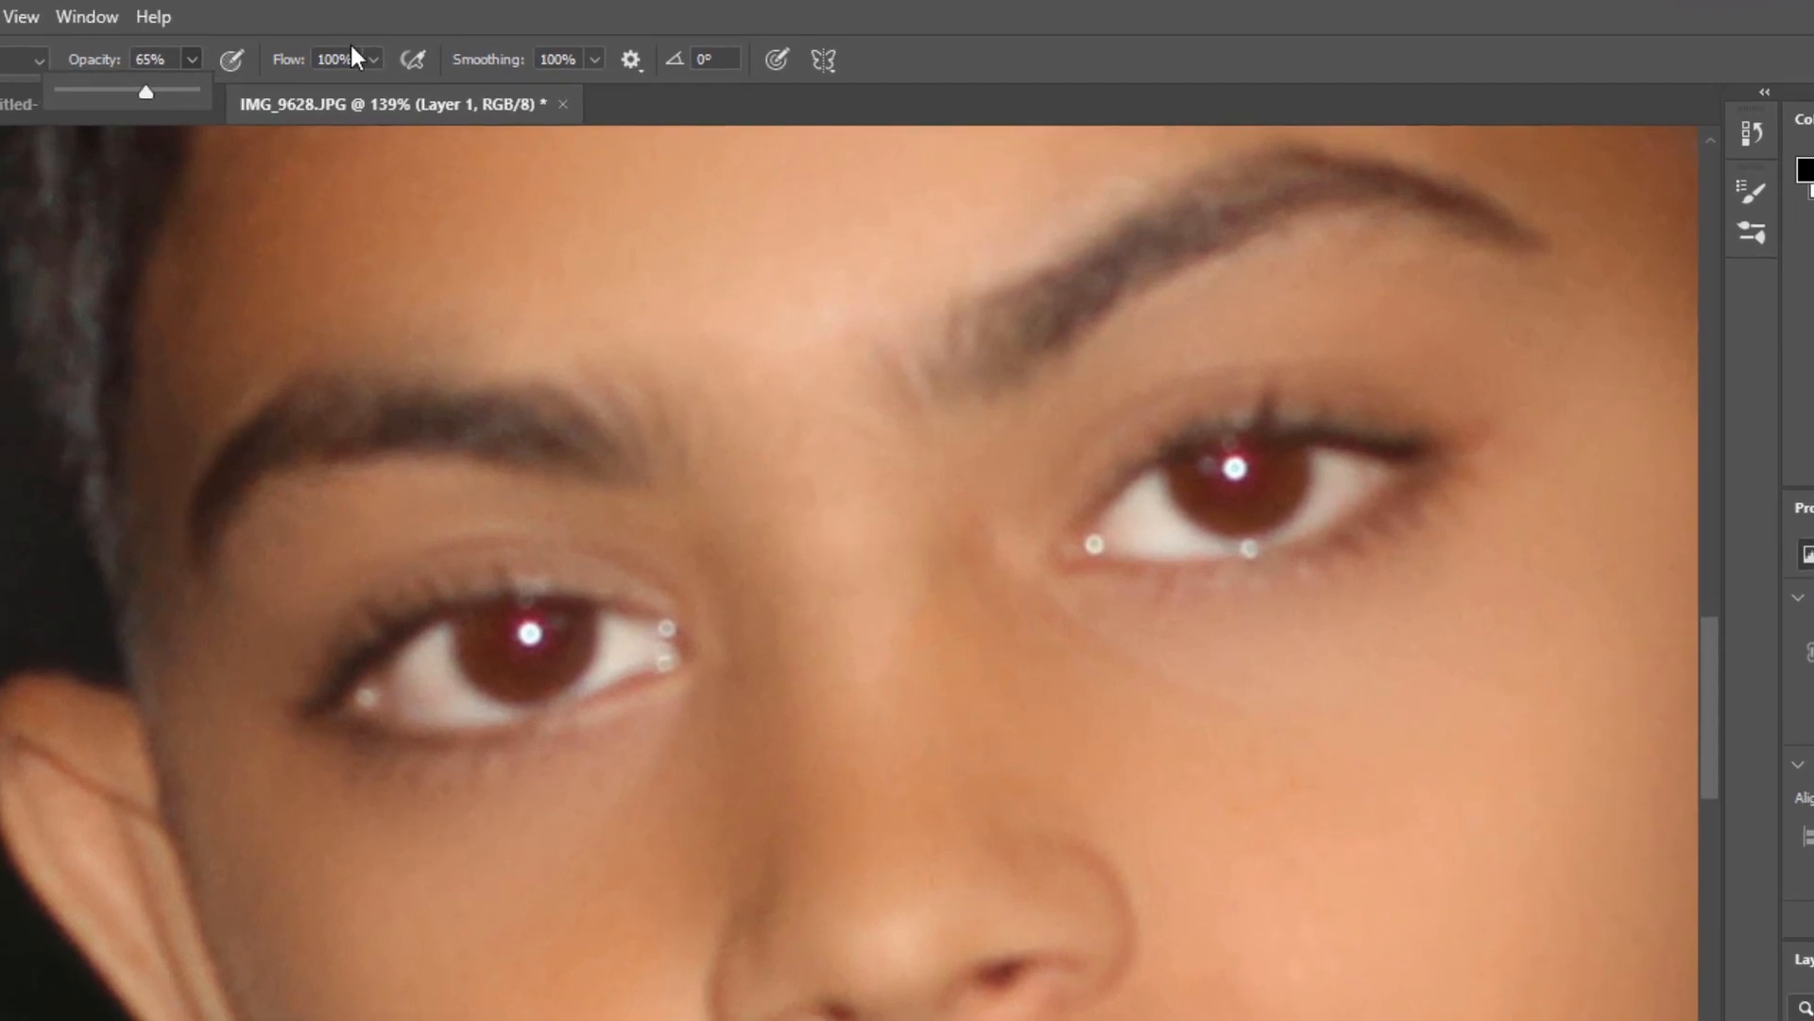
{"action": "left_click", "coordinate": [373, 59]}
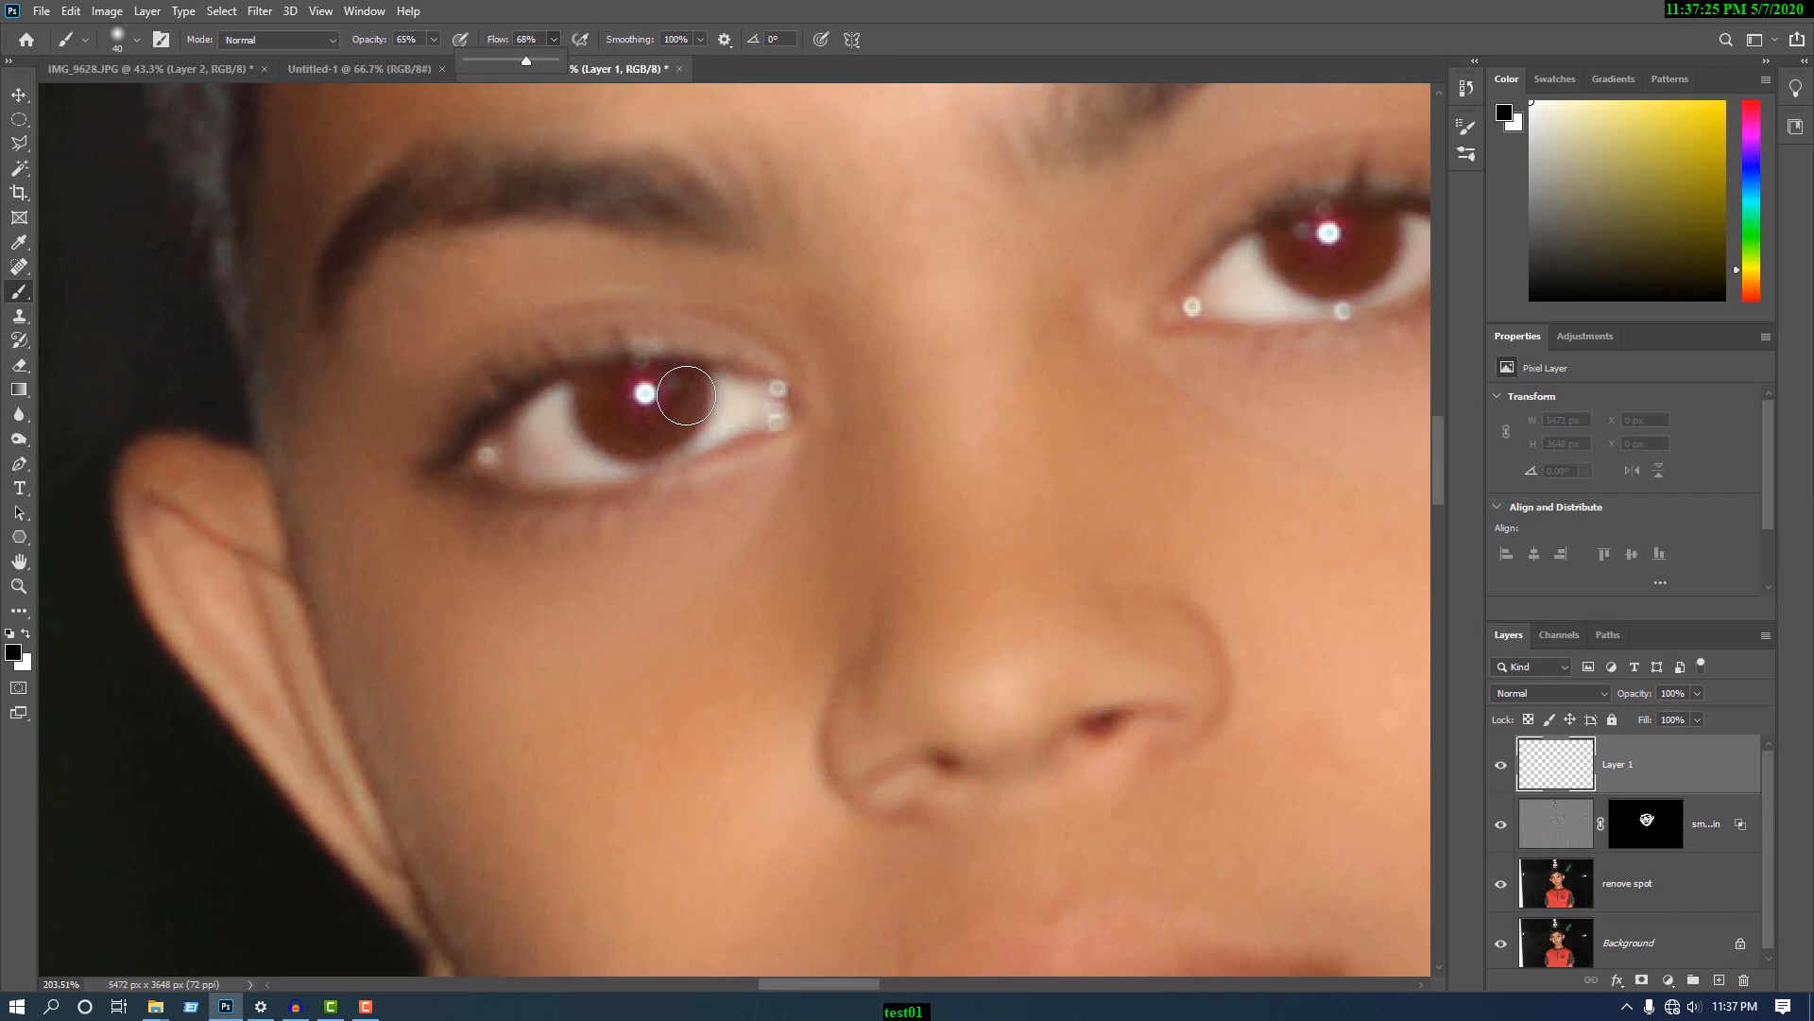
- Reduce the brush to 30 px and paint black over the iris nearer the smaller visible ear, undoing and redoing the stroke
{"action": "key", "text": "bracketleft"}
{"action": "key", "text": "bracketleft"}
{"action": "mouse_move", "coordinate": [688, 386]}
{"action": "left_mouse_down"}
{"action": "mouse_move", "coordinate": [614, 432]}
{"action": "mouse_move", "coordinate": [590, 413]}
{"action": "mouse_move", "coordinate": [583, 374]}
{"action": "mouse_move", "coordinate": [649, 361]}
{"action": "left_mouse_up"}
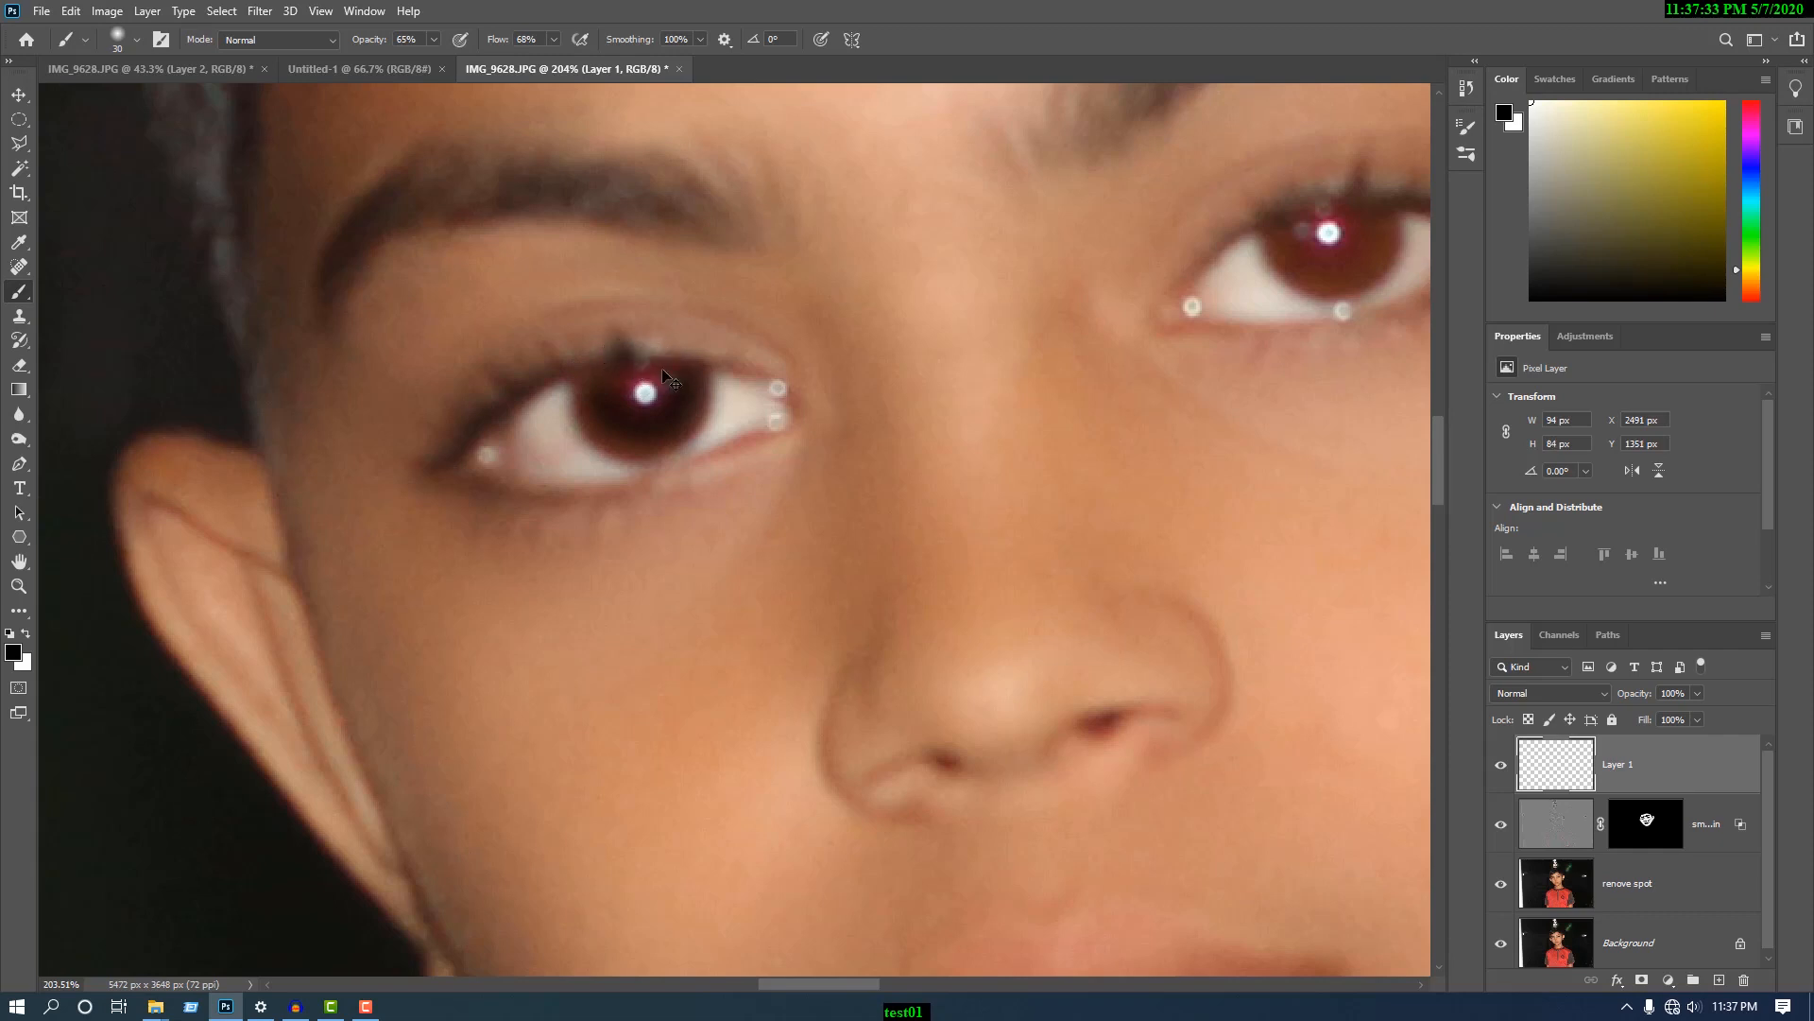
{"action": "key", "text": "ctrl+z"}
{"action": "mouse_move", "coordinate": [670, 440]}
{"action": "left_mouse_down"}
{"action": "mouse_move", "coordinate": [591, 397]}
{"action": "mouse_move", "coordinate": [694, 379]}
{"action": "mouse_move", "coordinate": [605, 391]}
{"action": "mouse_move", "coordinate": [659, 370]}
{"action": "left_mouse_up"}
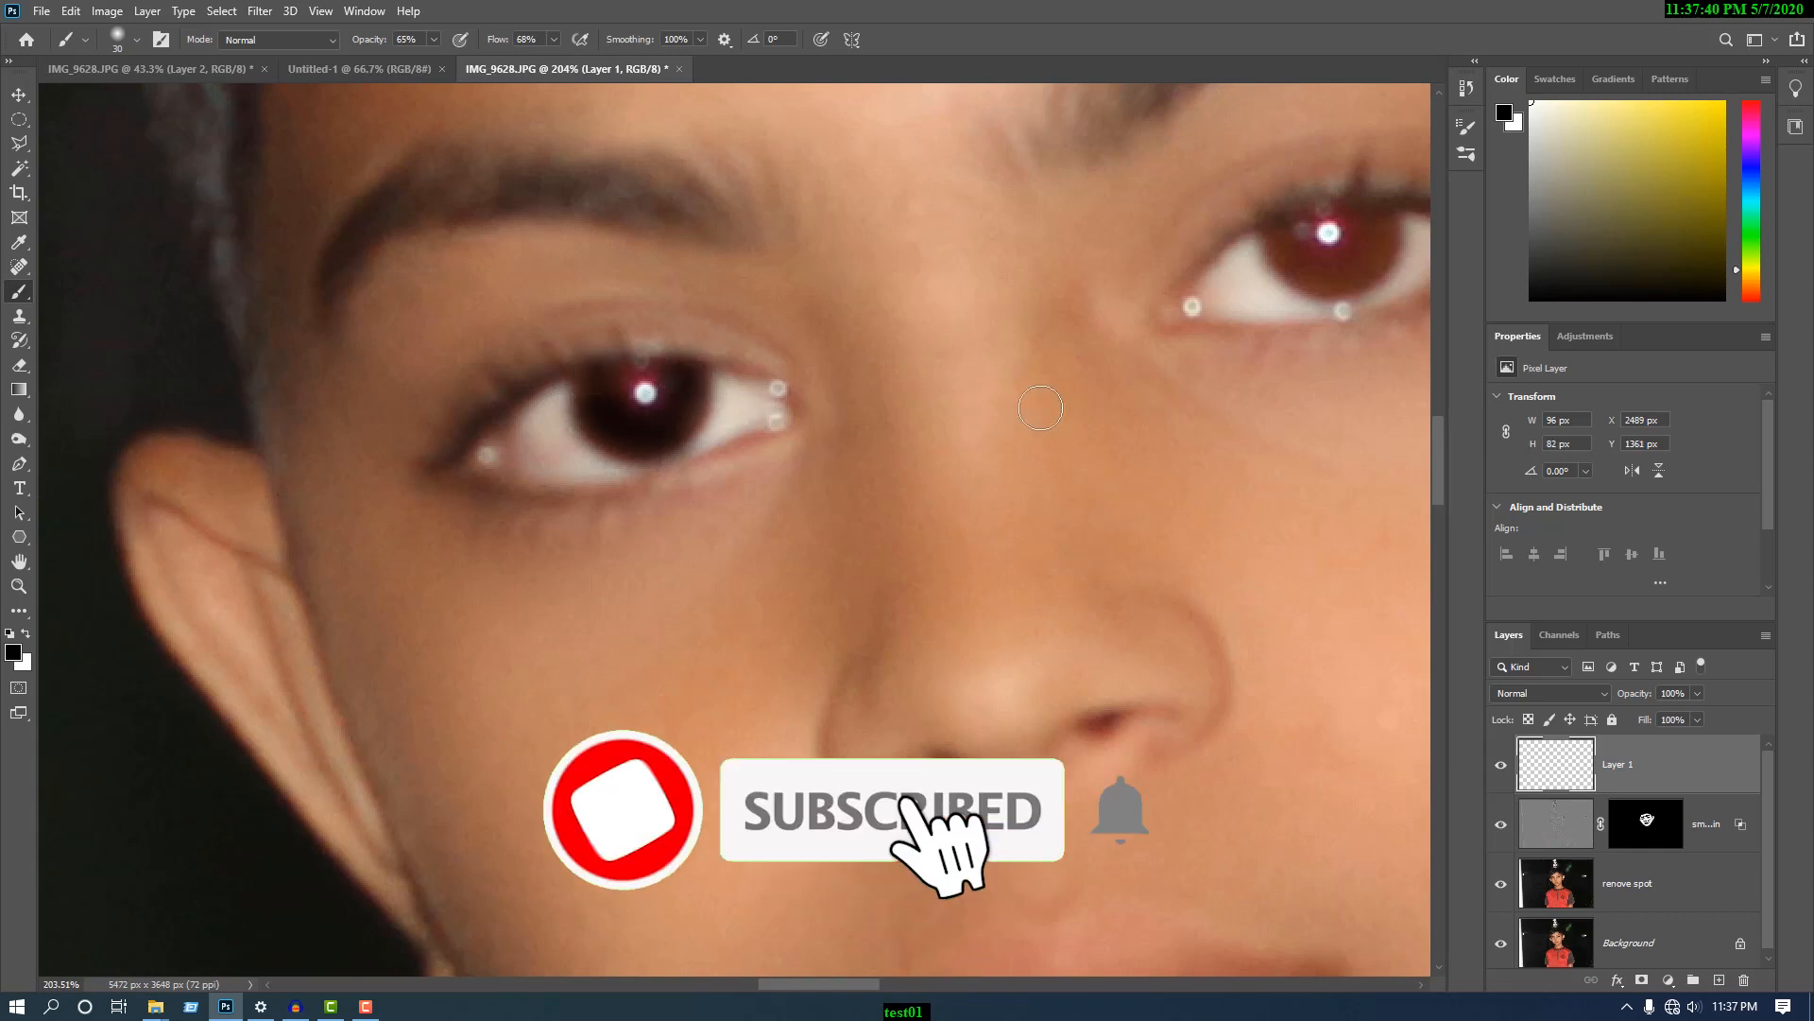
- Paint black over the iris of the other eye and undo the last stroke
{"action": "scroll", "coordinate": [611, 541], "scroll_direction": "down", "scroll_amount": 3}
{"action": "scroll", "coordinate": [1205, 307], "scroll_direction": "up", "scroll_amount": 3}
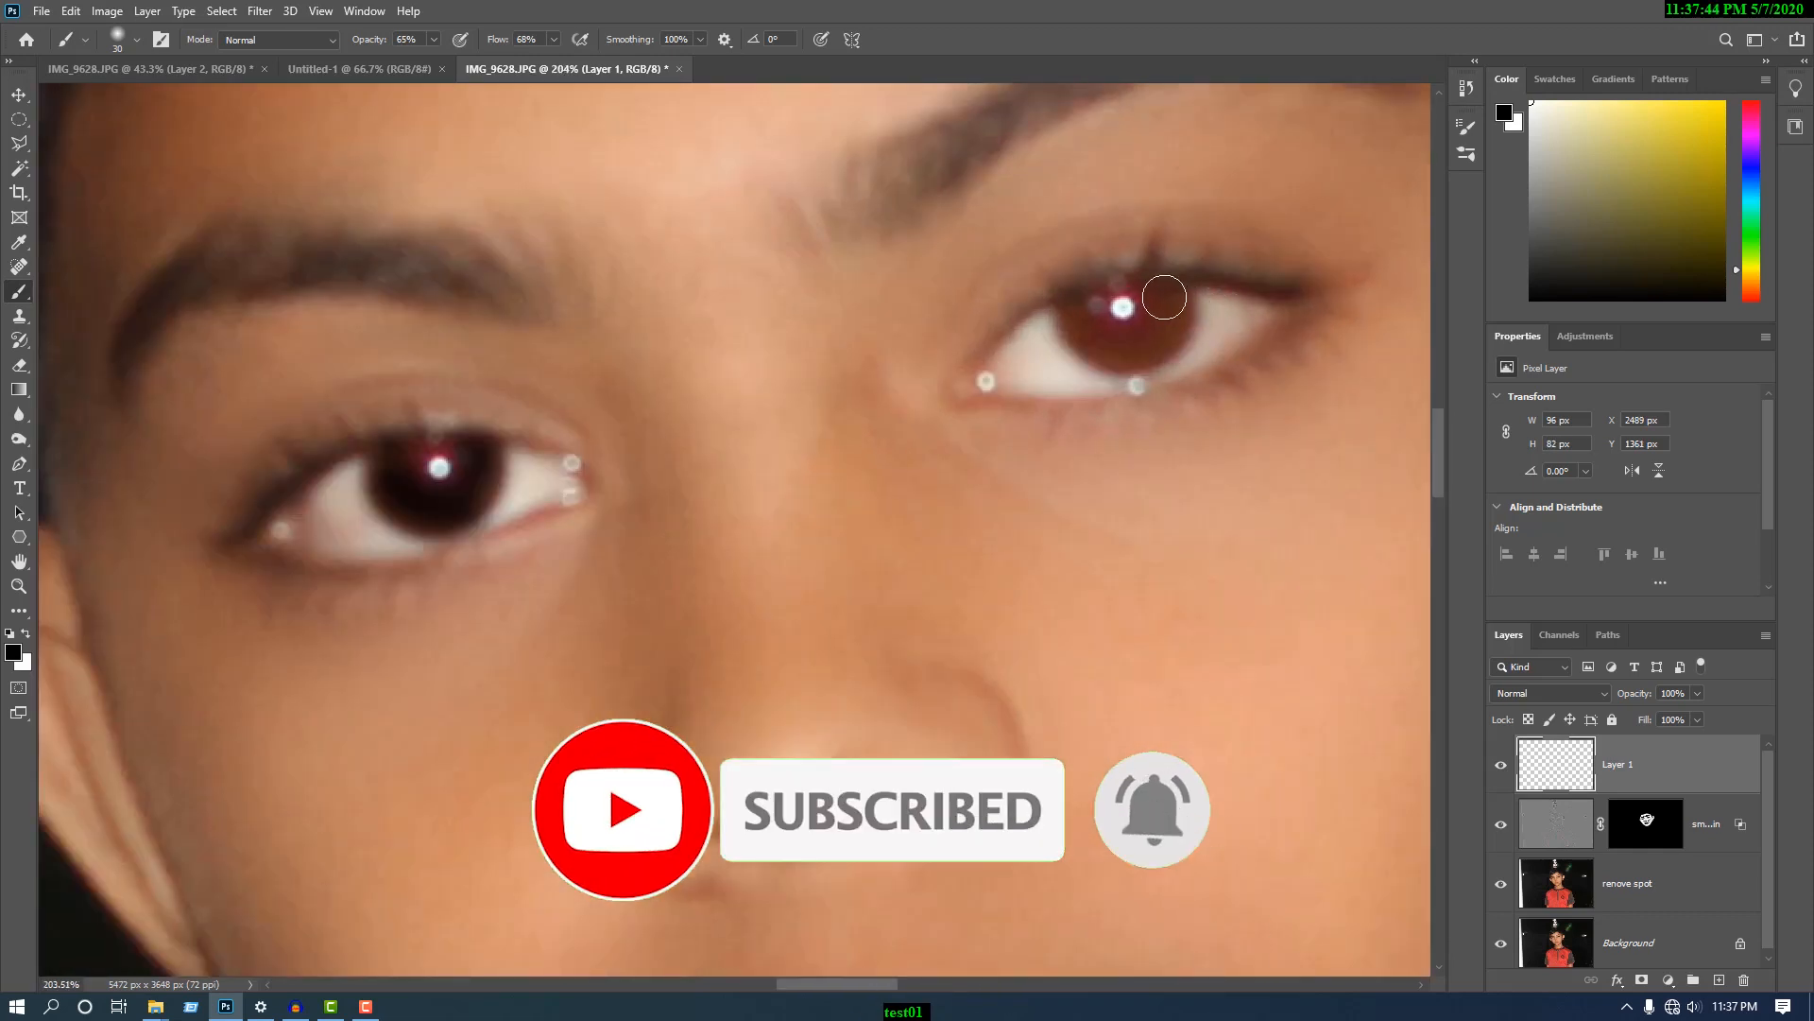
{"action": "mouse_move", "coordinate": [1166, 297]}
{"action": "left_mouse_down"}
{"action": "mouse_move", "coordinate": [1134, 344]}
{"action": "mouse_move", "coordinate": [1068, 315]}
{"action": "mouse_move", "coordinate": [1108, 358]}
{"action": "mouse_move", "coordinate": [1155, 360]}
{"action": "mouse_move", "coordinate": [1191, 331]}
{"action": "mouse_move", "coordinate": [1165, 349]}
{"action": "mouse_move", "coordinate": [1173, 280]}
{"action": "mouse_move", "coordinate": [1231, 315]}
{"action": "mouse_move", "coordinate": [1185, 352]}
{"action": "mouse_move", "coordinate": [1191, 328]}
{"action": "mouse_move", "coordinate": [1108, 364]}
{"action": "mouse_move", "coordinate": [1176, 354]}
{"action": "left_mouse_up"}
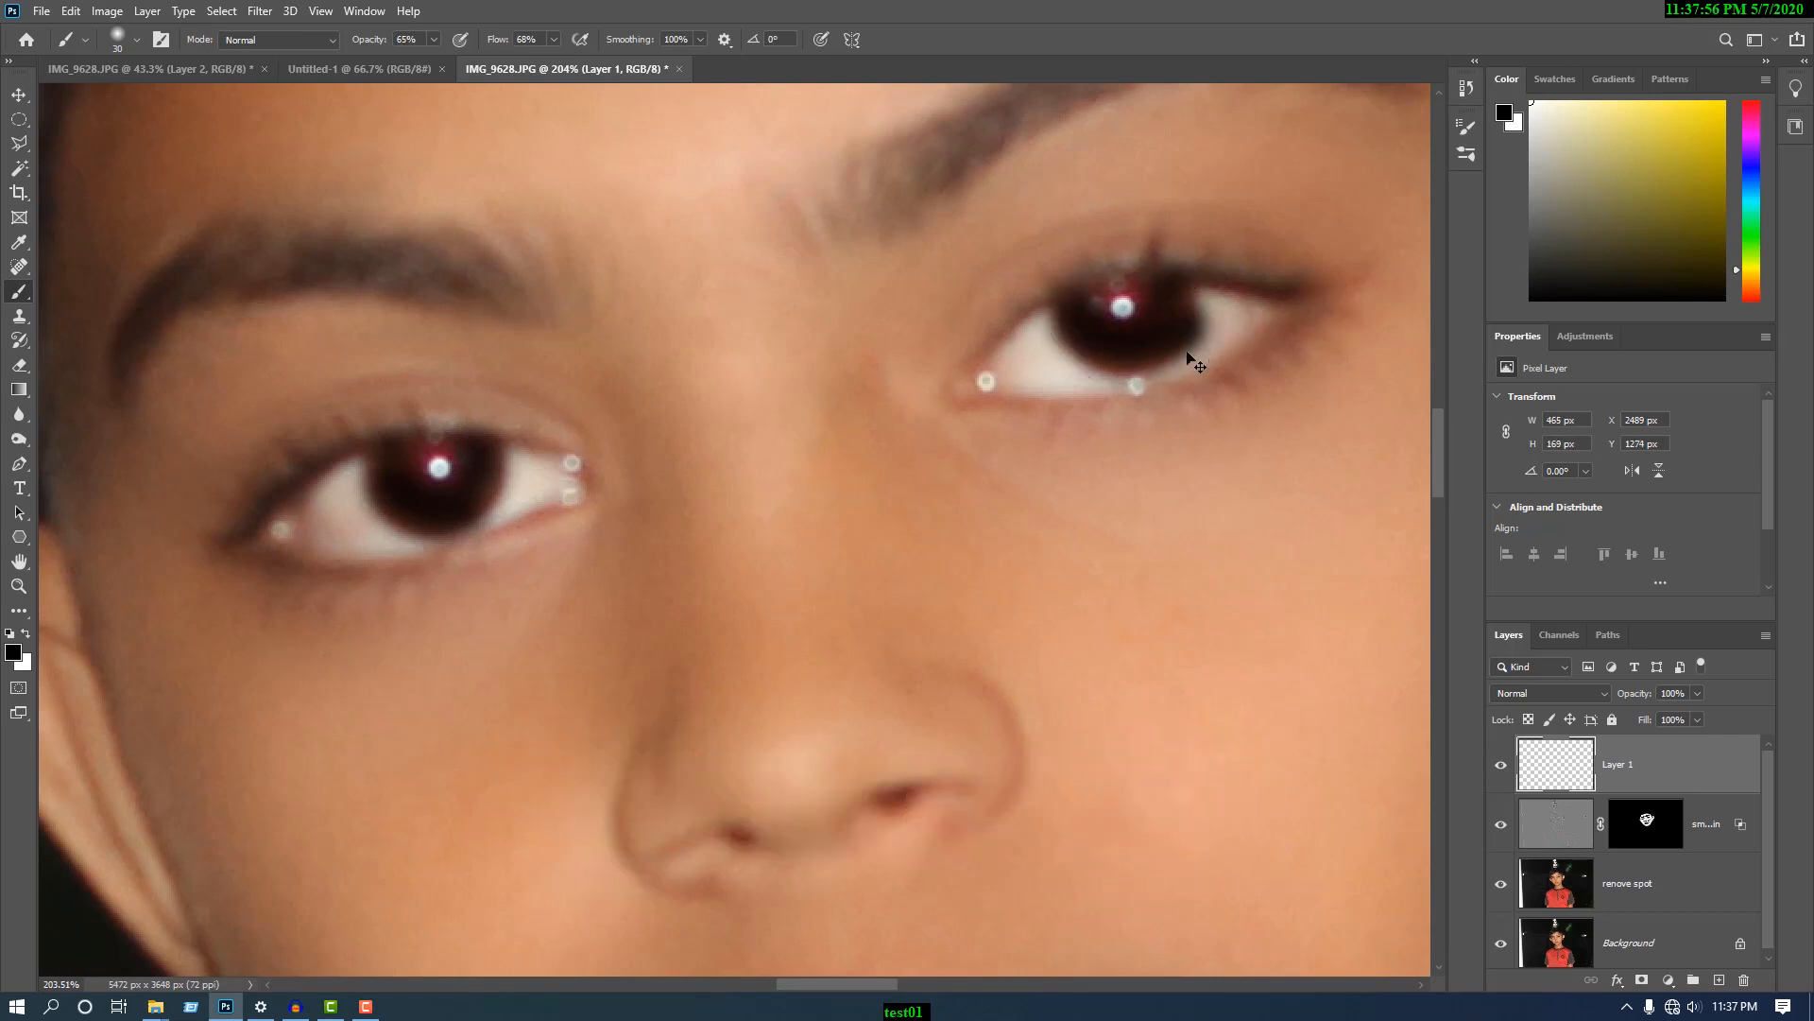
{"action": "key", "text": "ctrl+z"}
{"action": "scroll", "coordinate": [1182, 446], "scroll_direction": "up", "scroll_amount": 2}
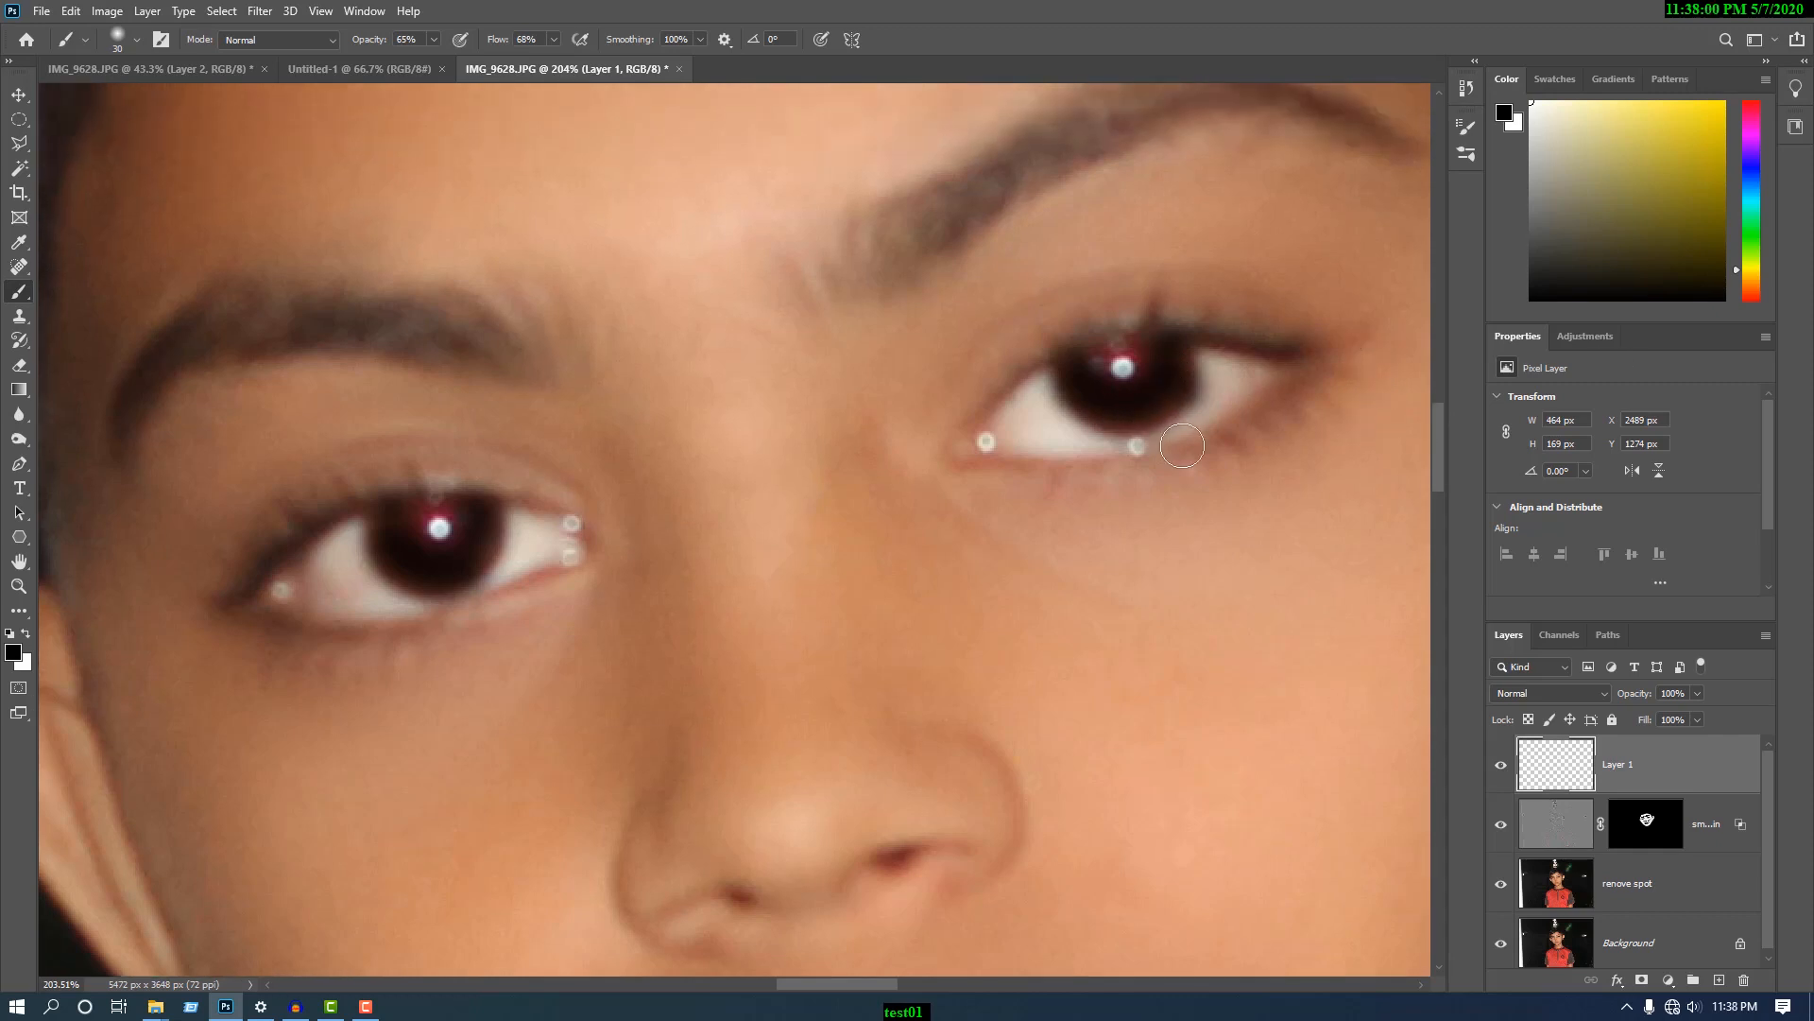
- Set the brush to 26% opacity, 26% flow and 25 px, and darken the eyebrow nearer the smaller visible ear
{"action": "left_click", "coordinate": [435, 42]}
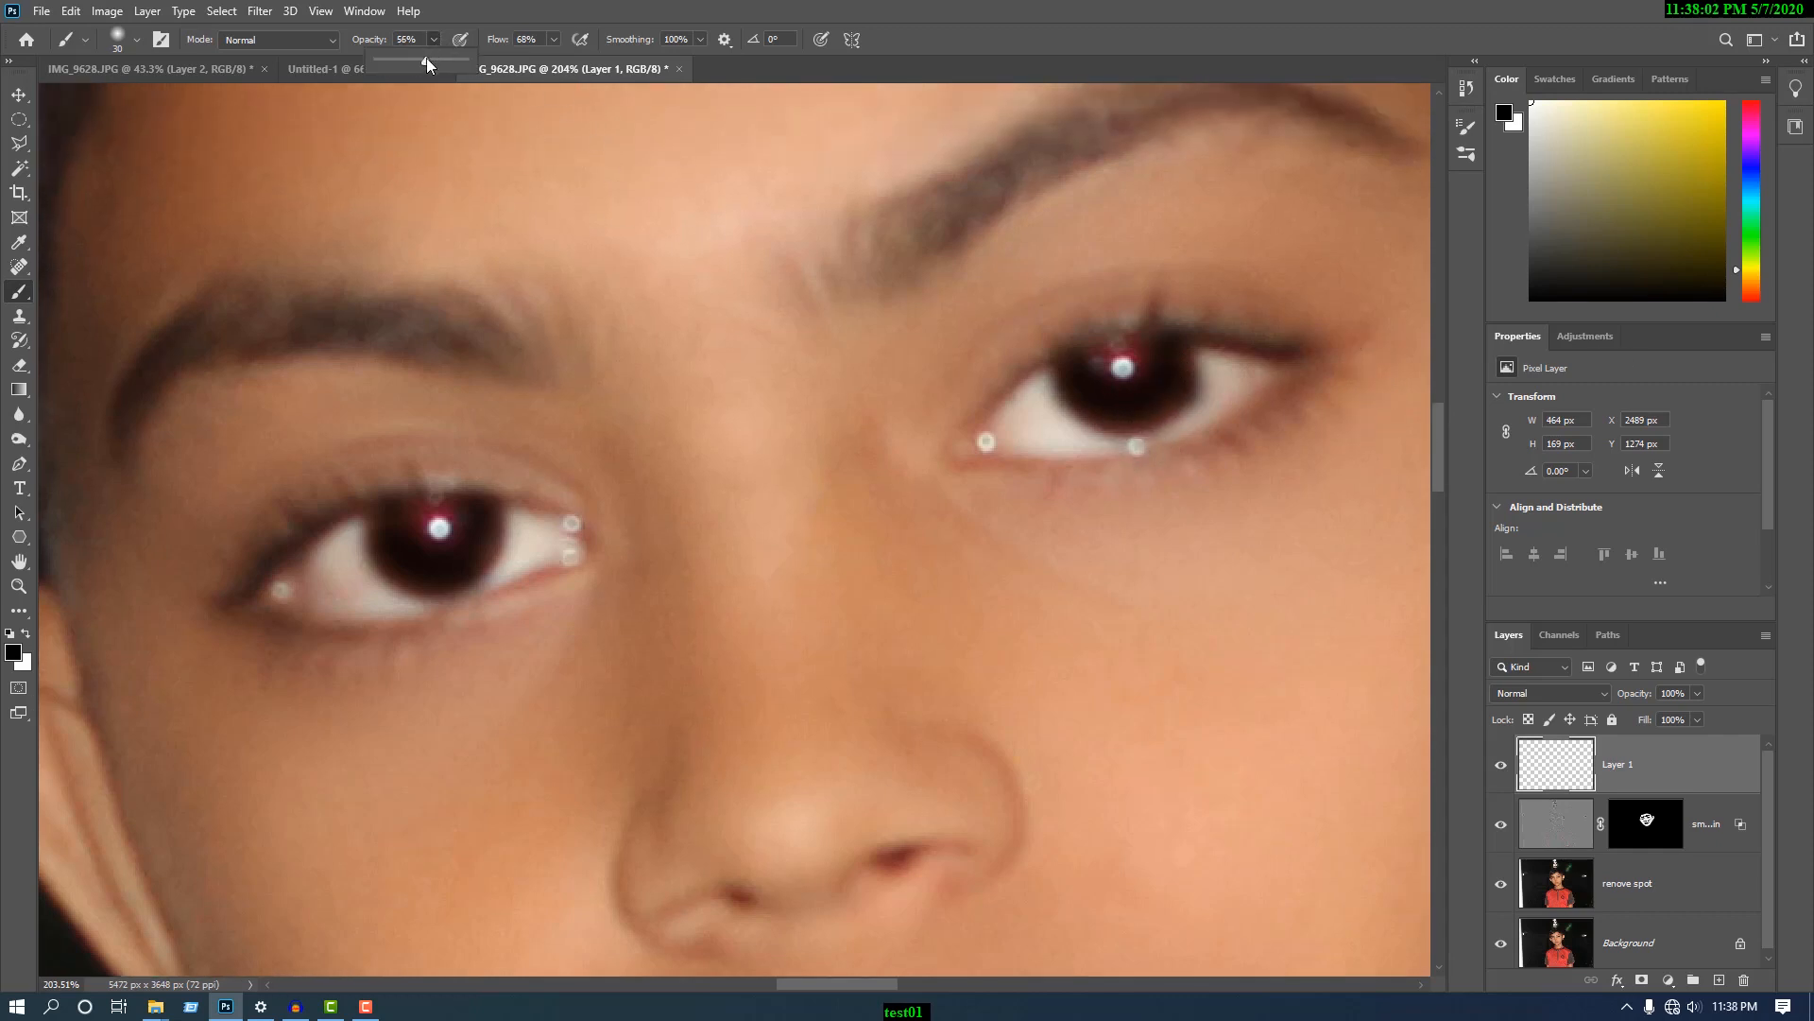
{"action": "left_click", "coordinate": [554, 40]}
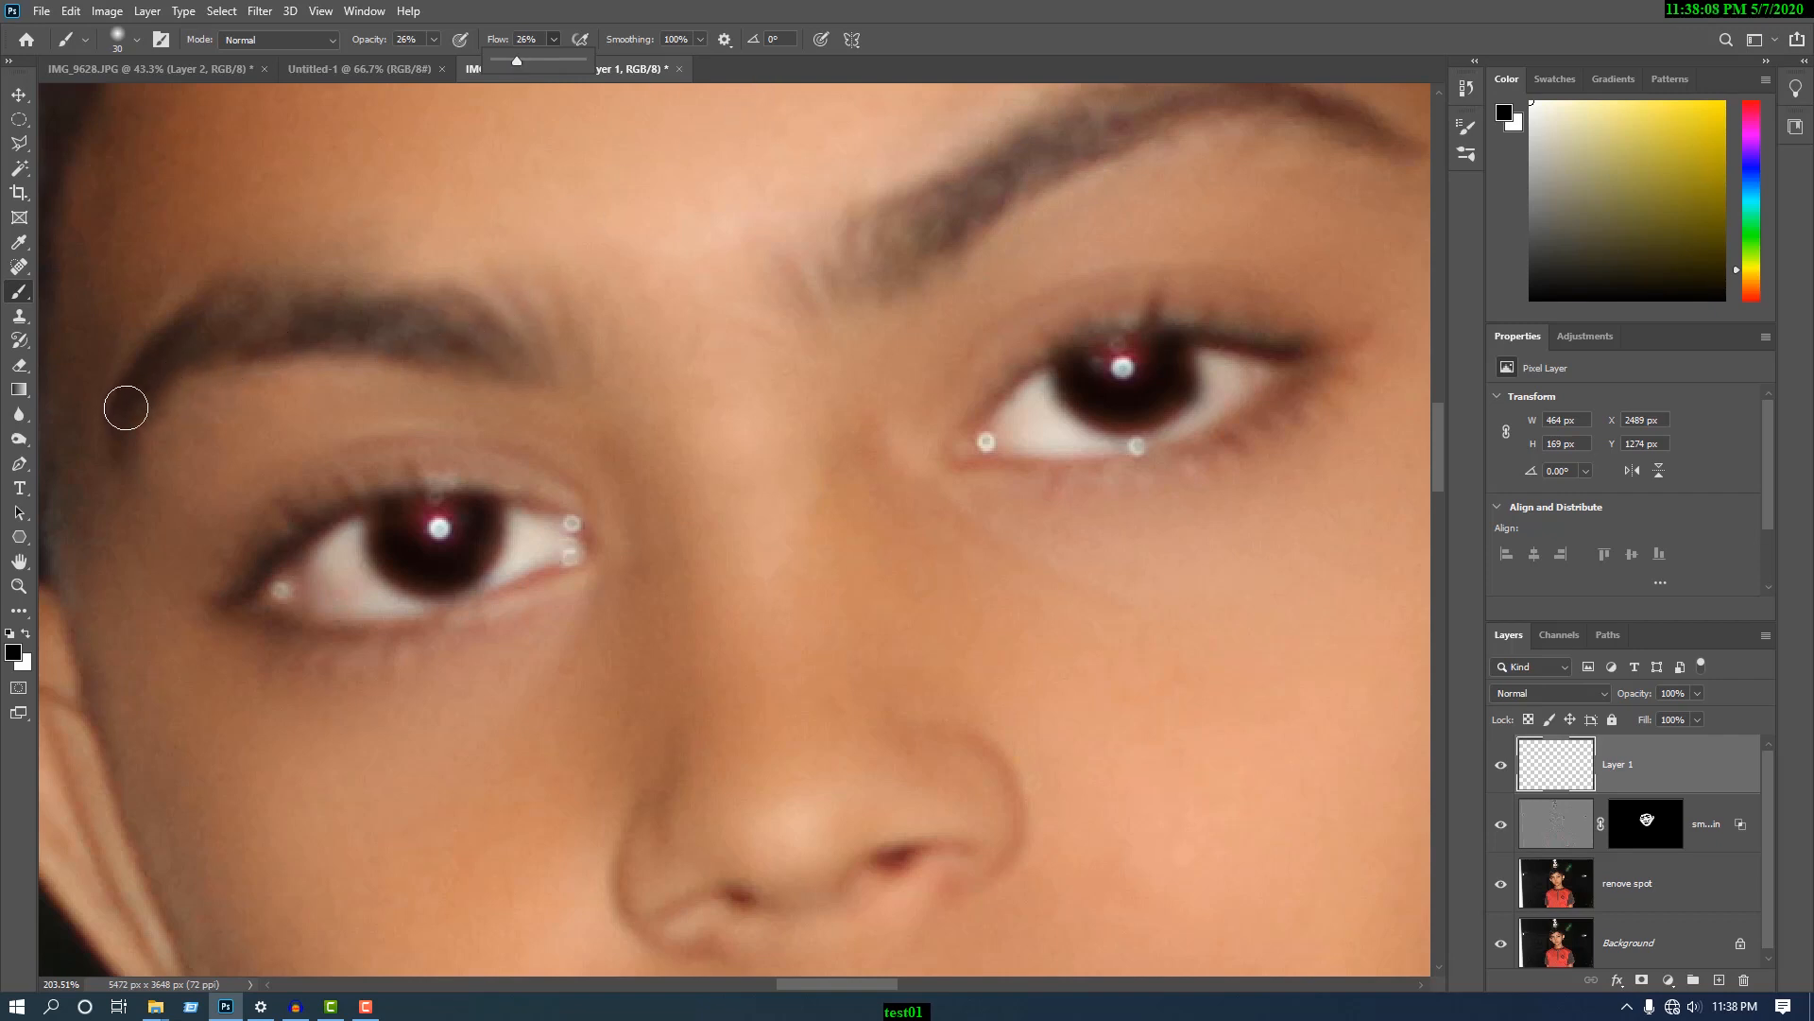
{"action": "key", "text": "bracketleft"}
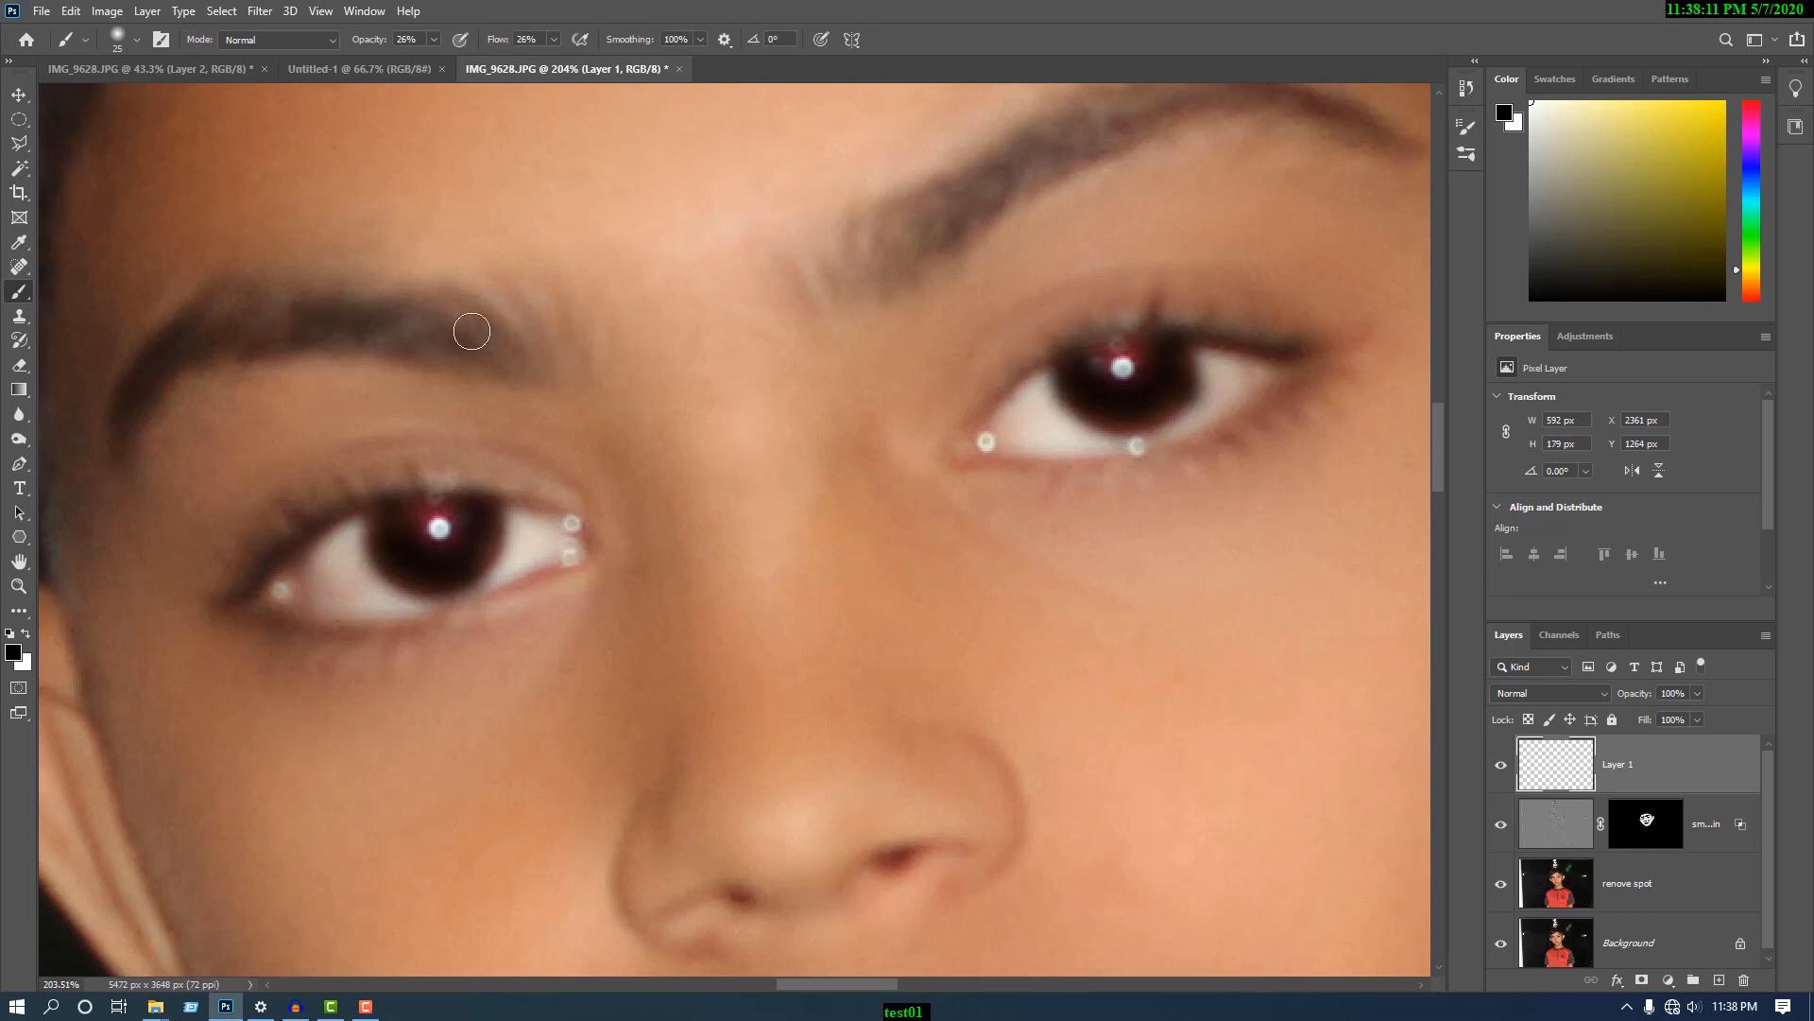
- Darken the eyebrow nearer the larger visible ear with black strokes from its inner end to its outer tip
{"action": "mouse_move", "coordinate": [879, 269]}
{"action": "left_mouse_down"}
{"action": "mouse_move", "coordinate": [948, 231]}
{"action": "mouse_move", "coordinate": [984, 174]}
{"action": "left_mouse_up"}
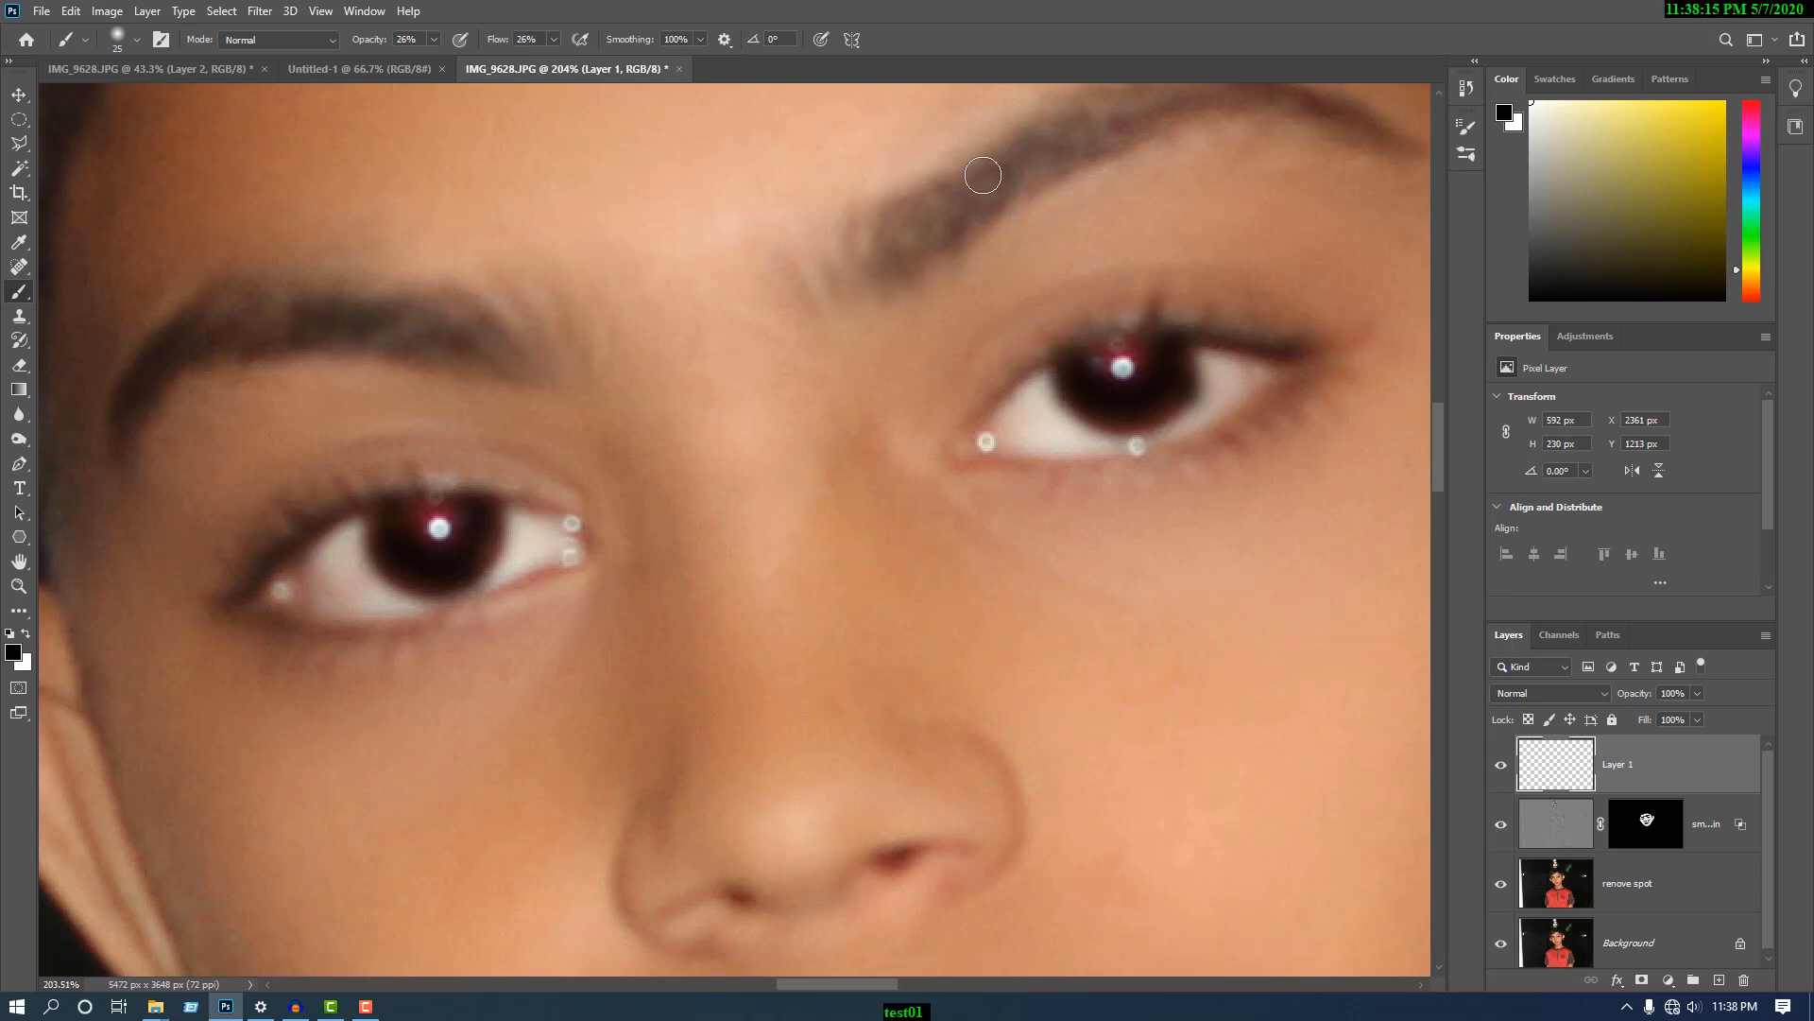
{"action": "left_click_drag", "start_coordinate": [851, 984], "coordinate": [885, 984]}
{"action": "scroll", "coordinate": [932, 608], "scroll_direction": "up", "scroll_amount": 3}
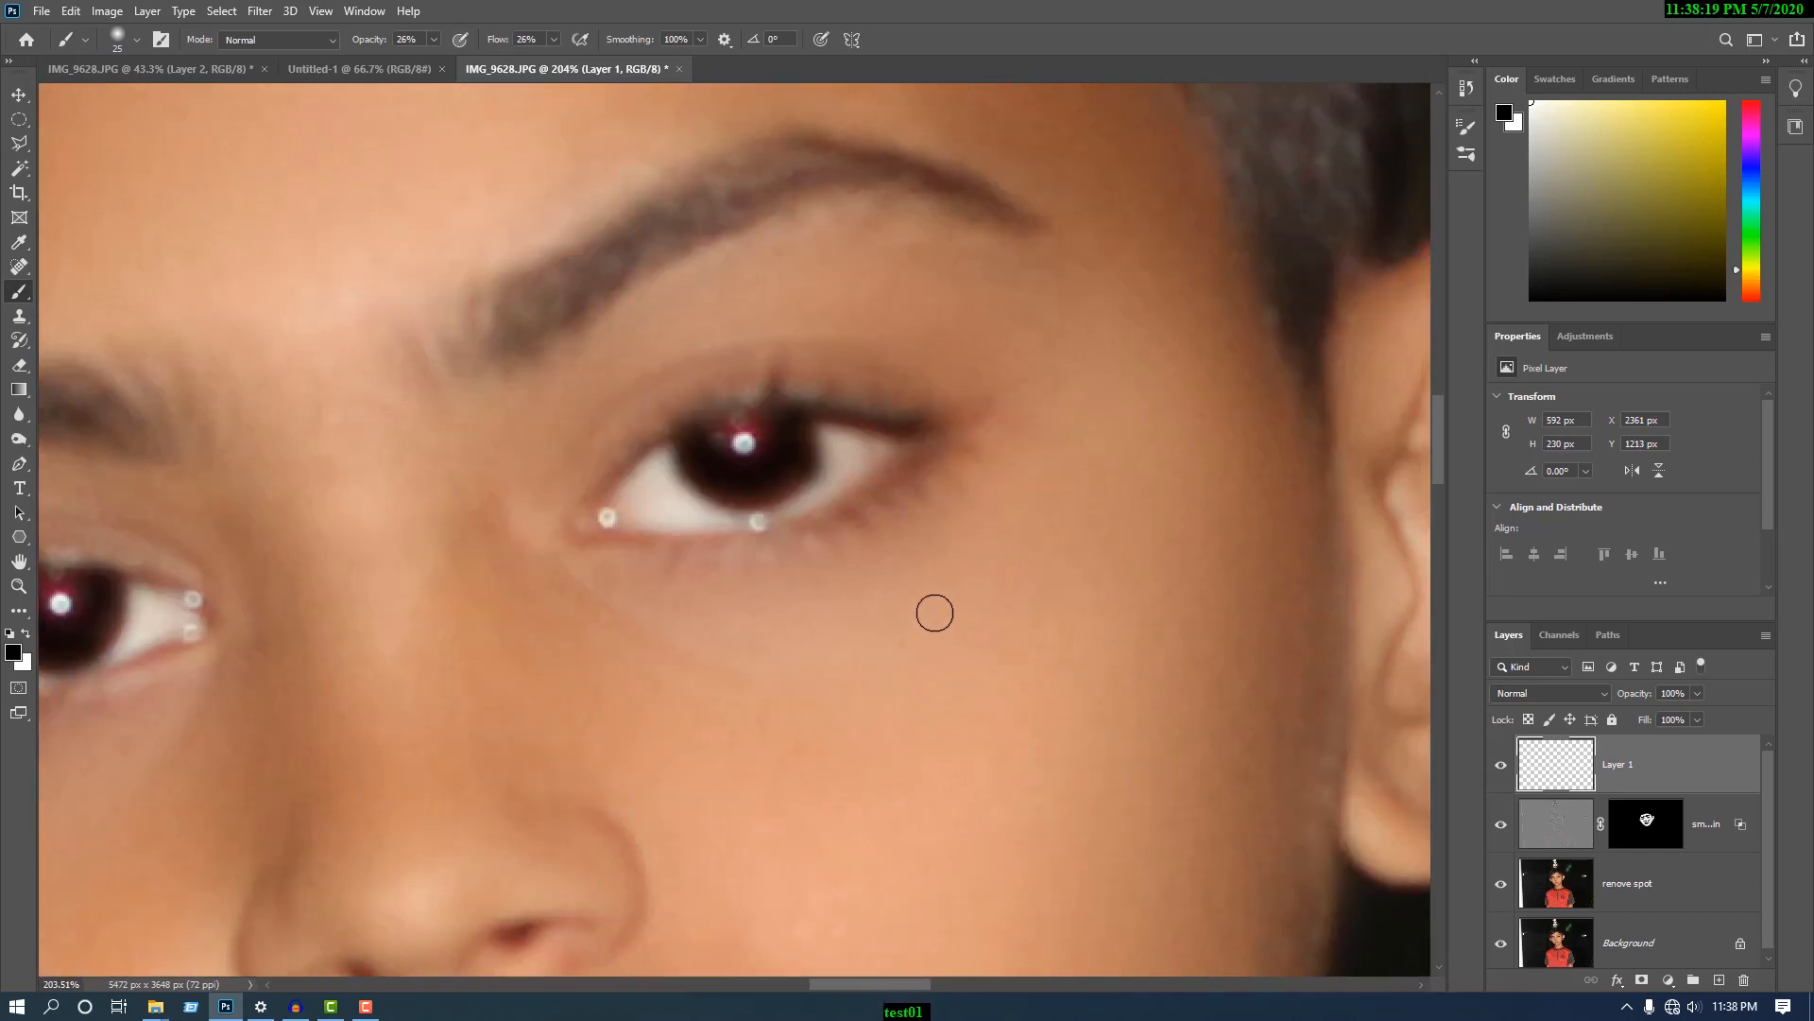
{"action": "mouse_move", "coordinate": [518, 365]}
{"action": "left_mouse_down"}
{"action": "mouse_move", "coordinate": [685, 281]}
{"action": "mouse_move", "coordinate": [592, 353]}
{"action": "mouse_move", "coordinate": [602, 318]}
{"action": "mouse_move", "coordinate": [859, 209]}
{"action": "mouse_move", "coordinate": [677, 298]}
{"action": "mouse_move", "coordinate": [776, 249]}
{"action": "mouse_move", "coordinate": [1022, 285]}
{"action": "mouse_move", "coordinate": [962, 279]}
{"action": "left_mouse_up"}
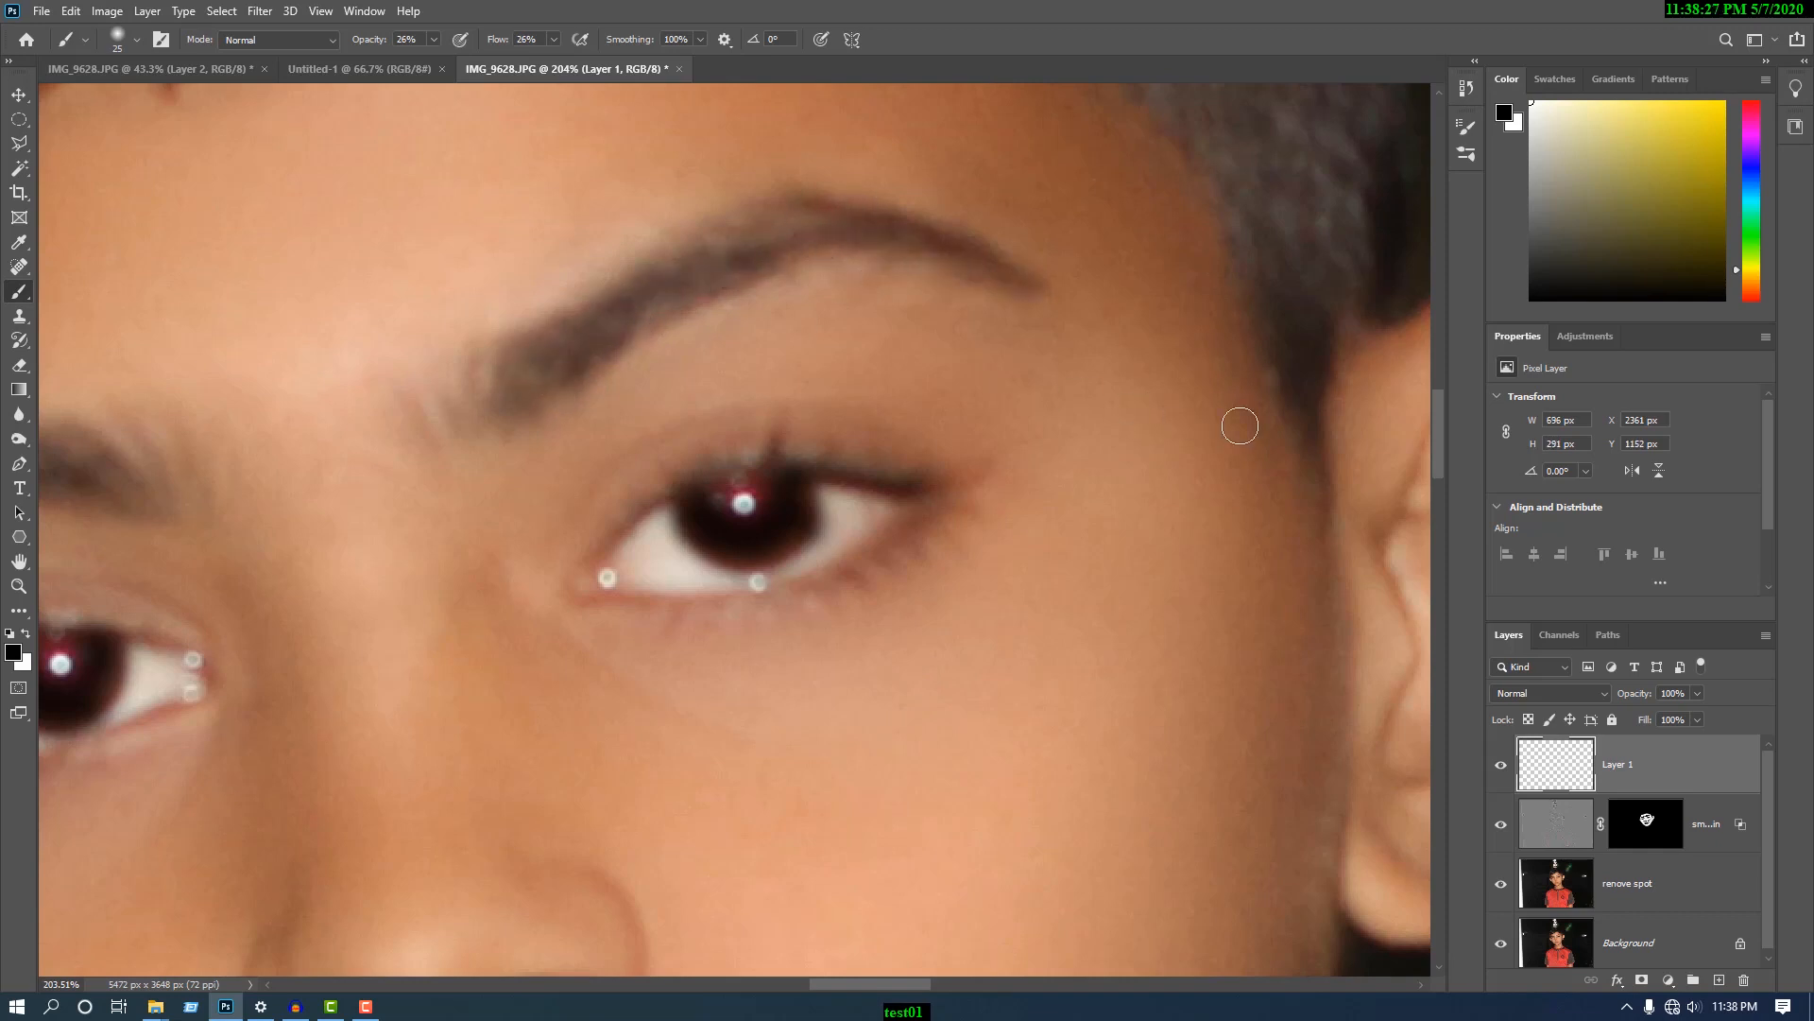
- Set the blend mode of the layer with the painted irises and eyebrows to Soft Light
{"action": "scroll", "coordinate": [761, 465], "scroll_direction": "down", "scroll_amount": 5}
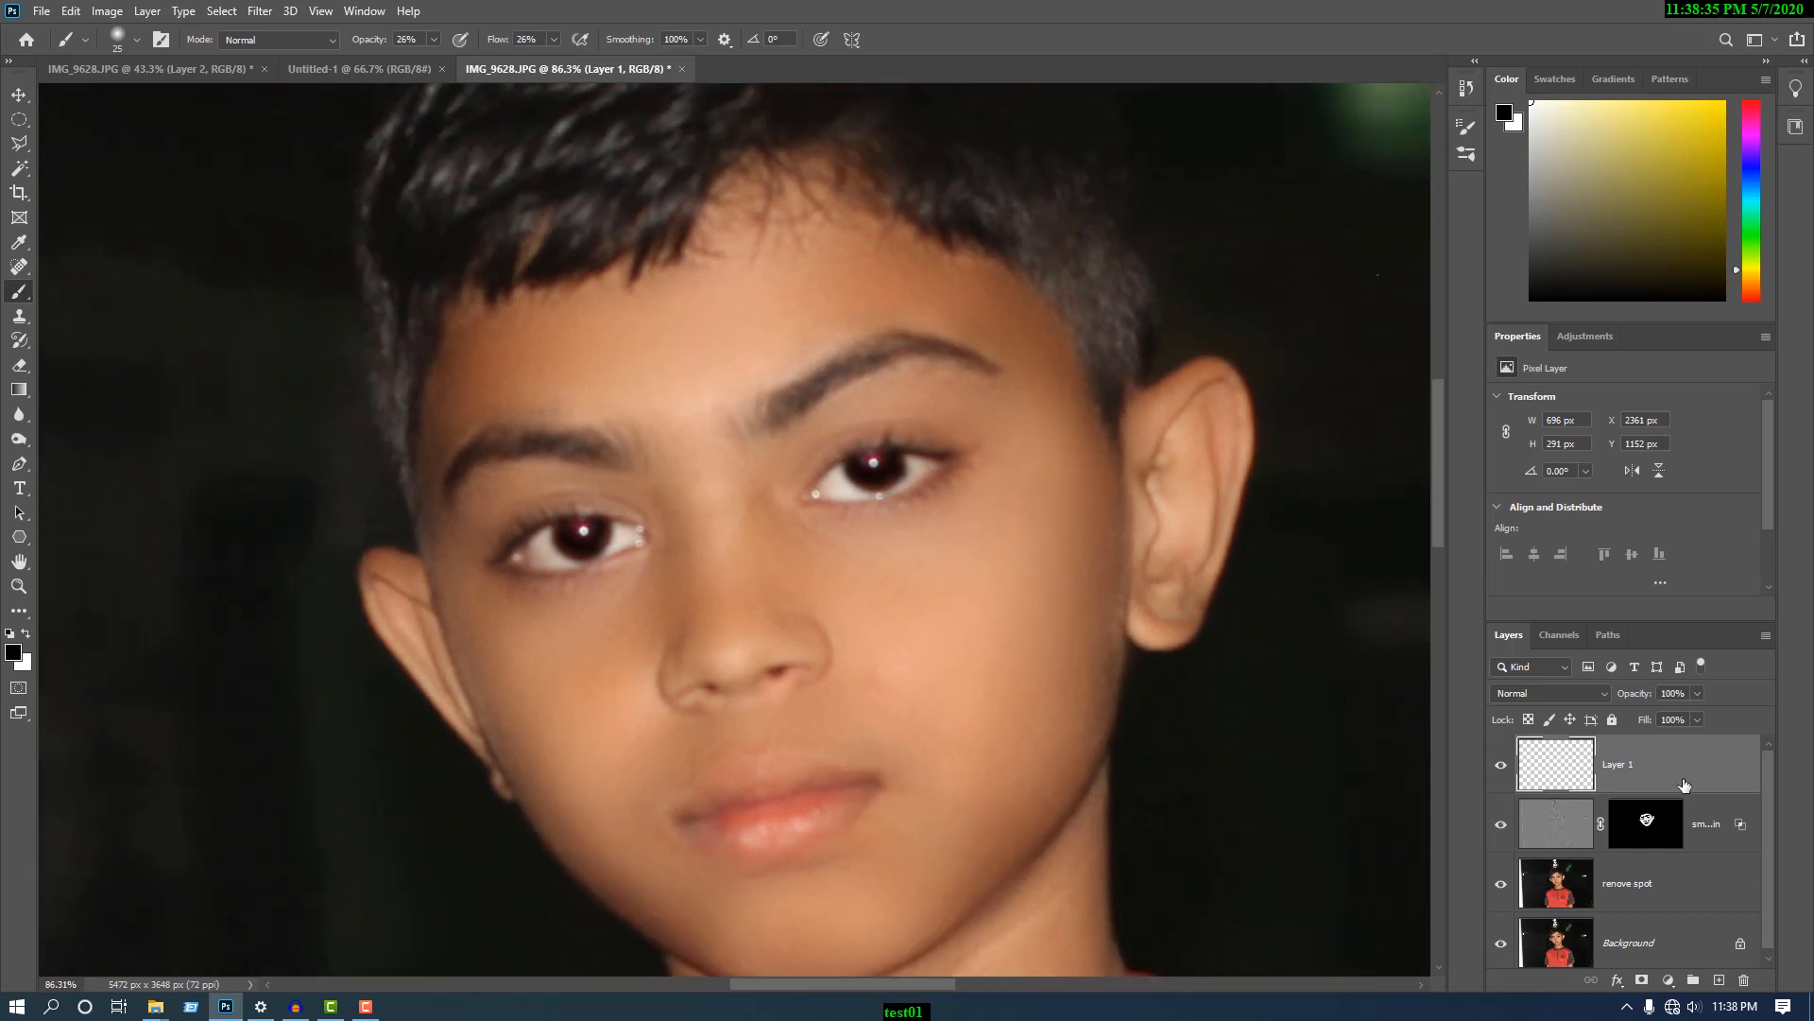
{"action": "left_click", "coordinate": [1591, 695]}
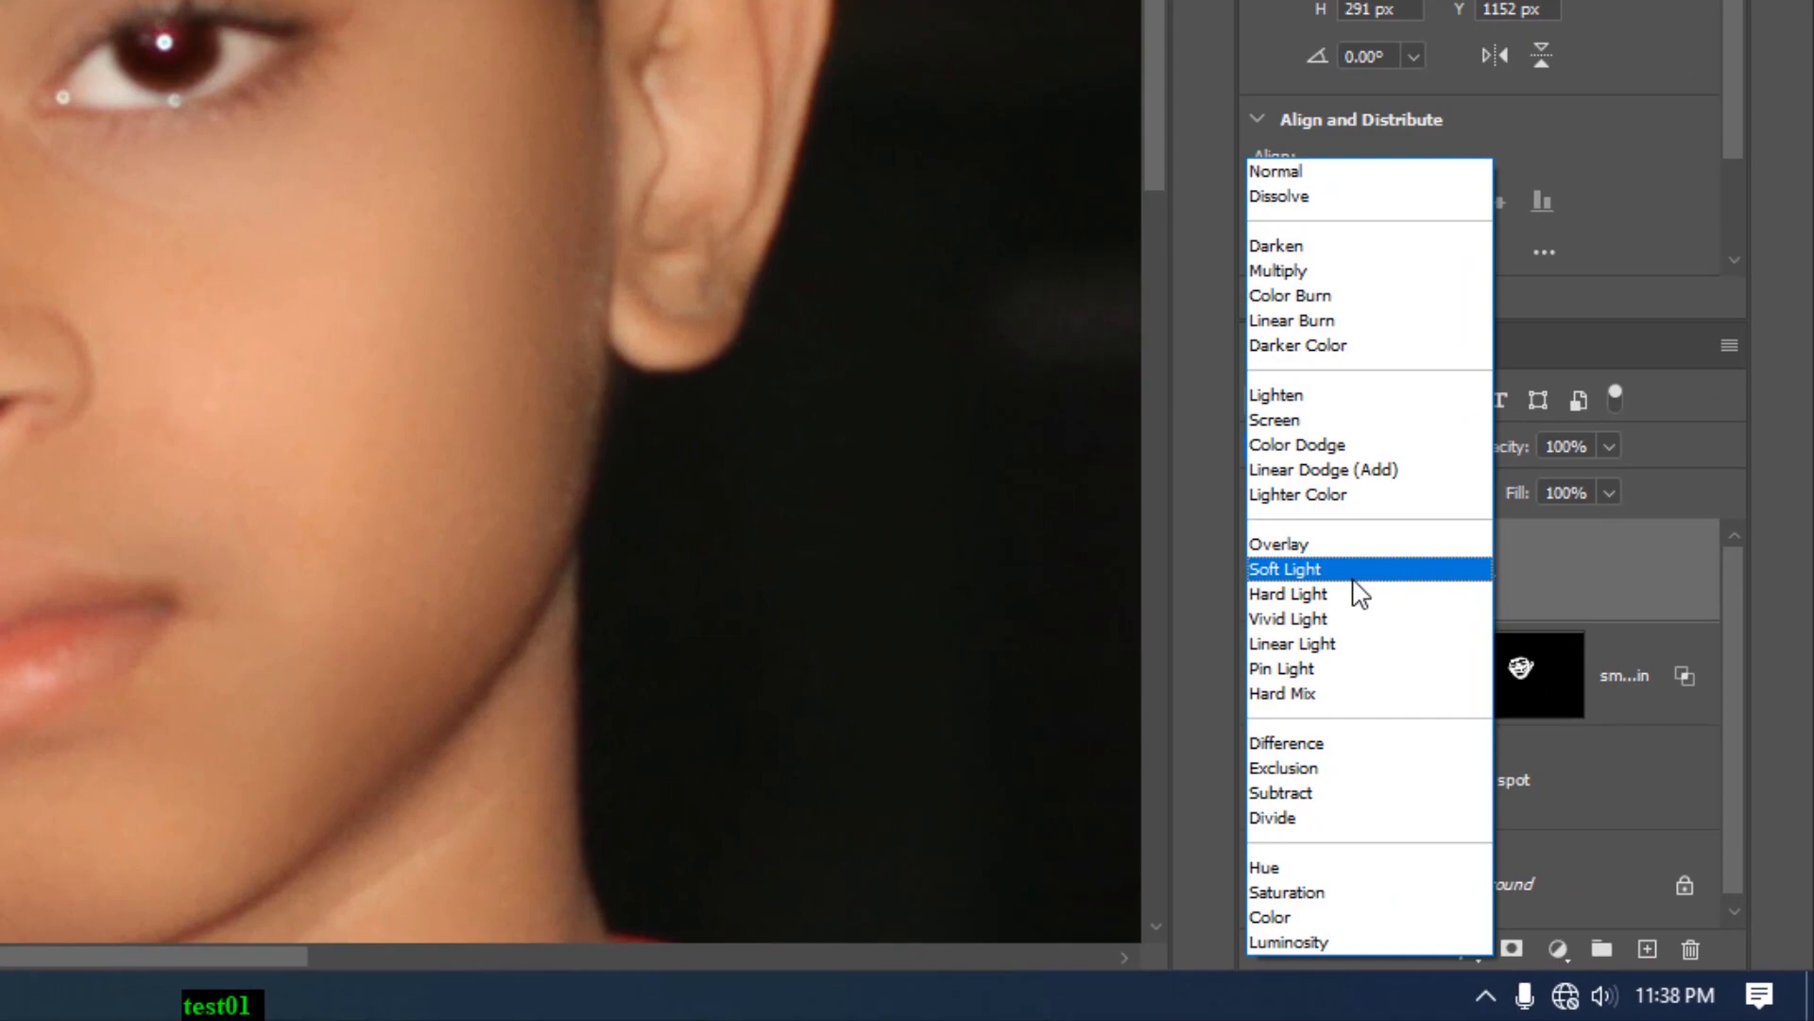
{"action": "left_click", "coordinate": [1354, 573]}
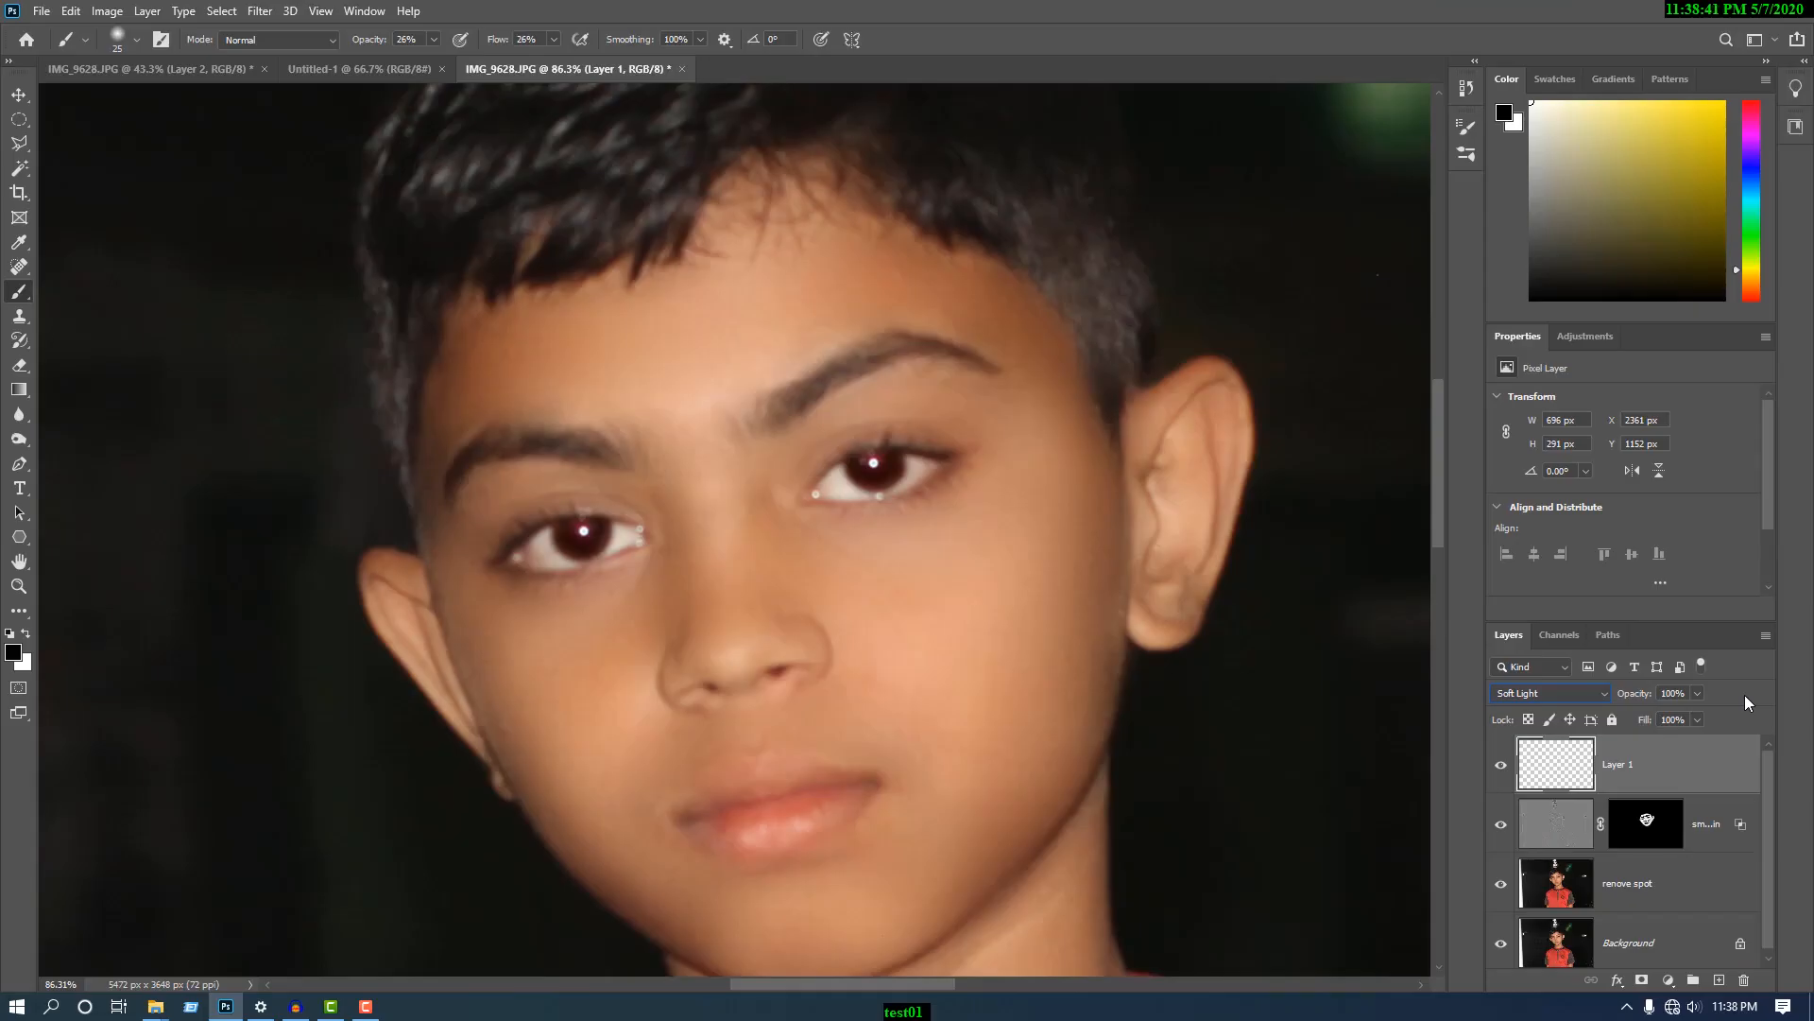
- Reduce the smooth skin layer's opacity to 66%
{"action": "left_click", "coordinate": [1712, 828]}
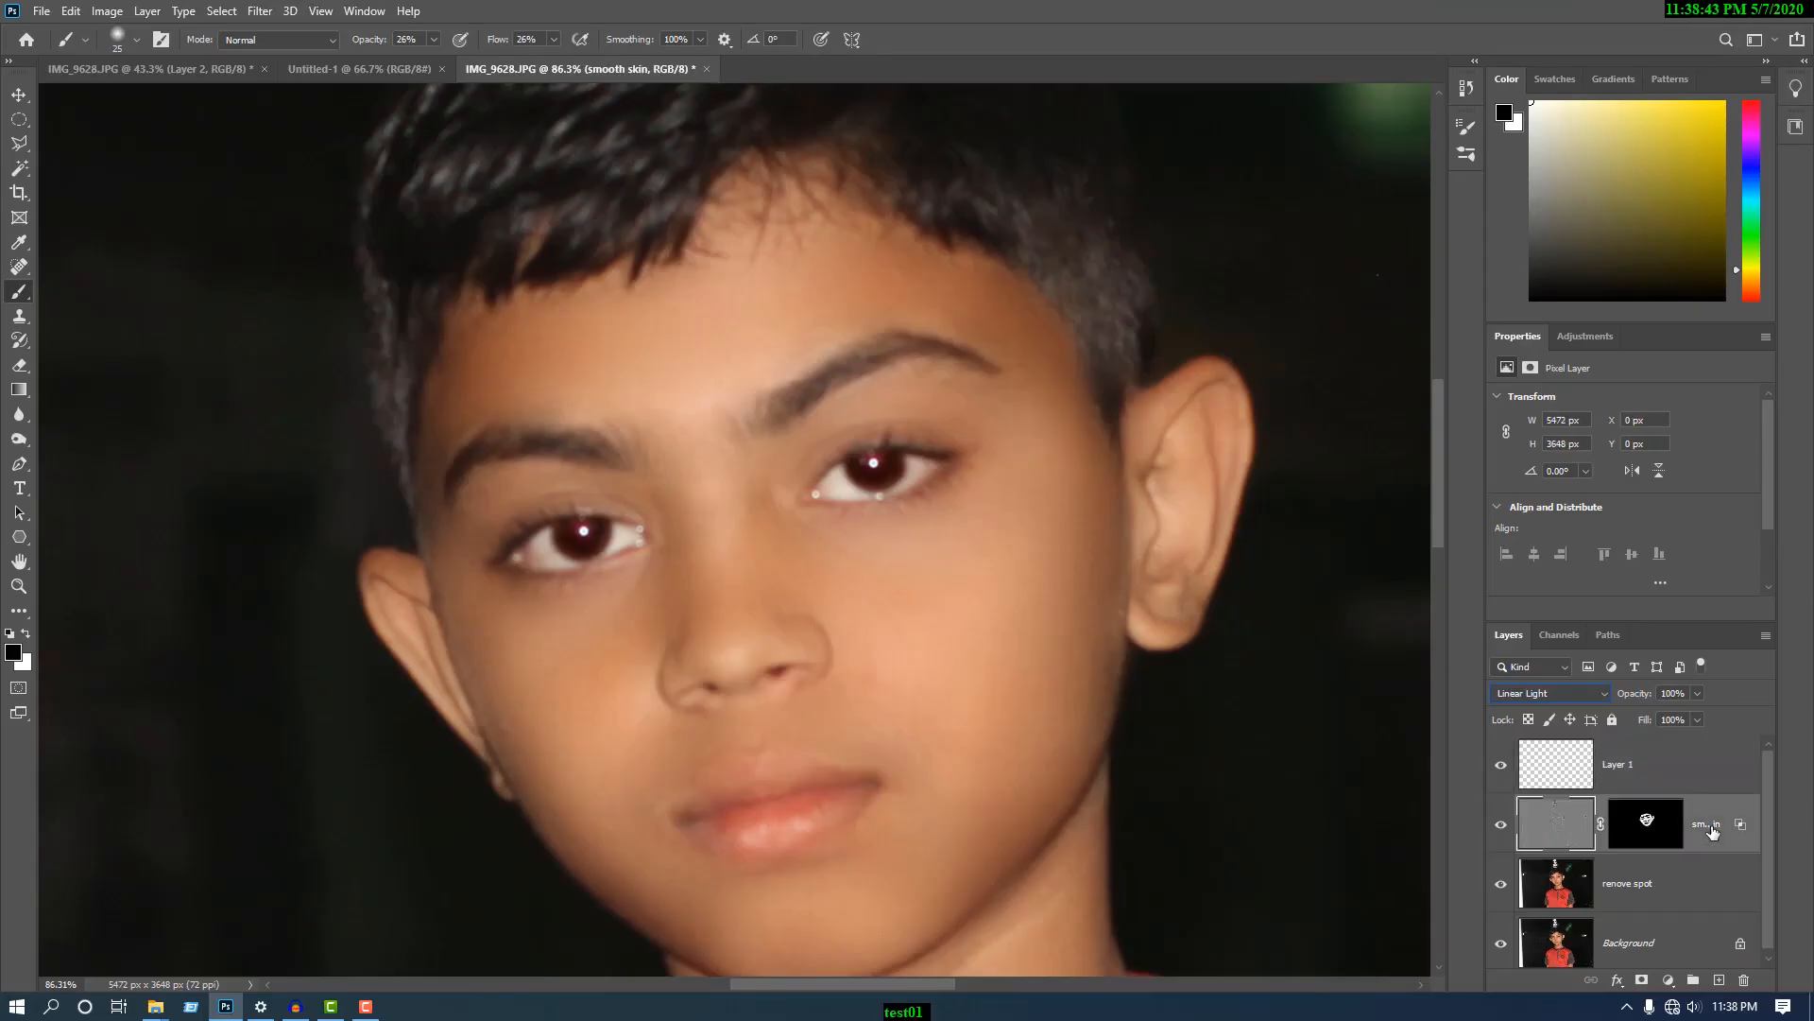
{"action": "left_click", "coordinate": [1697, 695]}
{"action": "left_click_drag", "start_coordinate": [1652, 720], "coordinate": [1663, 718]}
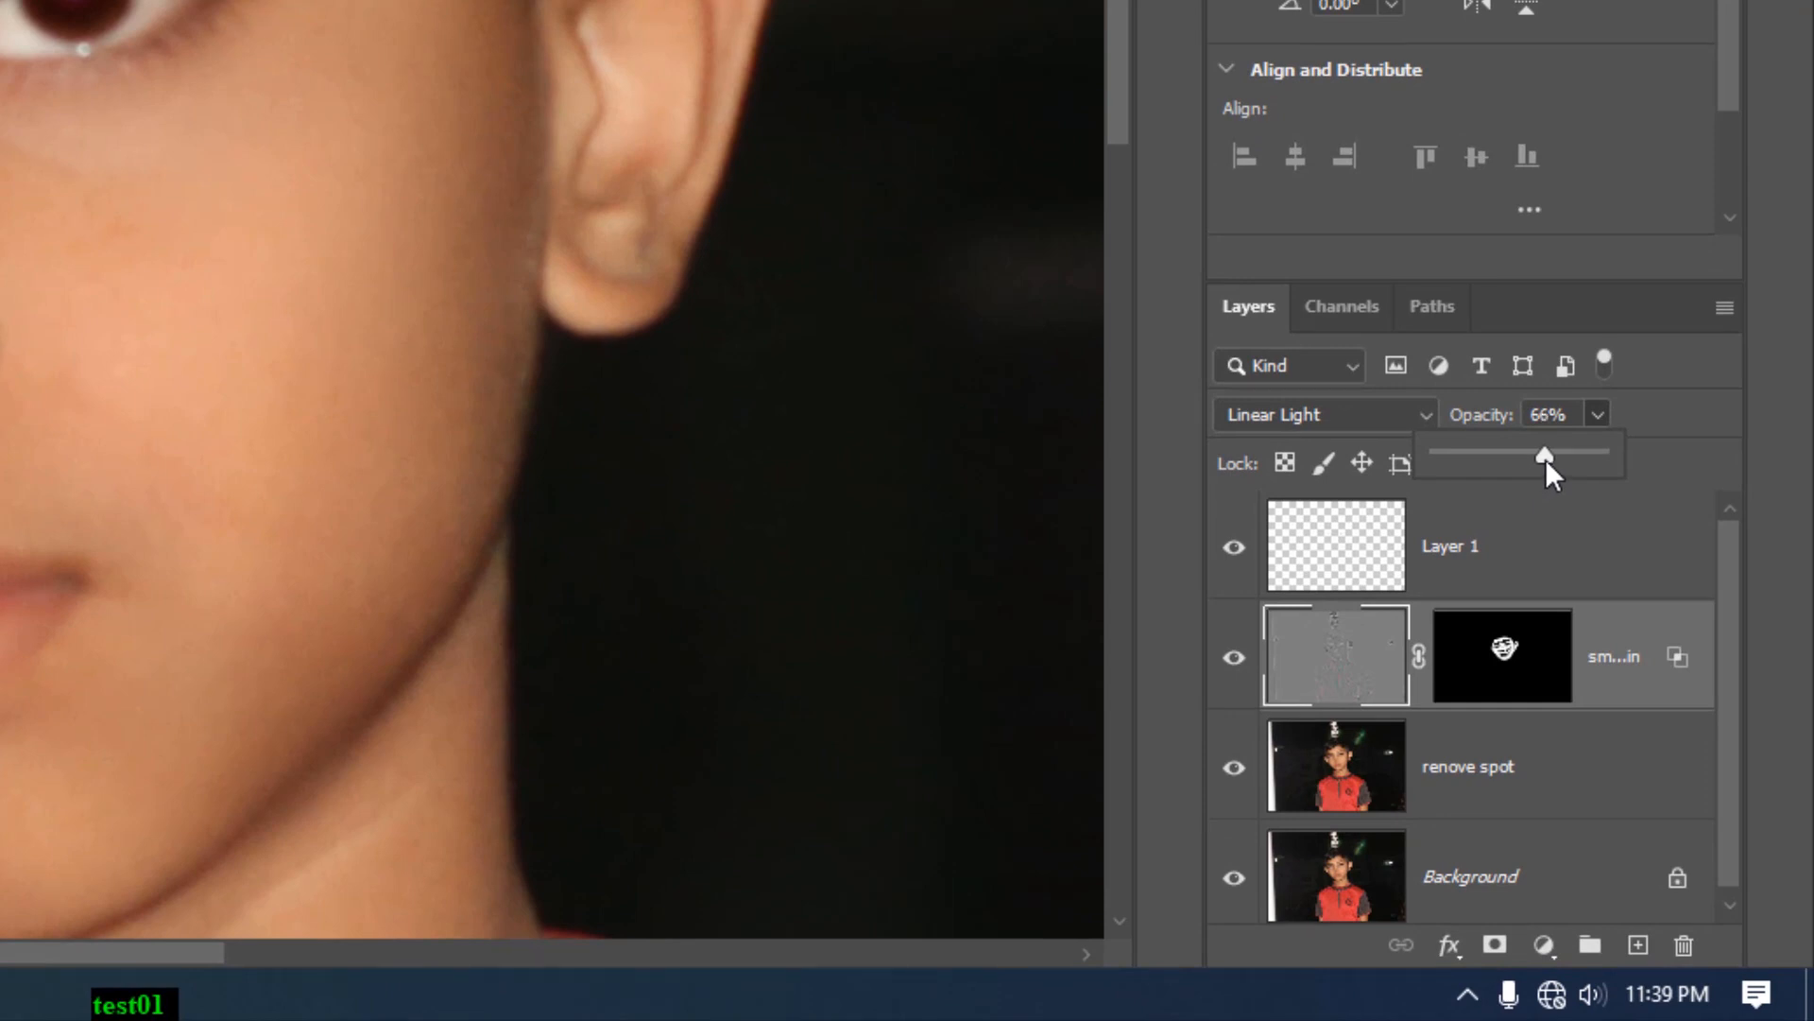
- Set the smooth skin layer's opacity to 71%
{"action": "left_click_drag", "start_coordinate": [1545, 457], "coordinate": [1551, 458]}
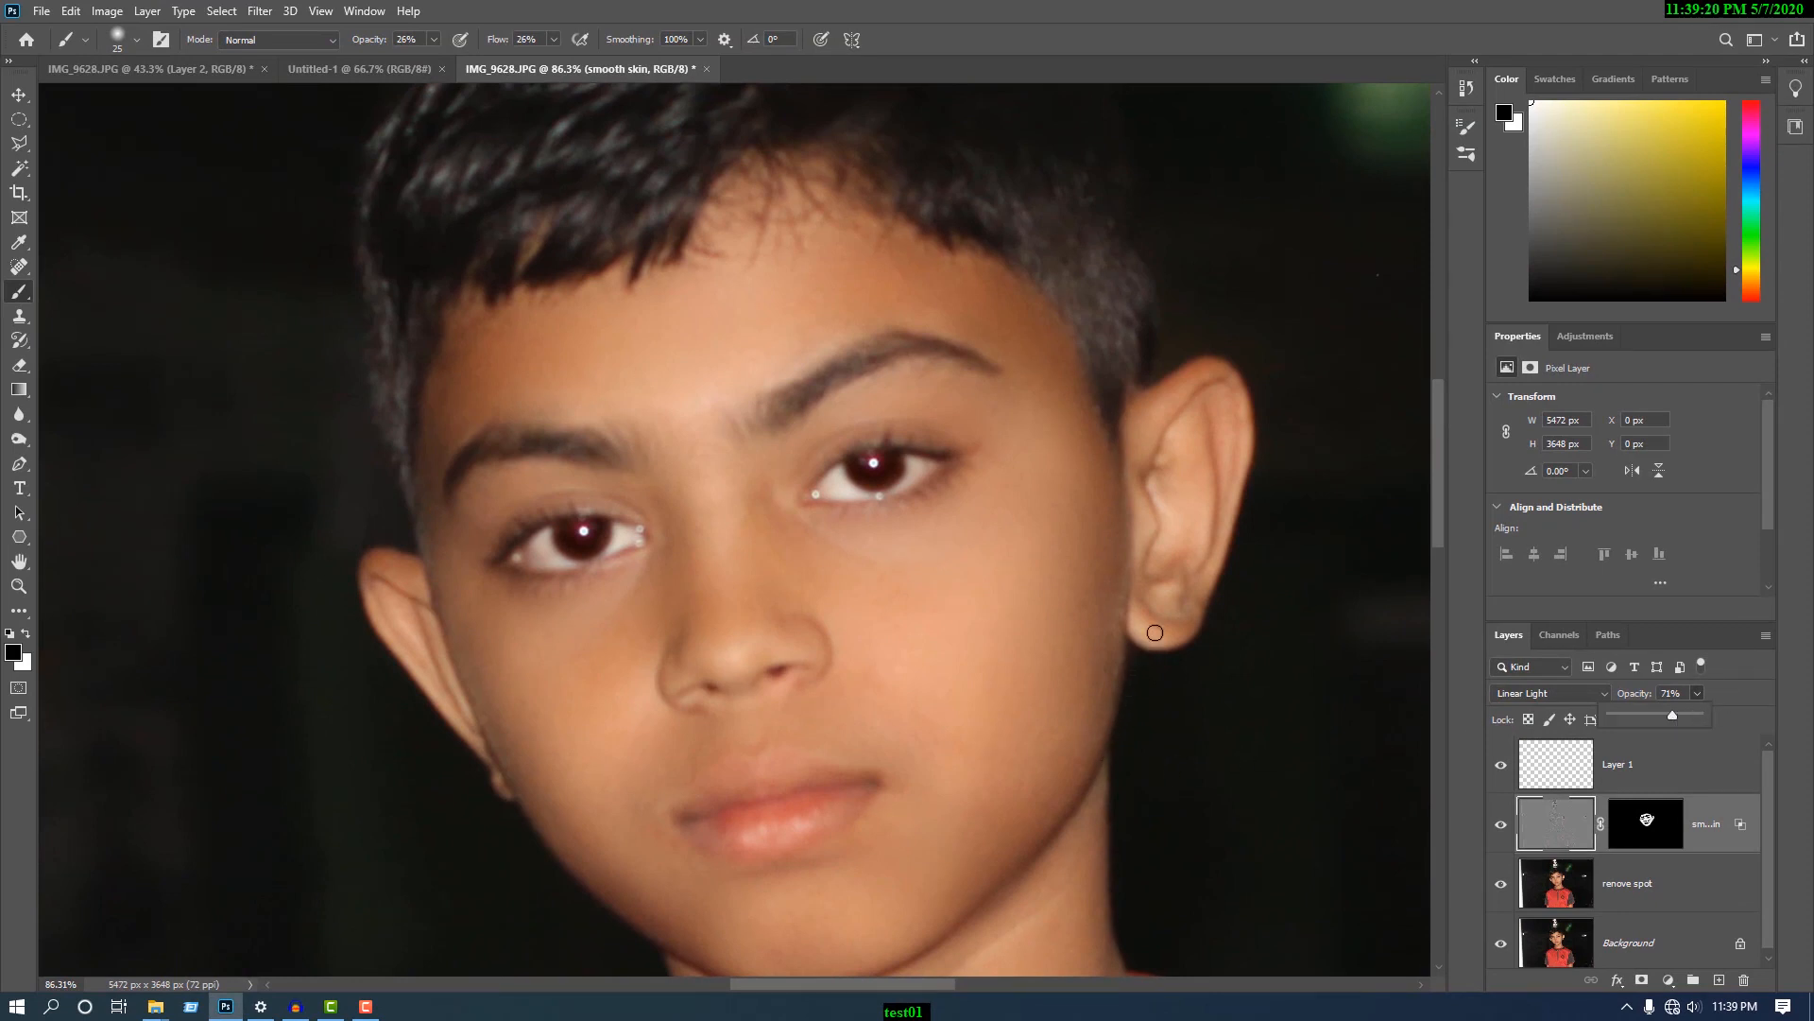
{"action": "scroll", "coordinate": [1155, 632], "scroll_direction": "down", "scroll_amount": 4}
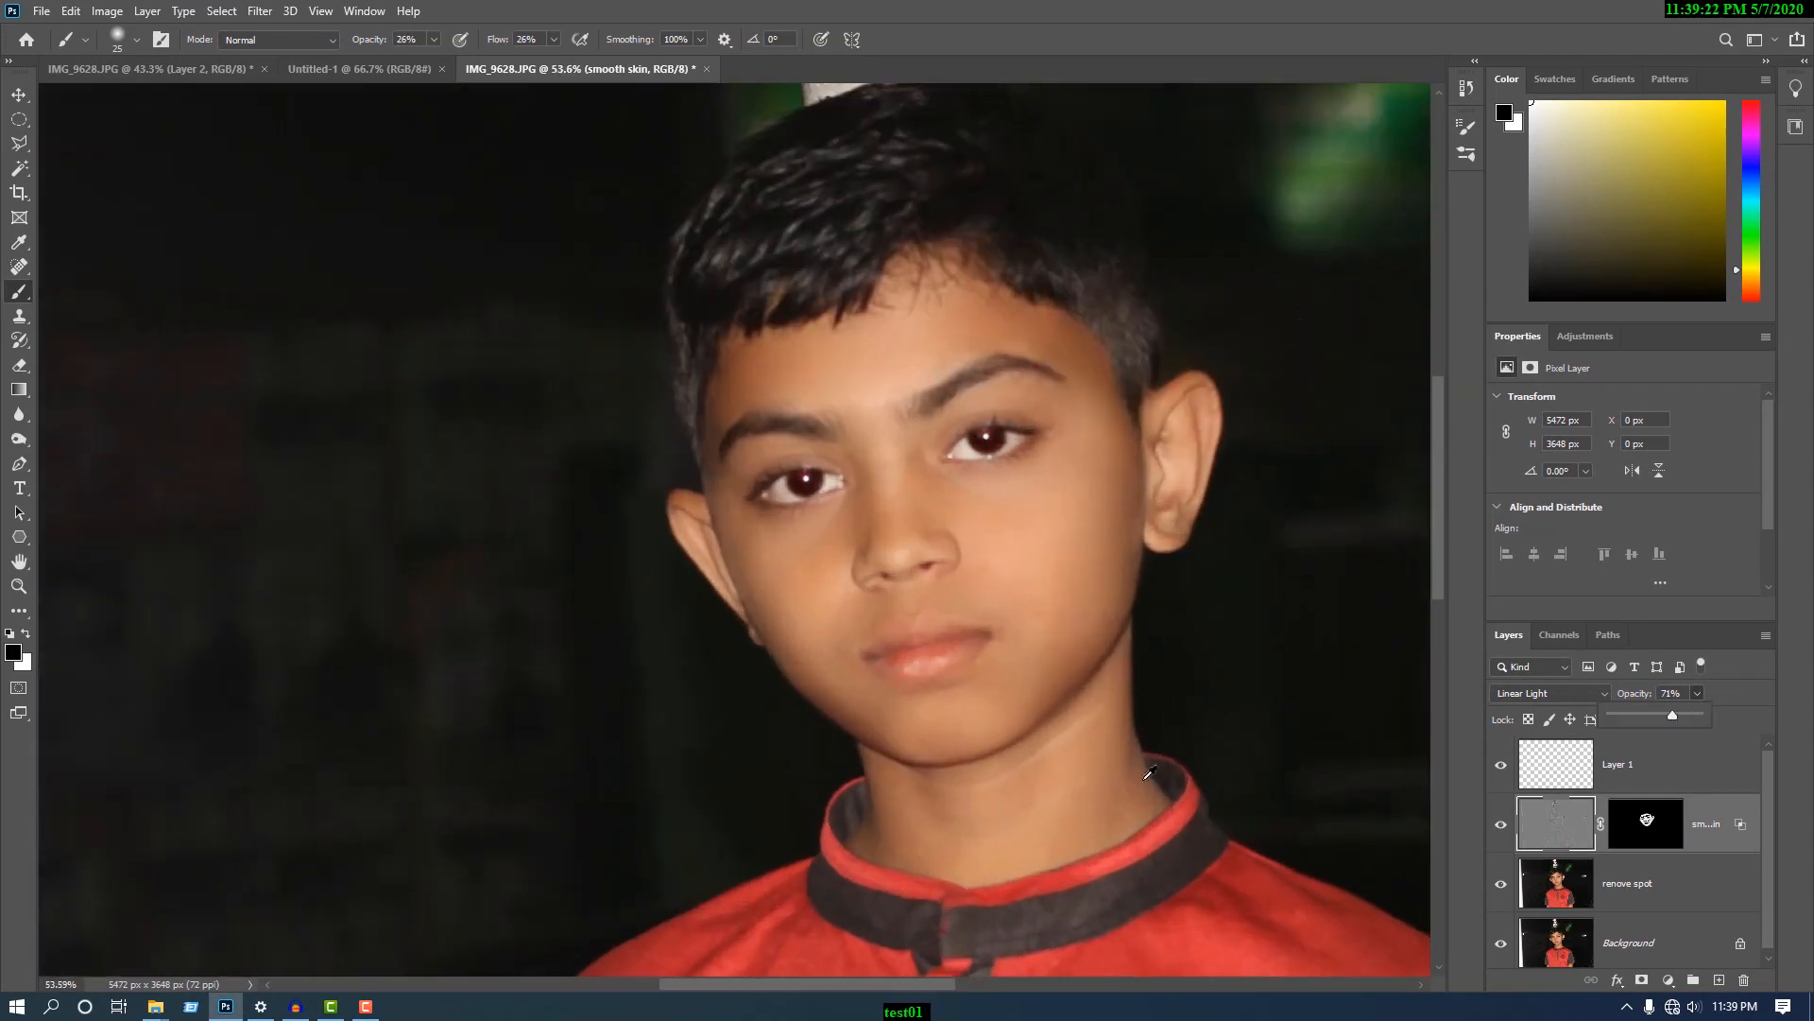
{"action": "scroll", "coordinate": [1149, 773], "scroll_direction": "up", "scroll_amount": 2}
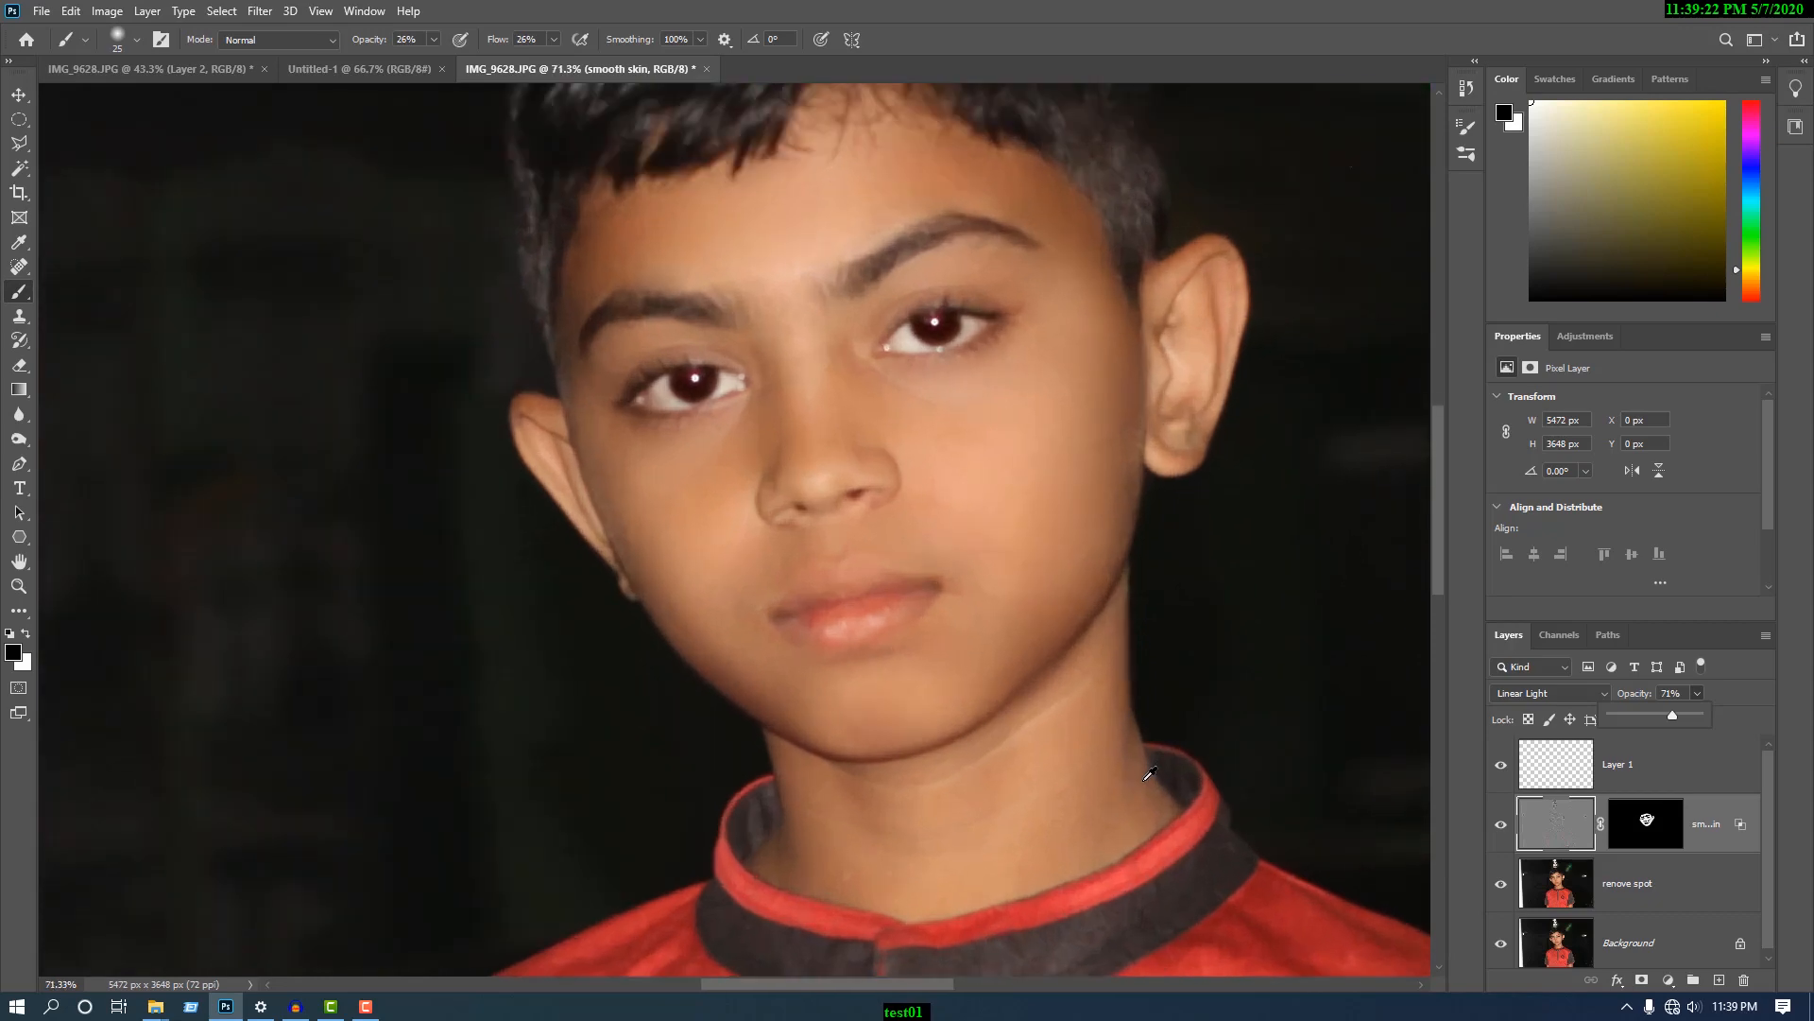
- Add a Selective Color adjustment layer above Layer 1 and slightly increase the Black amount for the Blacks range
{"action": "left_click", "coordinate": [1573, 784]}
{"action": "left_click", "coordinate": [1668, 980]}
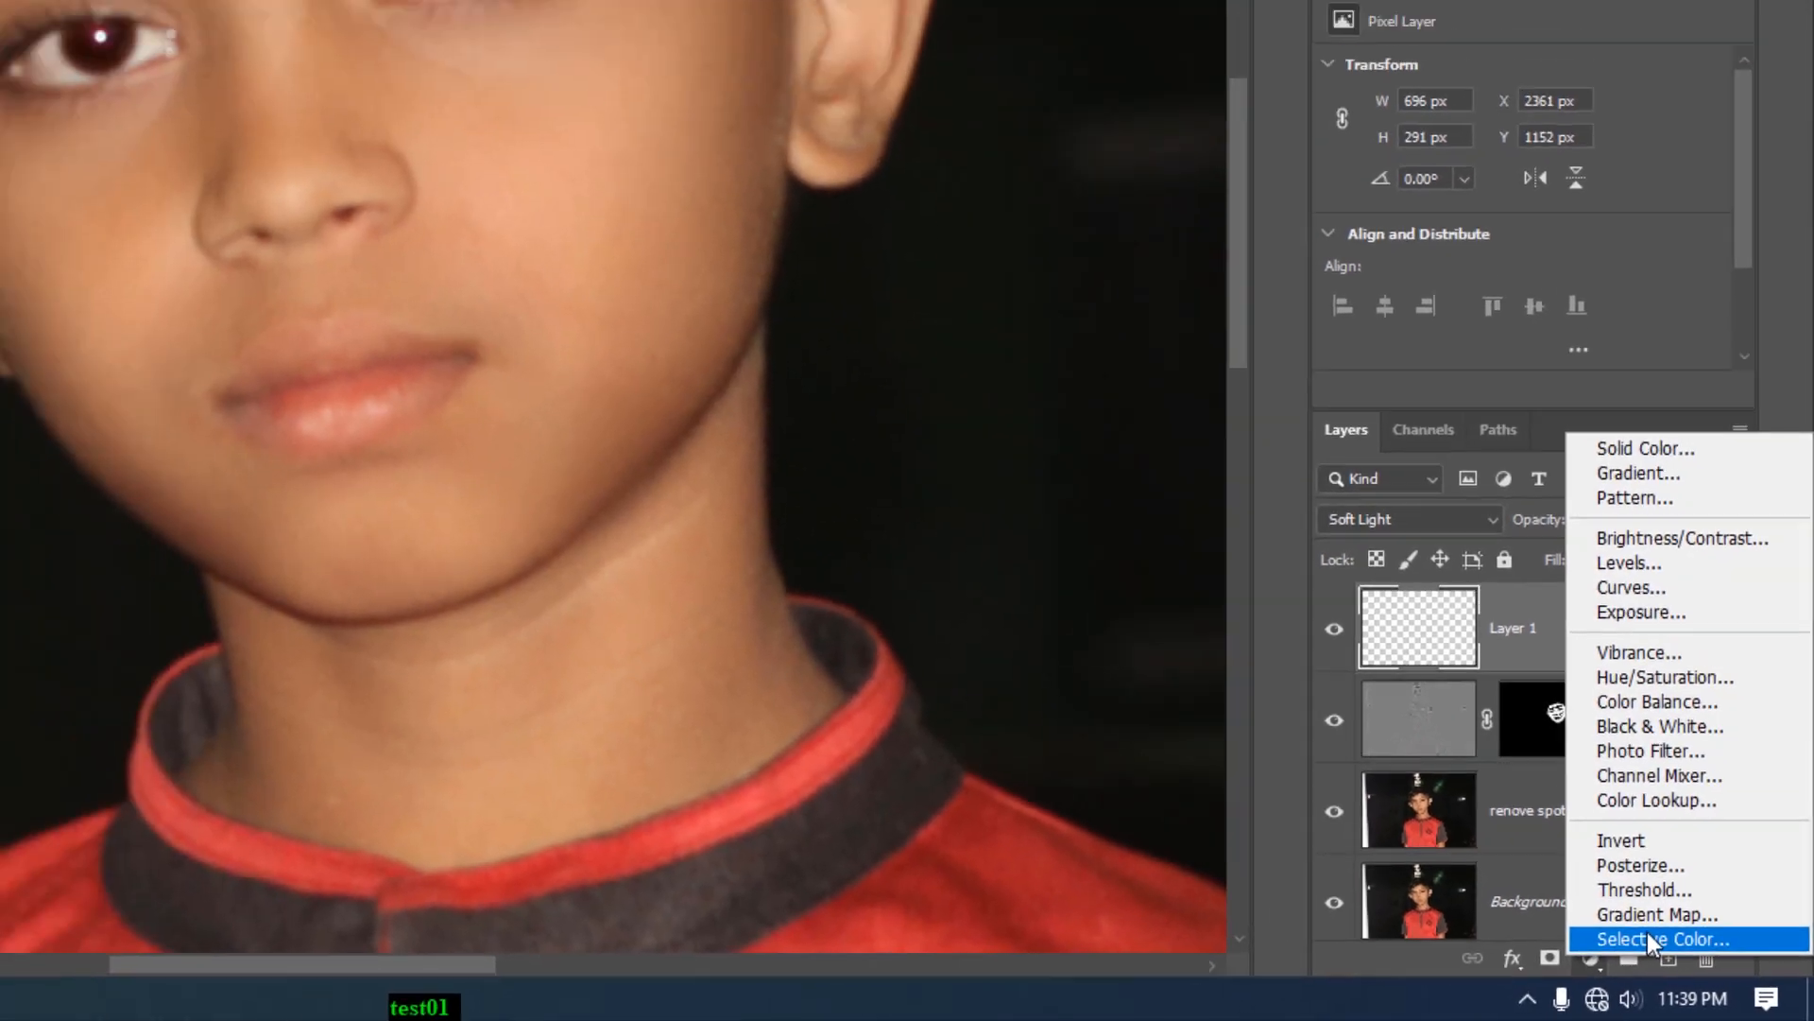
{"action": "left_click", "coordinate": [1625, 921]}
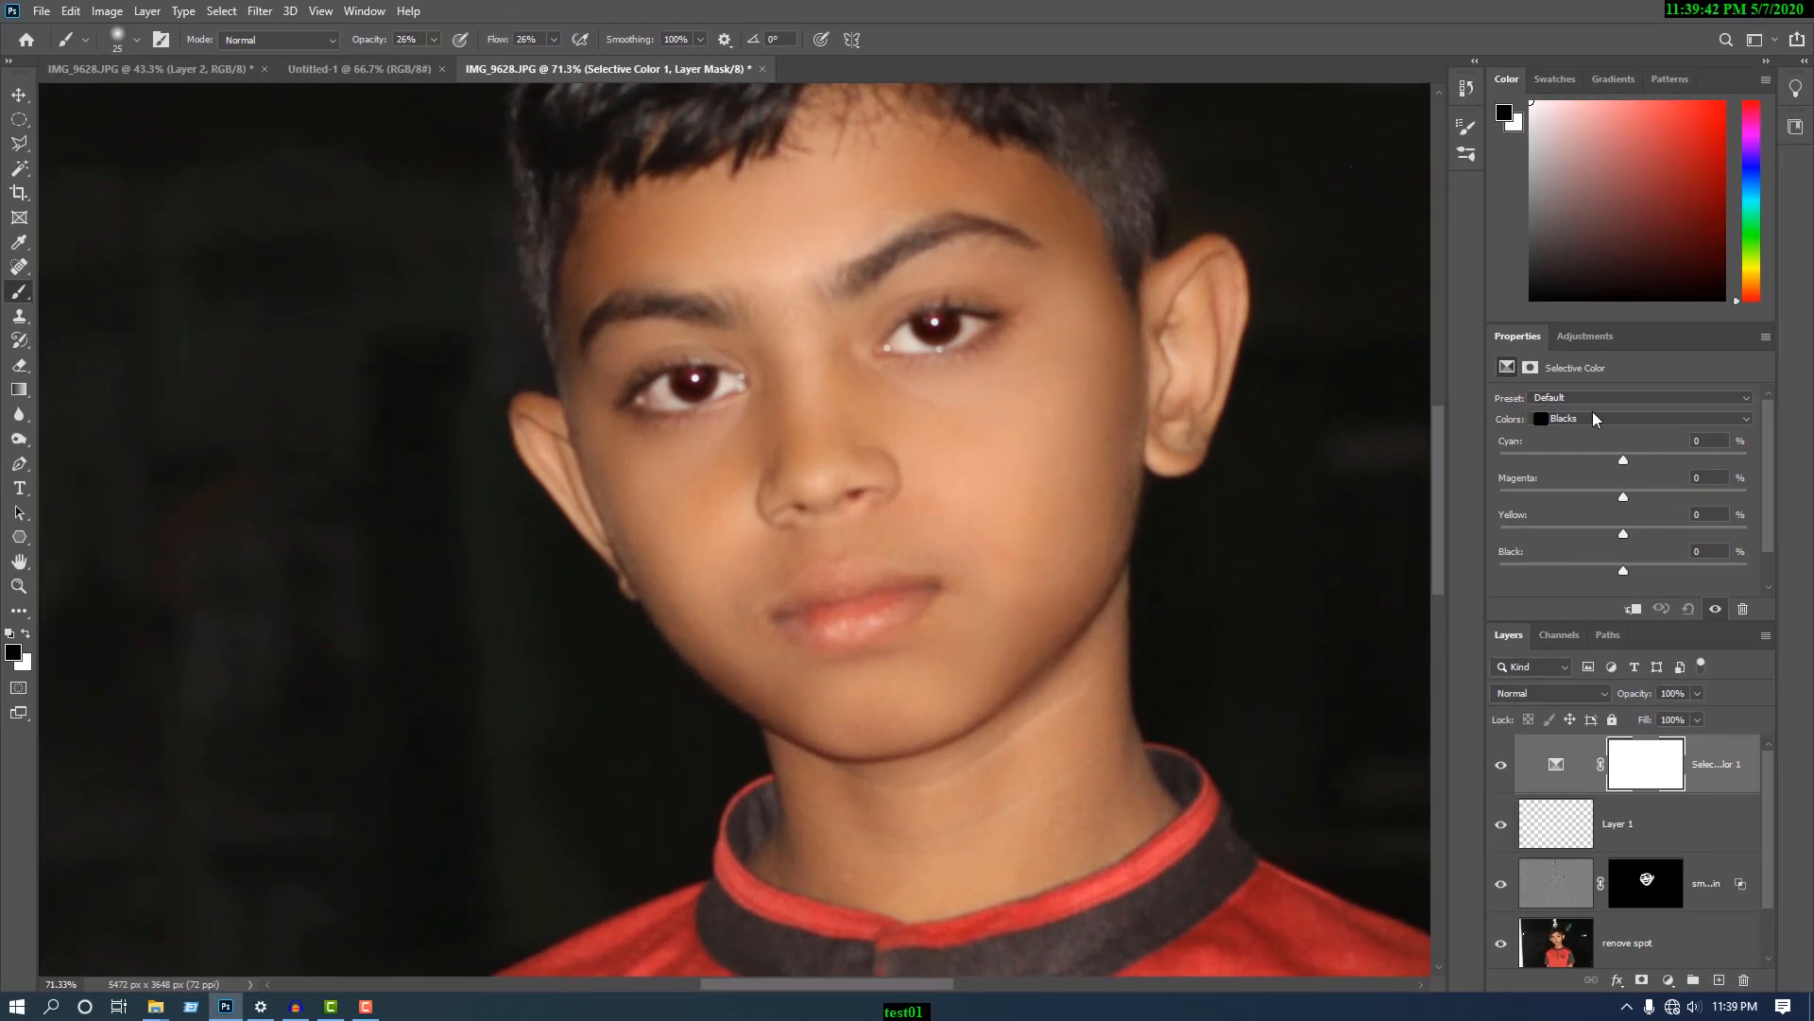
{"action": "left_click", "coordinate": [1593, 419]}
{"action": "left_click", "coordinate": [1588, 558]}
{"action": "left_click_drag", "start_coordinate": [1626, 565], "coordinate": [1636, 565]}
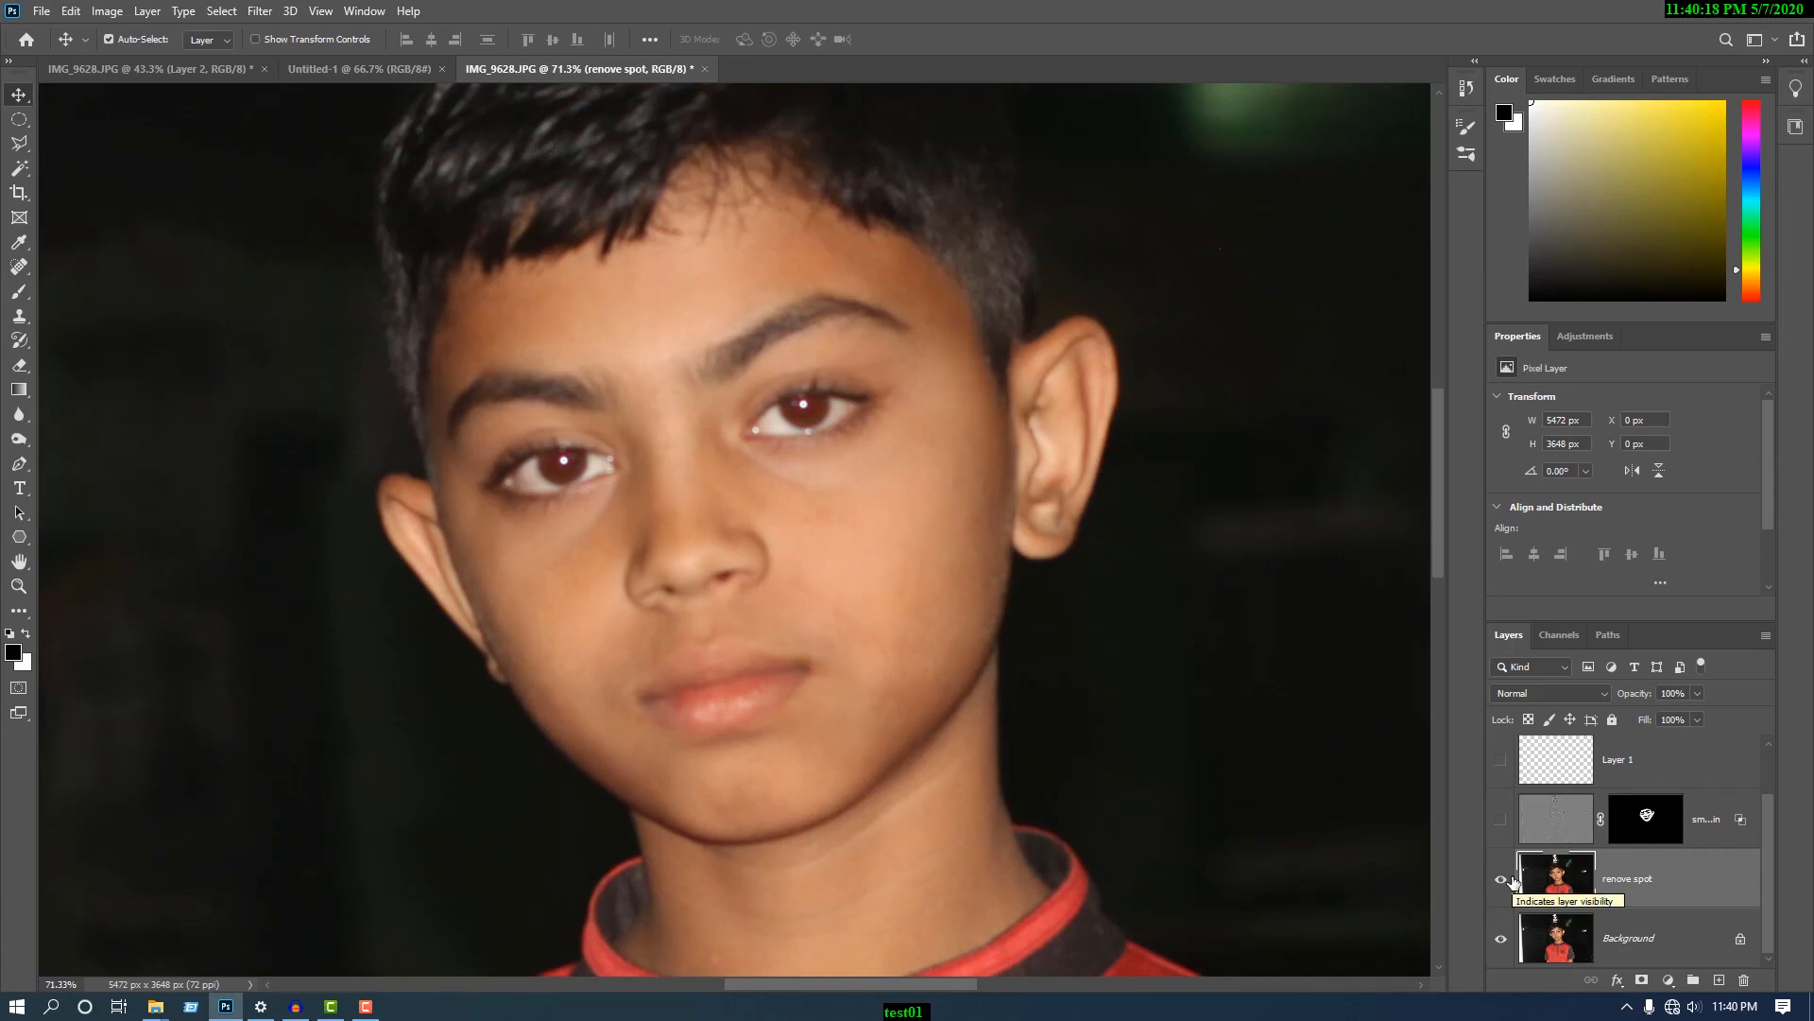
- Show the smooth skin layer, Layer 1 and the Selective Color layer again one by one to review each retouching stage
{"action": "left_click", "coordinate": [1503, 881]}
{"action": "left_click", "coordinate": [1501, 819]}
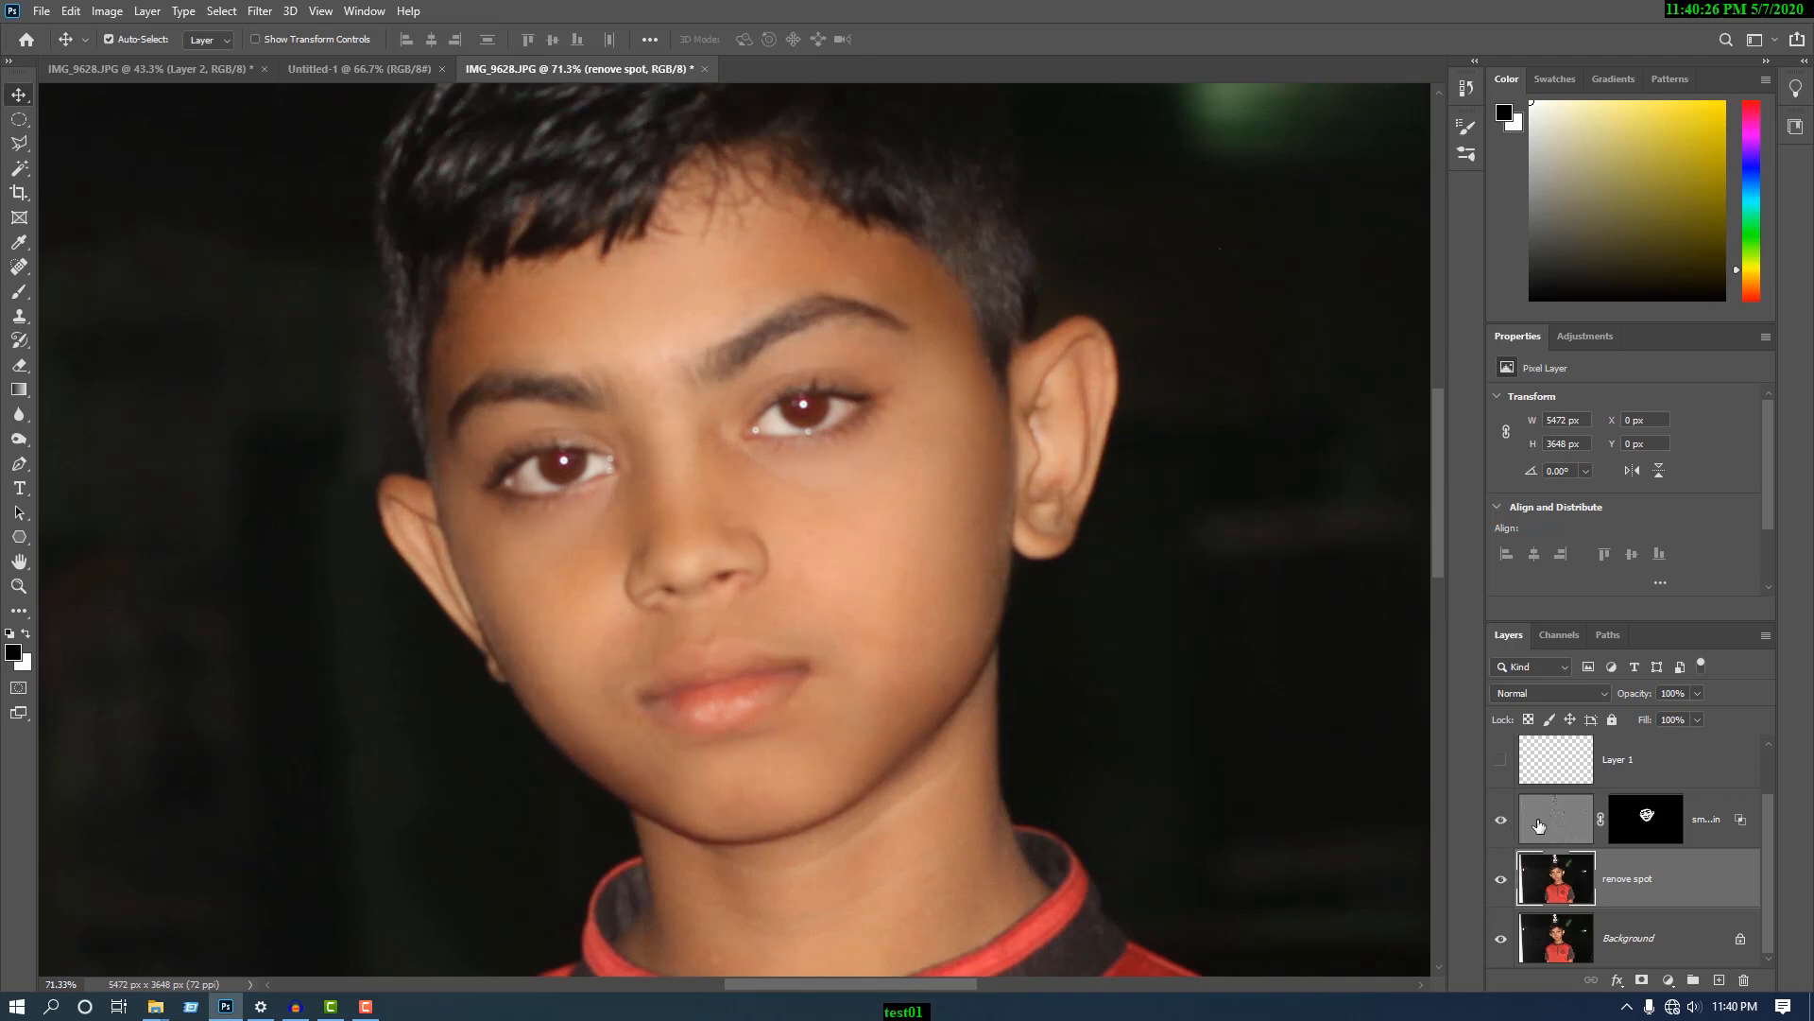
{"action": "left_click", "coordinate": [1500, 760]}
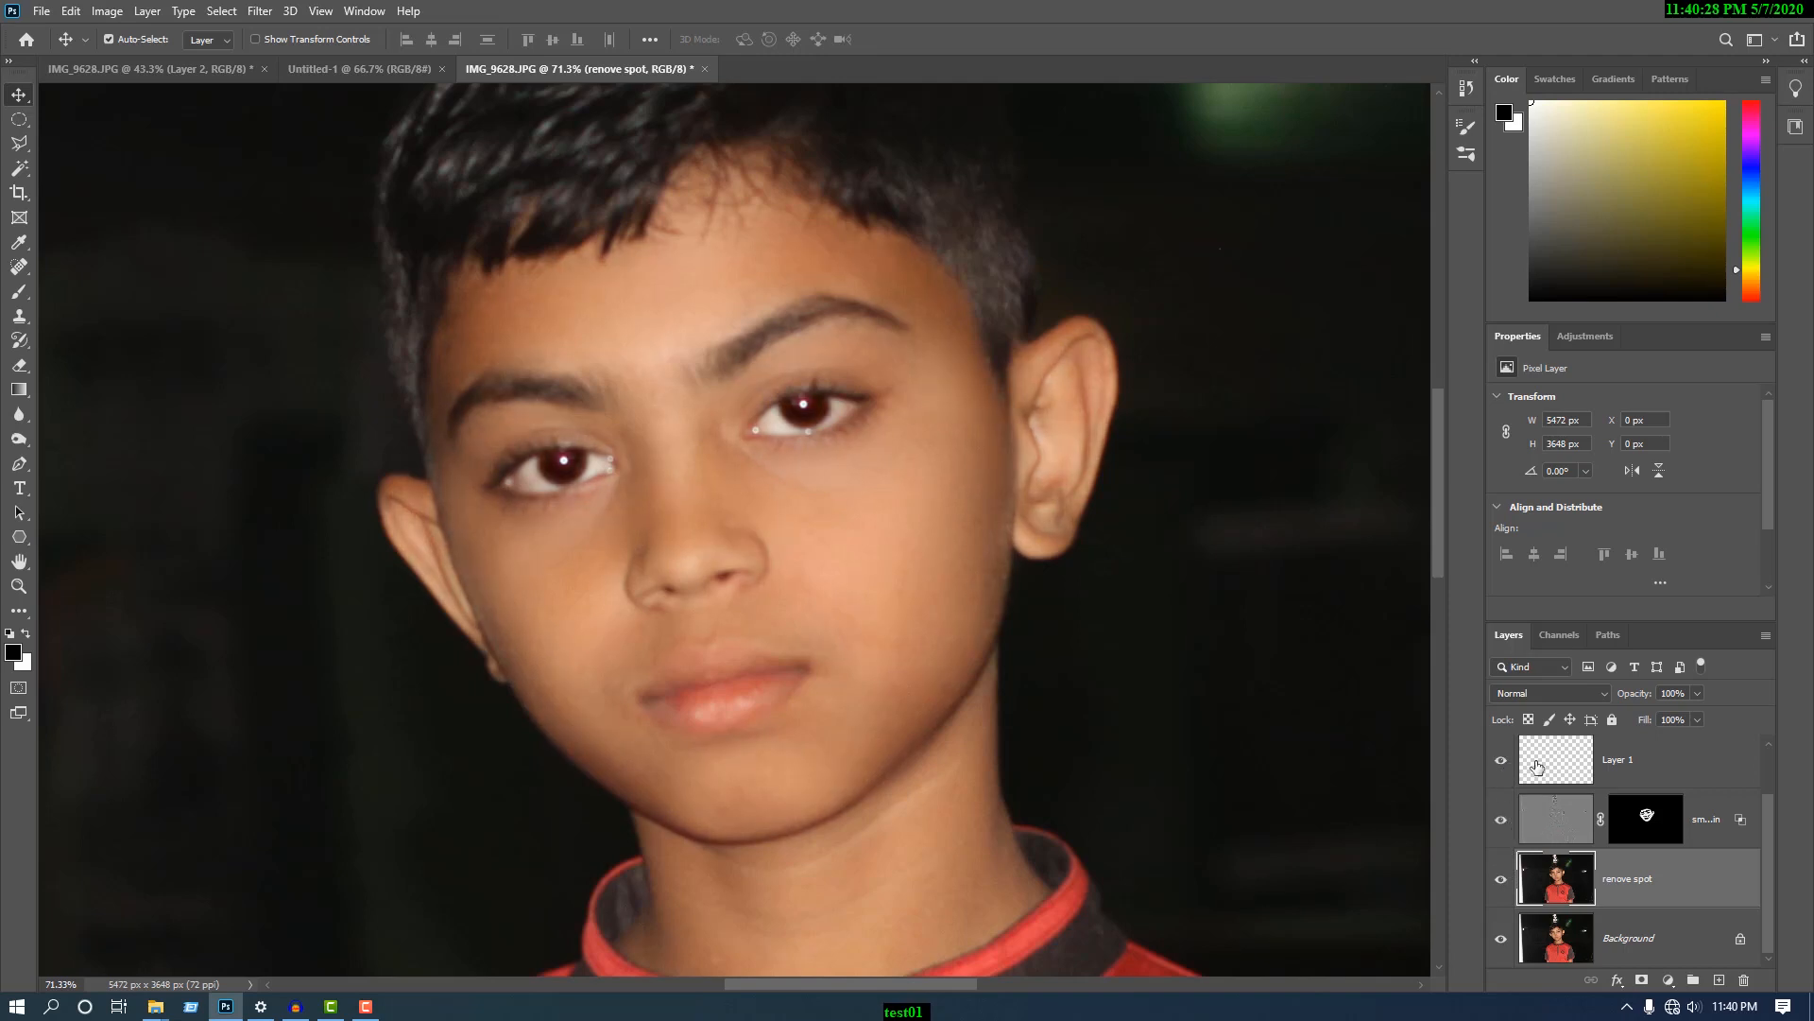
{"action": "scroll", "coordinate": [1537, 765], "scroll_direction": "up", "scroll_amount": 1}
{"action": "left_click", "coordinate": [1501, 765]}
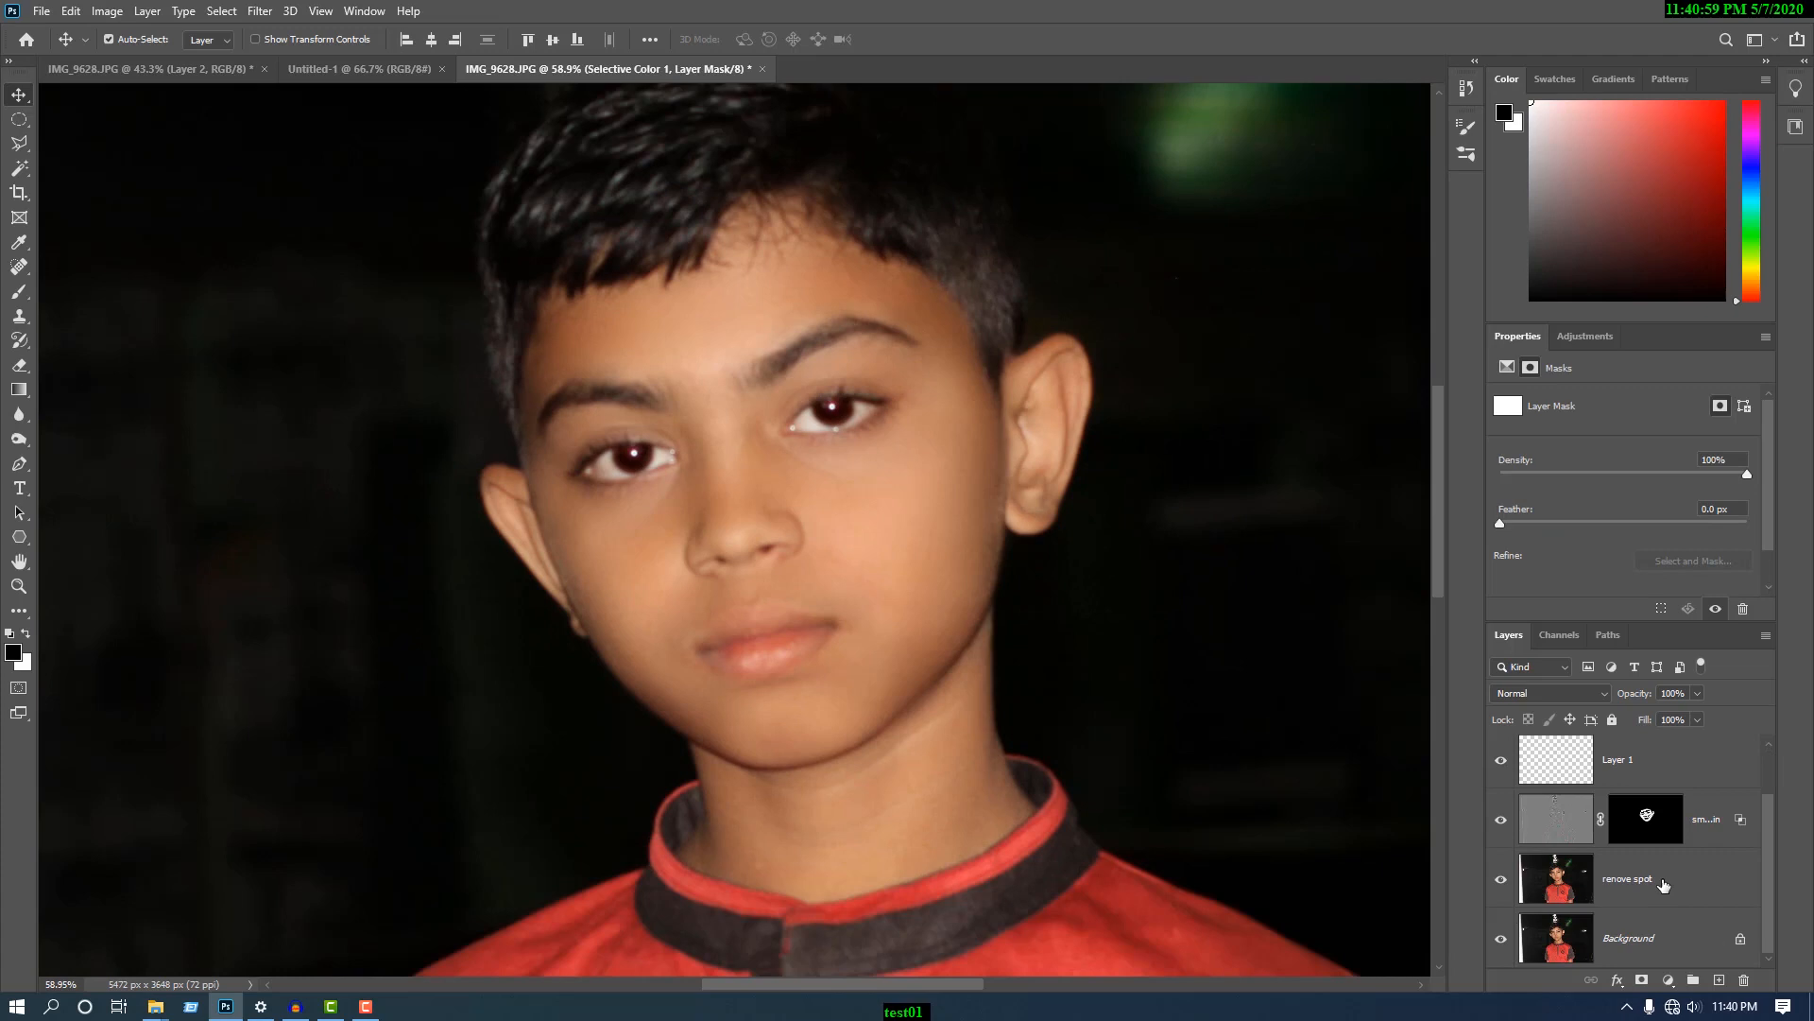
- Group all retouching layers above the Background, from the Selective Color layer down to the spot-removal layer
{"action": "left_click", "coordinate": [1664, 884], "text": "shift"}
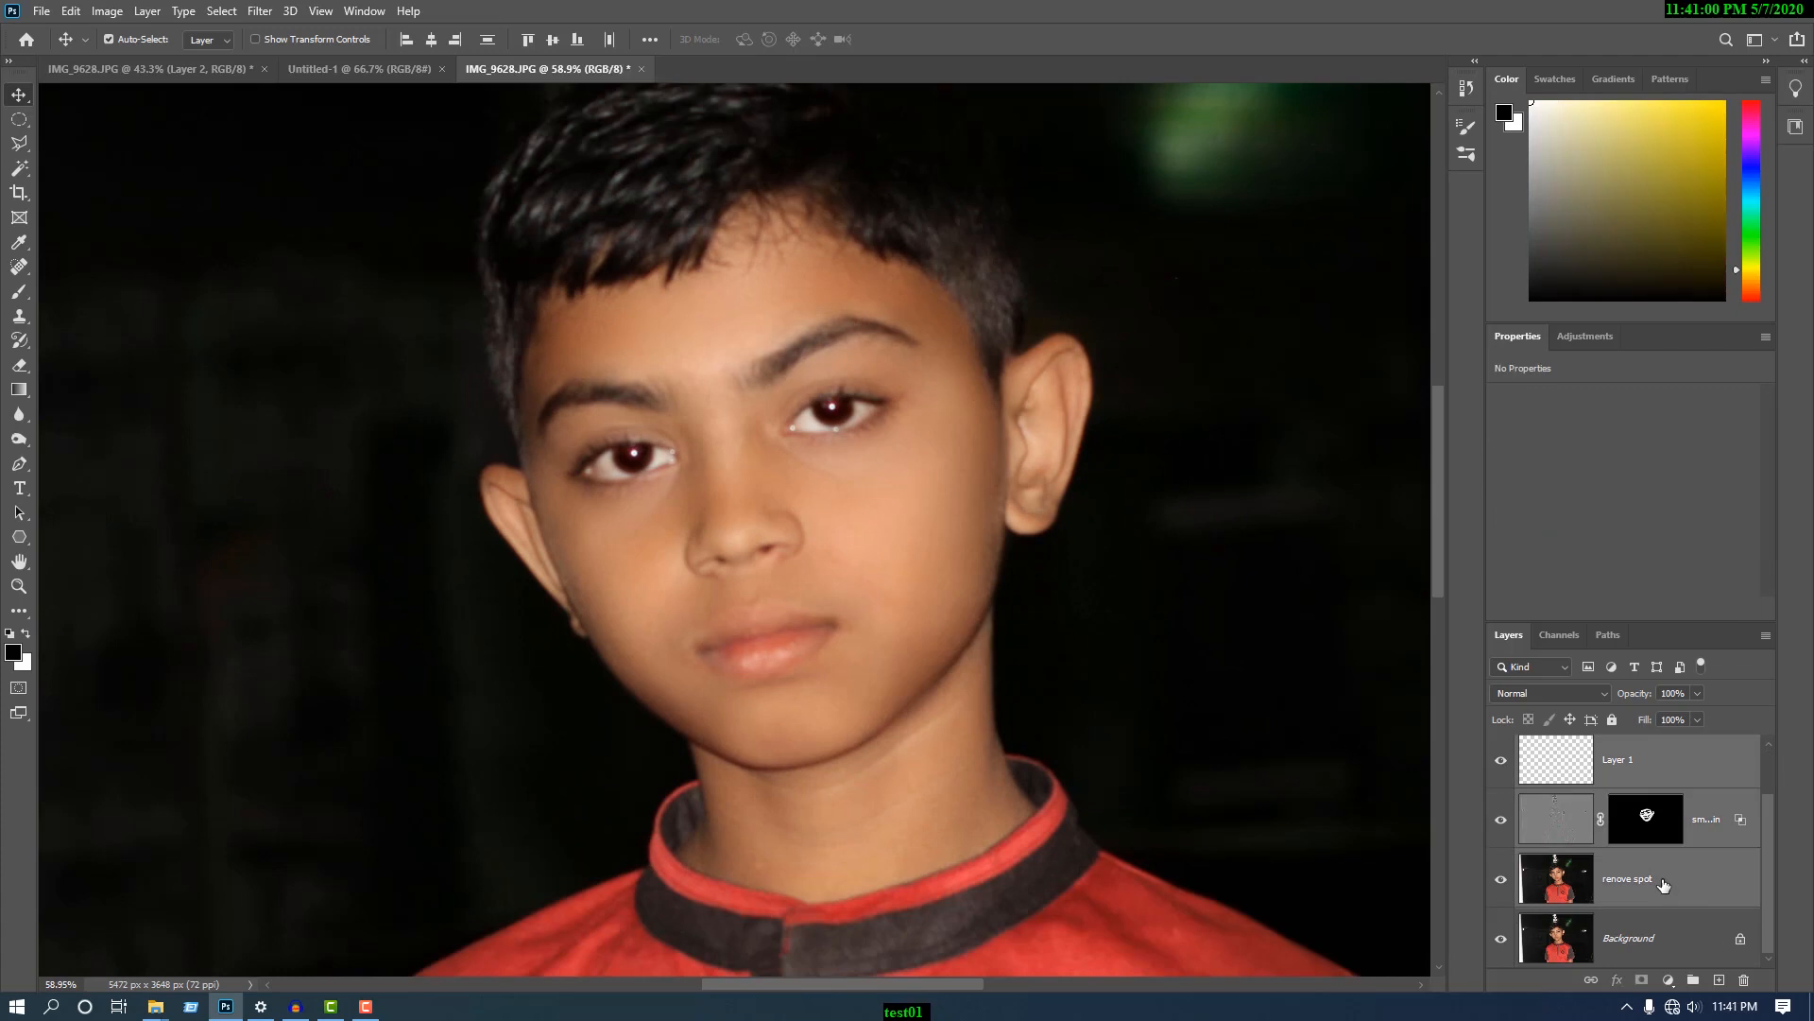
{"action": "key", "text": "ctrl"}
{"action": "key", "text": "ctrl+g"}
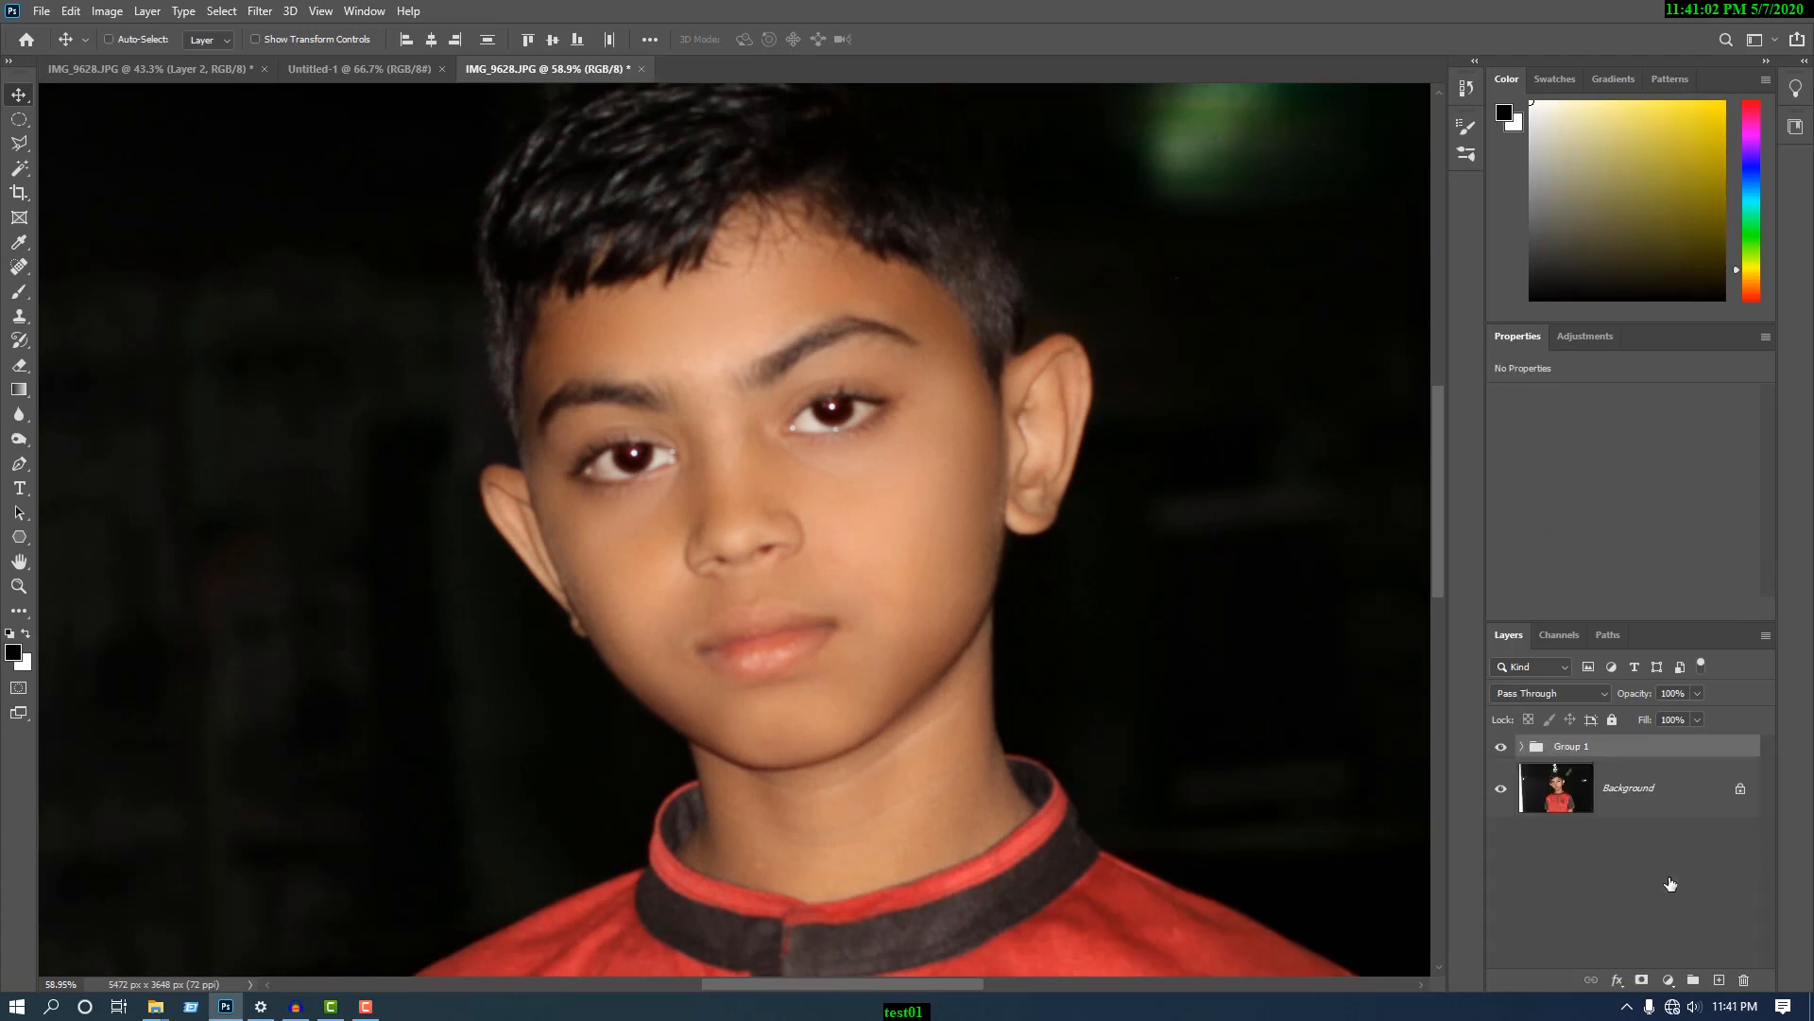
- Compare the portrait before and after retouching by hiding and showing the layer group several times
{"action": "left_click", "coordinate": [1503, 749]}
{"action": "left_click", "coordinate": [1503, 749]}
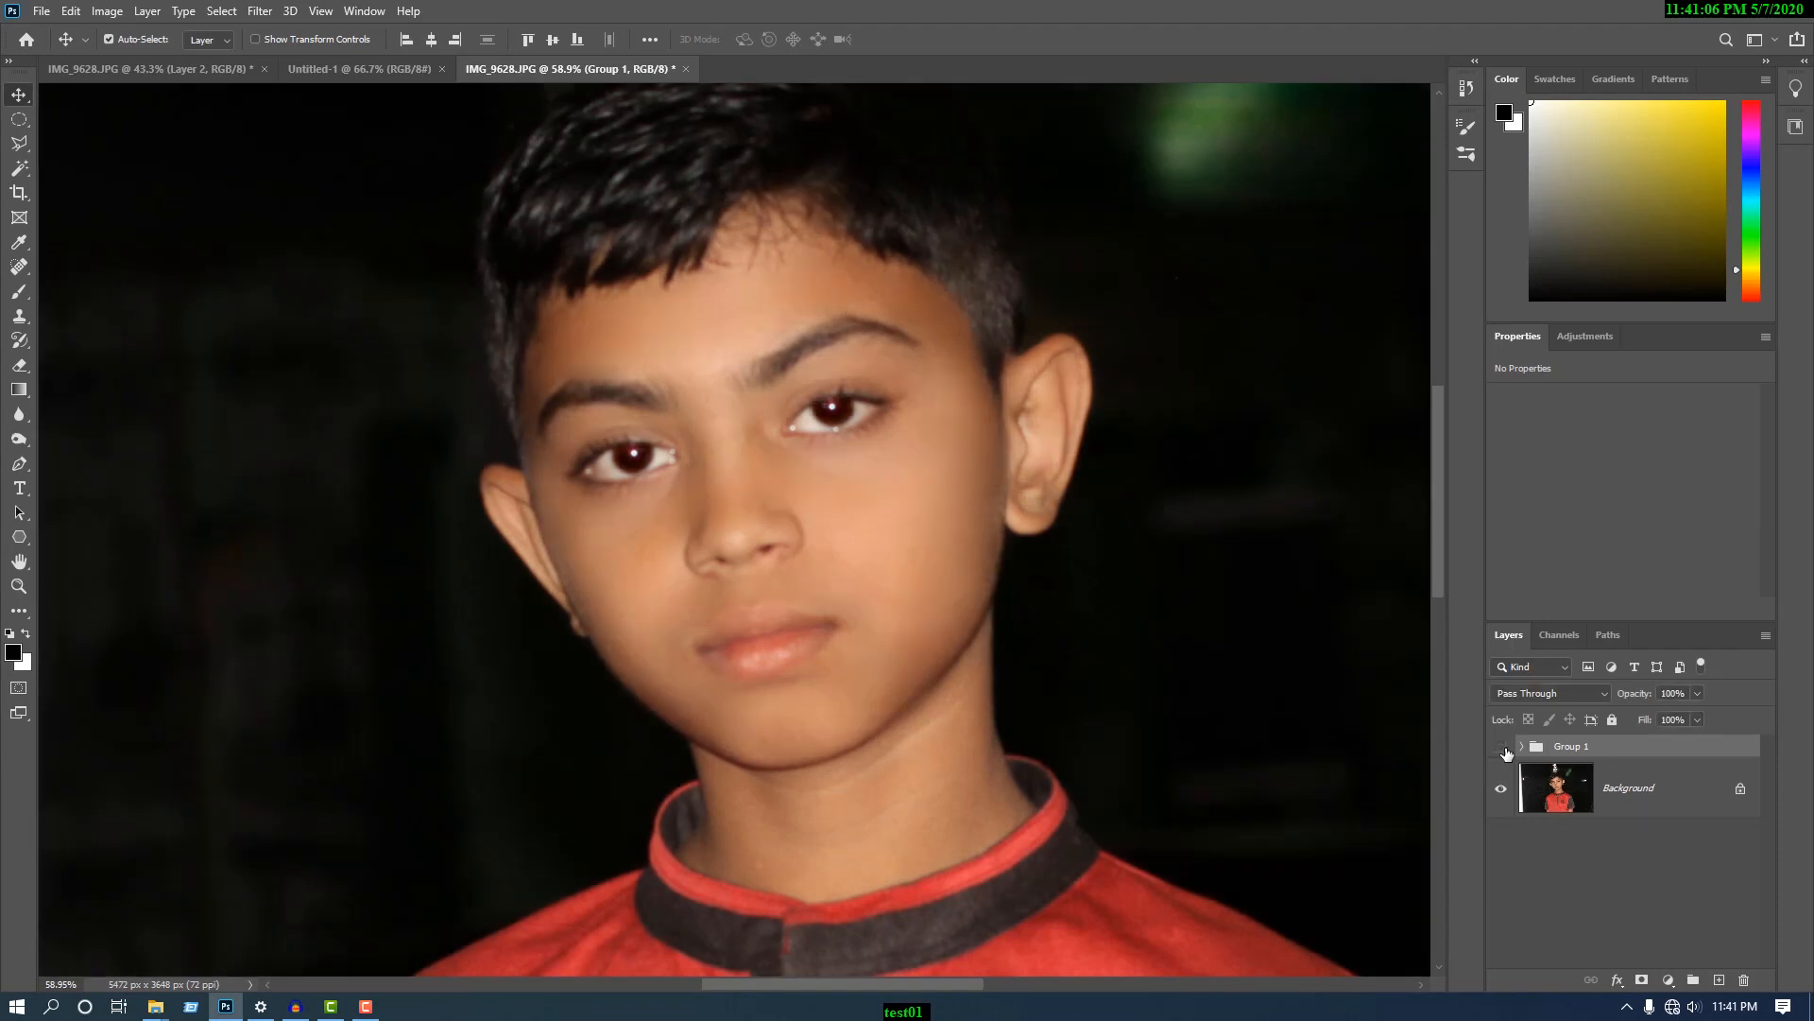
{"action": "left_click", "coordinate": [1503, 748]}
{"action": "left_click", "coordinate": [1503, 749]}
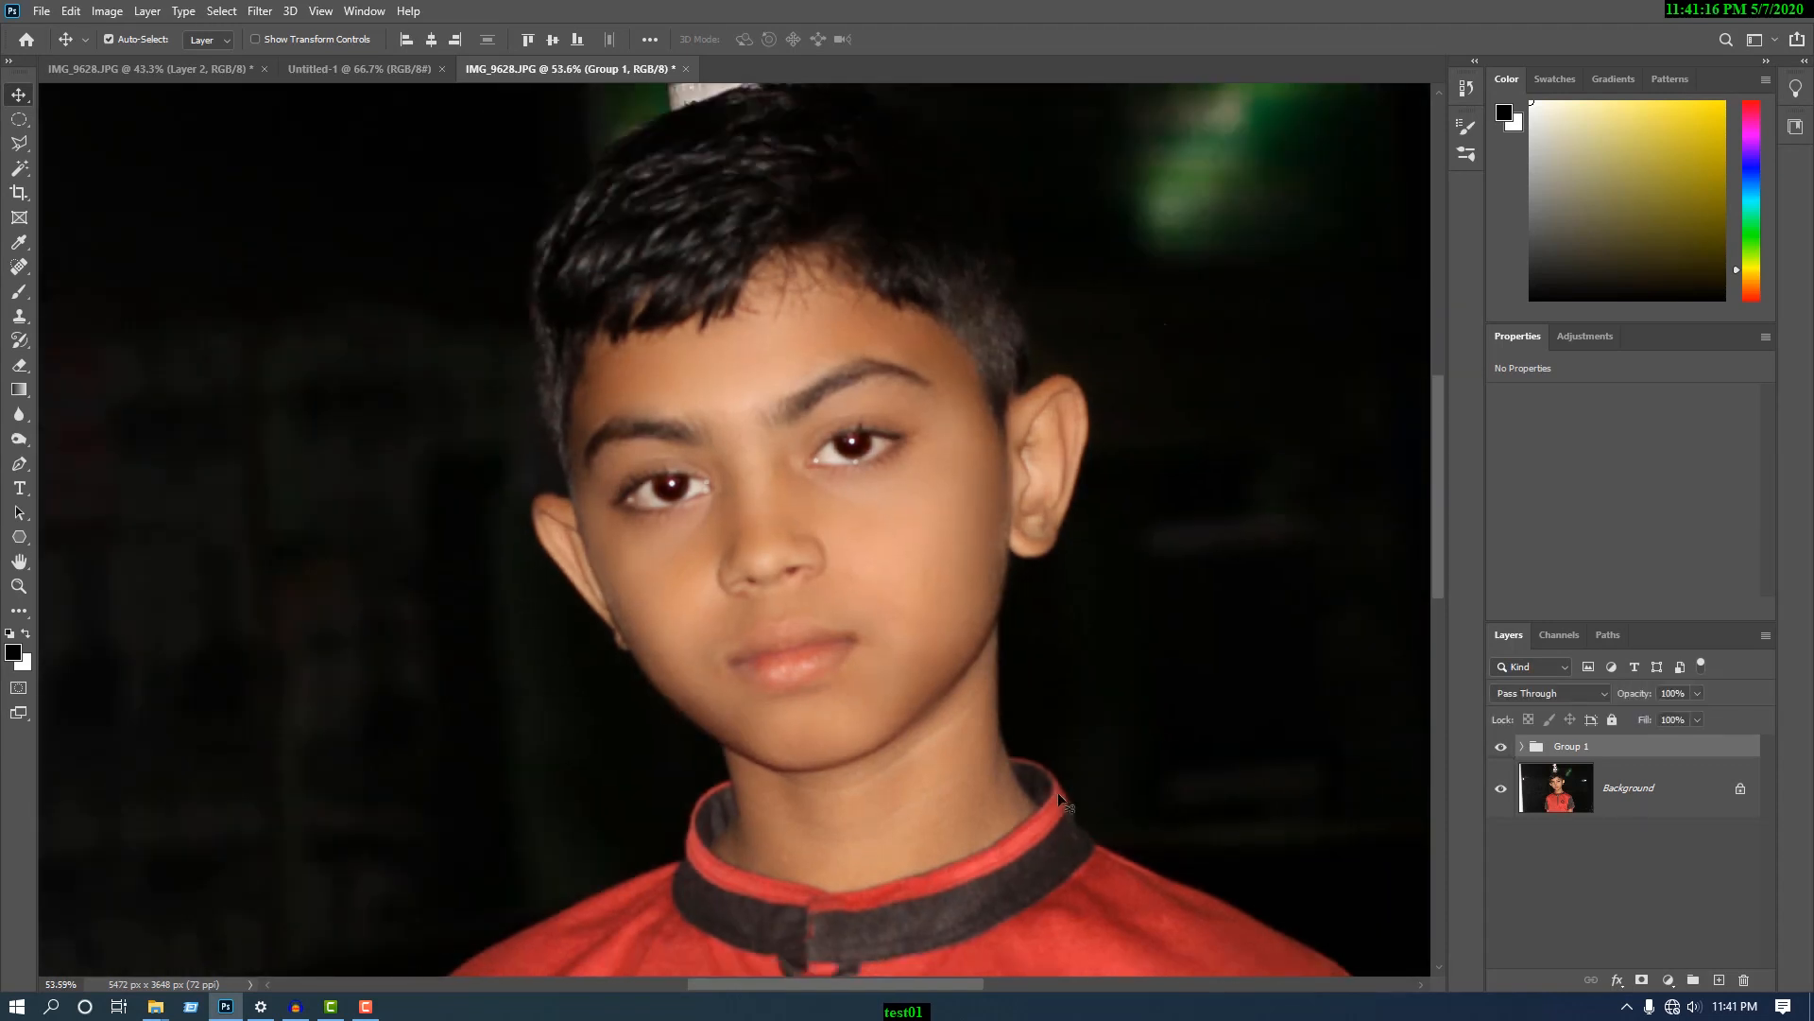
{"action": "scroll", "coordinate": [1058, 792], "scroll_direction": "down", "scroll_amount": 2}
{"action": "scroll", "coordinate": [1125, 830], "scroll_direction": "down", "scroll_amount": 1}
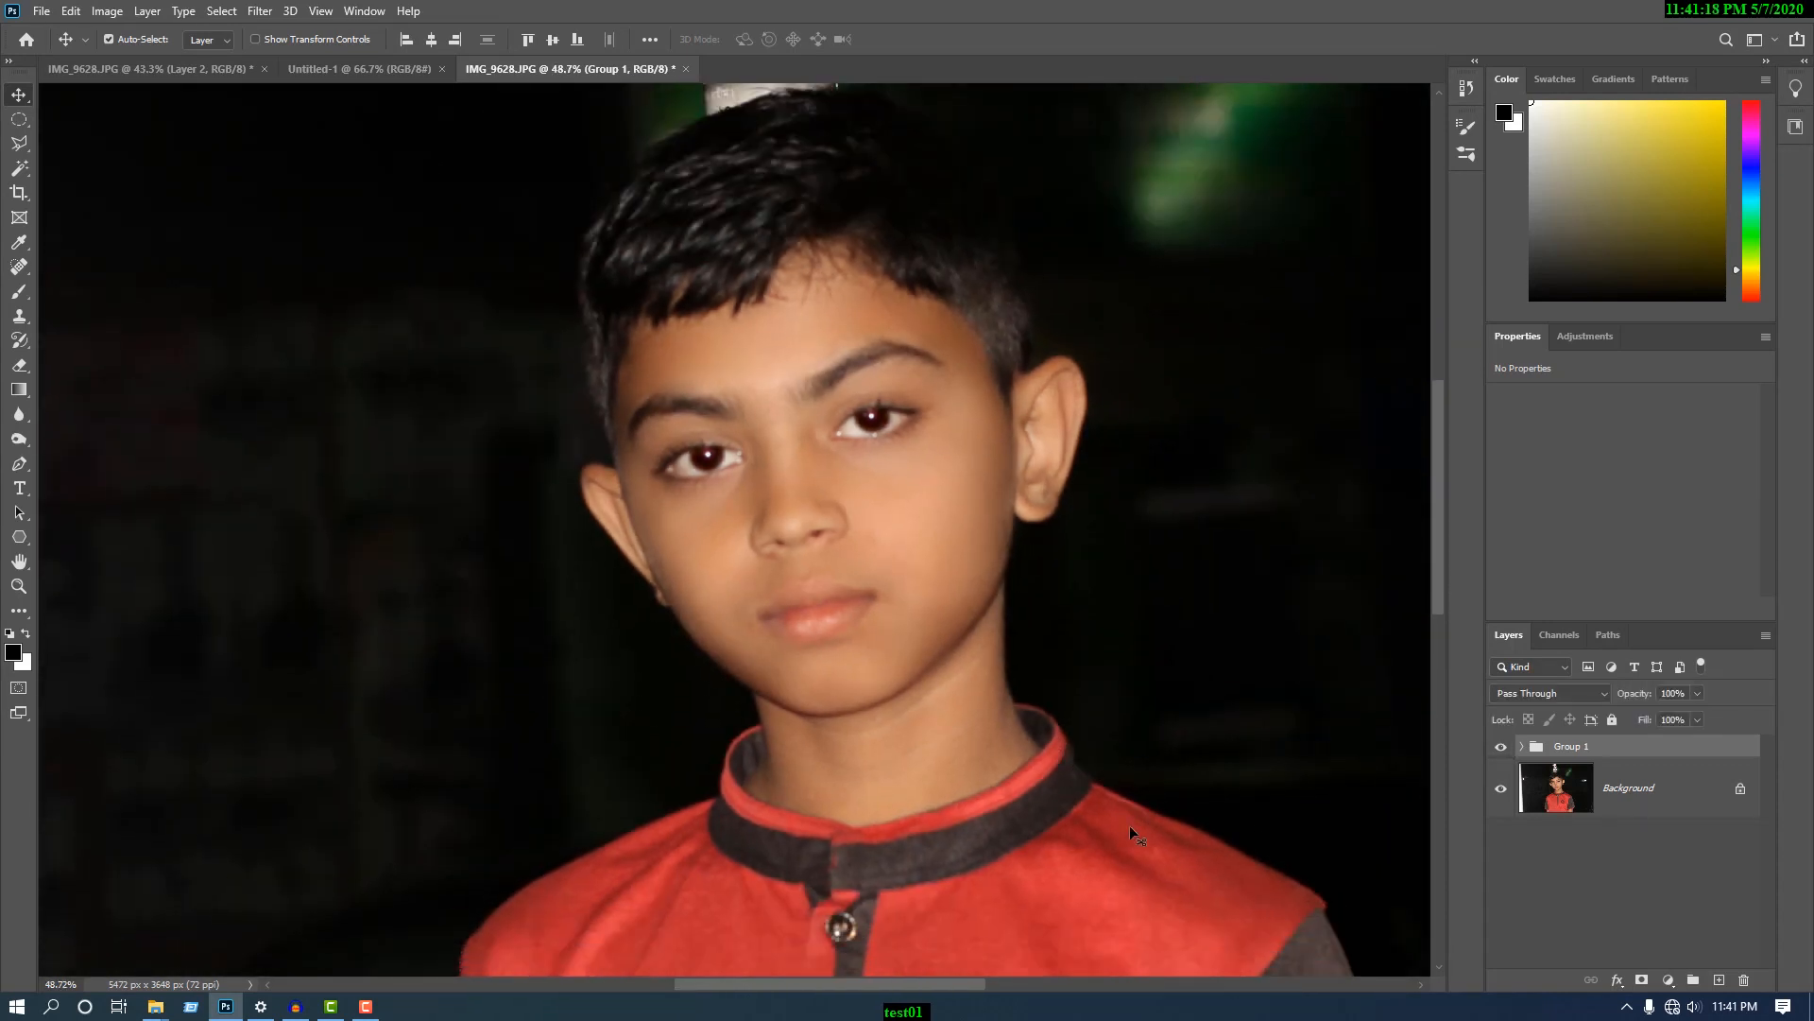
{"action": "left_click", "coordinate": [1502, 749]}
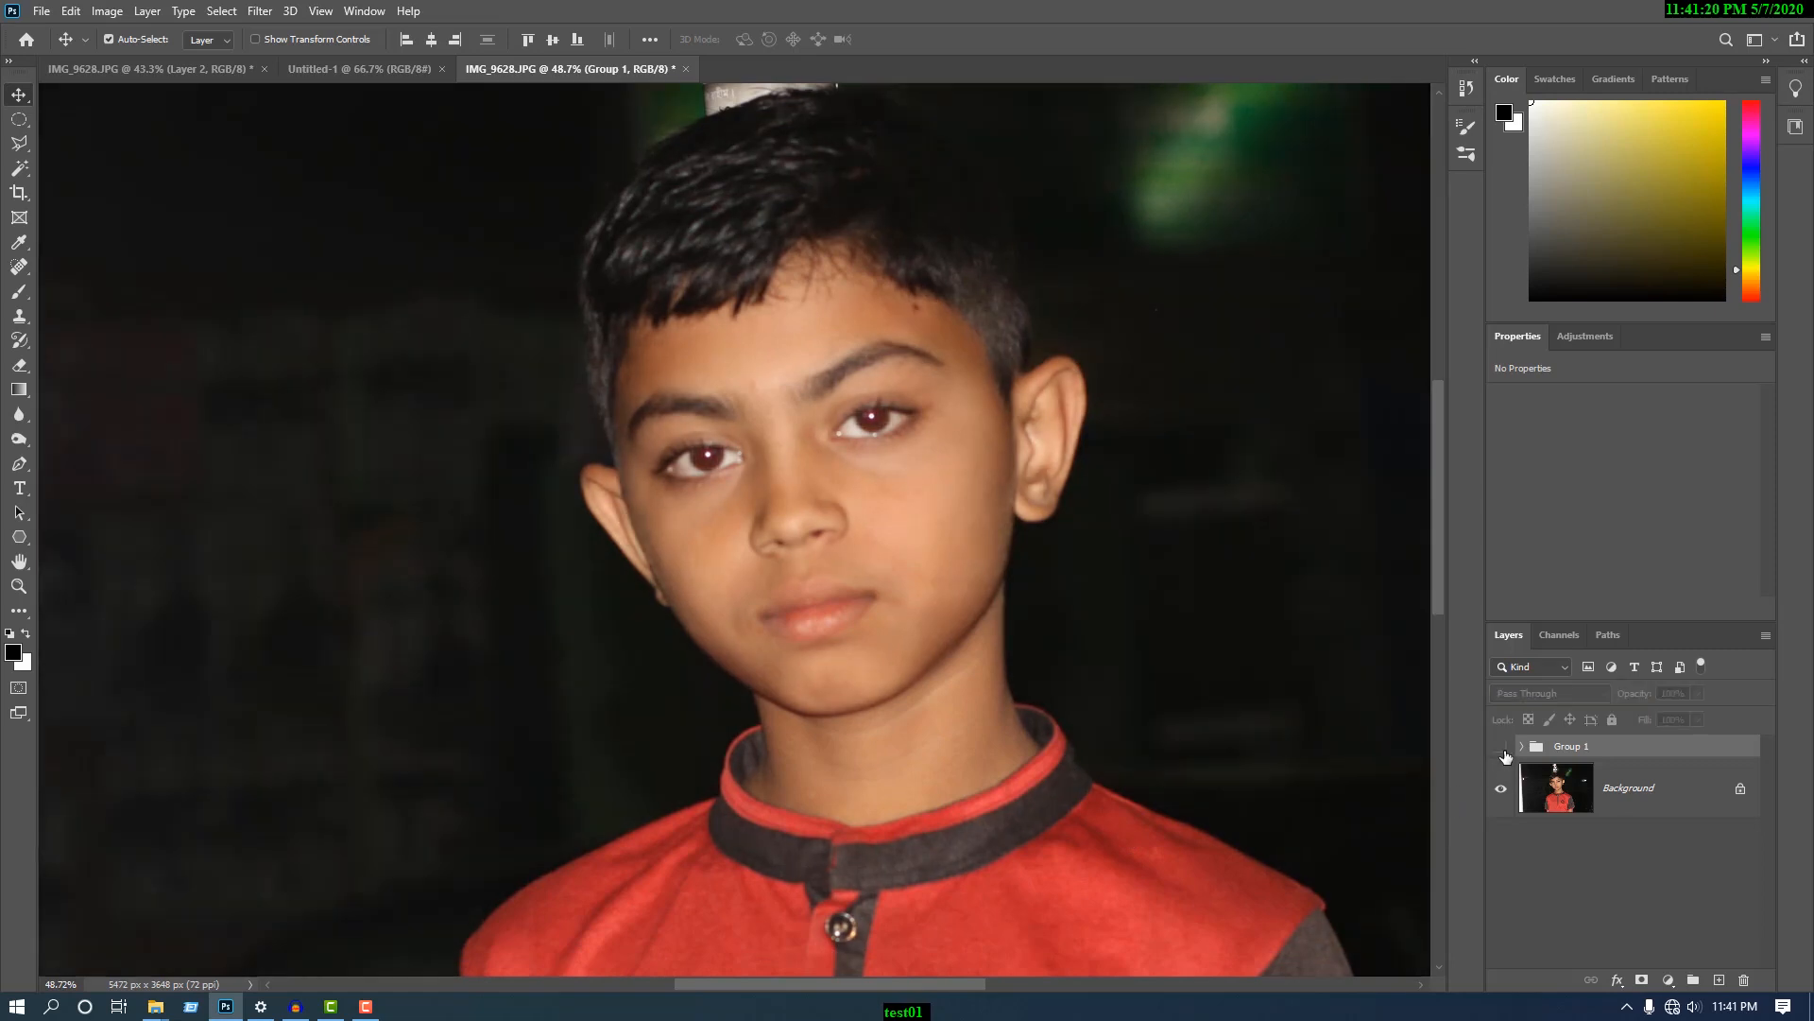
{"action": "left_click", "coordinate": [1501, 748]}
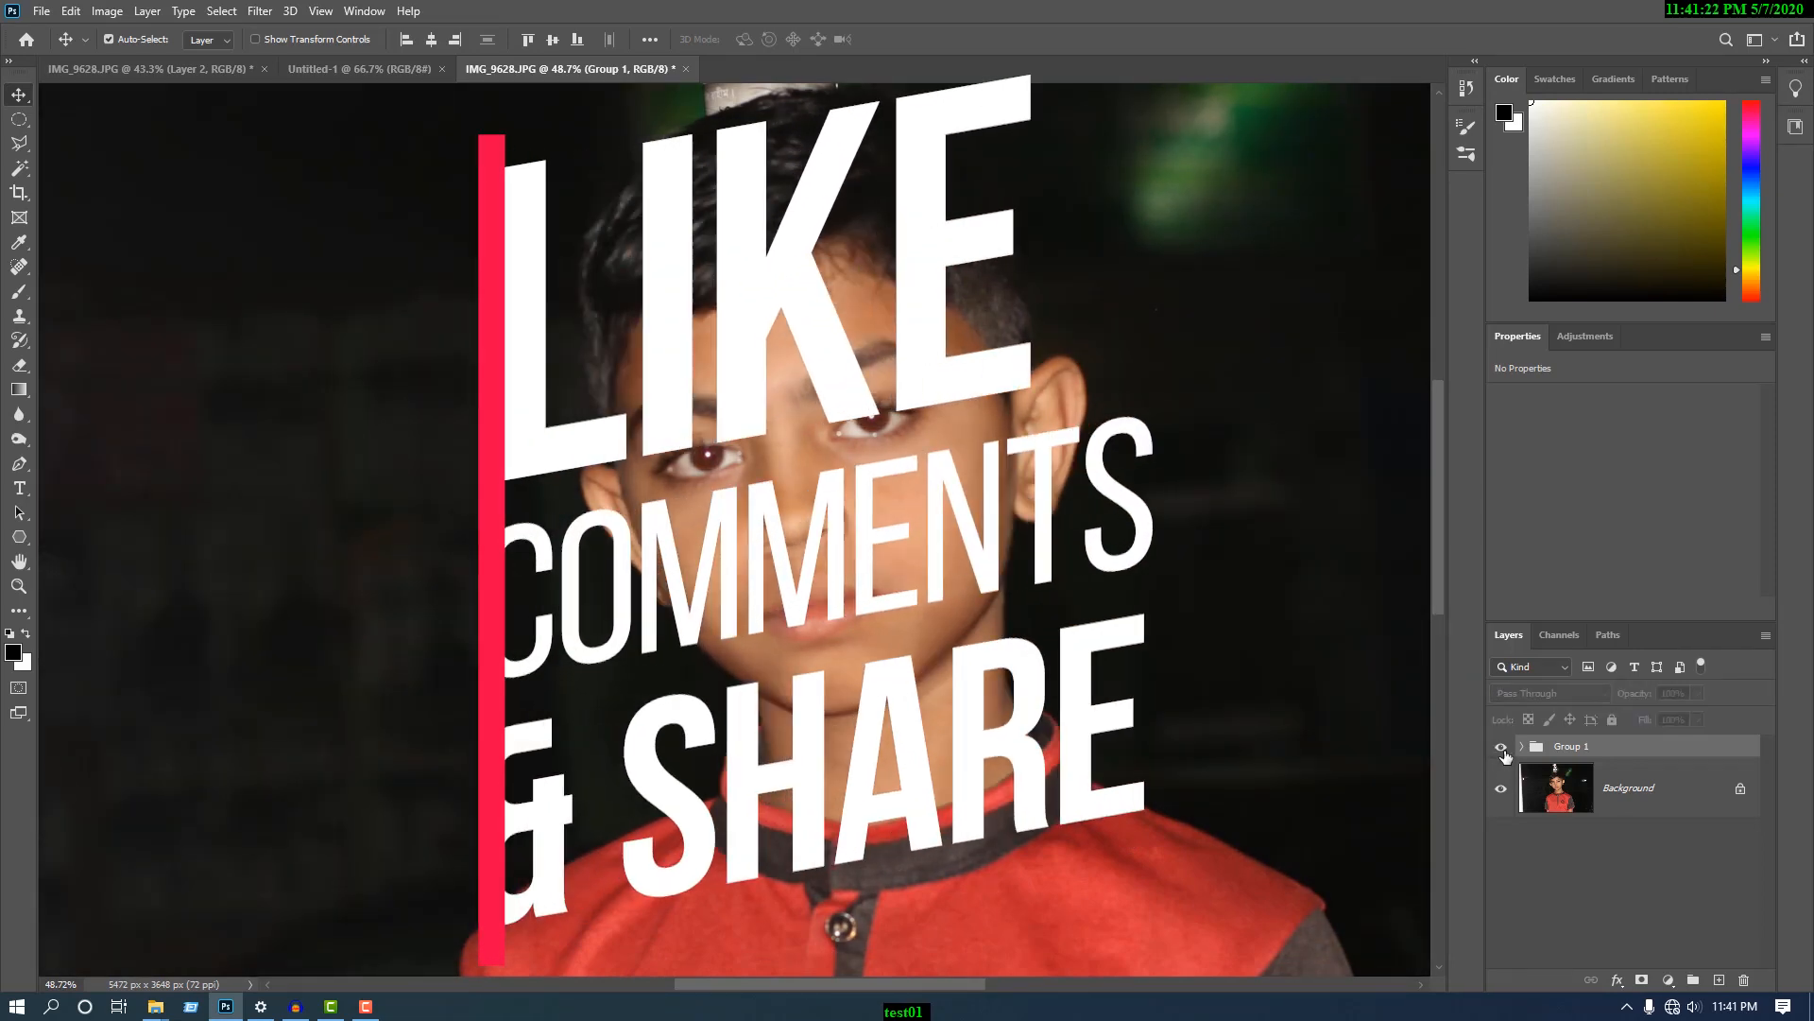